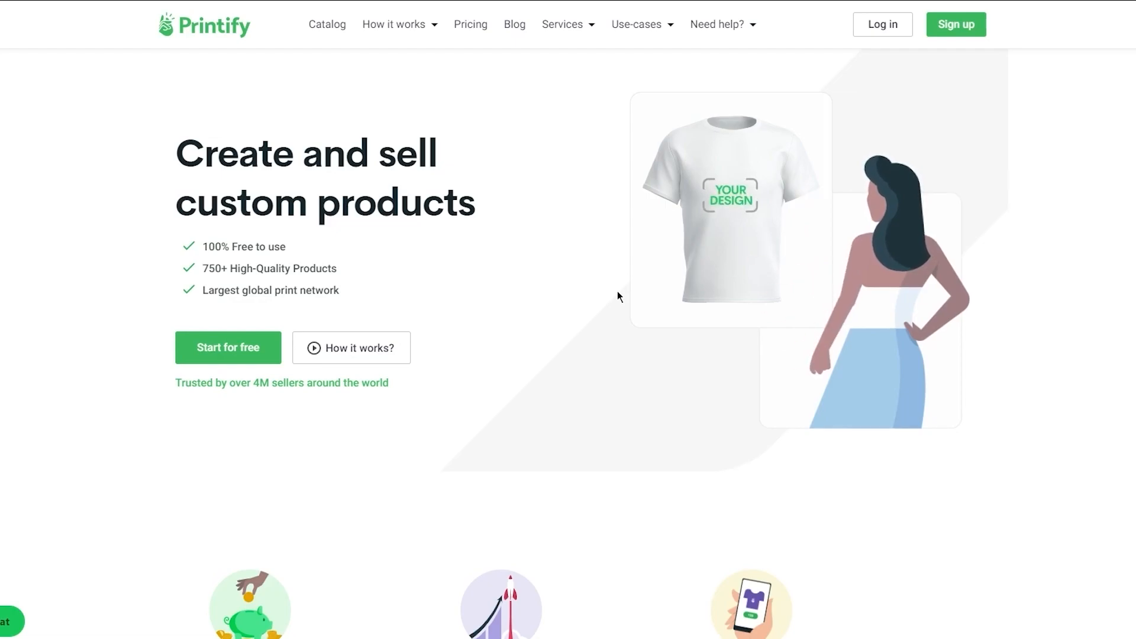
# - Open the Printify Pricing page in a separate tab while keeping the homepage open
pyautogui.scroll(-5, 618, 296)
pyautogui.scroll(5, 618, 295)
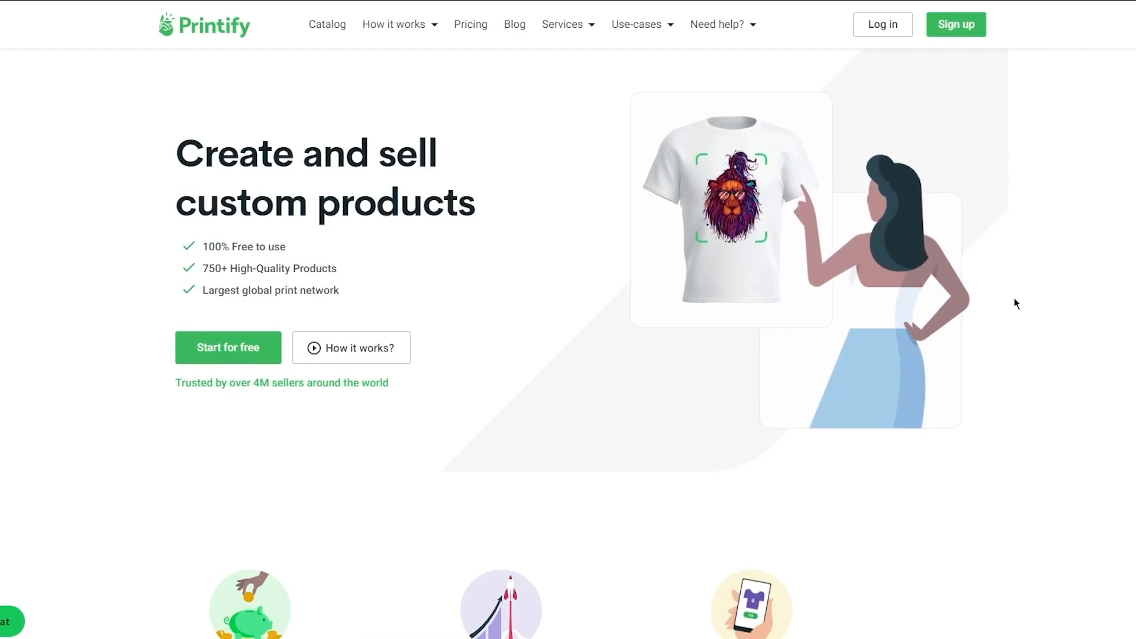
pyautogui.scroll(-1, 1015, 304)
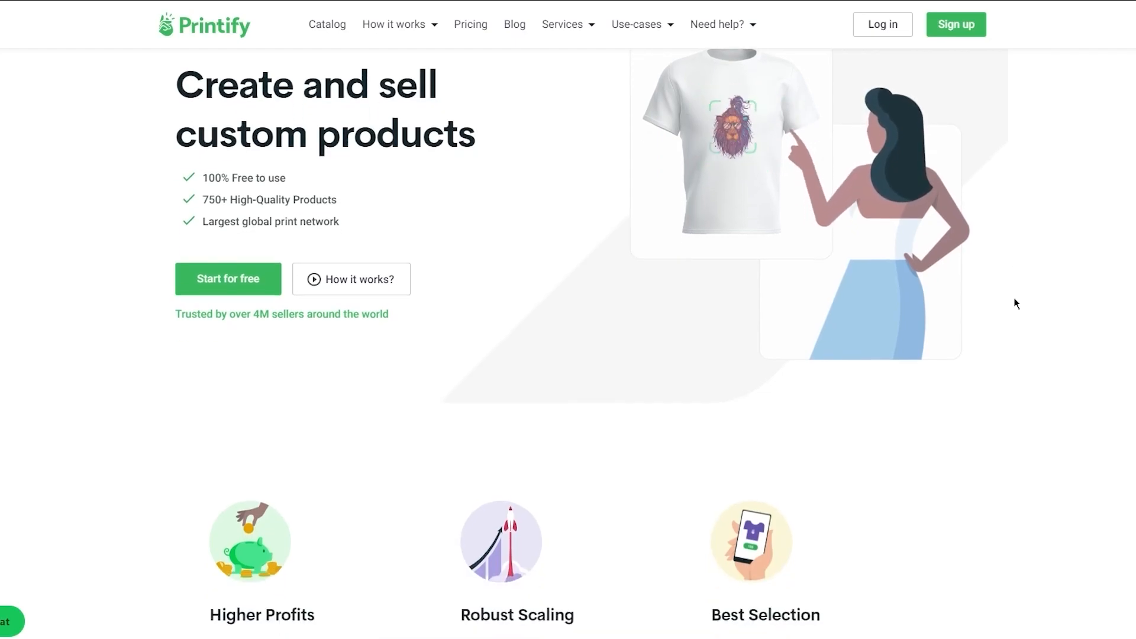
pyautogui.scroll(-4, 1015, 304)
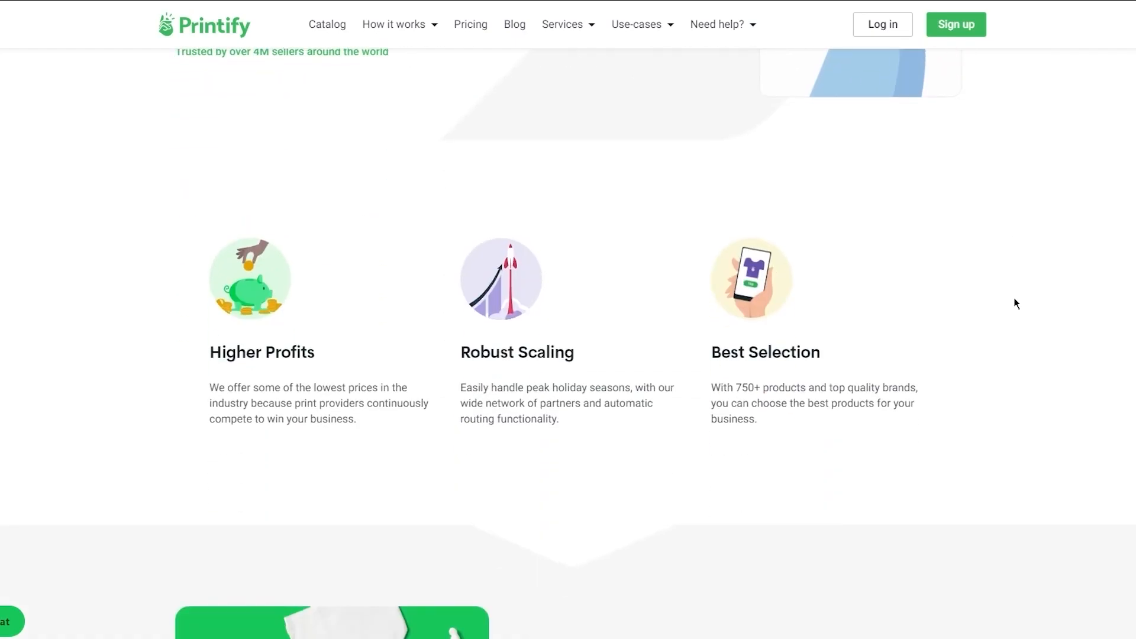
pyautogui.scroll(5, 1016, 303)
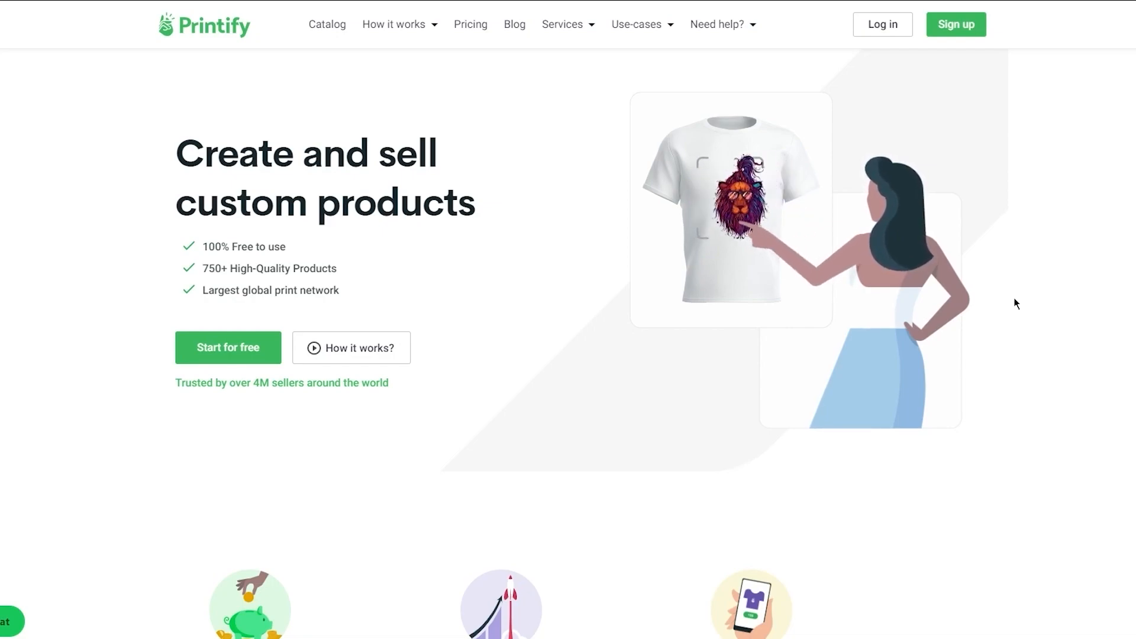
pyautogui.rightClick(476, 30)
pyautogui.click(482, 36)
# - Examine the homepage sections on seller benefits, adding designs to products, and the create, sell and fulfillment process
pyautogui.scroll(-2, 619, 288)
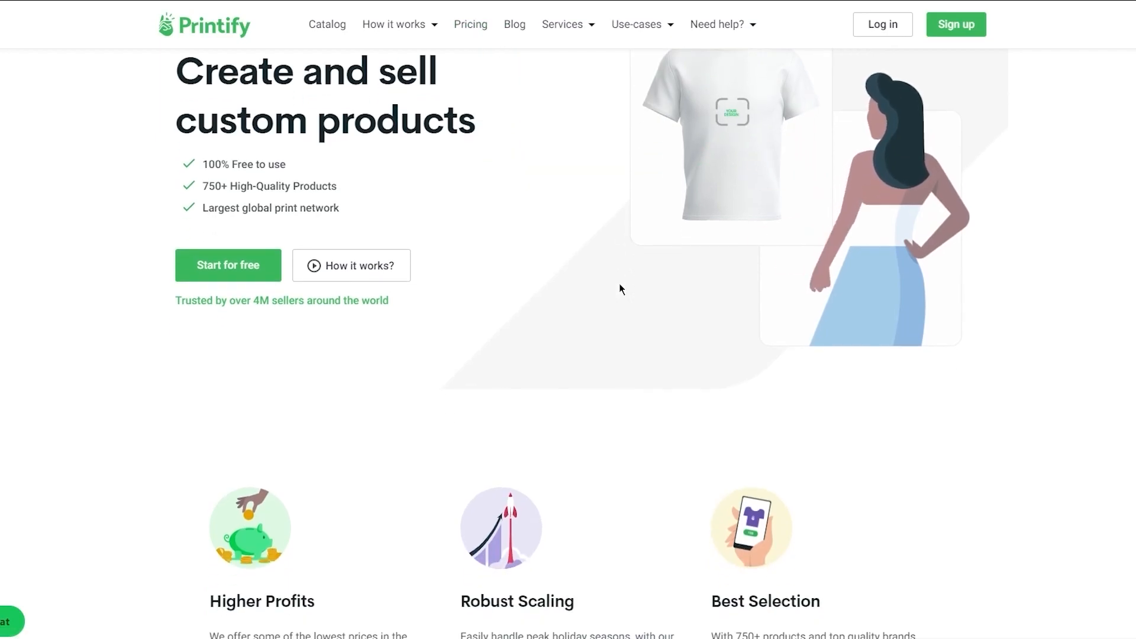
pyautogui.scroll(-1, 620, 288)
pyautogui.scroll(-2, 620, 289)
pyautogui.scroll(-3, 620, 289)
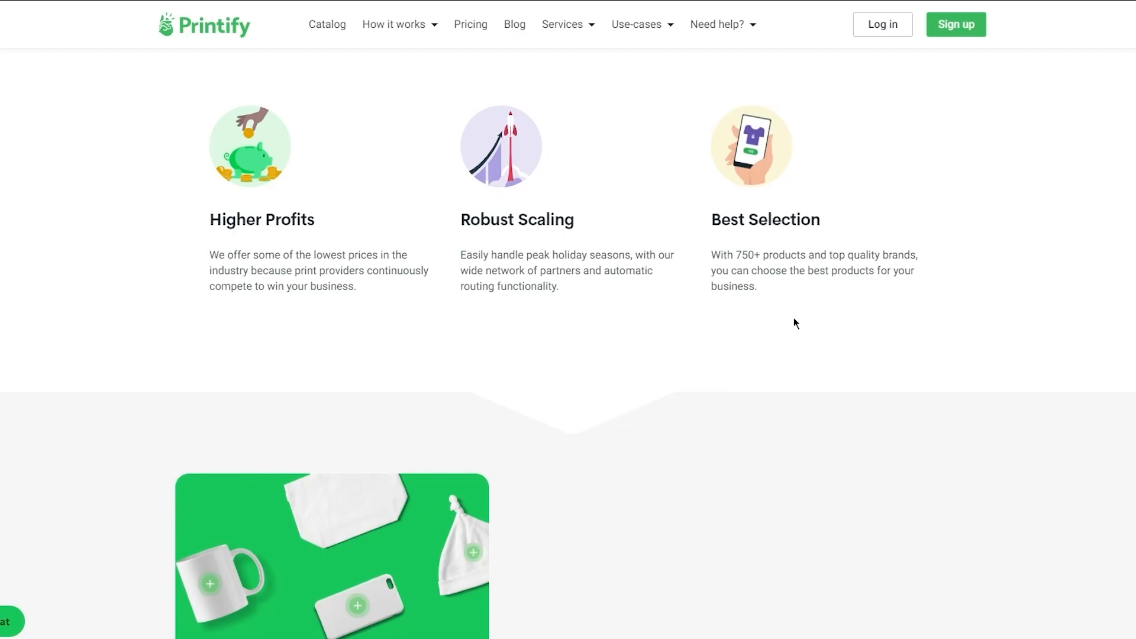
pyautogui.scroll(-6, 711, 407)
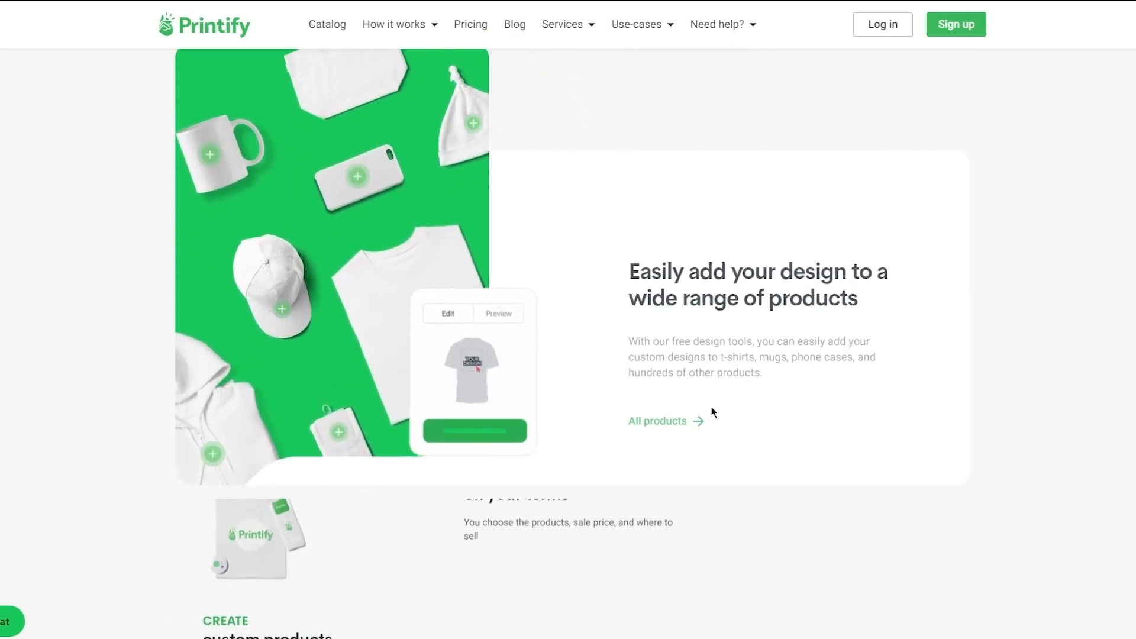
pyautogui.scroll(1, 104, 173)
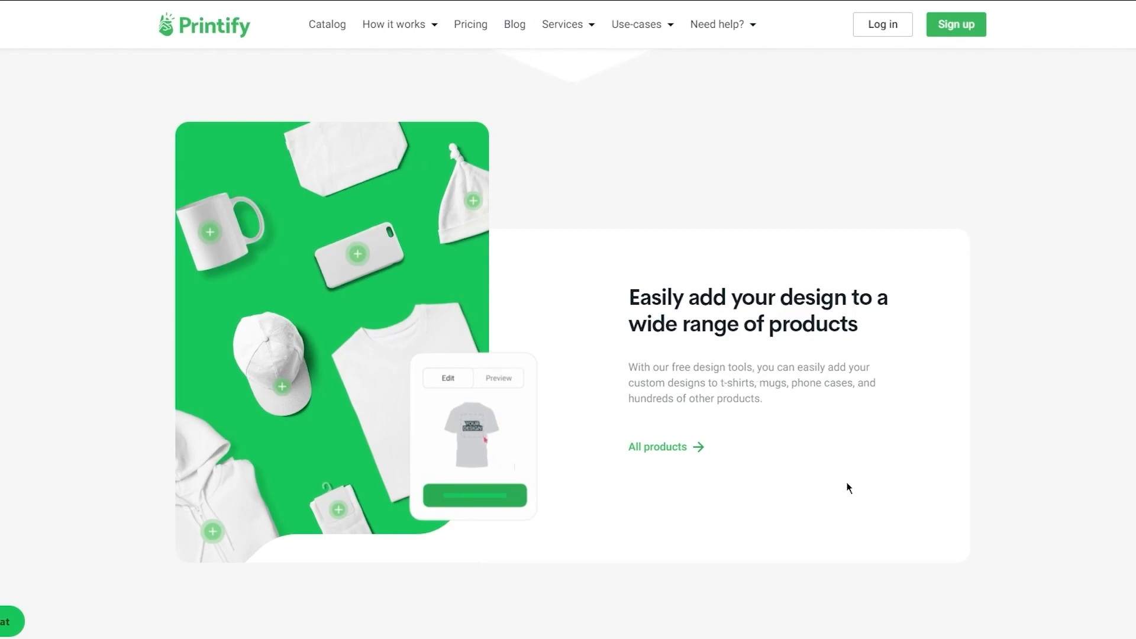
pyautogui.scroll(-10, 849, 487)
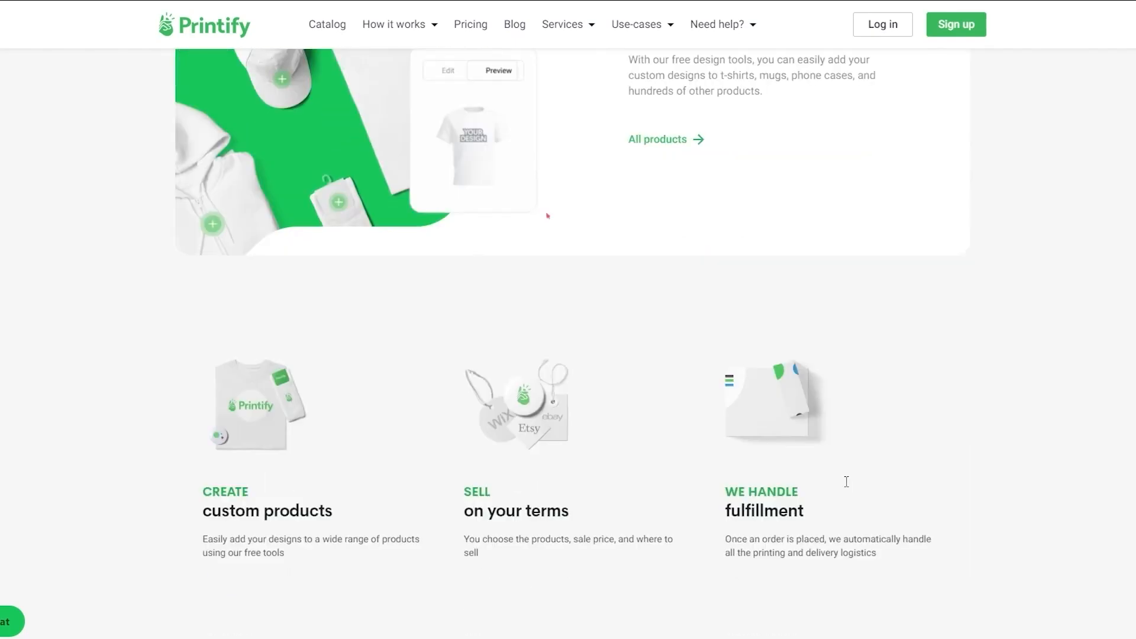
pyautogui.scroll(3, 848, 488)
pyautogui.scroll(-2, 848, 487)
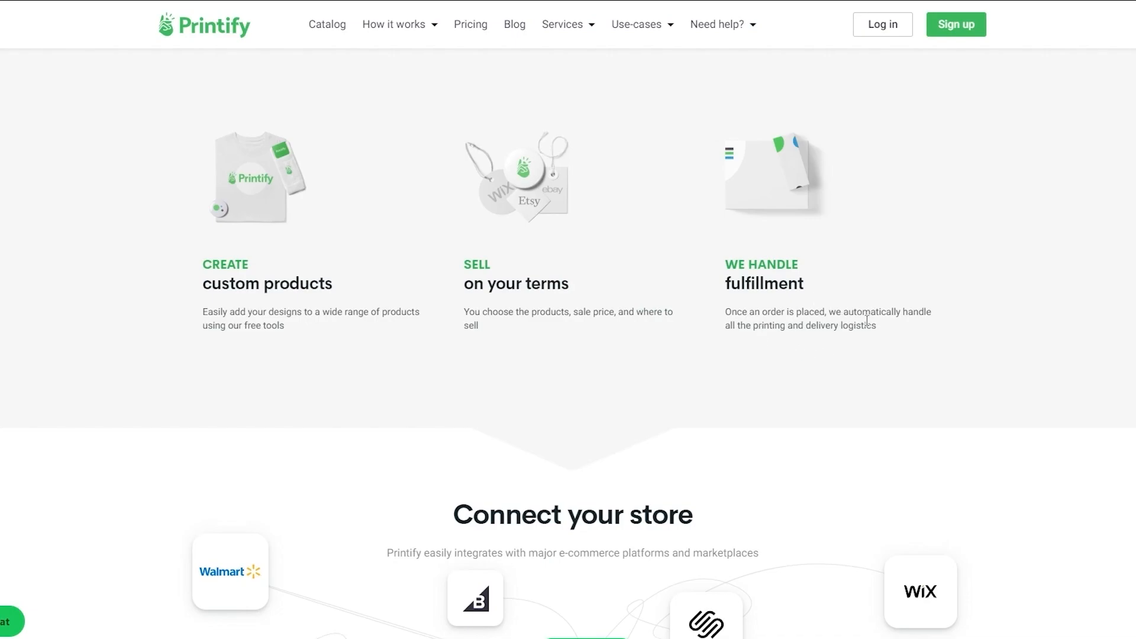
# - Review the homepage's store integrations, seller testimonials and risk-free profit example
pyautogui.scroll(-6, 899, 336)
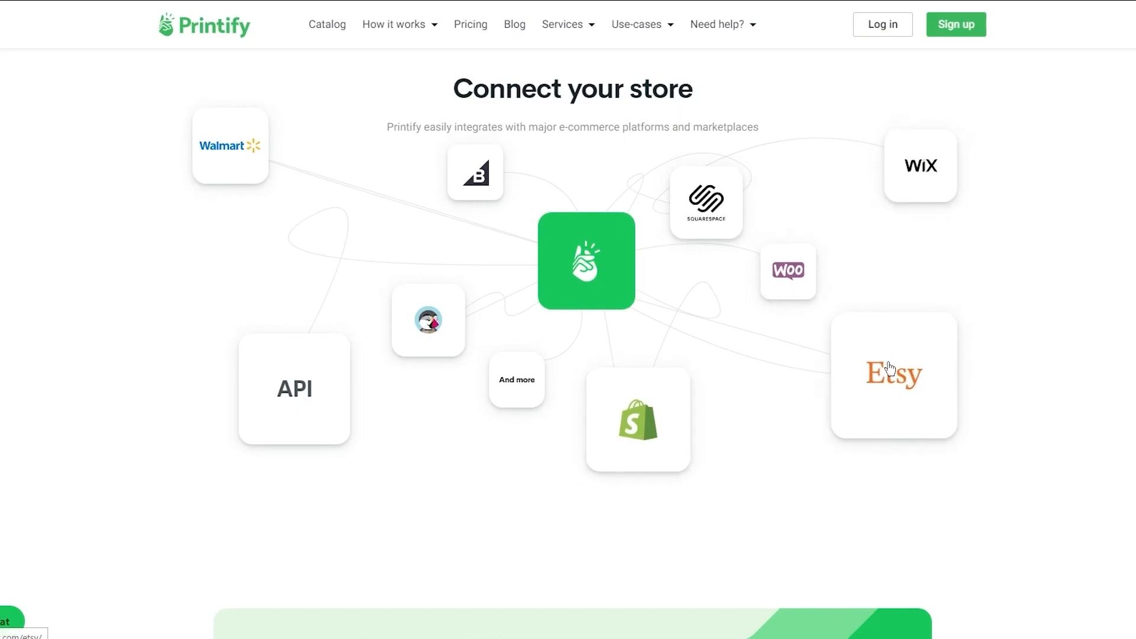
pyautogui.scroll(-1, 889, 367)
pyautogui.scroll(1, 709, 463)
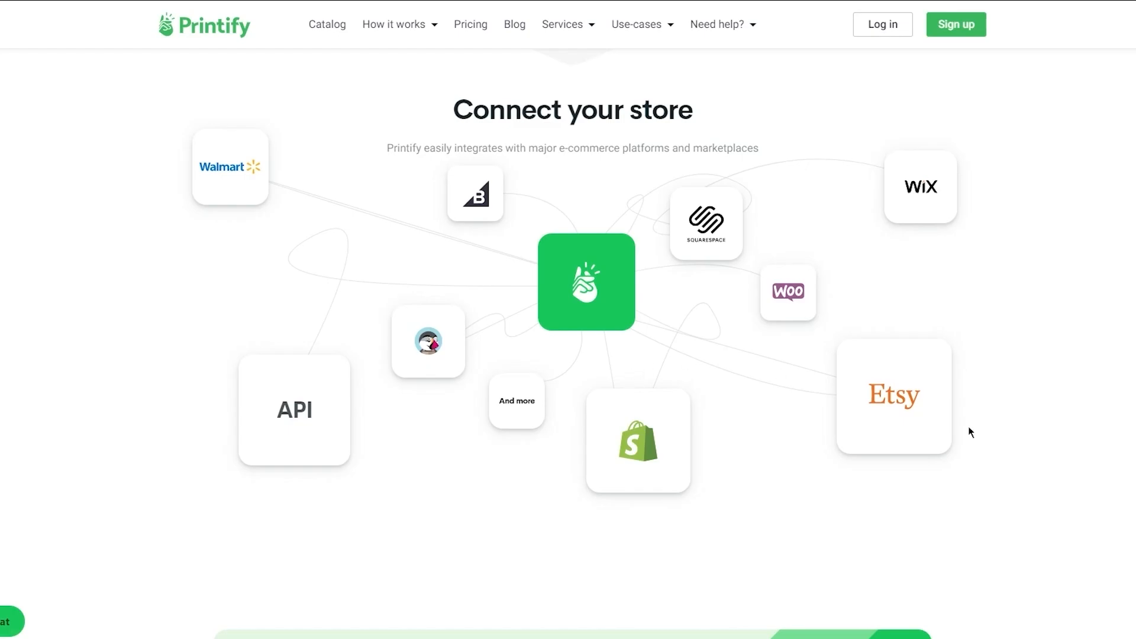
pyautogui.scroll(-10, 911, 439)
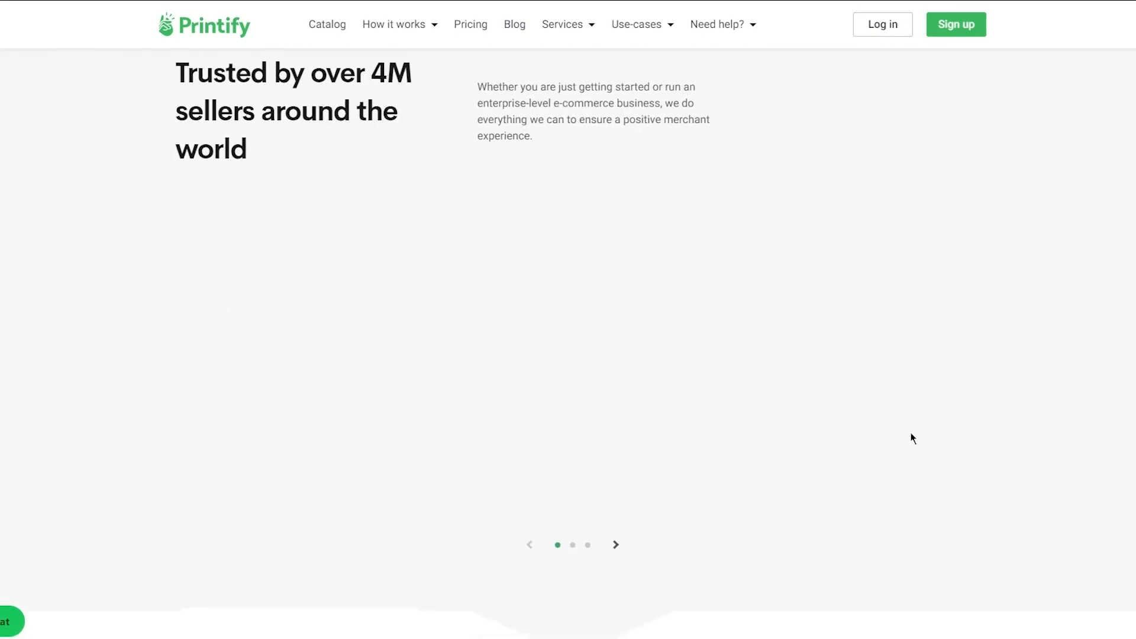
pyautogui.scroll(-10, 911, 444)
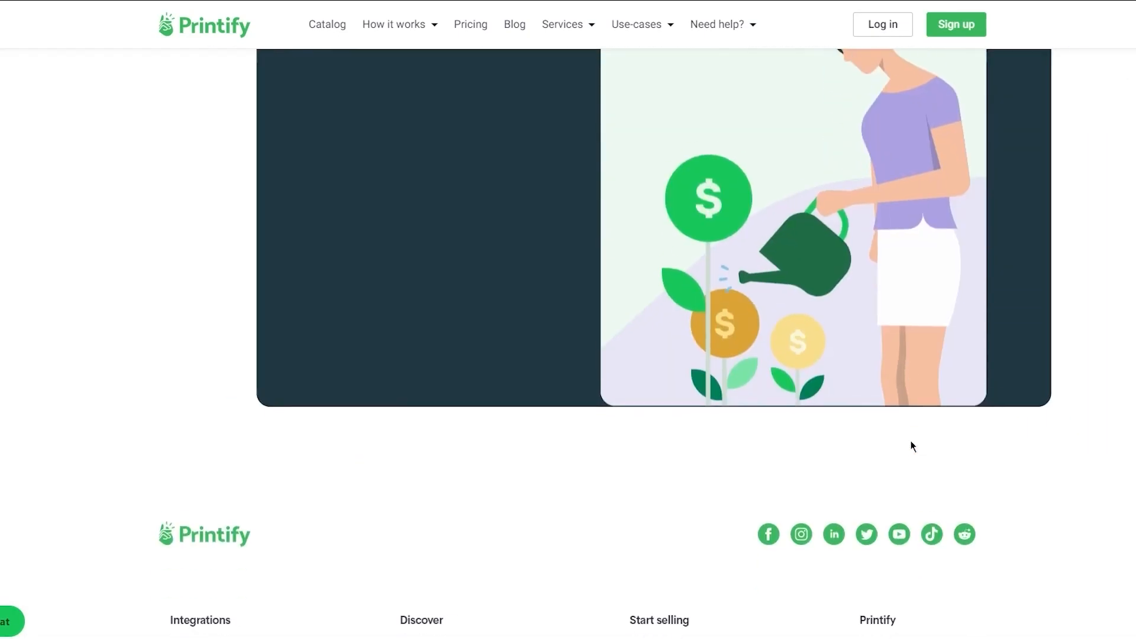
pyautogui.scroll(-5, 910, 444)
pyautogui.scroll(10, 911, 445)
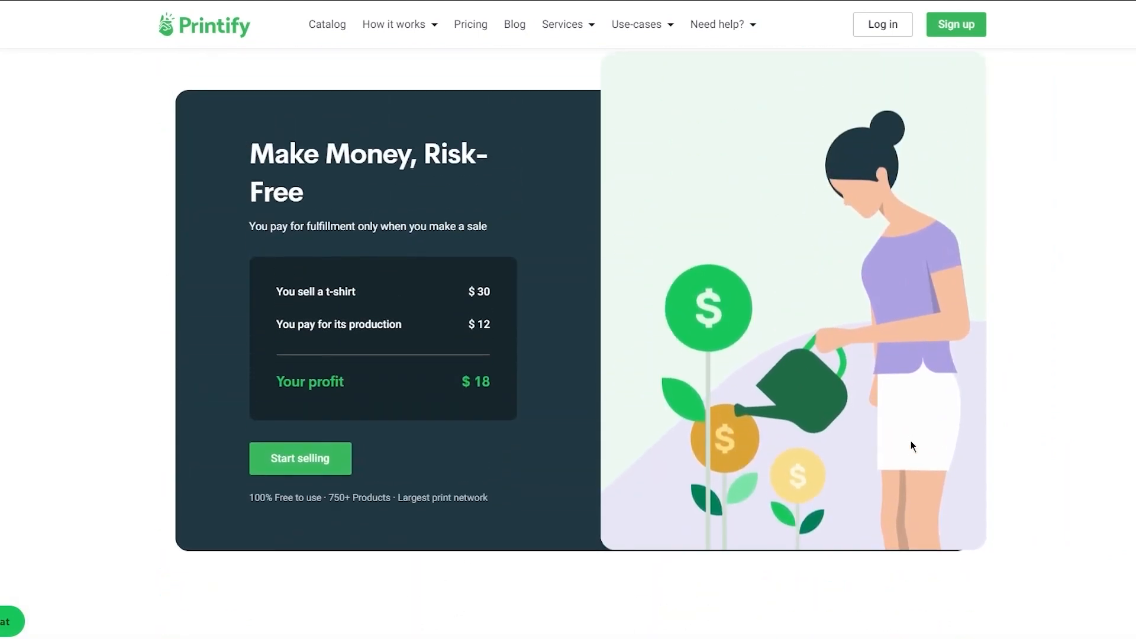
pyautogui.scroll(15, 911, 445)
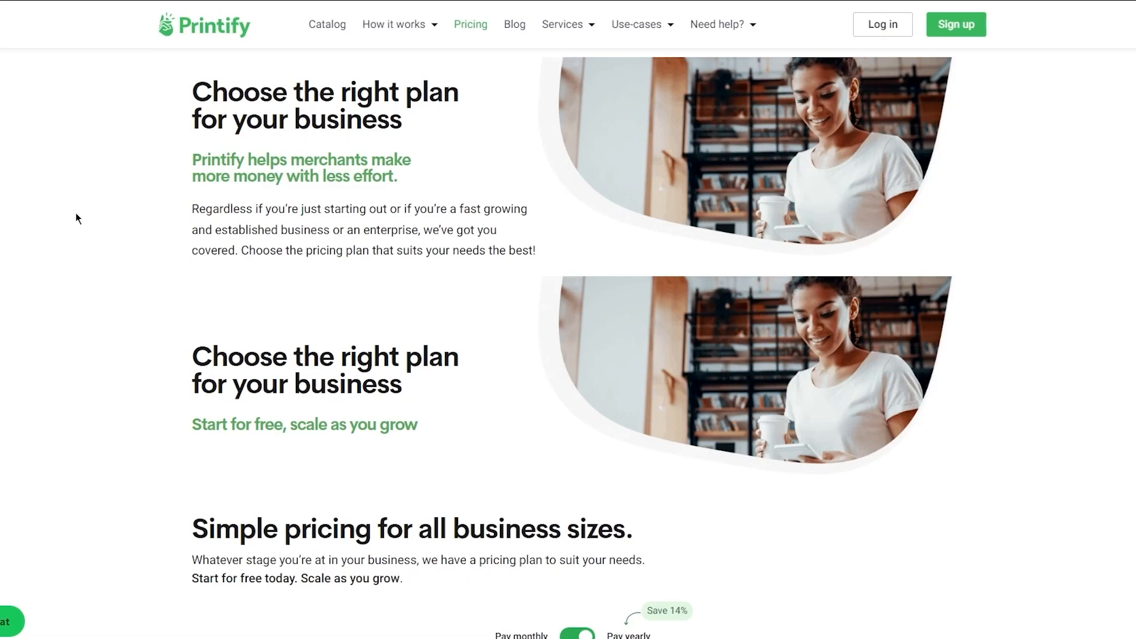
# - Compare the prices, store limits, discounts and main features of the Free, Premium and Enterprise plans
pyautogui.scroll(-4, 76, 219)
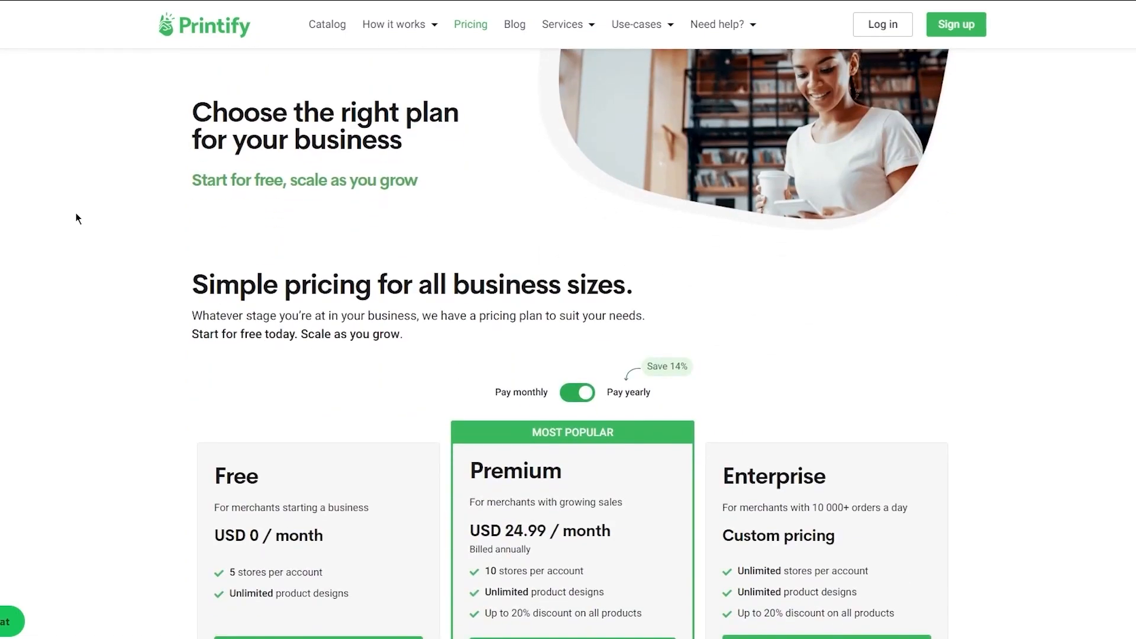
pyautogui.scroll(-3, 76, 219)
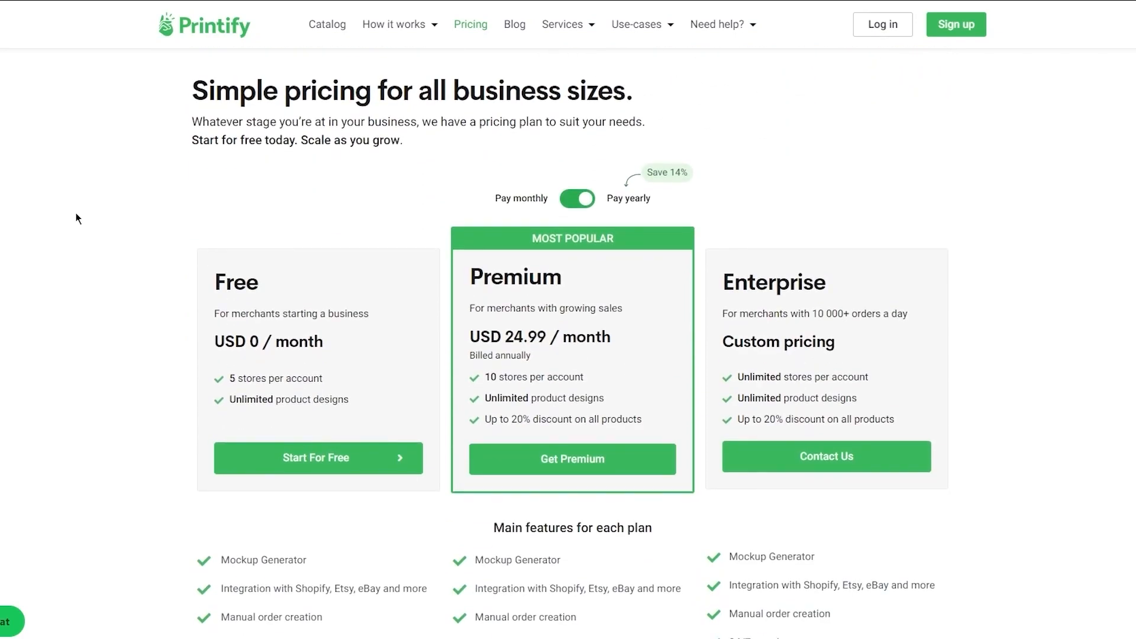
pyautogui.scroll(-3, 76, 218)
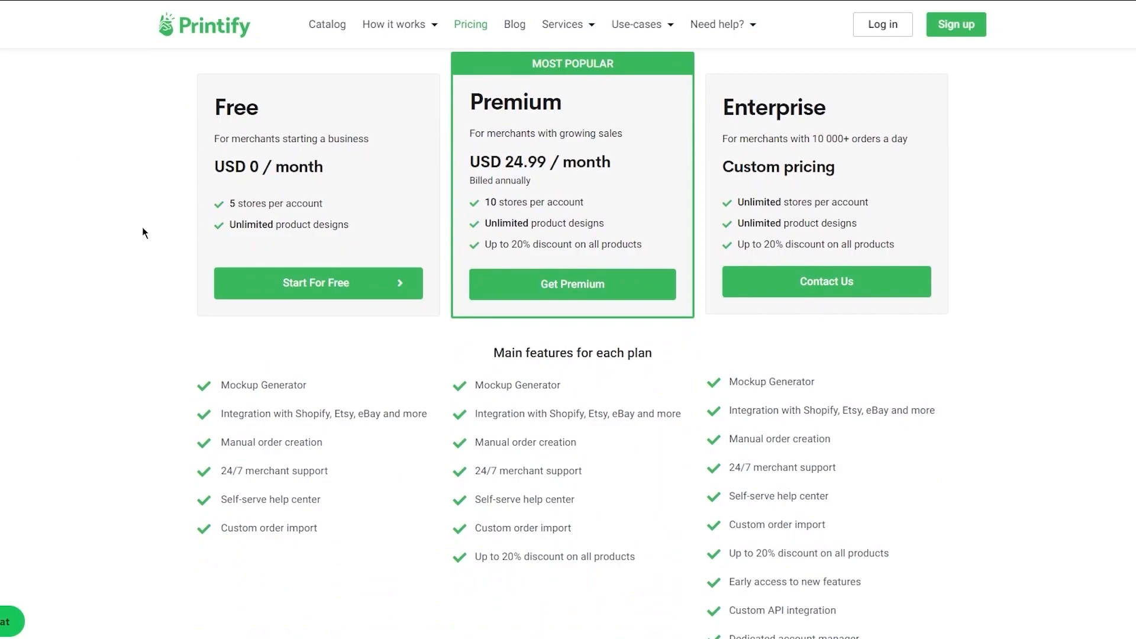
pyautogui.scroll(3, 142, 231)
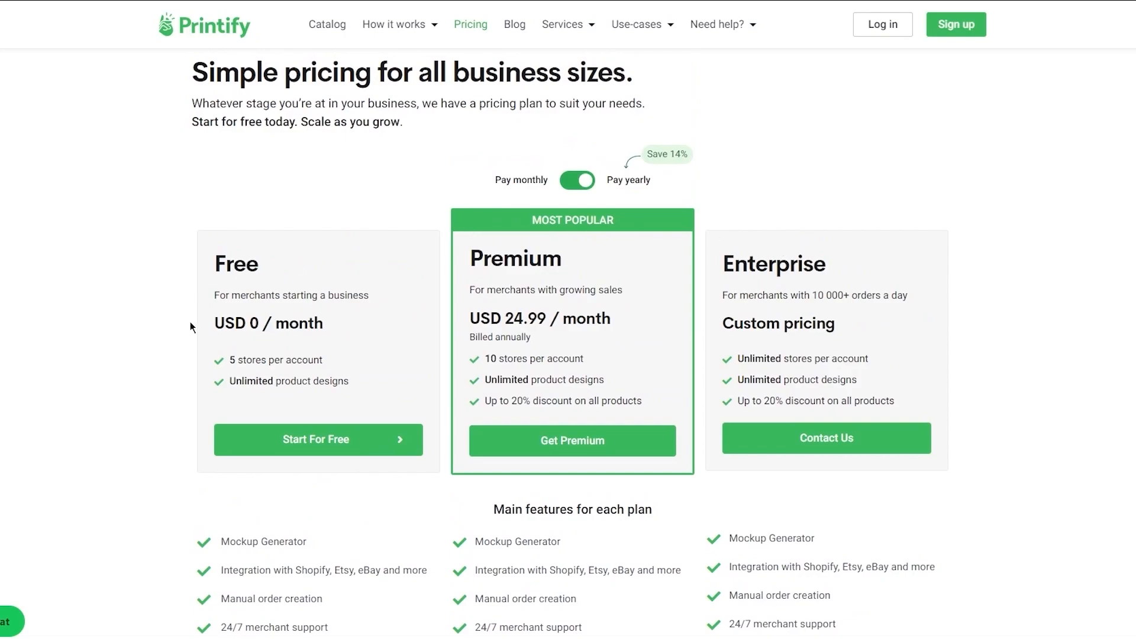
pyautogui.scroll(-3, 190, 325)
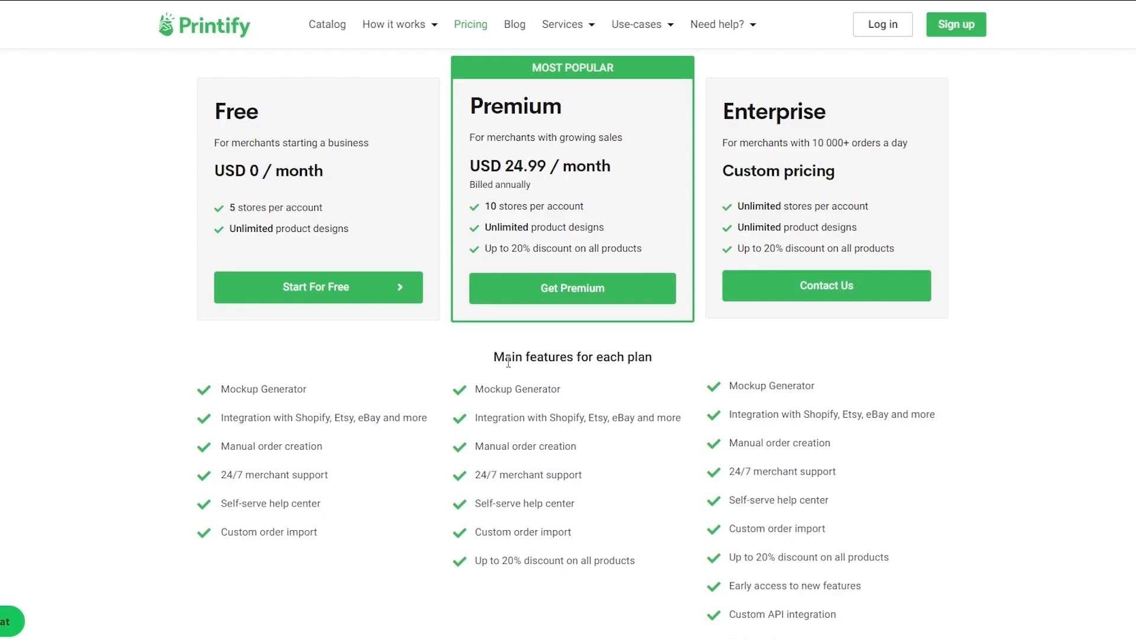
pyautogui.scroll(3, 508, 362)
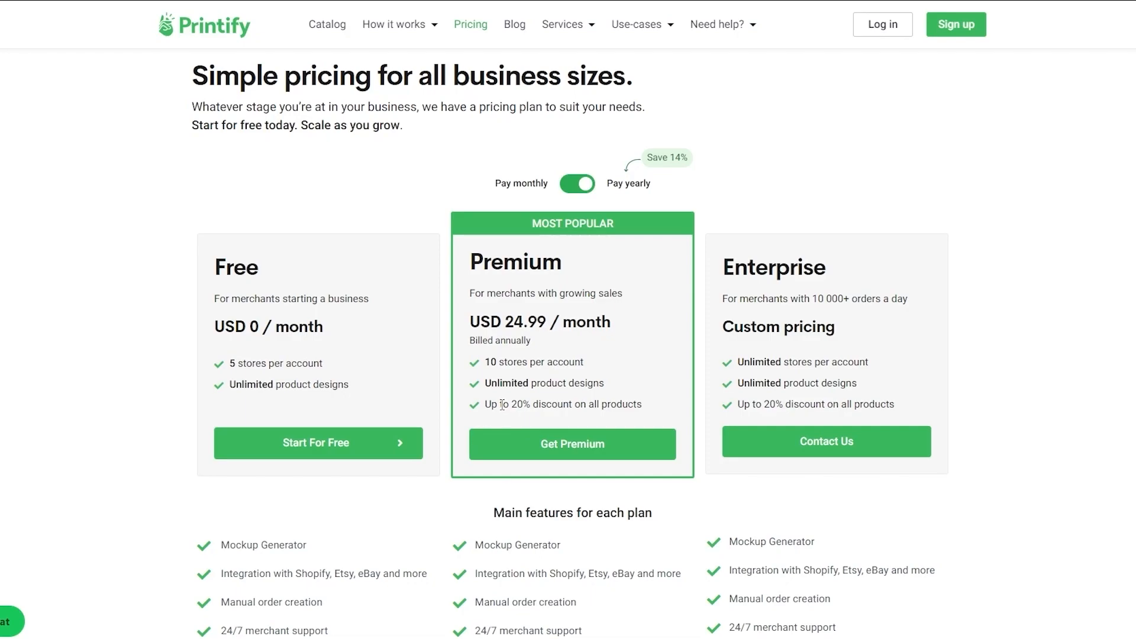
pyautogui.scroll(-5, 498, 393)
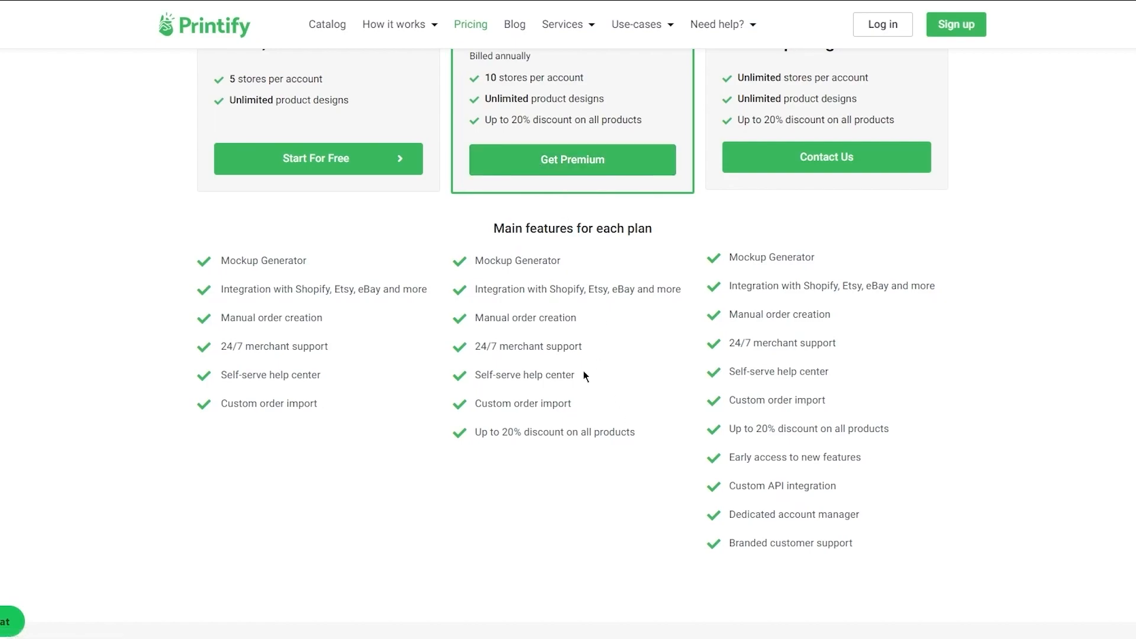
pyautogui.scroll(3, 667, 441)
pyautogui.scroll(-1, 759, 466)
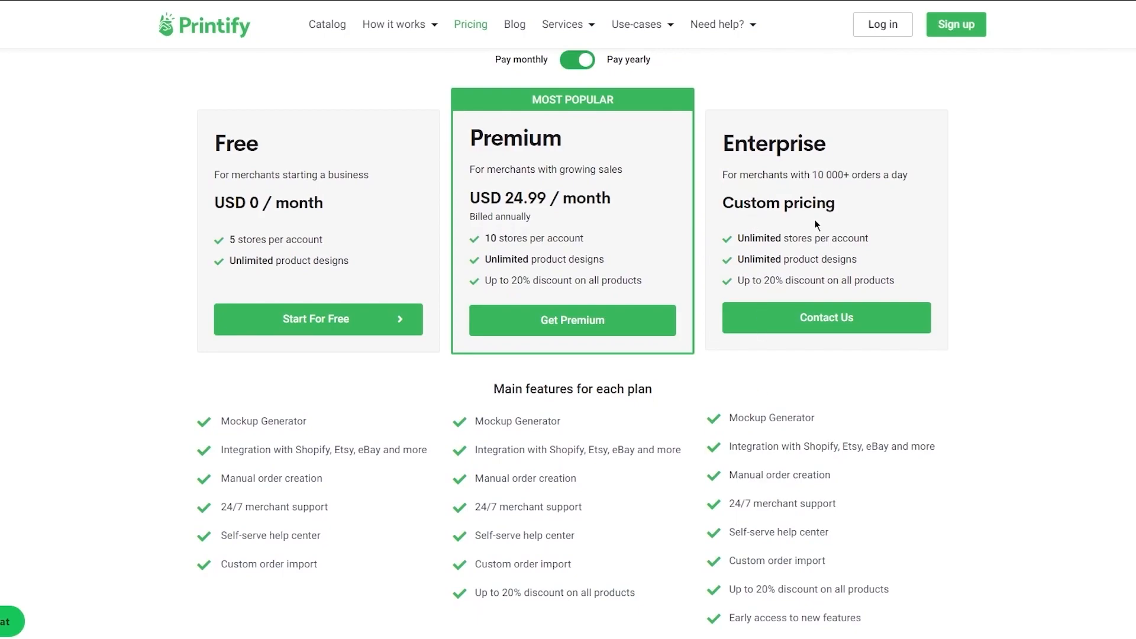
pyautogui.scroll(-3, 812, 254)
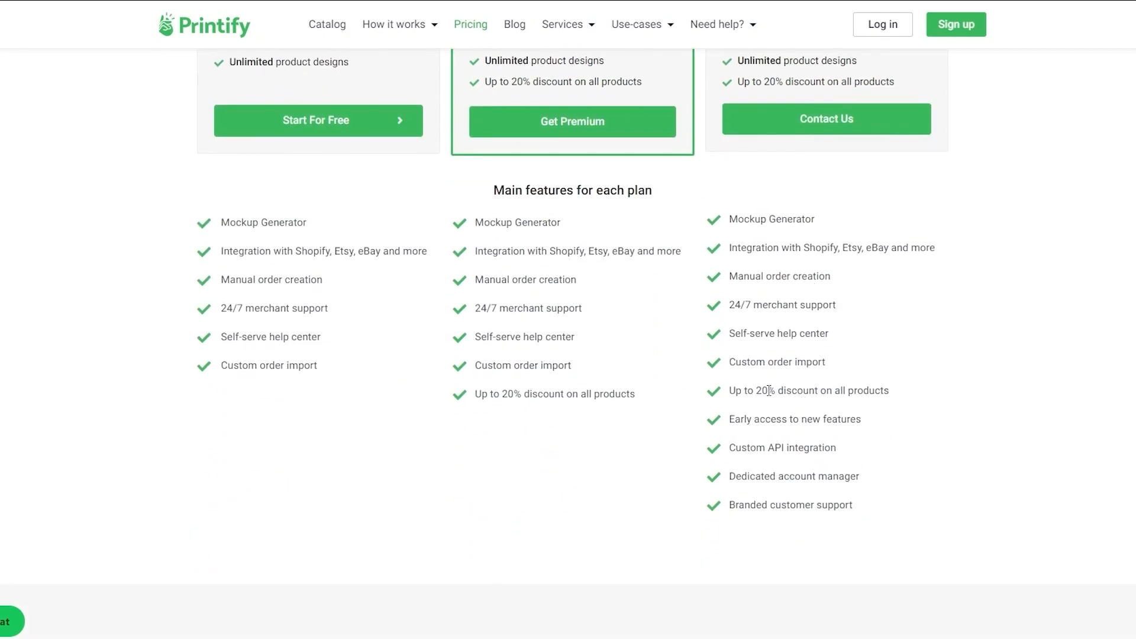
# - Examine the rest of the Pricing page, including Enterprise benefits, the contact form, company statistics and frequently asked questions
pyautogui.scroll(-4, 769, 393)
pyautogui.scroll(-15, 768, 390)
pyautogui.scroll(15, 768, 390)
pyautogui.scroll(-4, 768, 391)
pyautogui.scroll(14, 666, 406)
pyautogui.scroll(-13, 771, 414)
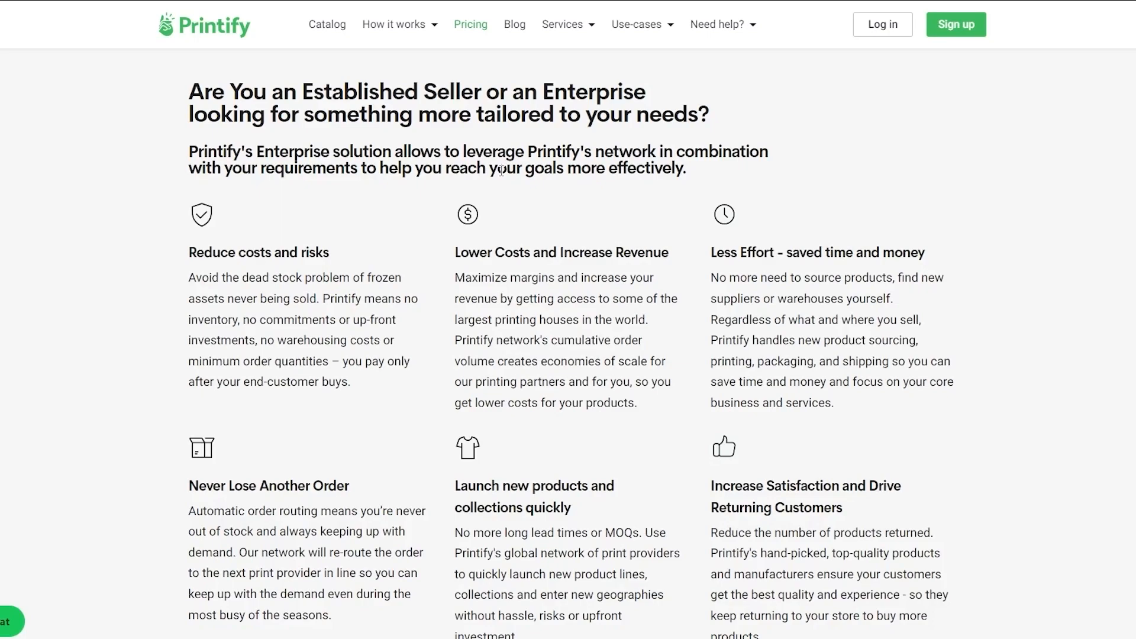
pyautogui.scroll(-1, 501, 171)
pyautogui.scroll(-1, 501, 171)
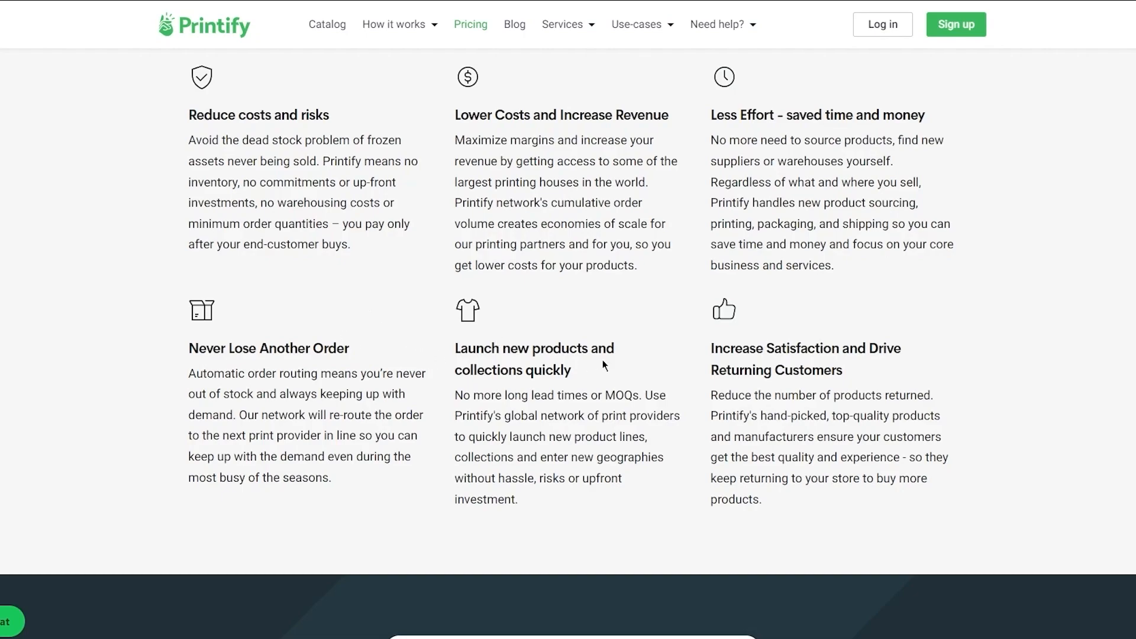
pyautogui.scroll(-15, 875, 405)
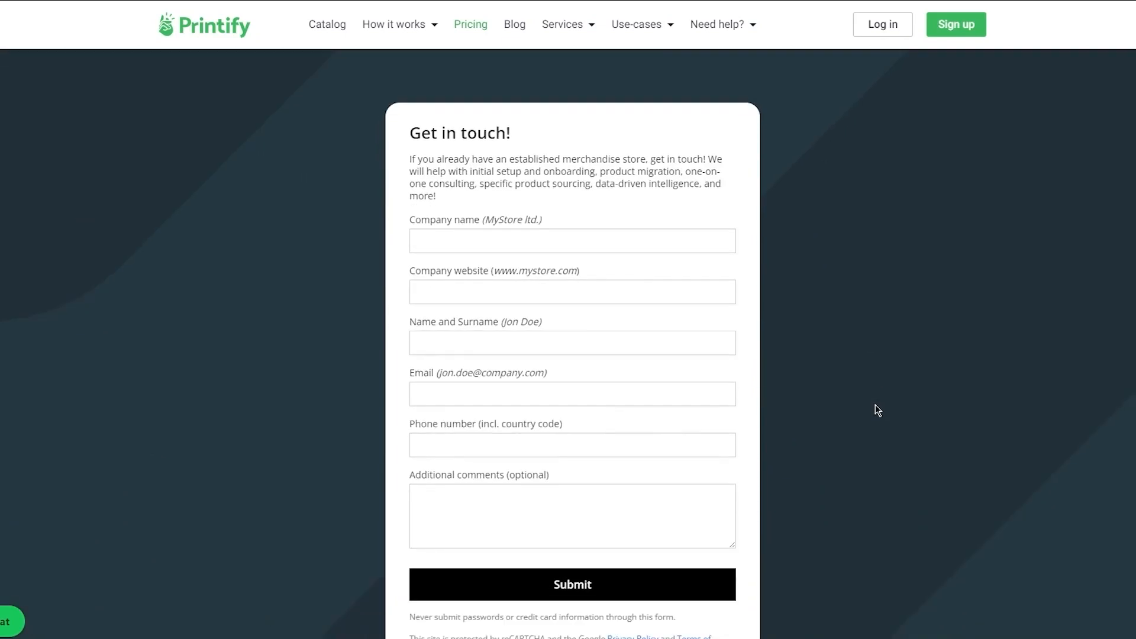
pyautogui.scroll(-10, 875, 404)
pyautogui.scroll(6, 875, 404)
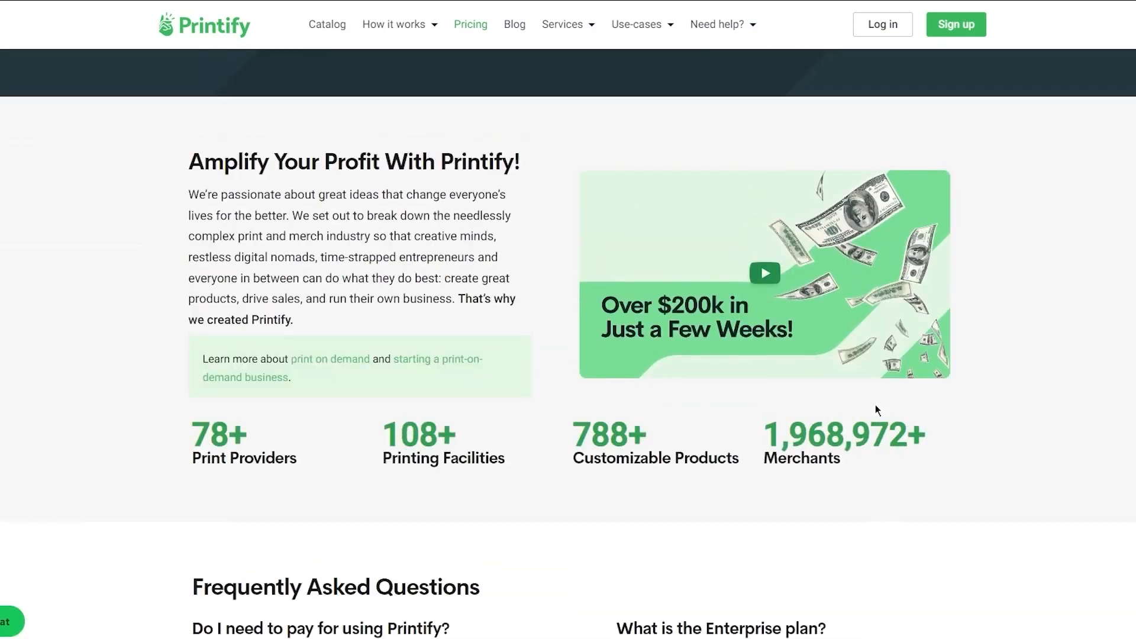
pyautogui.scroll(-20, 876, 409)
pyautogui.scroll(7, 876, 410)
pyautogui.scroll(20, 877, 411)
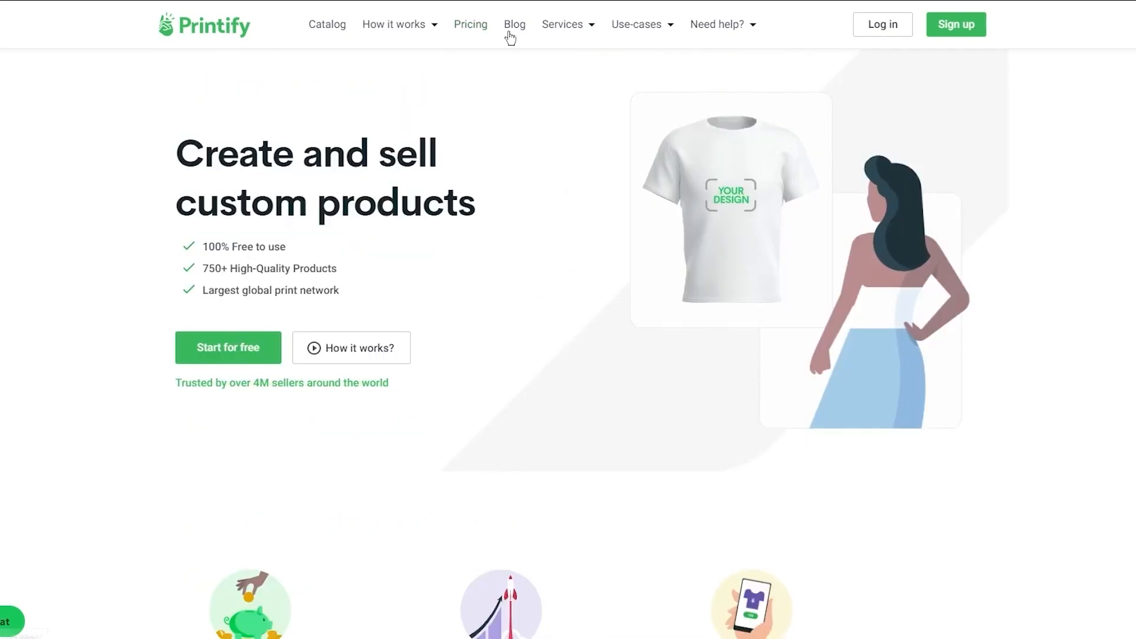
# - Open the Printify sign-up form and load temp-mail.org/en/ in another tab
pyautogui.click(956, 24)
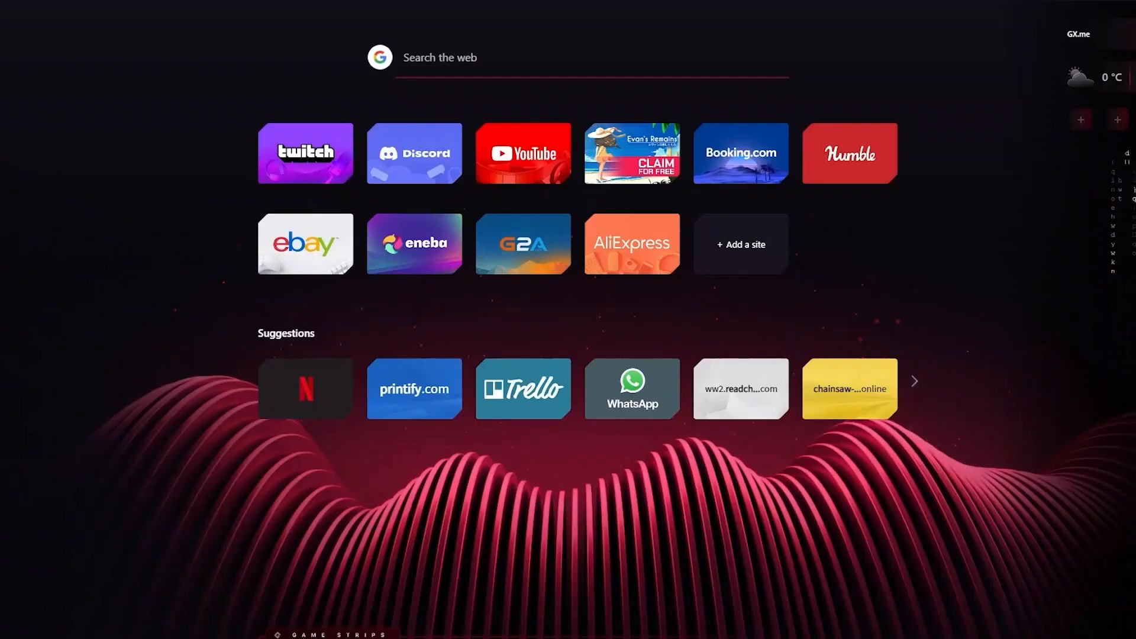
pyautogui.write('temp-mail.org/en/')
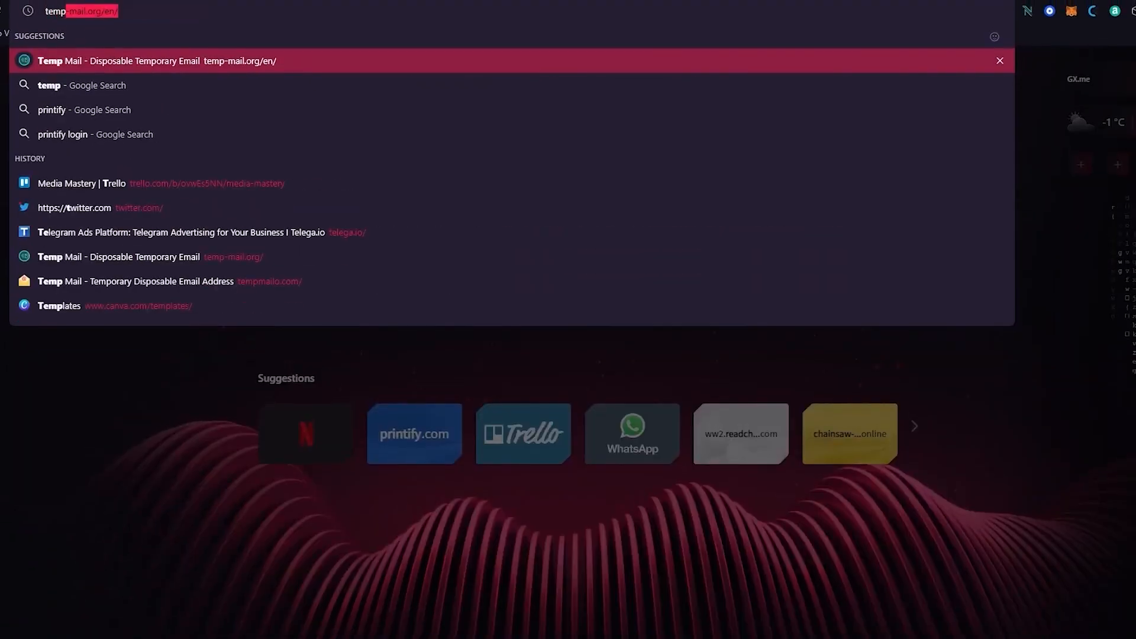
pyautogui.press('Return')
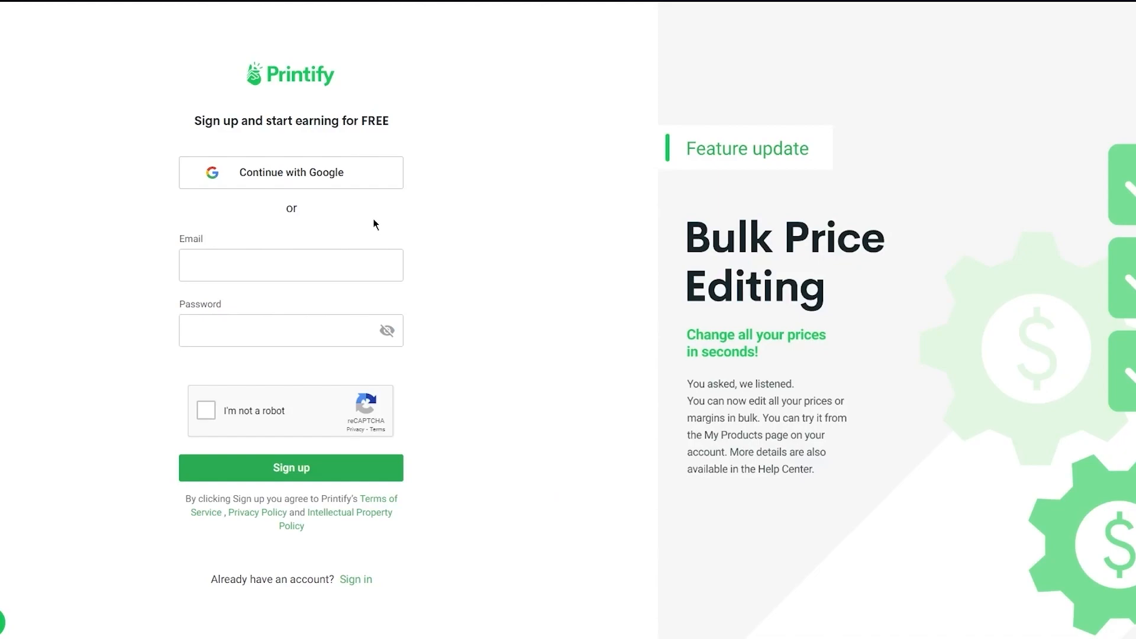
# - Copy the temporary email address from Temp Mail and enter it as the email in the Printify sign-up form
pyautogui.click(267, 257)
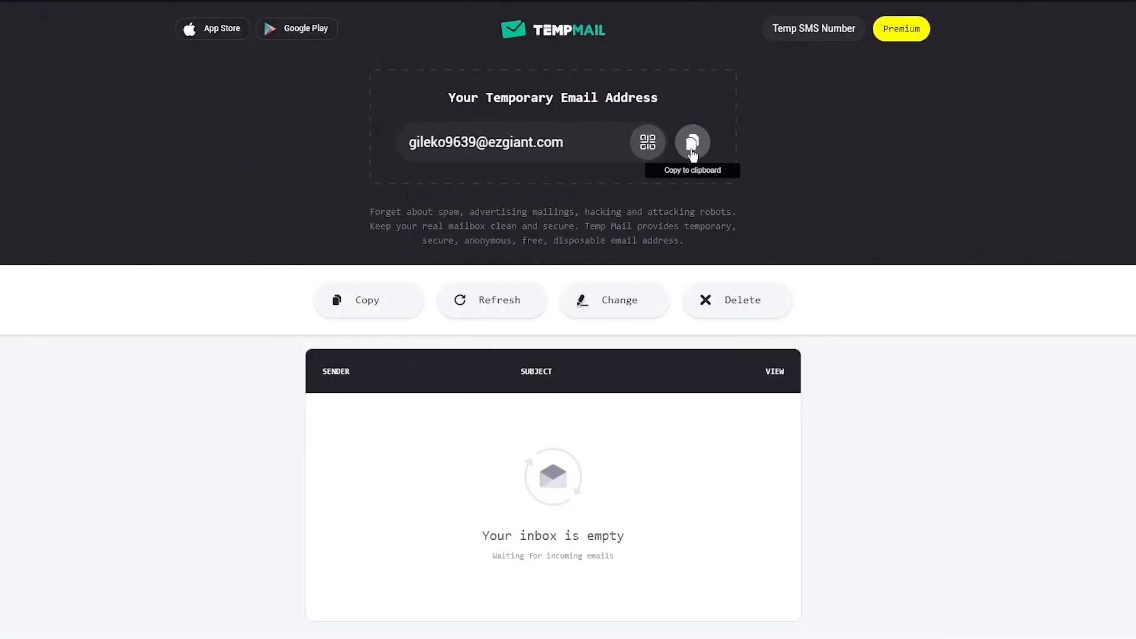
pyautogui.click(692, 142)
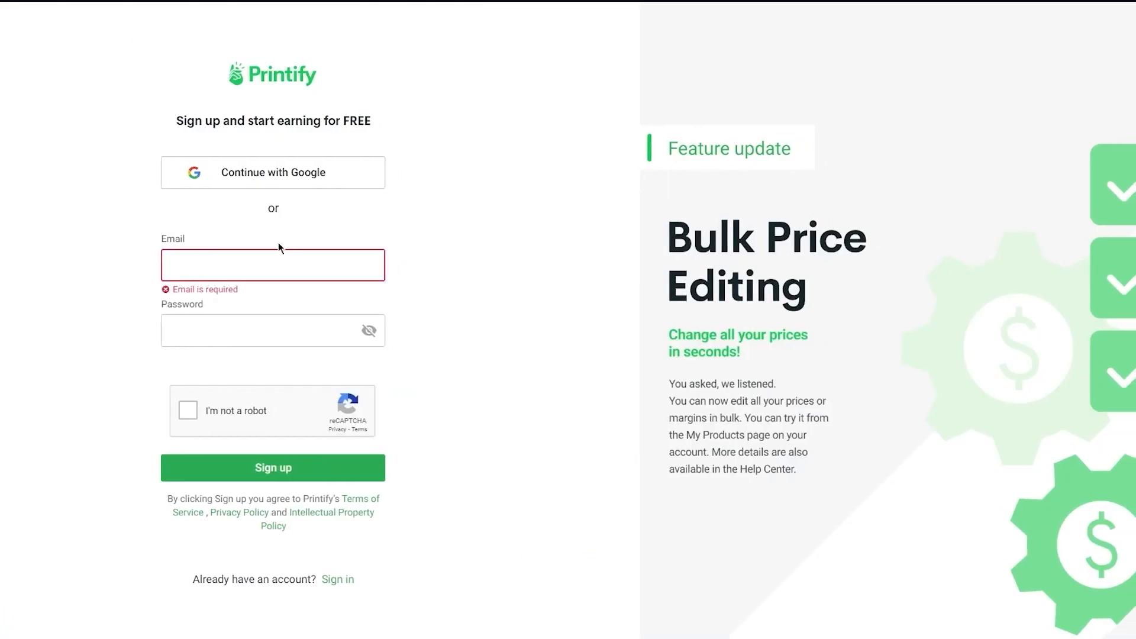
pyautogui.click(284, 255)
pyautogui.hotkey('ctrl', 'v')
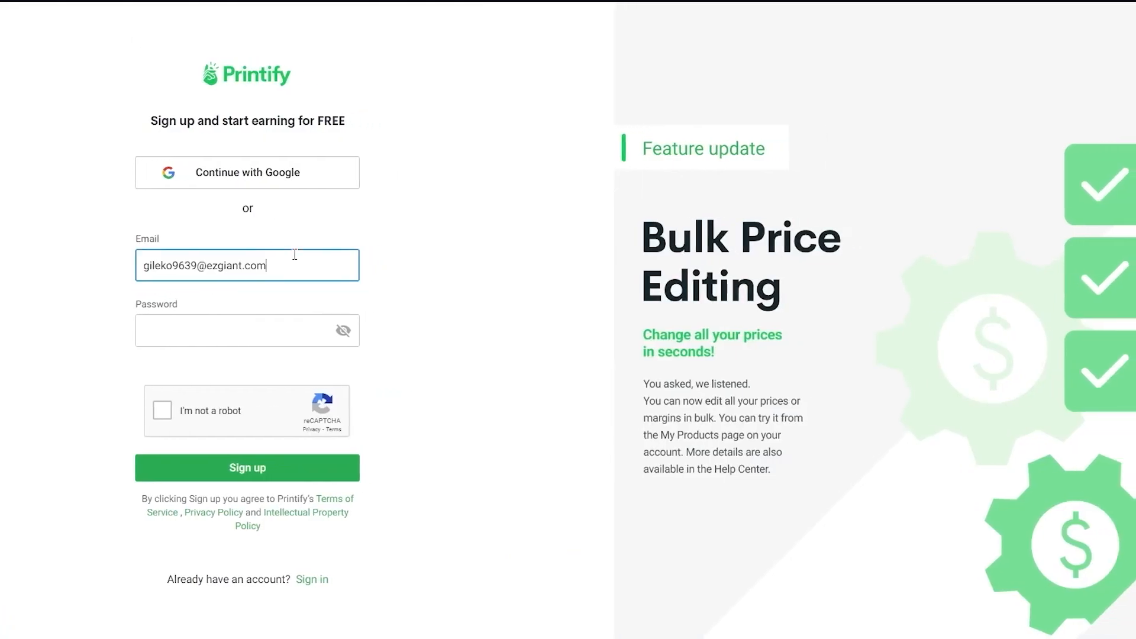
# - Enter the account password, complete the reCAPTCHA check and submit the Printify sign-up form
pyautogui.click(222, 334)
pyautogui.write('•••••')
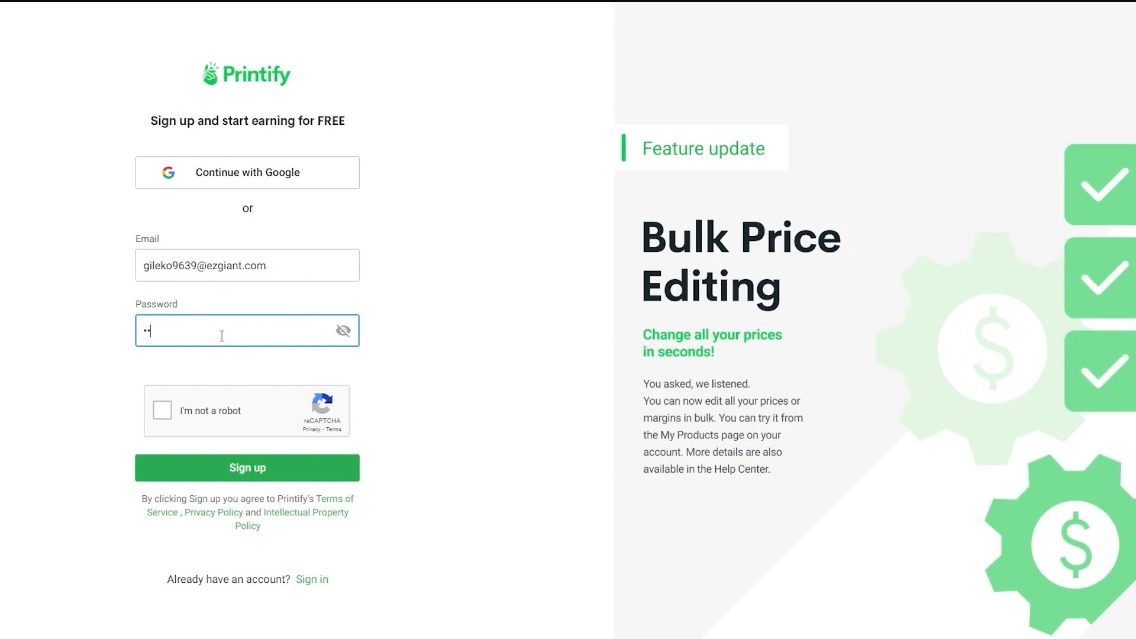
pyautogui.write('••••')
pyautogui.click(156, 414)
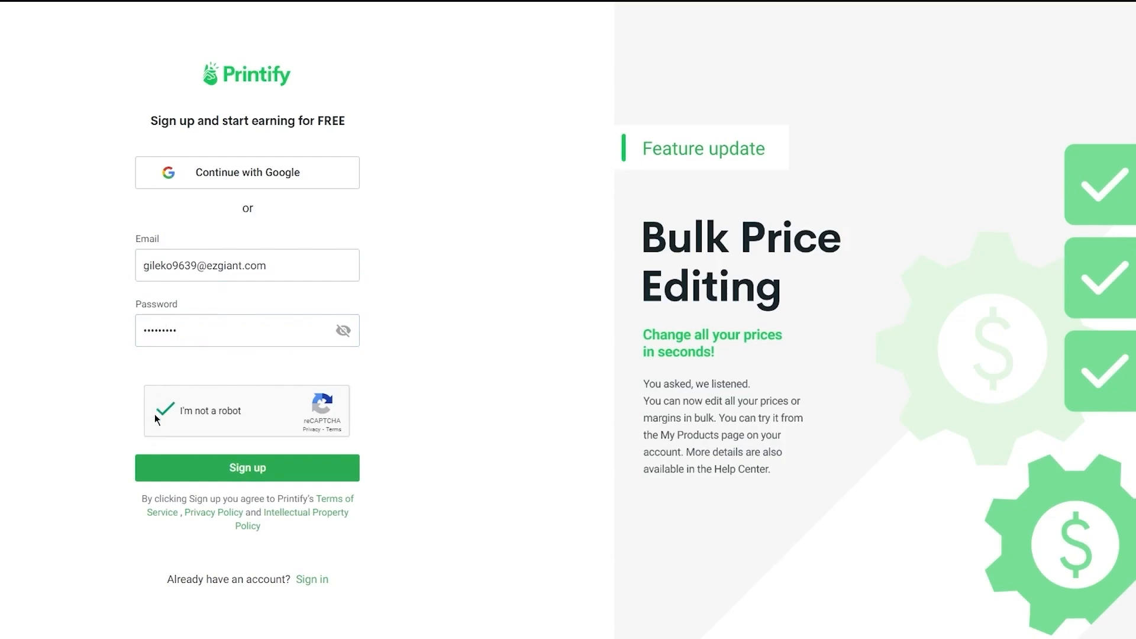
pyautogui.click(220, 469)
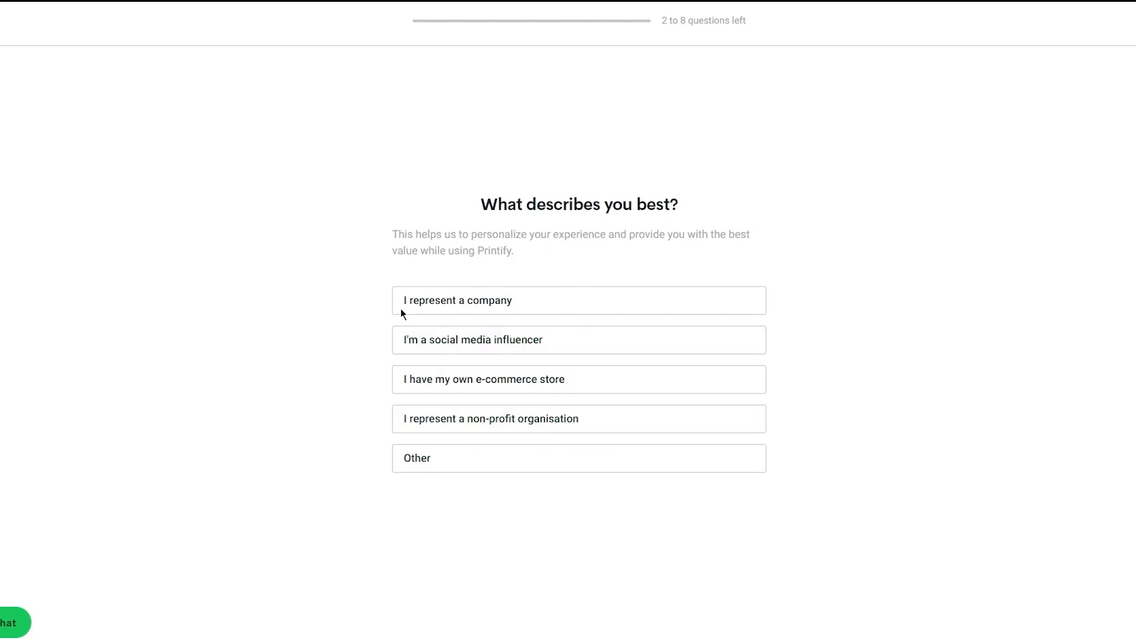
# - Complete the onboarding survey, choosing Start my first online business as objective, Store set up for help and Shopify as referral source
pyautogui.click(468, 468)
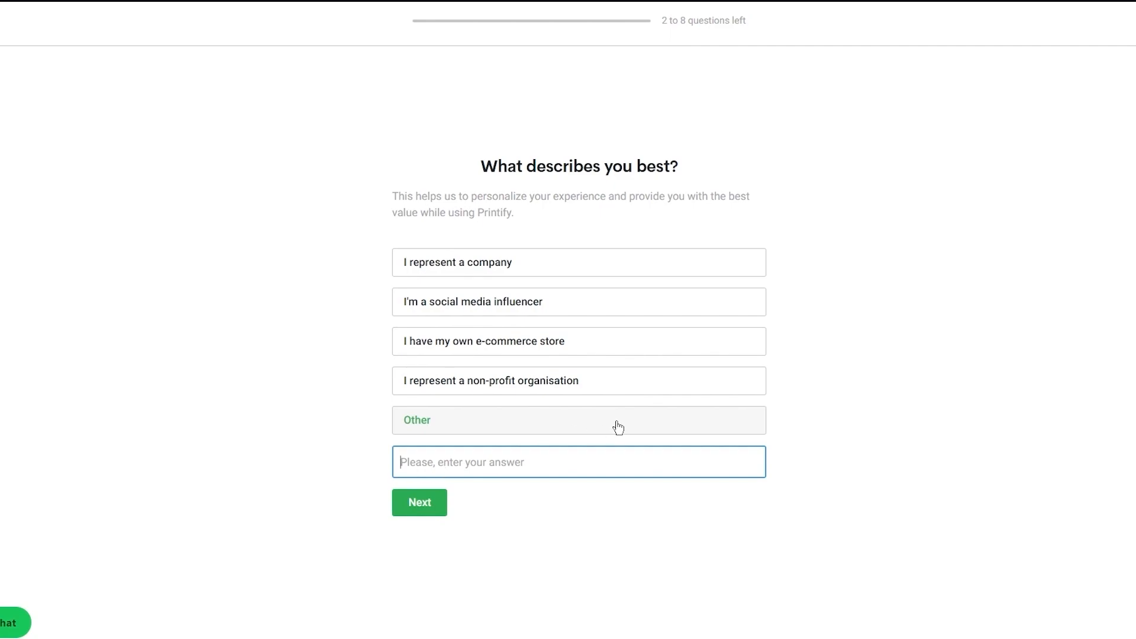
pyautogui.click(564, 358)
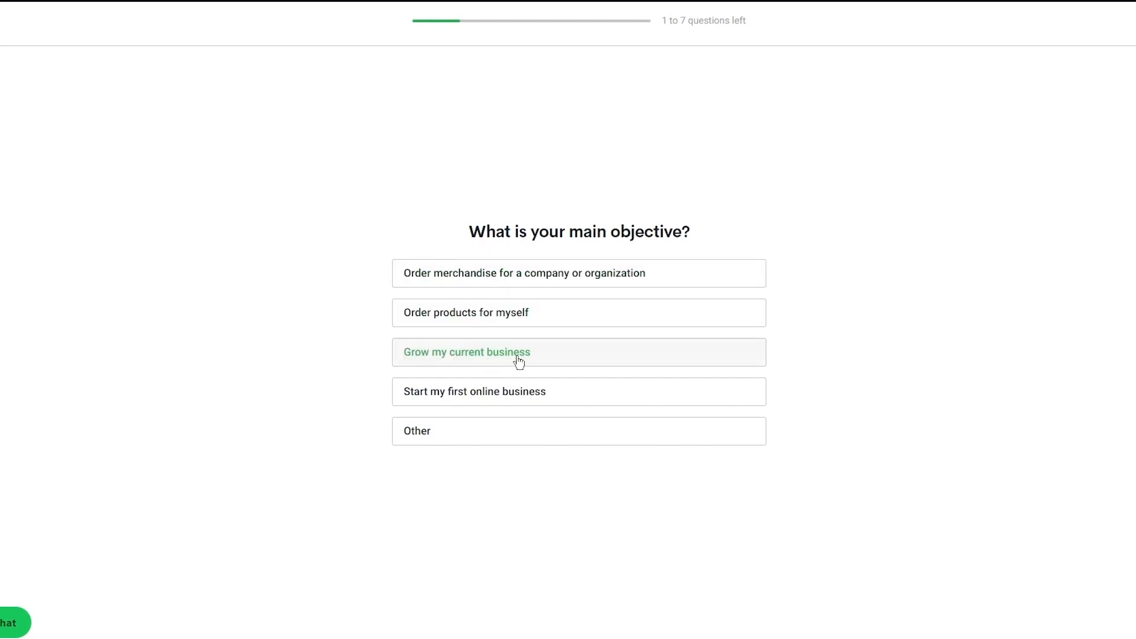
pyautogui.click(580, 393)
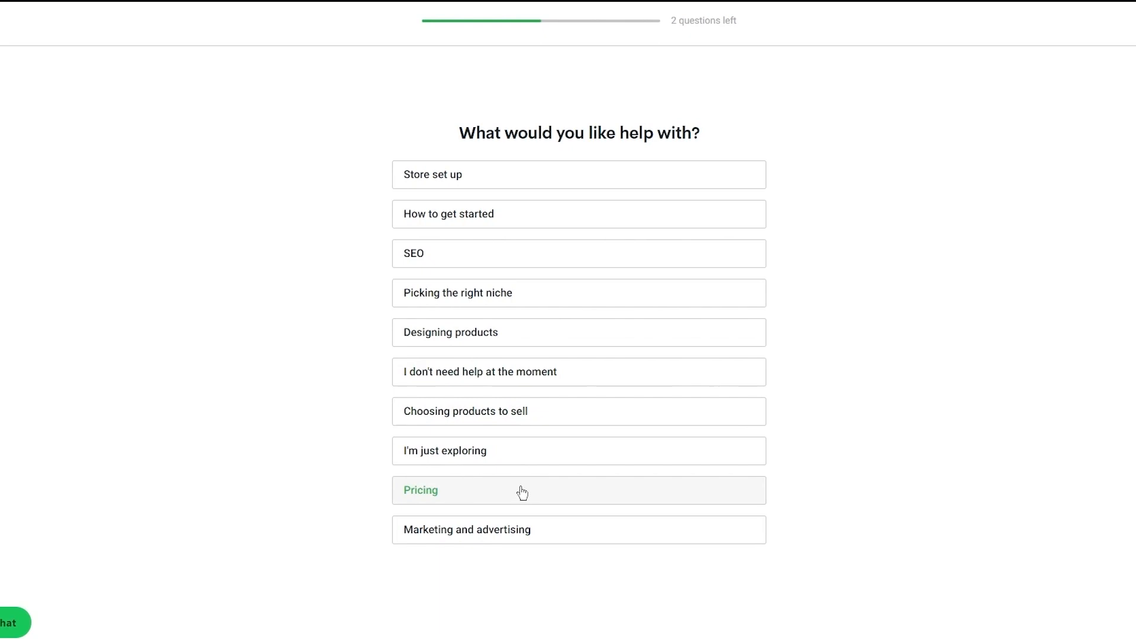
pyautogui.click(593, 173)
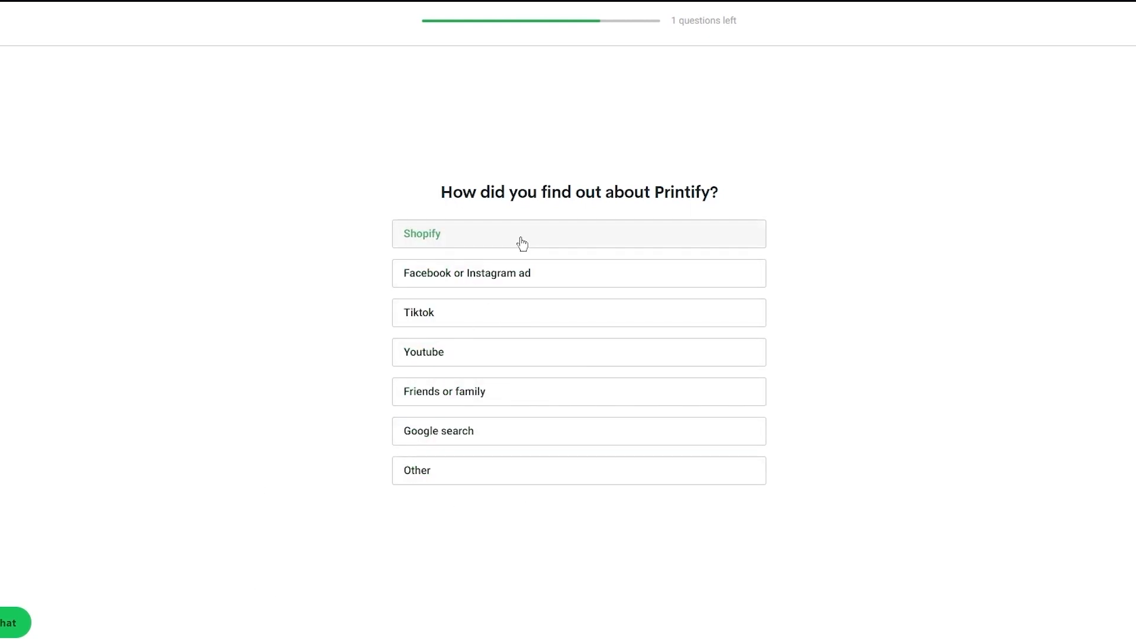
pyautogui.click(464, 238)
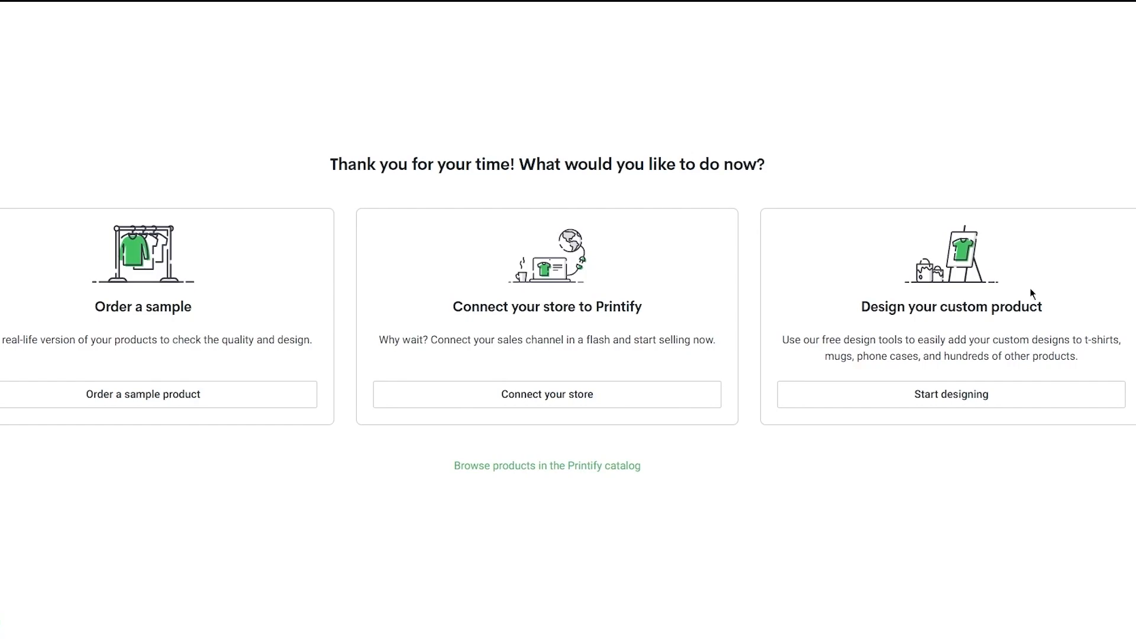
# - Open the Printify product catalog and examine its featured product sections and their prices
pyautogui.click(549, 468)
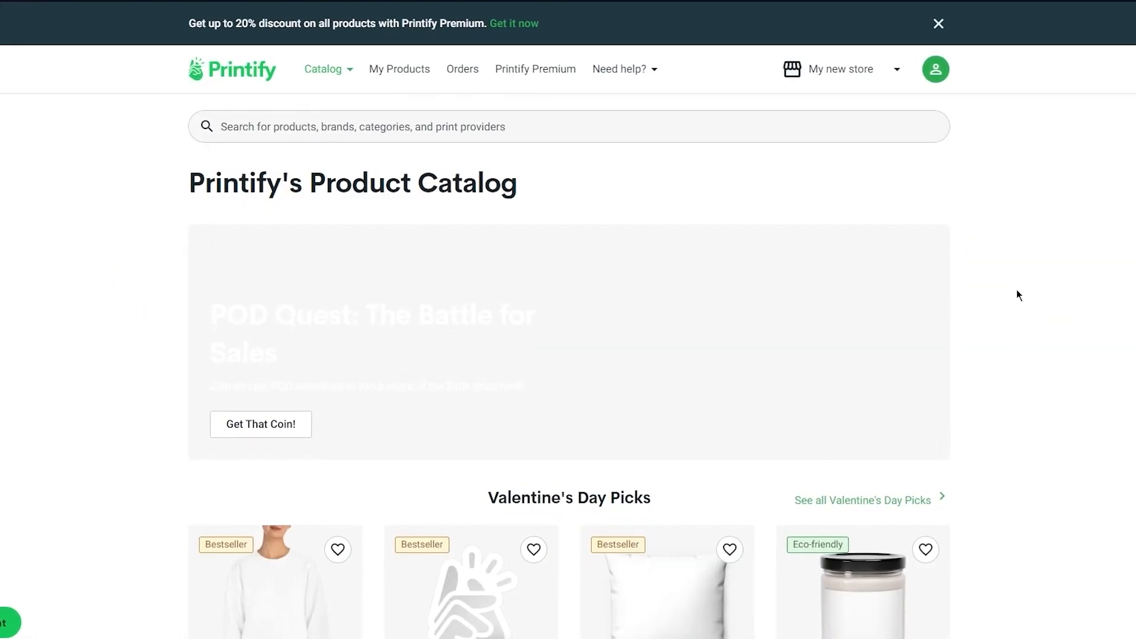
pyautogui.scroll(-4, 1016, 290)
pyautogui.scroll(3, 1016, 289)
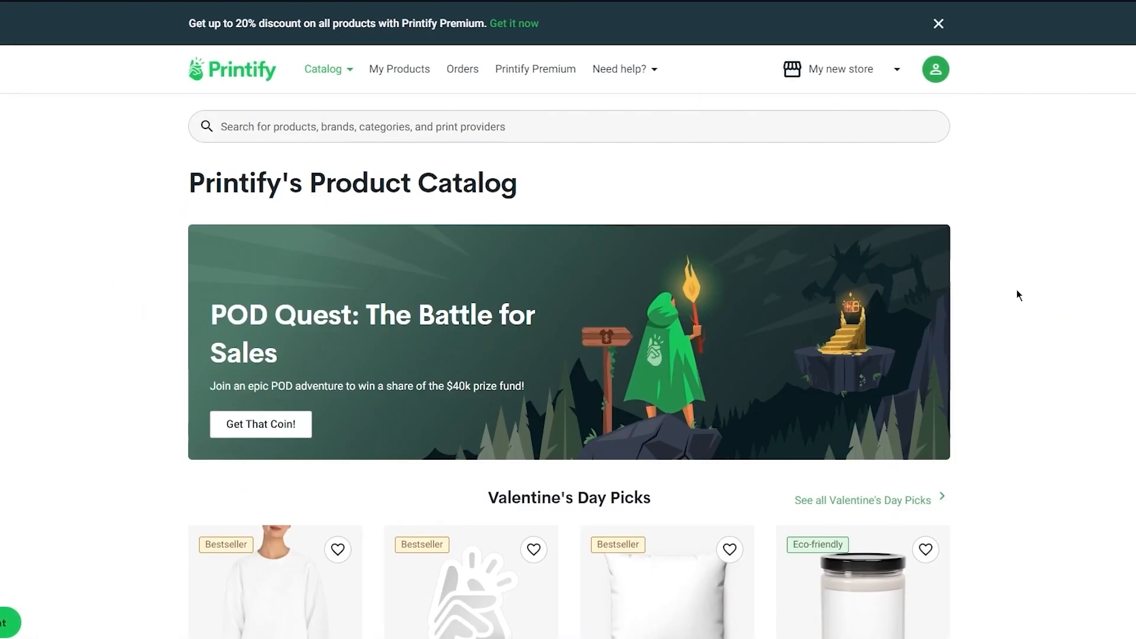
pyautogui.scroll(-7, 1016, 290)
pyautogui.scroll(-6, 1016, 295)
pyautogui.scroll(12, 1016, 290)
pyautogui.scroll(-14, 1017, 291)
pyautogui.scroll(-6, 1016, 294)
pyautogui.scroll(14, 1016, 295)
pyautogui.scroll(-7, 1016, 294)
pyautogui.scroll(7, 1016, 295)
pyautogui.scroll(-3, 1016, 294)
pyautogui.scroll(3, 1016, 294)
pyautogui.scroll(-8, 1016, 291)
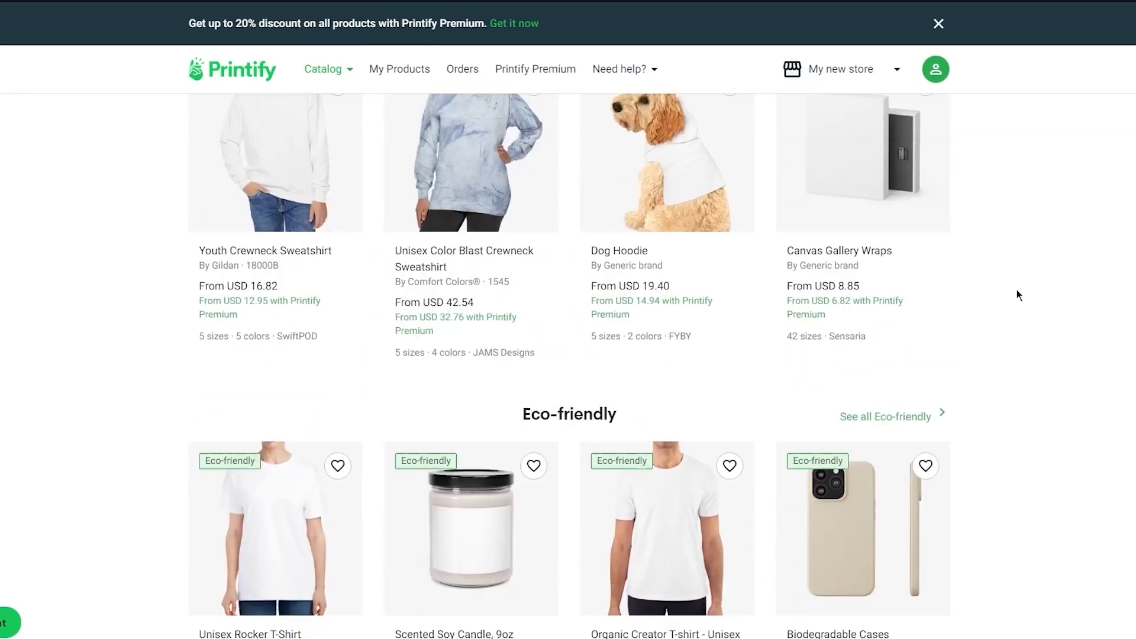
pyautogui.scroll(-4, 1017, 293)
pyautogui.scroll(12, 1016, 294)
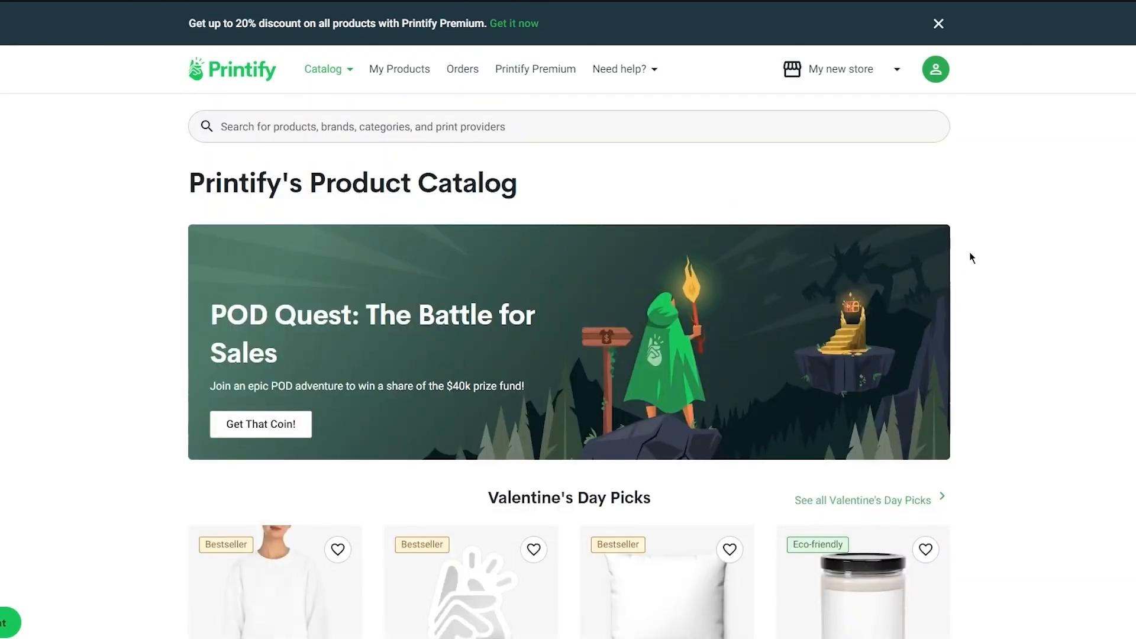
# - View the available help options and the catalog's full list of product categories
pyautogui.click(619, 69)
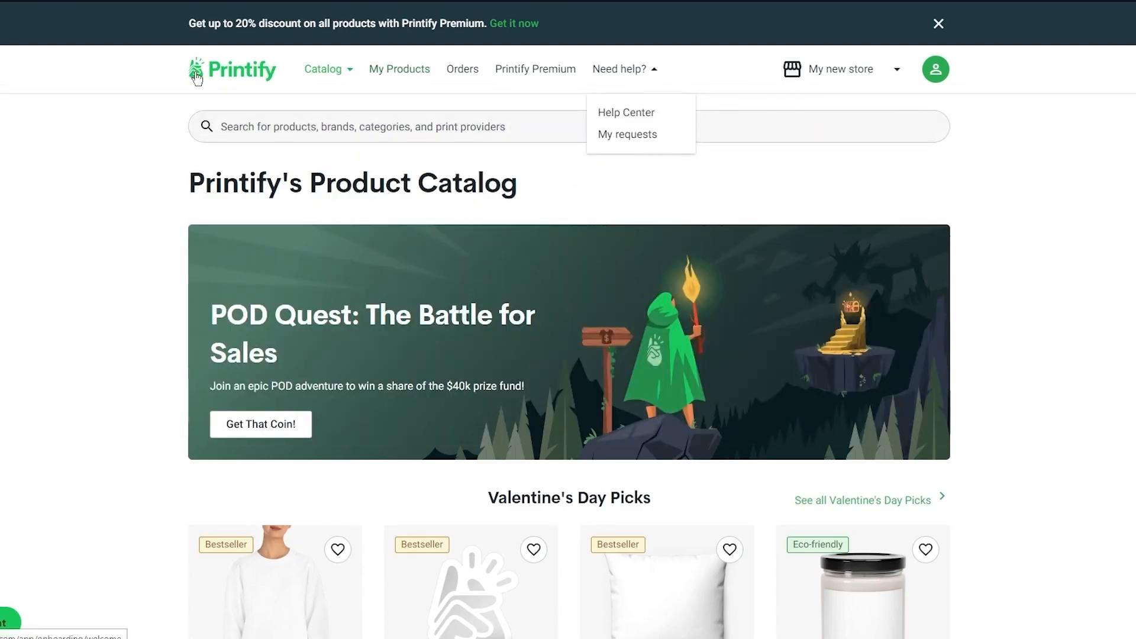
pyautogui.click(344, 73)
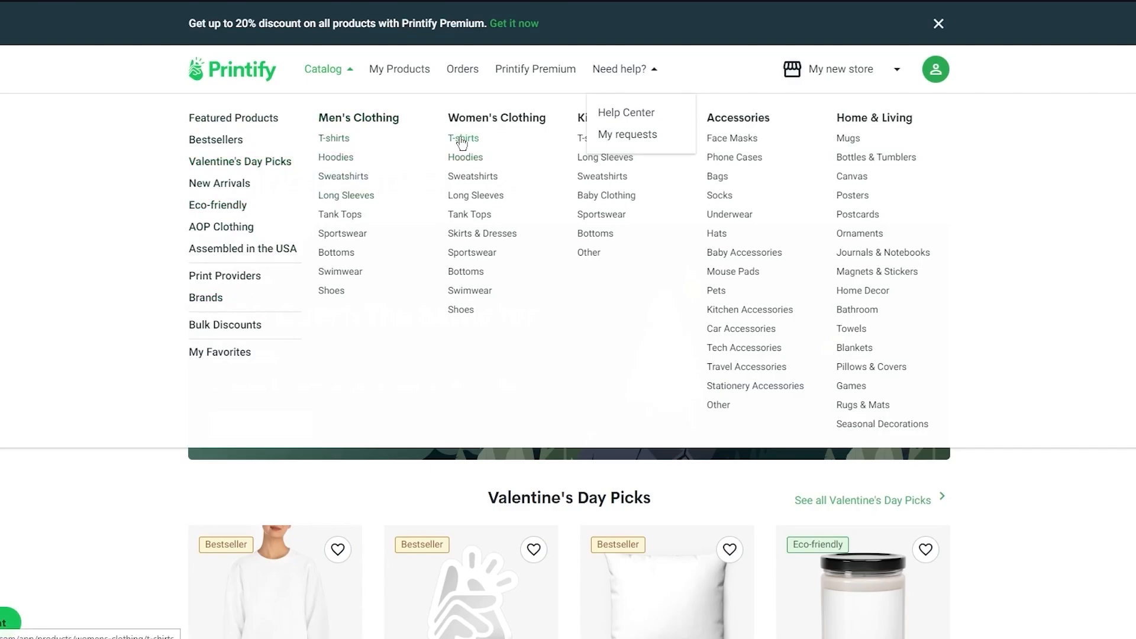
pyautogui.moveTo(327, 70)
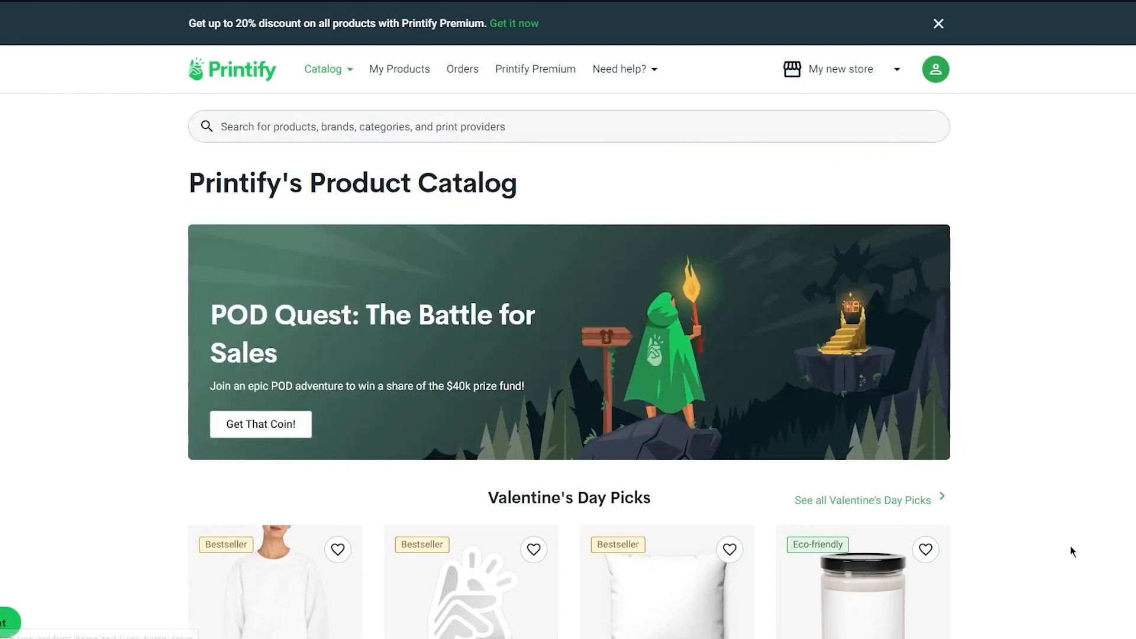
# - Search the product catalog for "mens shoes"
pyautogui.click(500, 128)
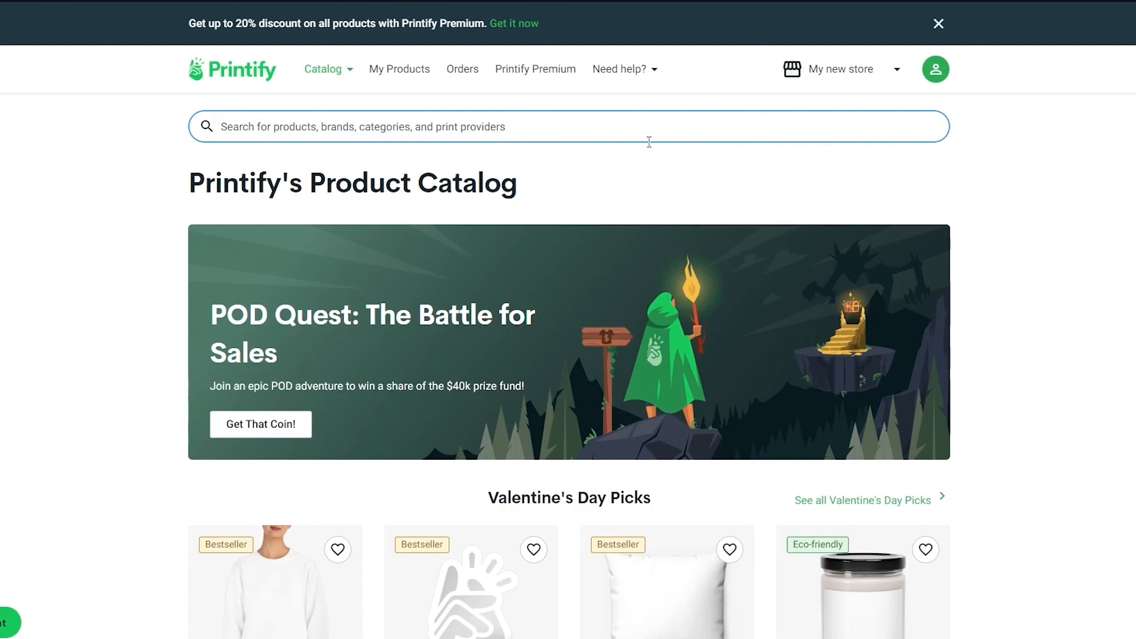
pyautogui.write('men')
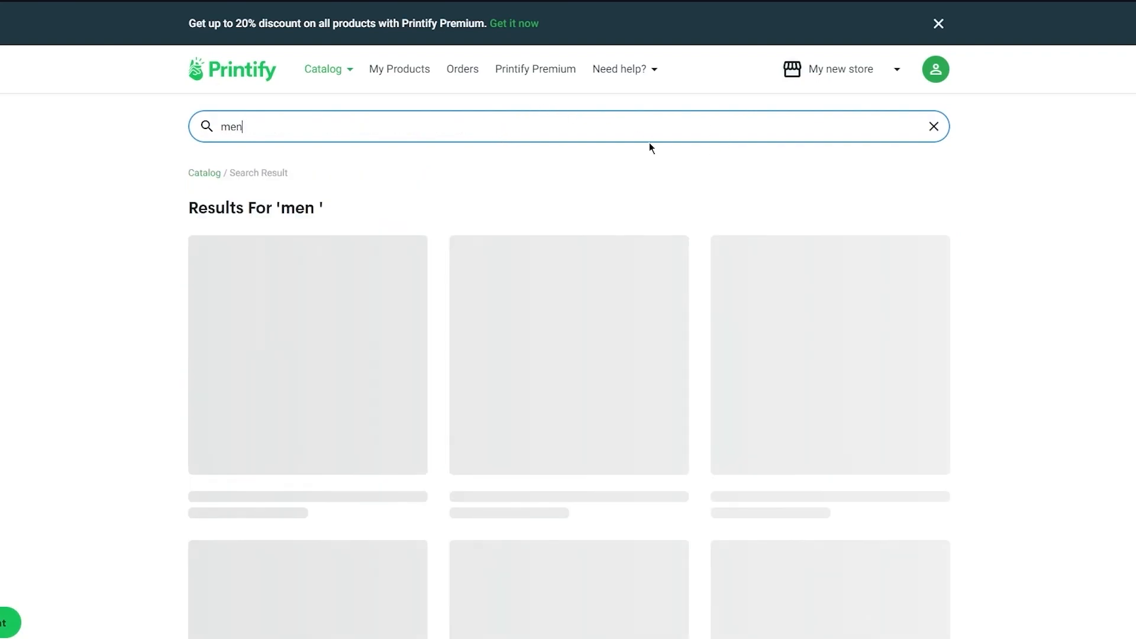
pyautogui.write('s shoes')
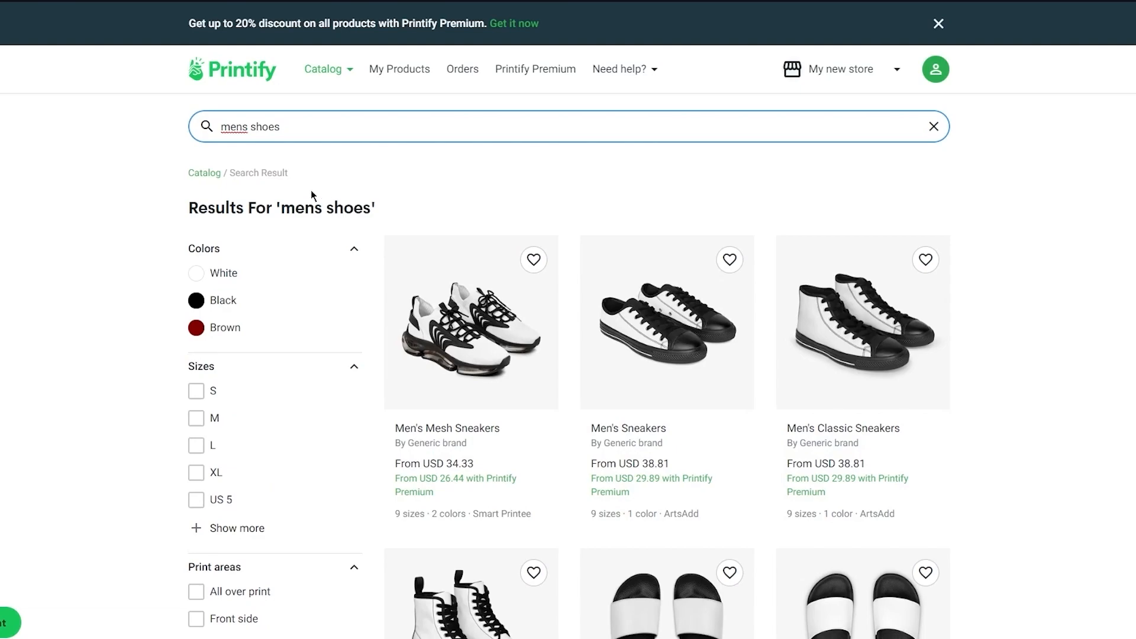
# - Open the Start selling page and review the store setup checklist, store options and tips from Printify
pyautogui.click(237, 81)
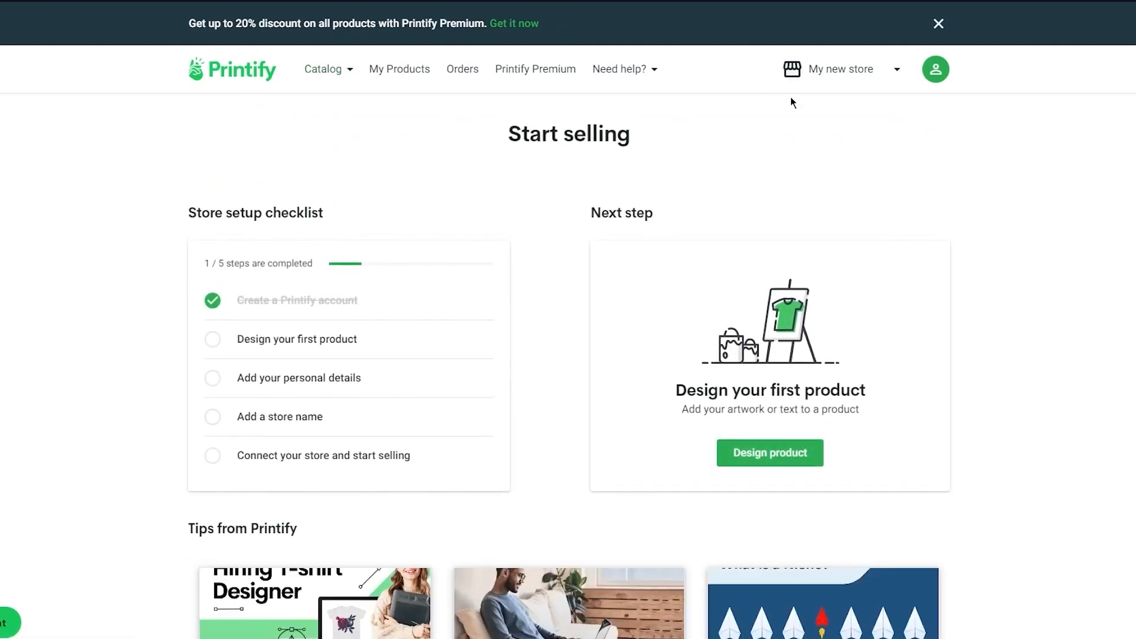
pyautogui.scroll(-2, 861, 122)
pyautogui.scroll(2, 862, 121)
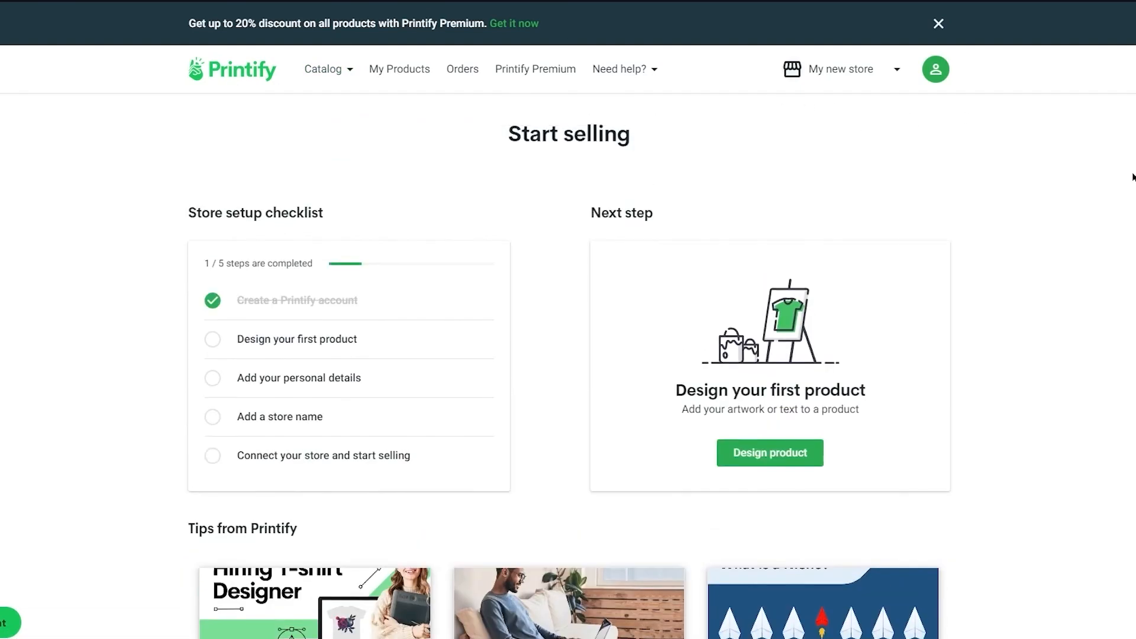
pyautogui.click(872, 74)
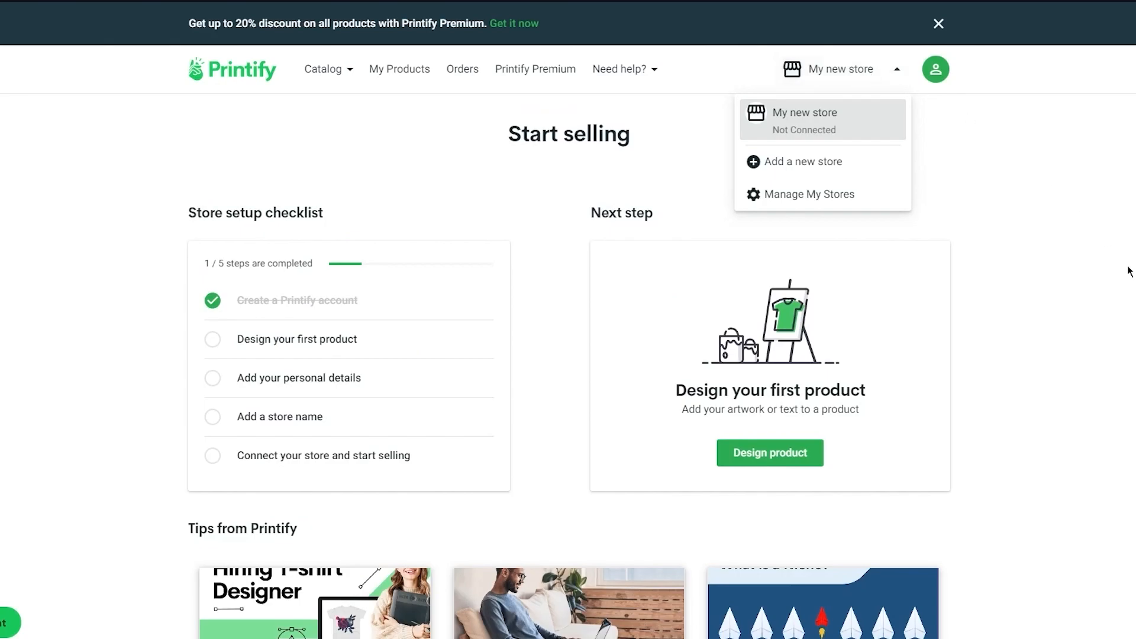
pyautogui.scroll(-2, 1128, 272)
pyautogui.scroll(2, 1128, 272)
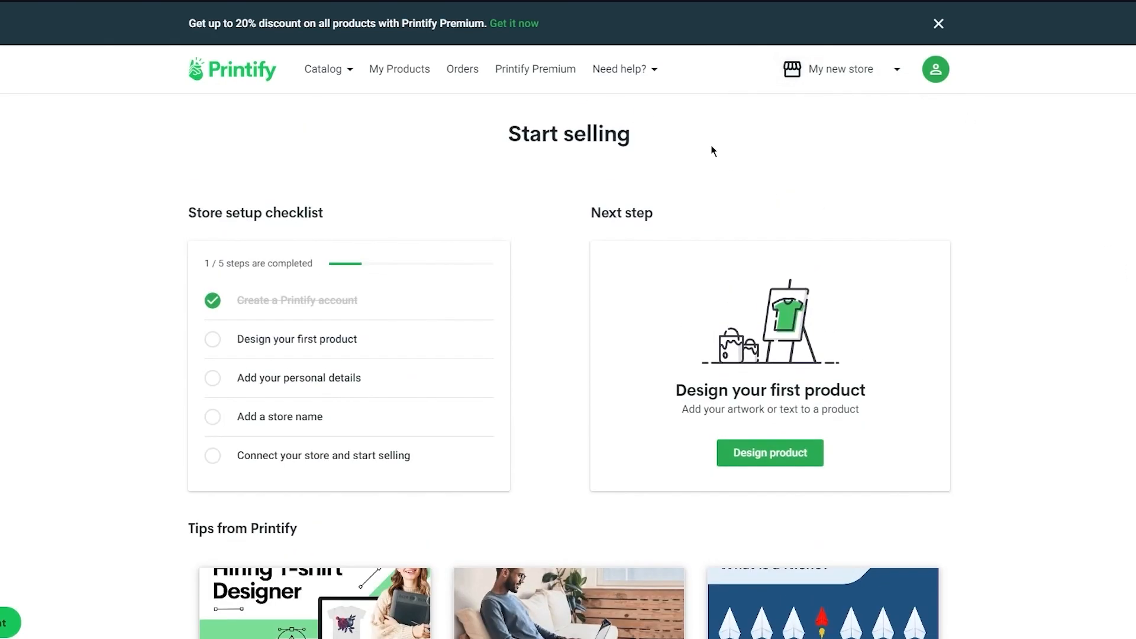
pyautogui.scroll(-2, 555, 208)
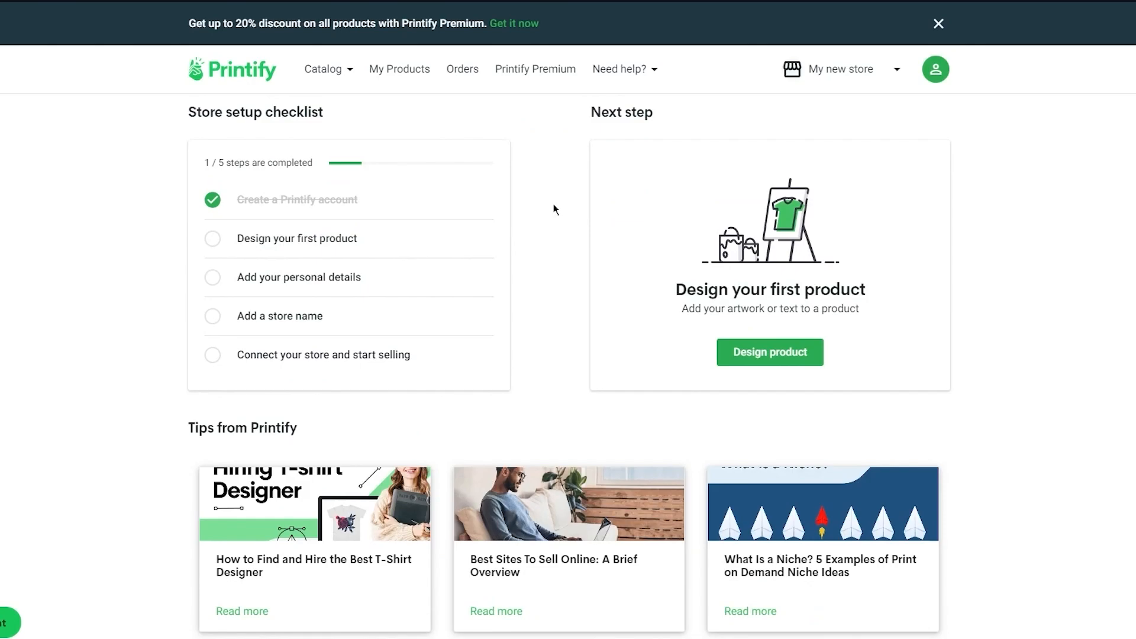
pyautogui.scroll(2, 555, 209)
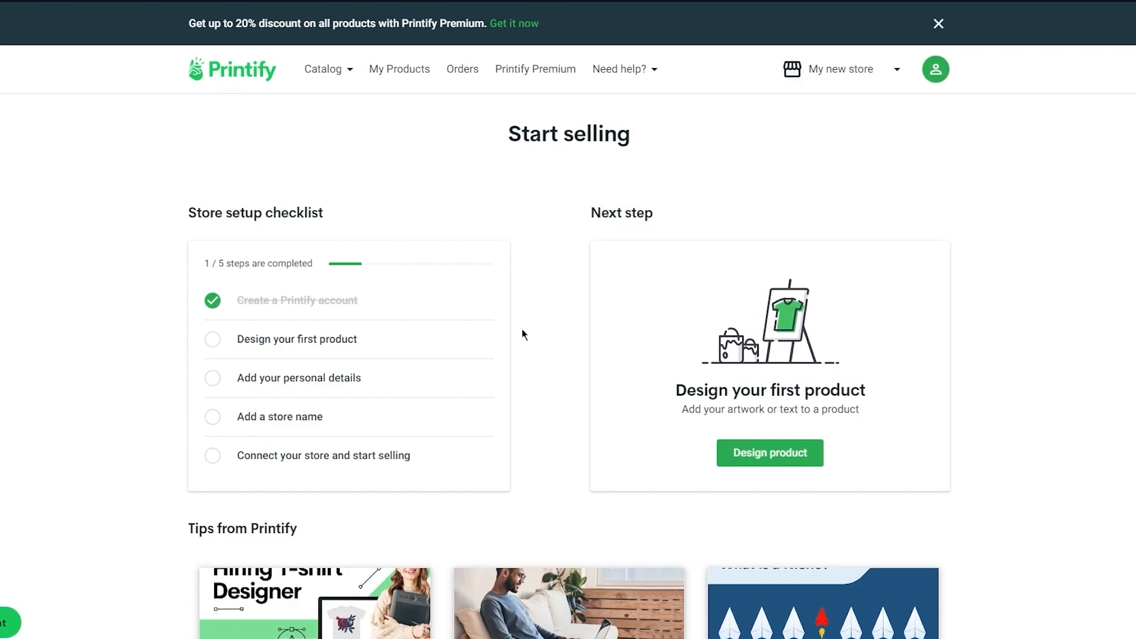
# - Start designing the first product and browse the catalog's Valentine's Day Picks, AOP Clothing and Assembled in the USA sections
pyautogui.click(740, 454)
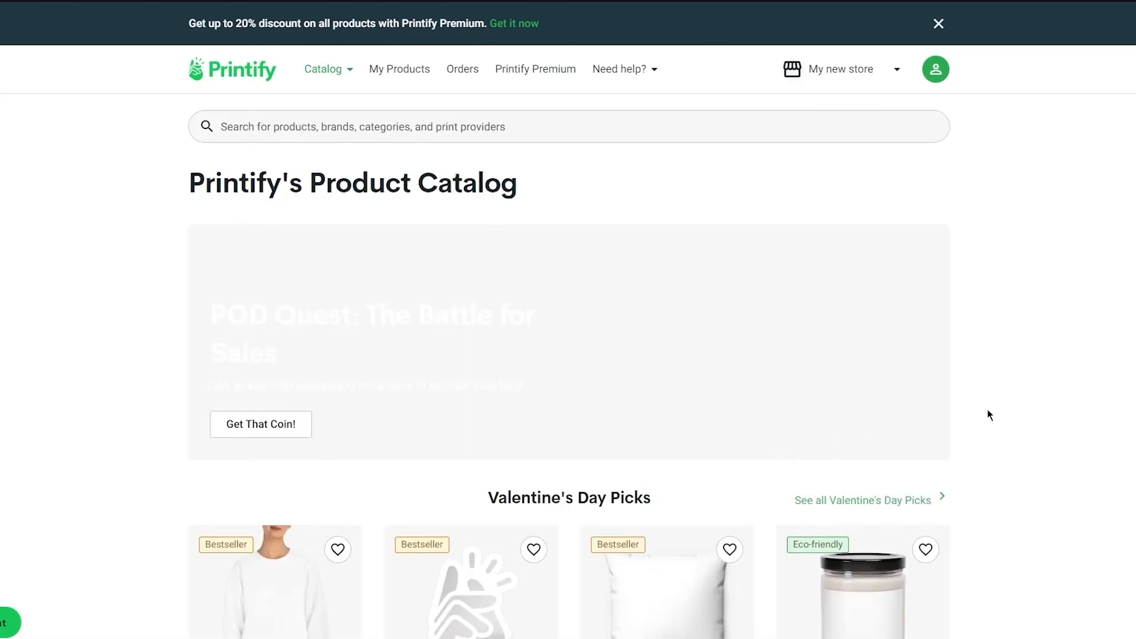
pyautogui.scroll(-5, 987, 409)
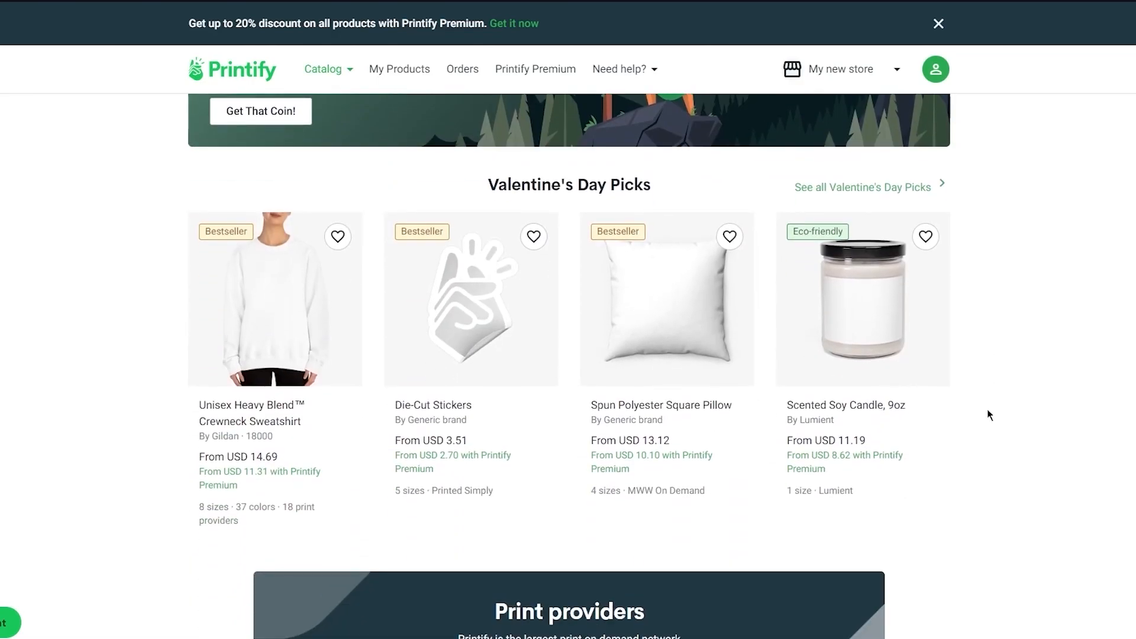
pyautogui.scroll(-1, 987, 414)
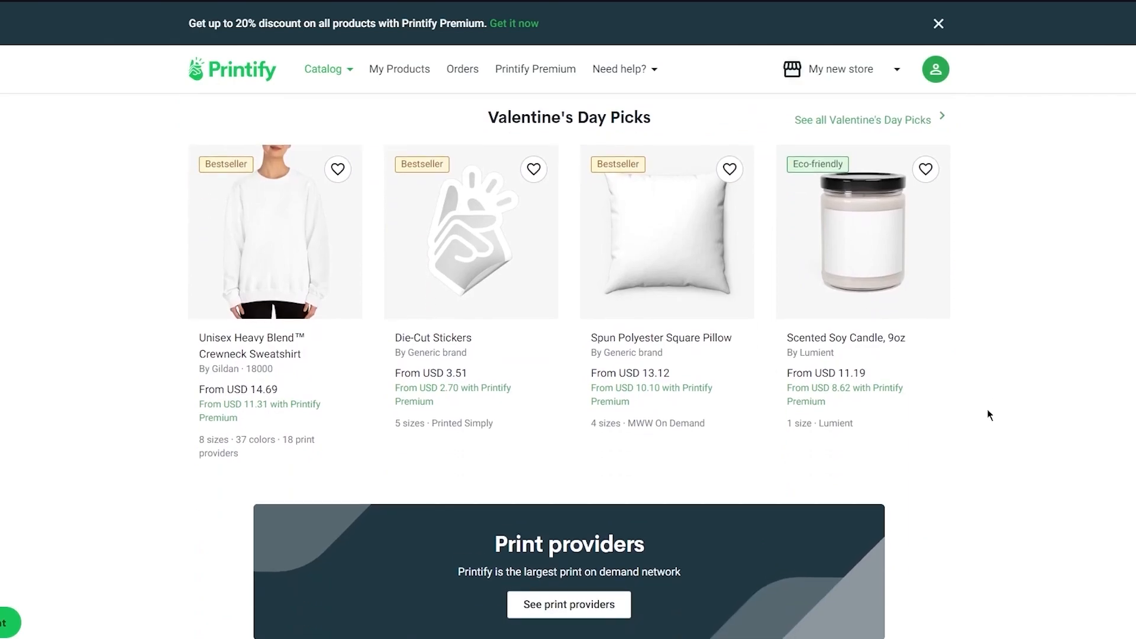
pyautogui.scroll(-6, 987, 409)
pyautogui.scroll(8, 987, 409)
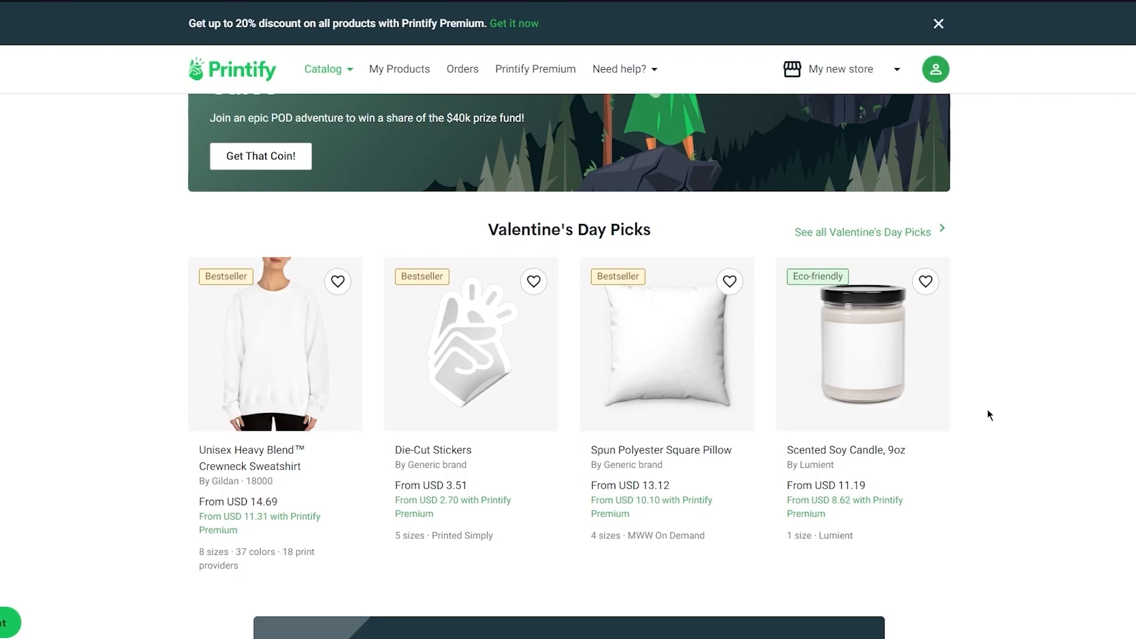
pyautogui.scroll(-20, 987, 409)
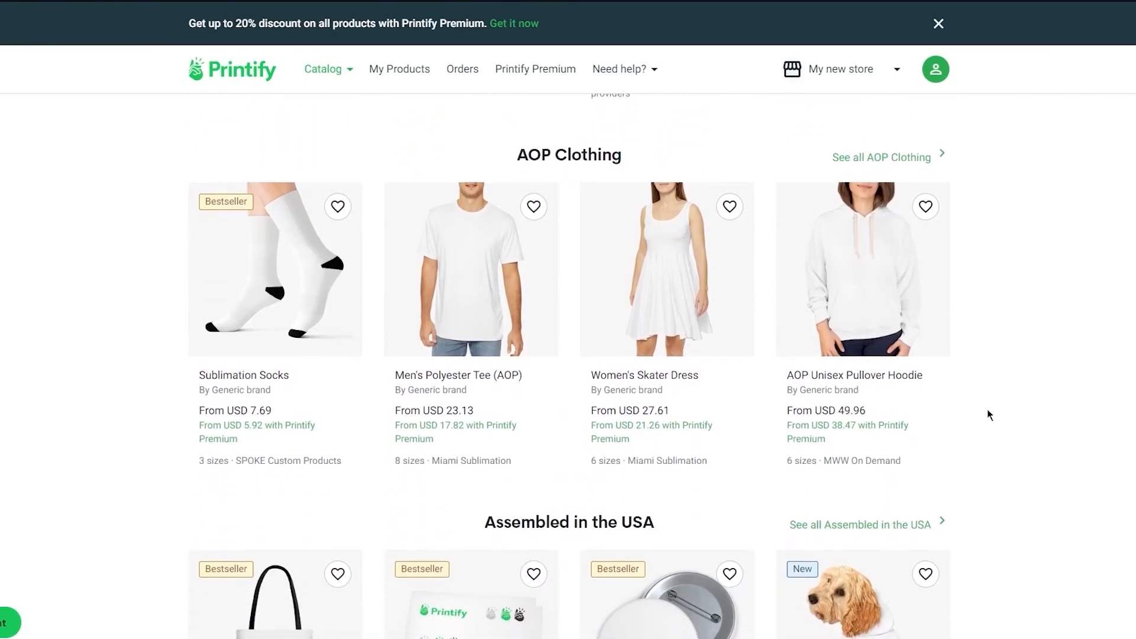
pyautogui.scroll(-5, 986, 409)
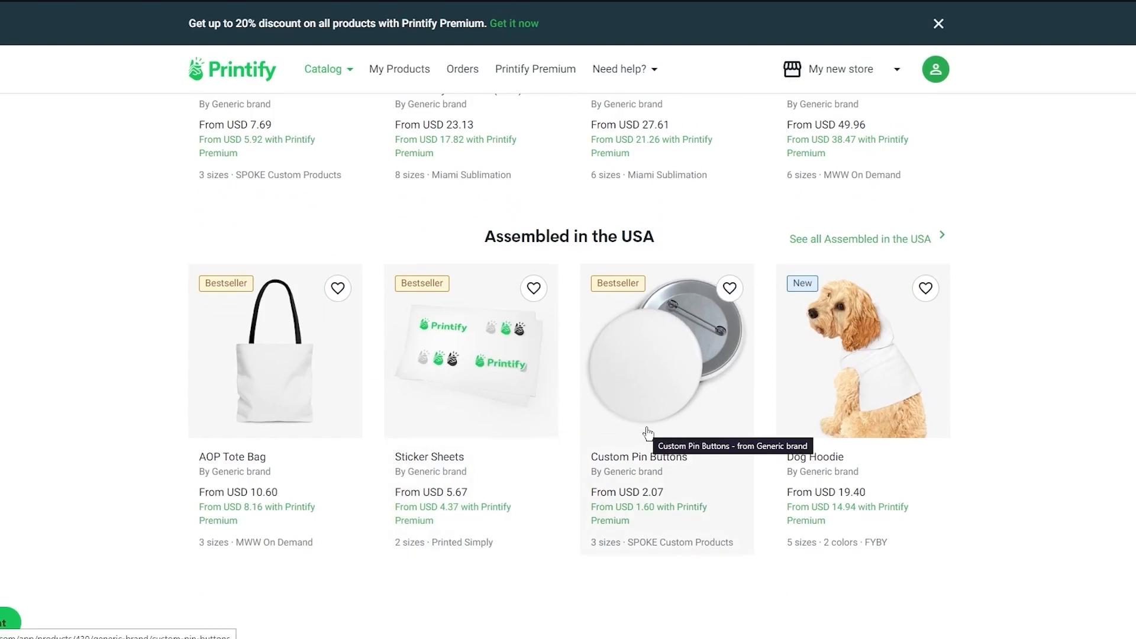
pyautogui.scroll(15, 648, 433)
pyautogui.scroll(-4, 647, 434)
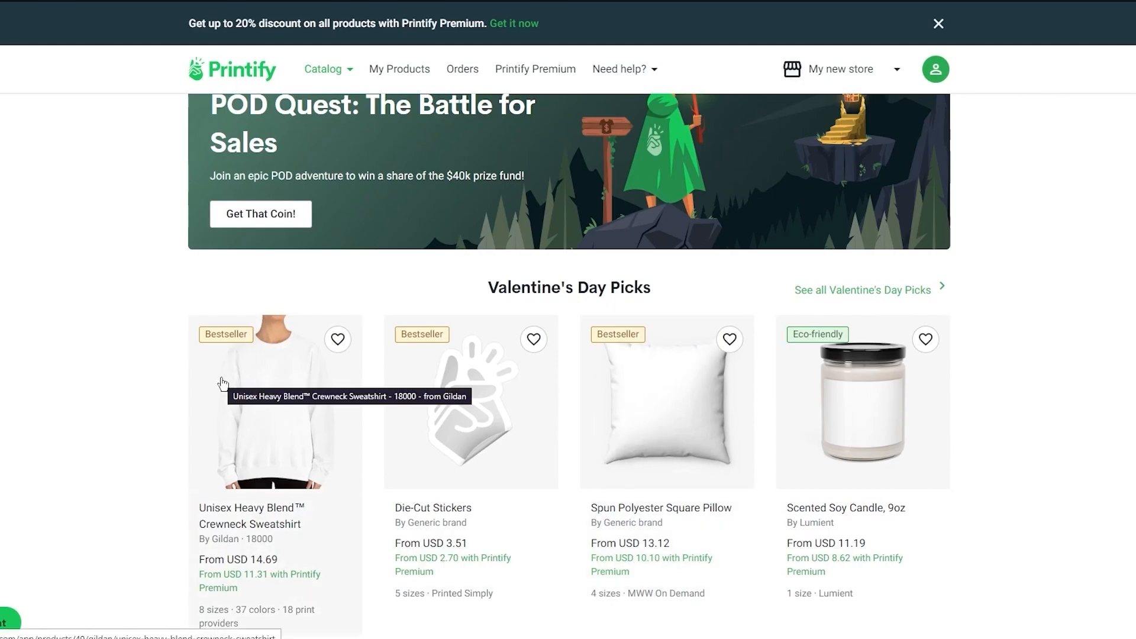
pyautogui.scroll(-3, 222, 383)
pyautogui.scroll(3, 337, 367)
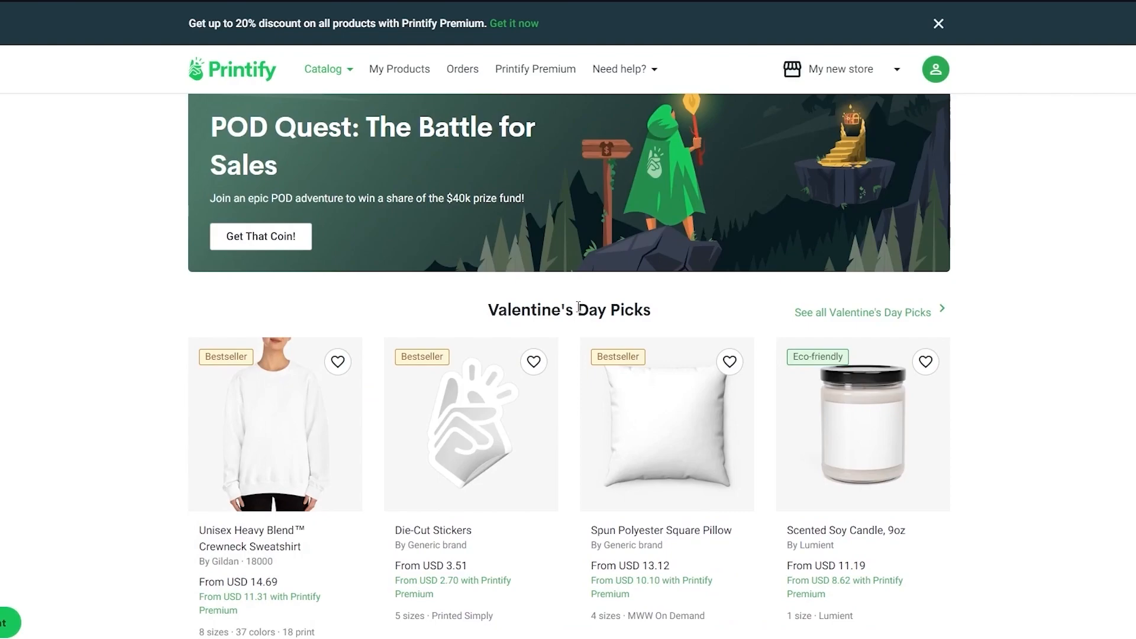
# - Open the Unisex Heavy Blend Crewneck Sweatshirt from the Valentine's Day Picks
pyautogui.scroll(-3, 578, 307)
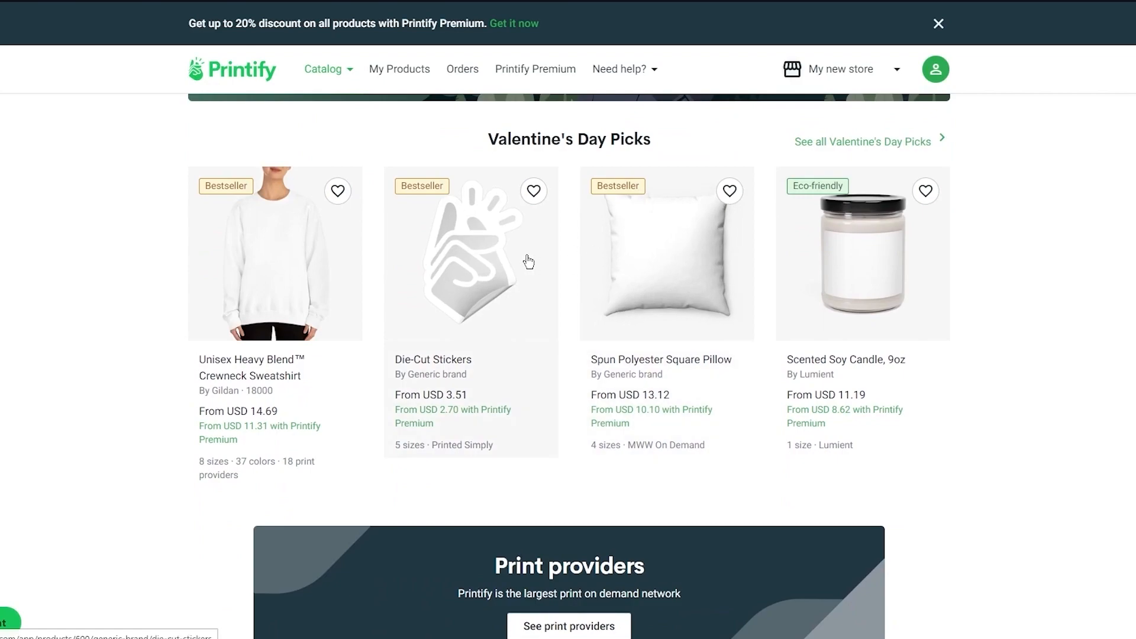
pyautogui.click(245, 219)
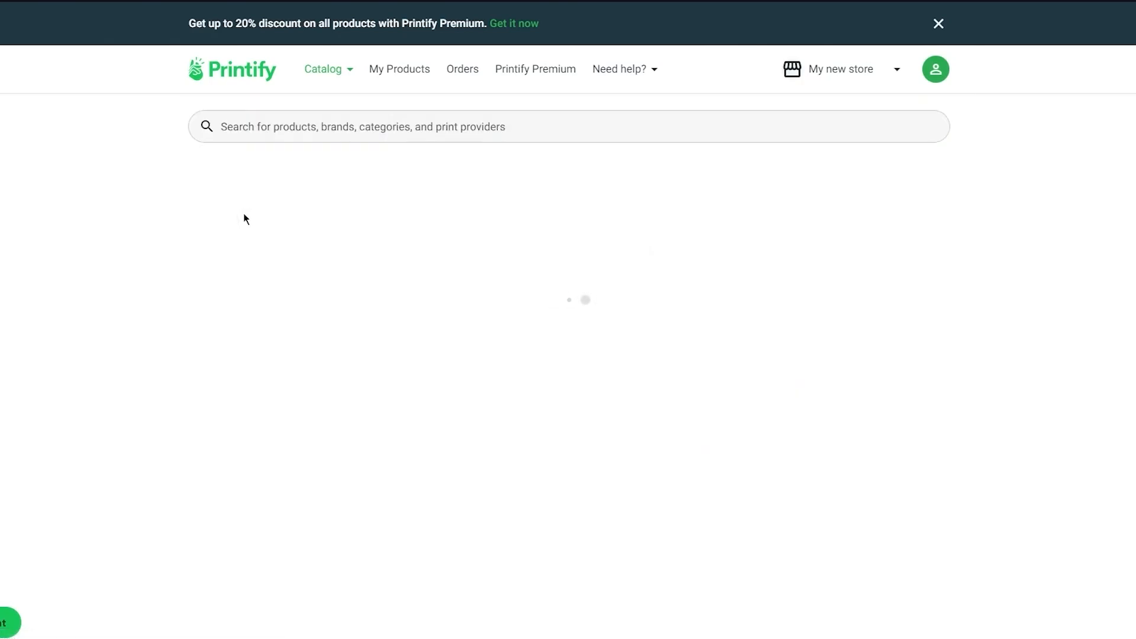
pyautogui.scroll(-1, 245, 219)
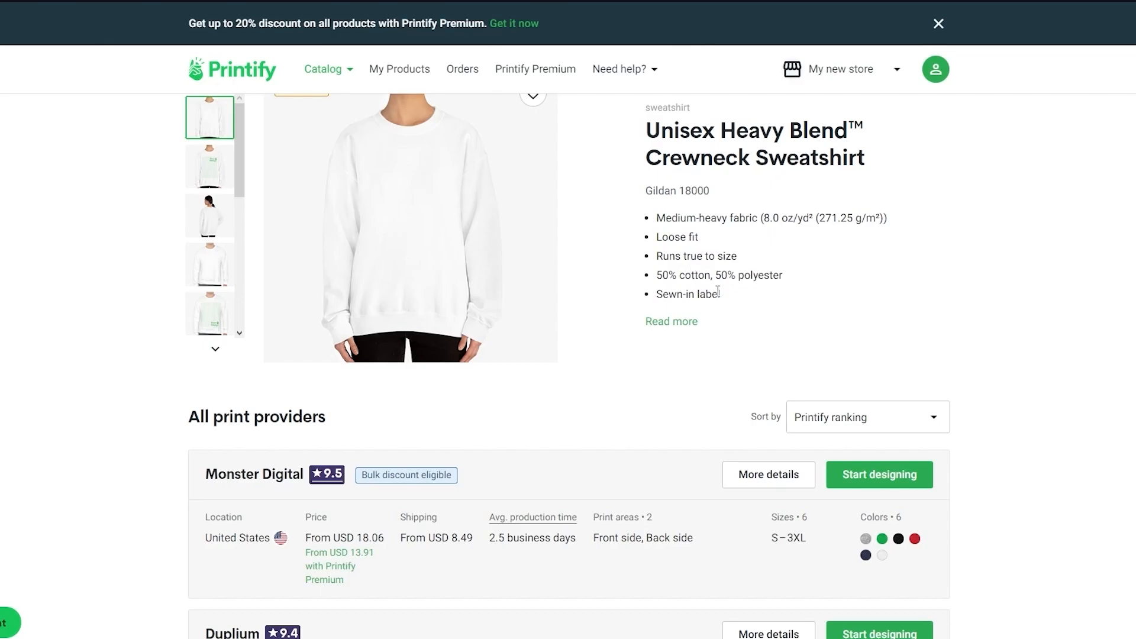
# - Read the sweatshirt's full description, including its key features, care instructions and size guide
pyautogui.click(674, 324)
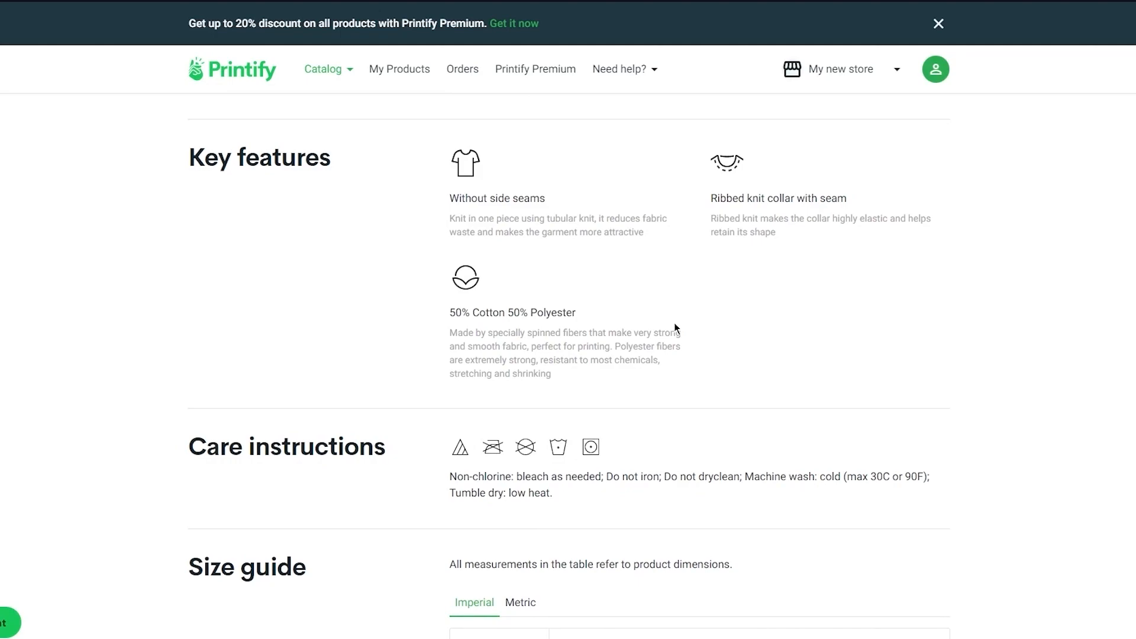
pyautogui.scroll(-8, 676, 328)
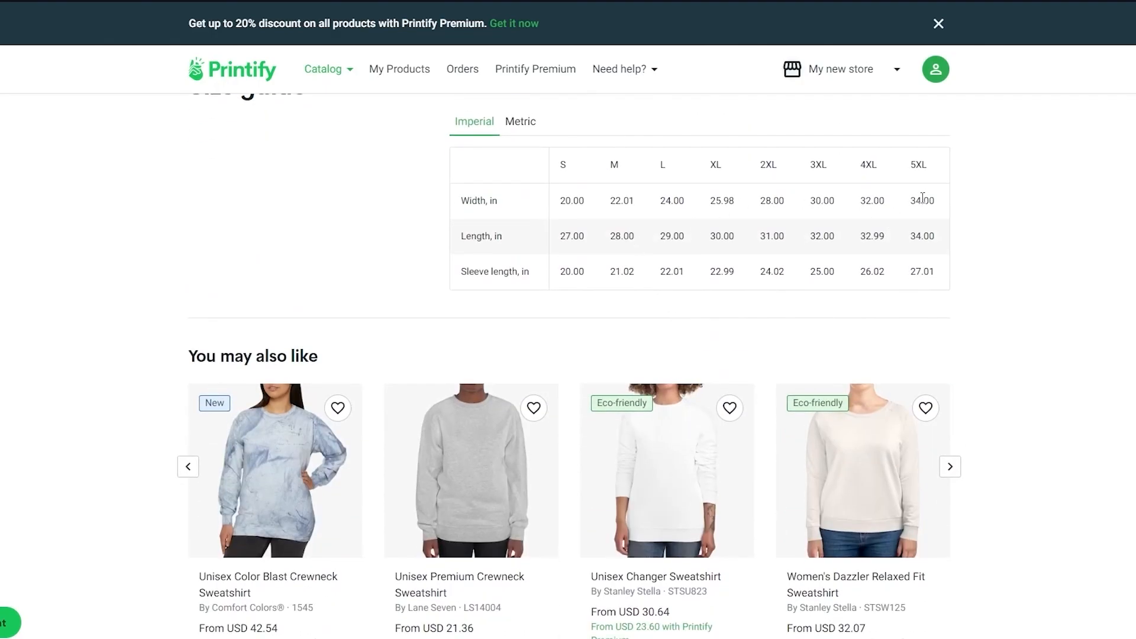
pyautogui.scroll(-20, 922, 198)
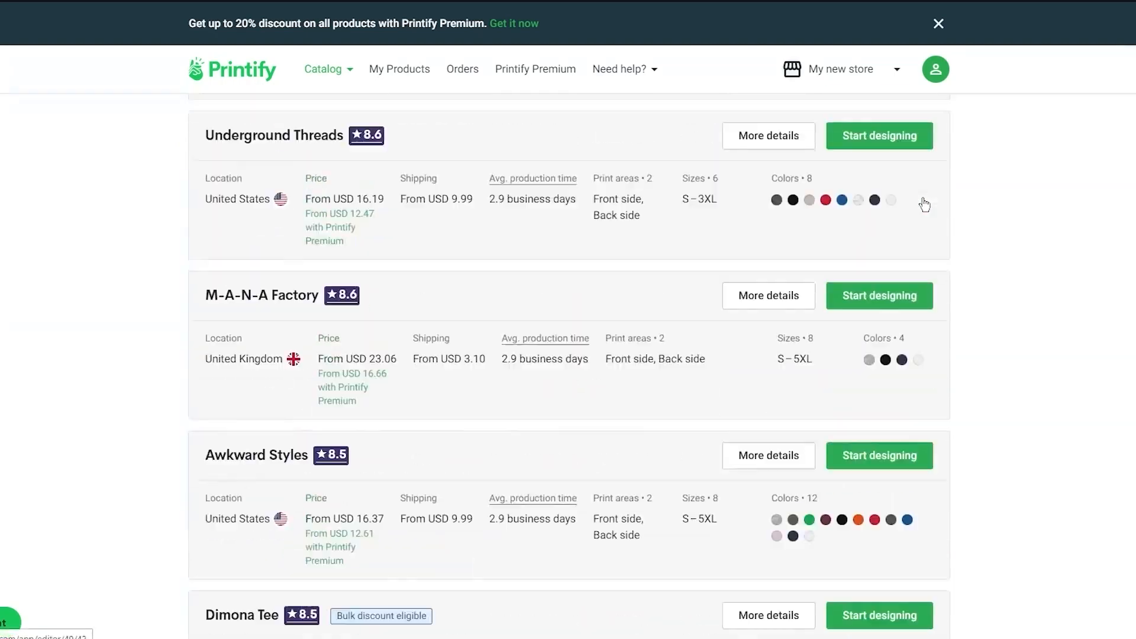
# - Browse the sweatshirt's list of print providers, checking their ratings and locations
pyautogui.scroll(10, 921, 197)
pyautogui.scroll(-4, 921, 197)
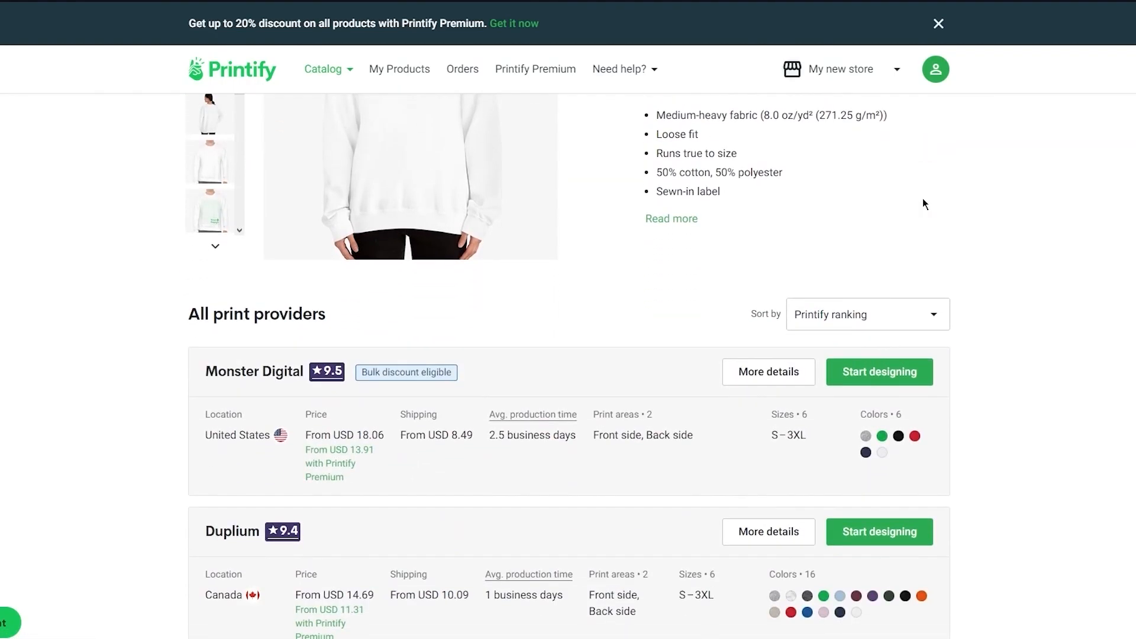
pyautogui.scroll(-3, 922, 199)
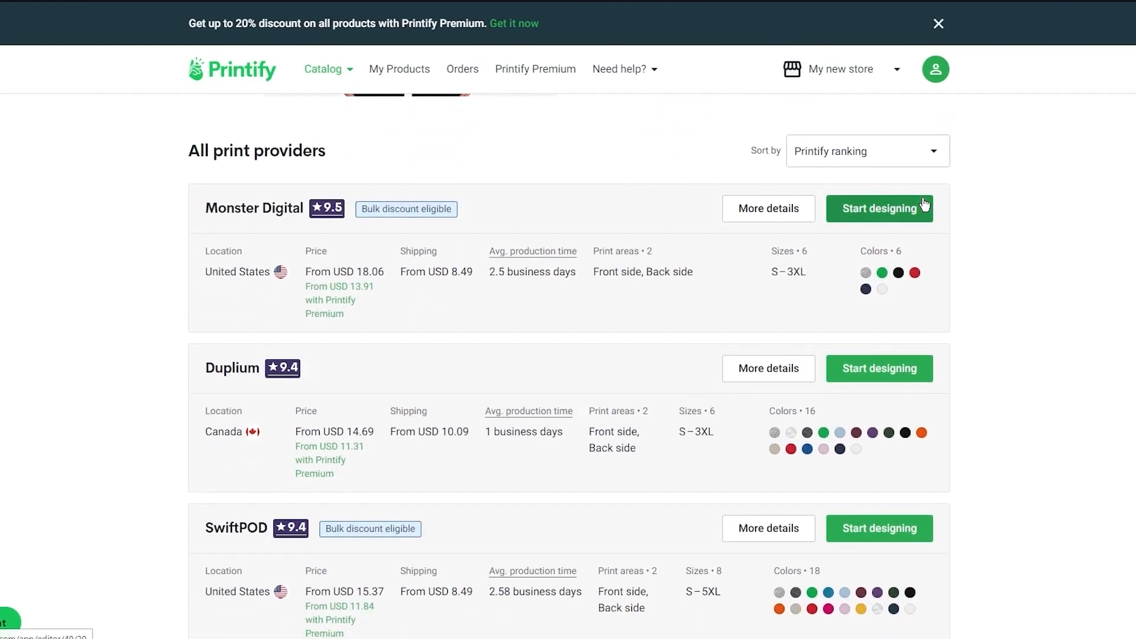
pyautogui.scroll(-1, 924, 204)
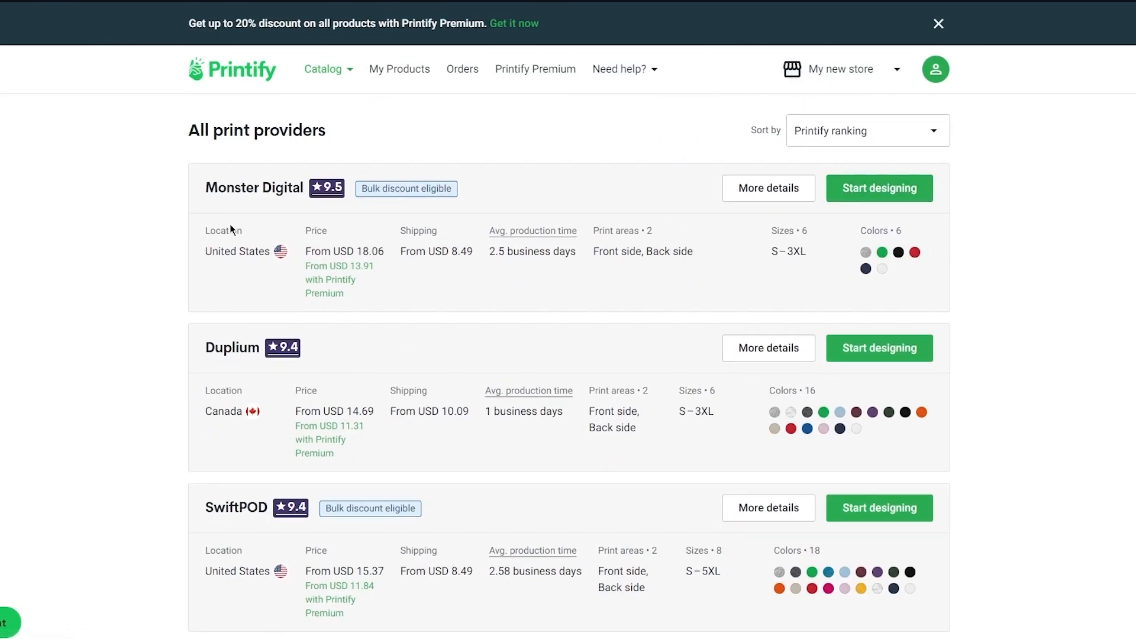
pyautogui.scroll(-4, 230, 228)
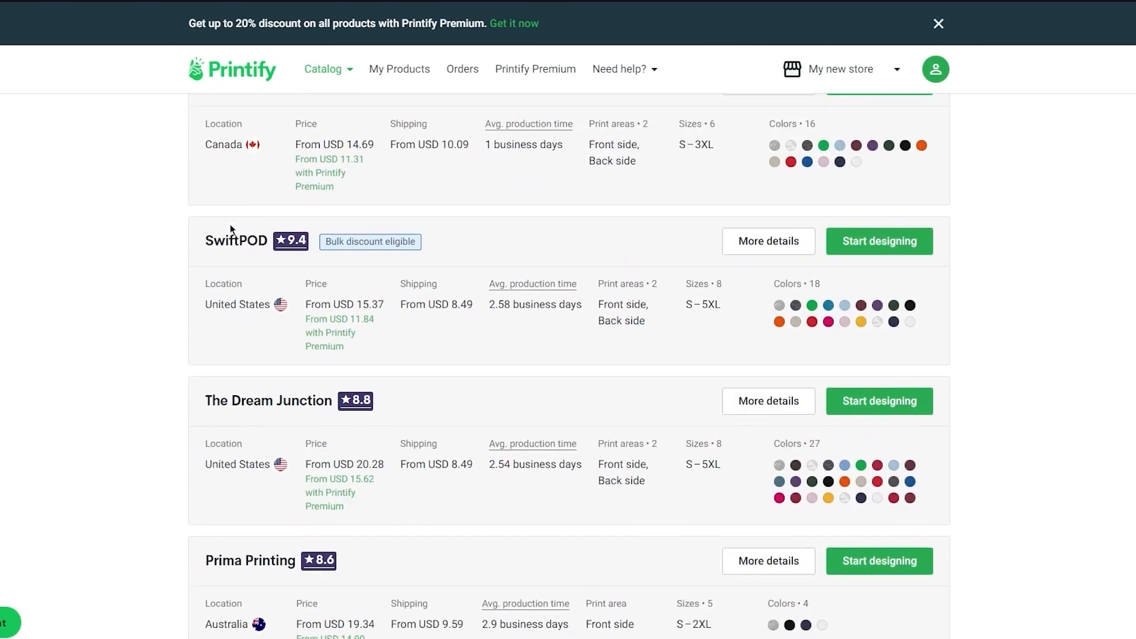
pyautogui.scroll(-6, 230, 228)
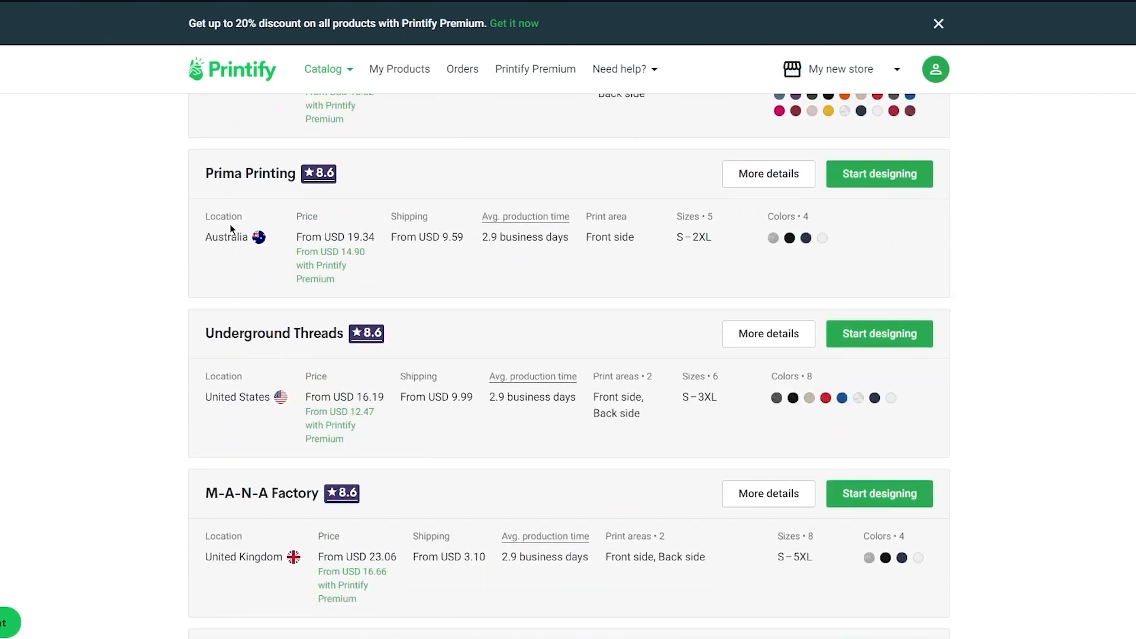
pyautogui.scroll(-10, 229, 223)
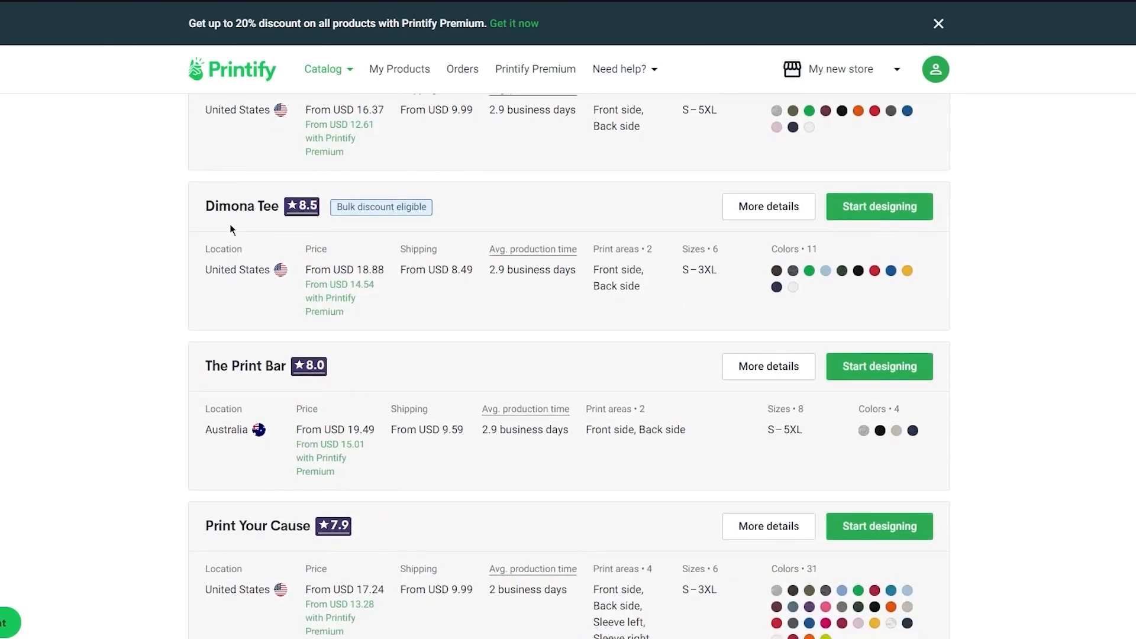
pyautogui.scroll(20, 229, 224)
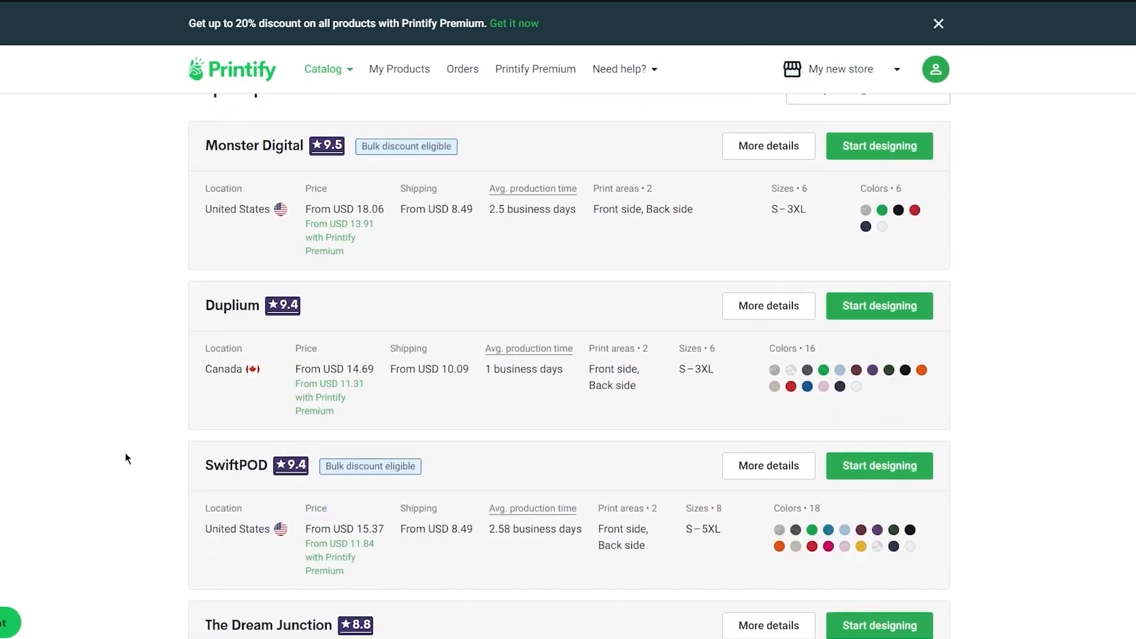
# - Compare the prices, shipping costs, production times and print areas of the highest-ranked print providers
pyautogui.scroll(-1, 131, 421)
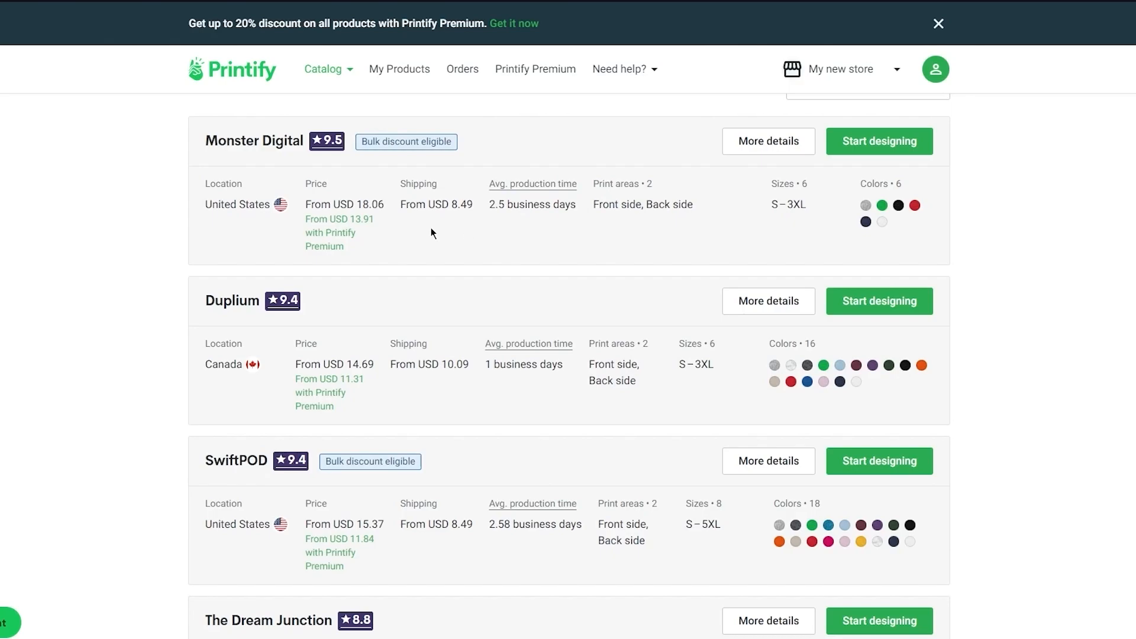
pyautogui.scroll(-1, 558, 240)
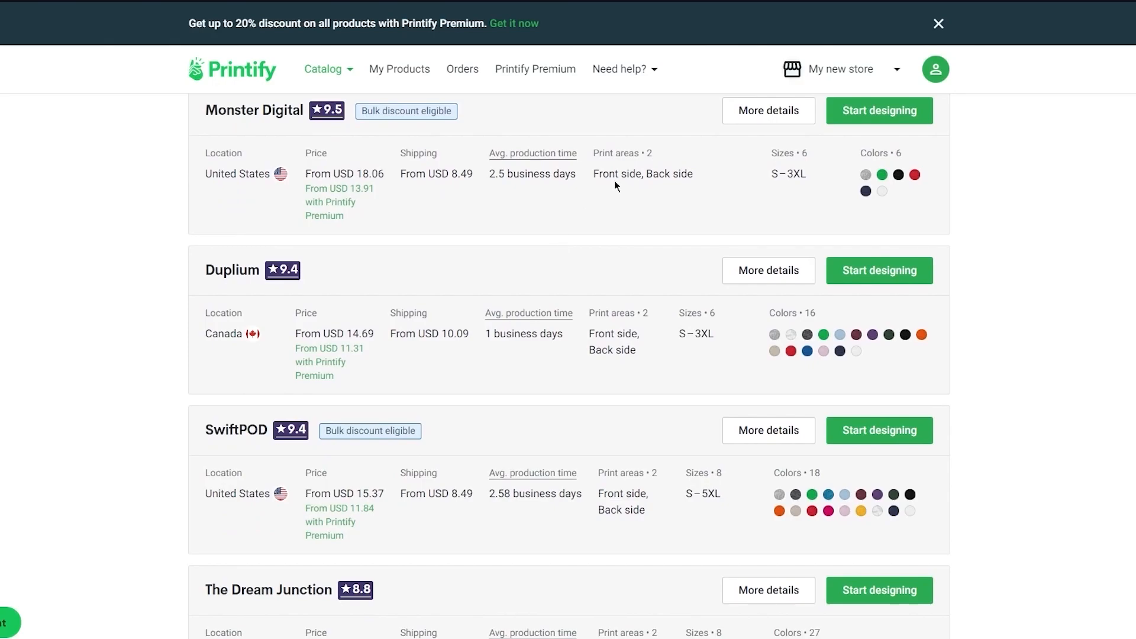
pyautogui.scroll(-3, 655, 183)
pyautogui.scroll(6, 762, 371)
pyautogui.scroll(-5, 665, 264)
pyautogui.scroll(1, 709, 299)
pyautogui.scroll(1, 710, 299)
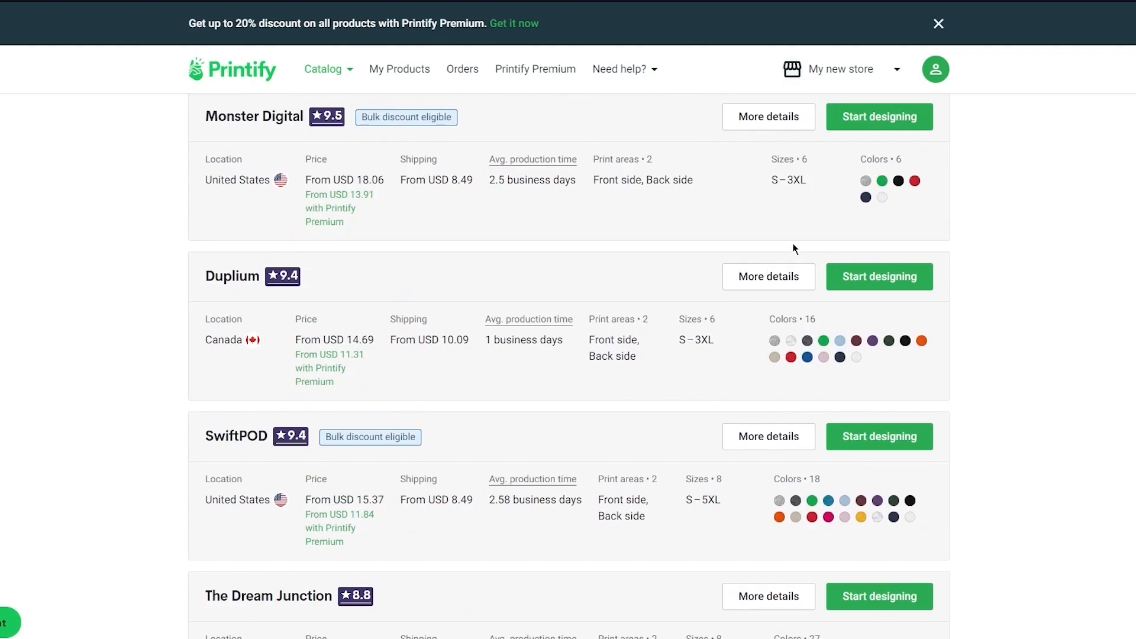
# - Examine in which countries the print providers throughout the list are located
pyautogui.scroll(-1, 374, 306)
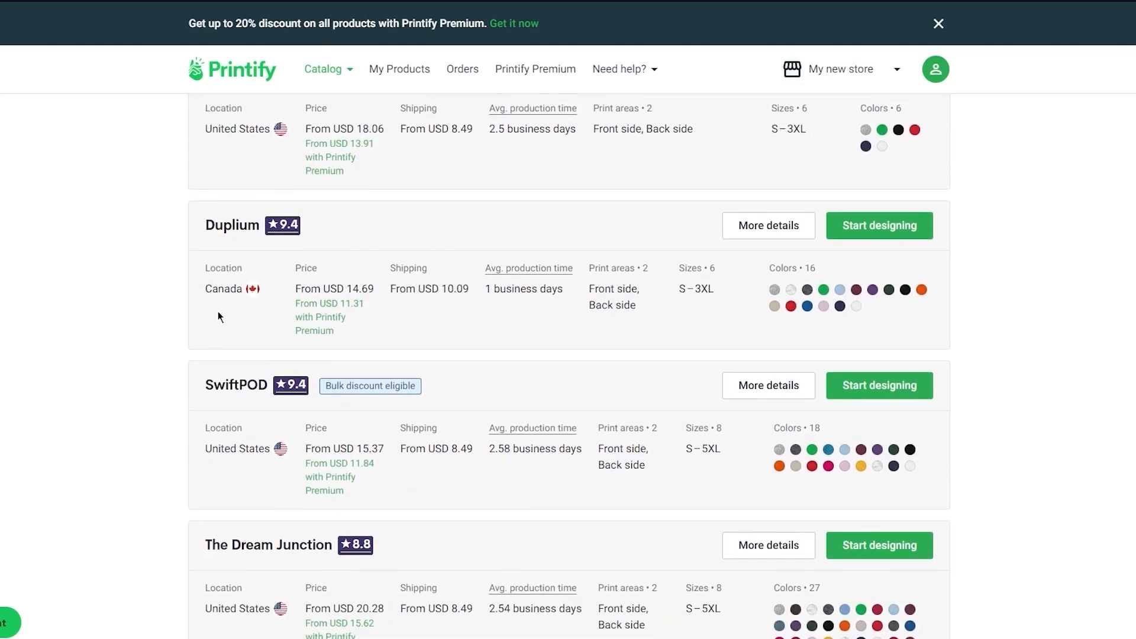
pyautogui.scroll(-10, 218, 311)
pyautogui.scroll(-4, 217, 311)
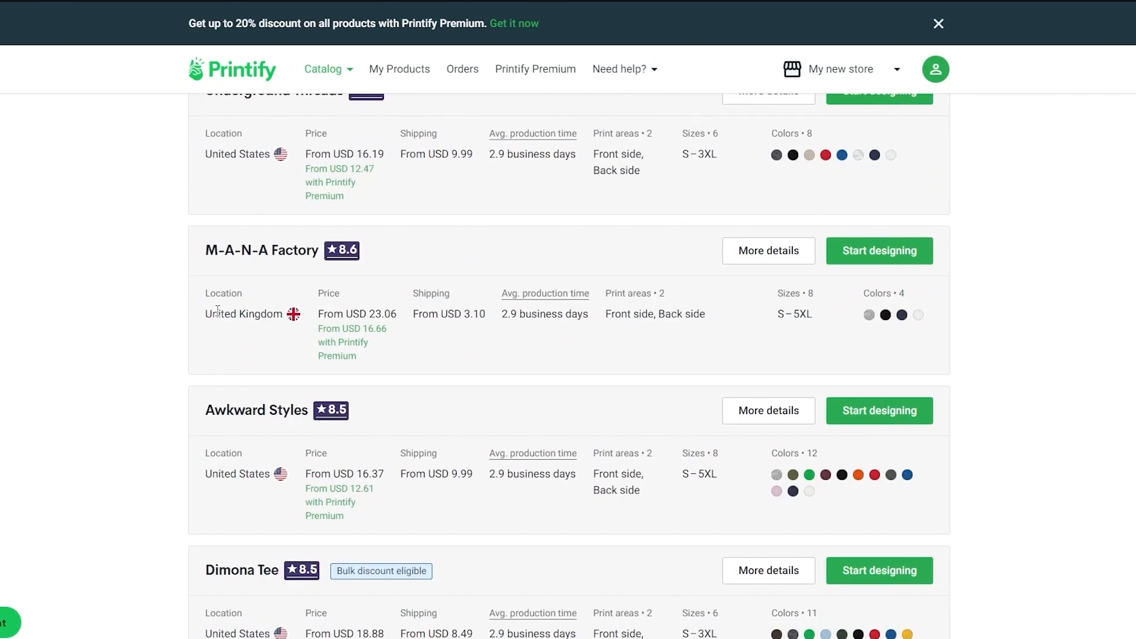
pyautogui.scroll(-5, 217, 311)
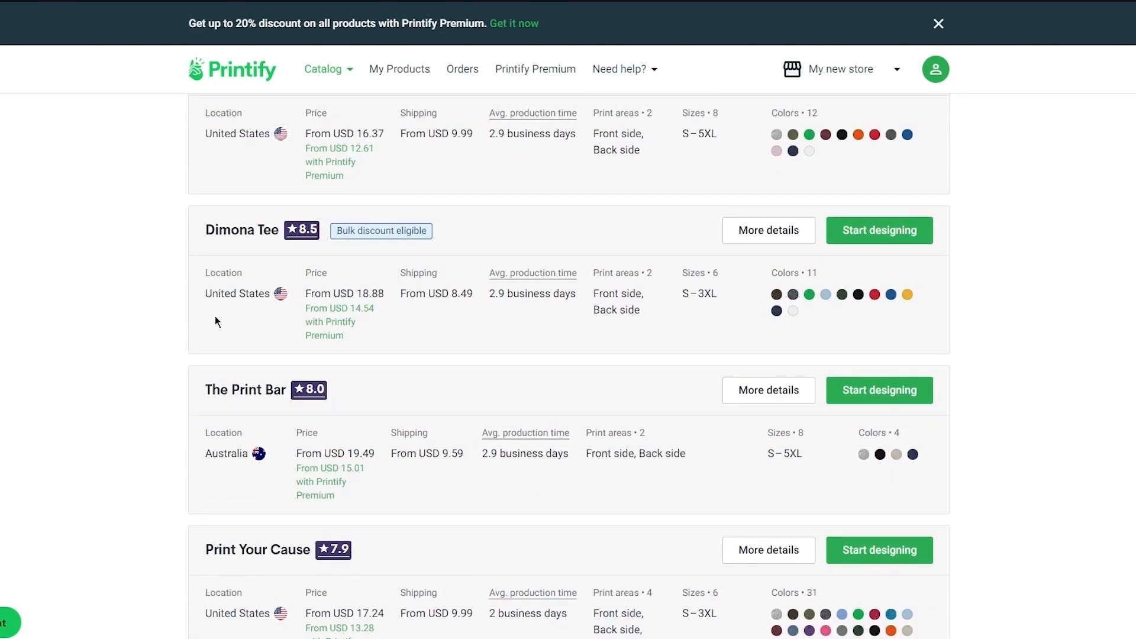
pyautogui.scroll(-10, 211, 325)
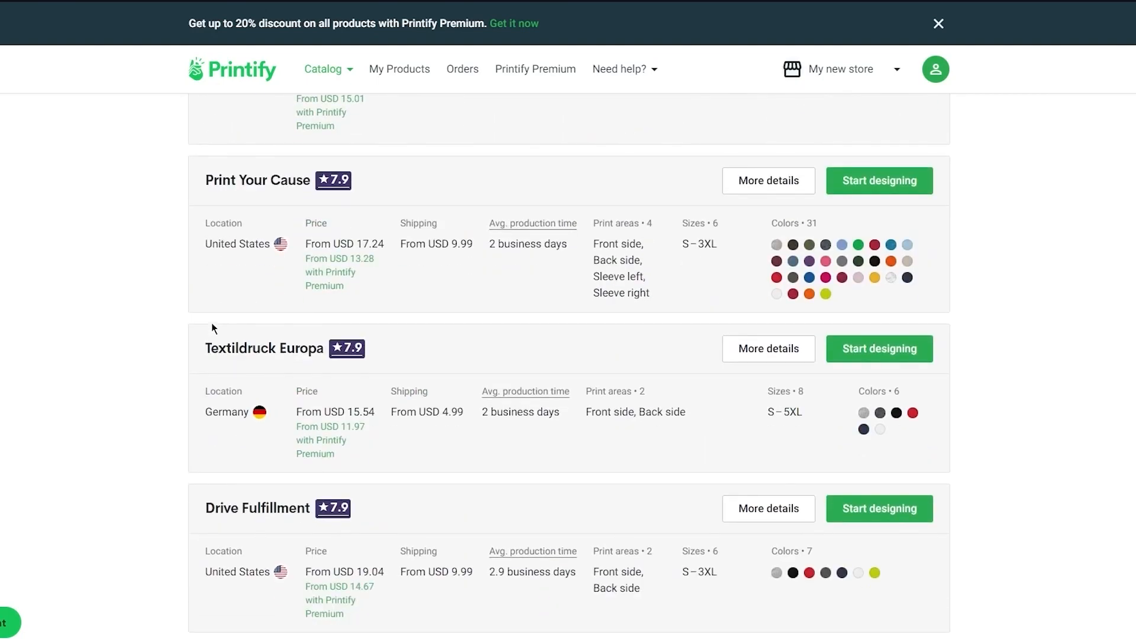
pyautogui.scroll(3, 212, 322)
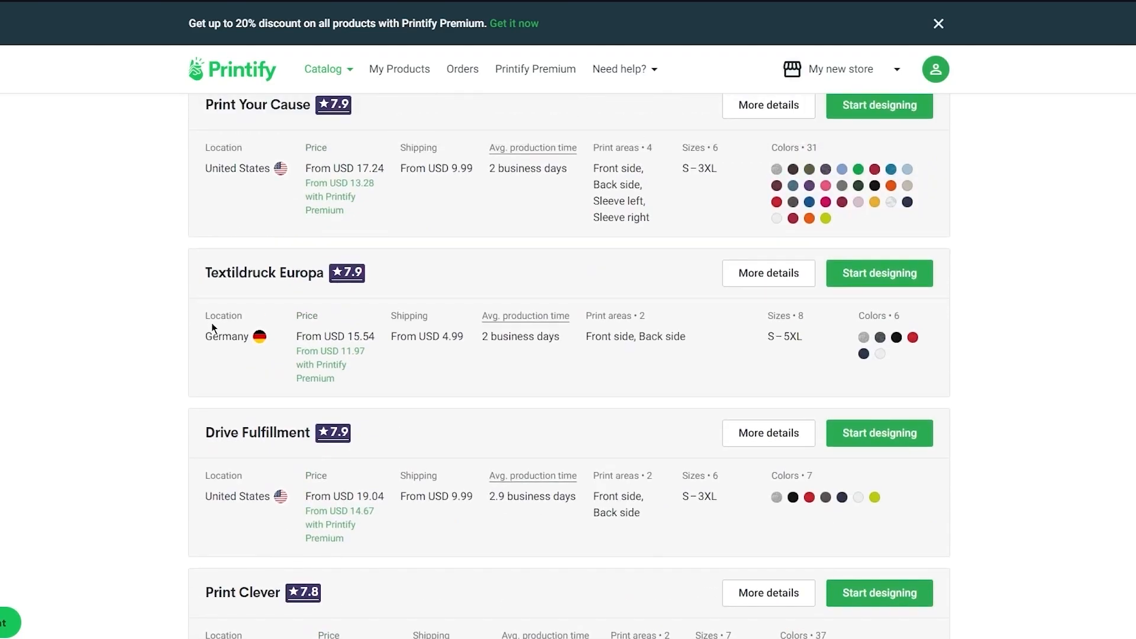
pyautogui.scroll(20, 211, 322)
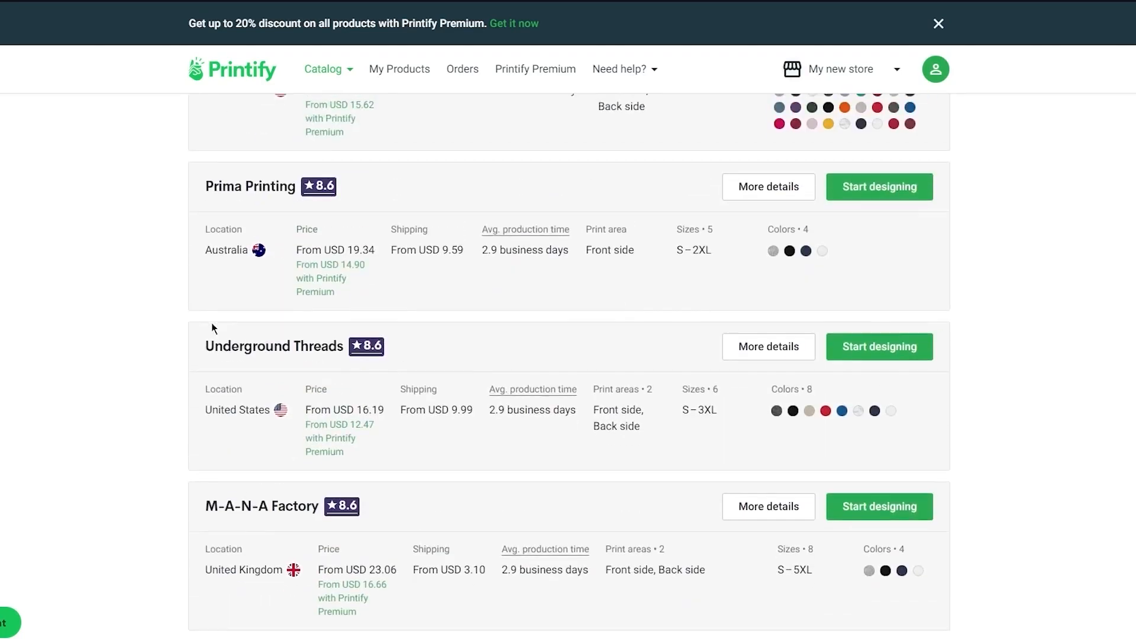
pyautogui.scroll(2, 211, 326)
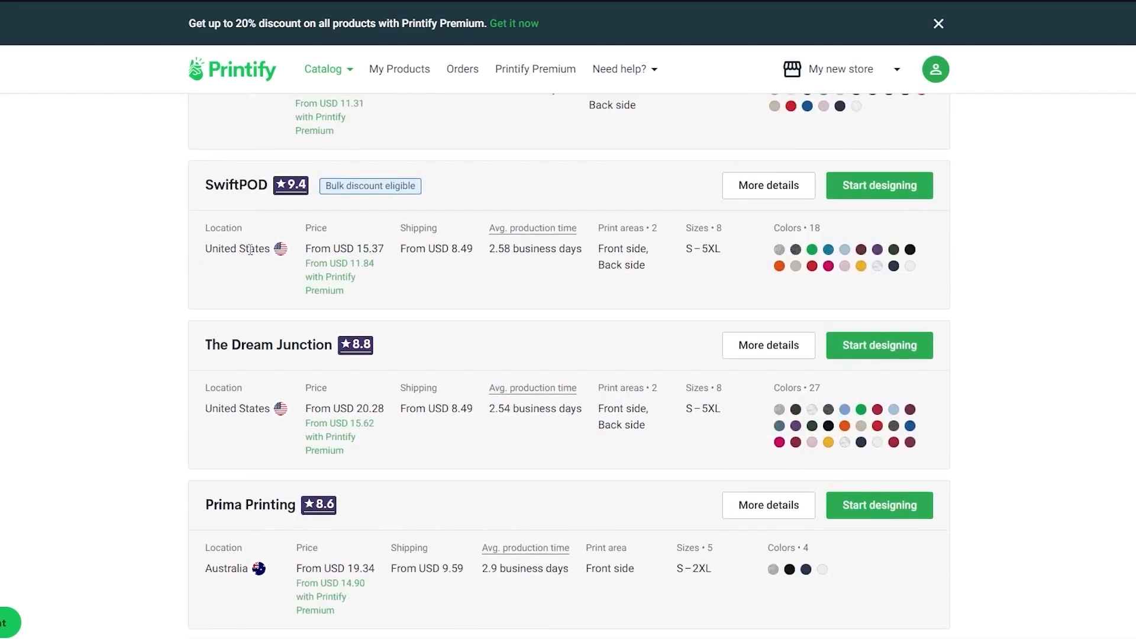
pyautogui.scroll(3, 253, 250)
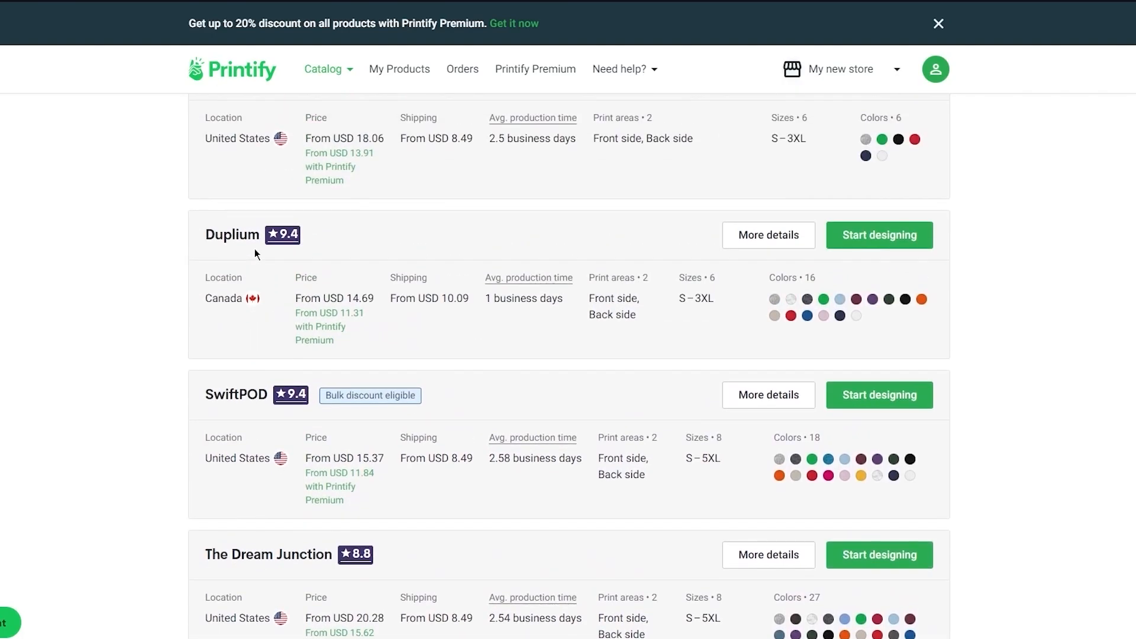
pyautogui.scroll(5, 254, 249)
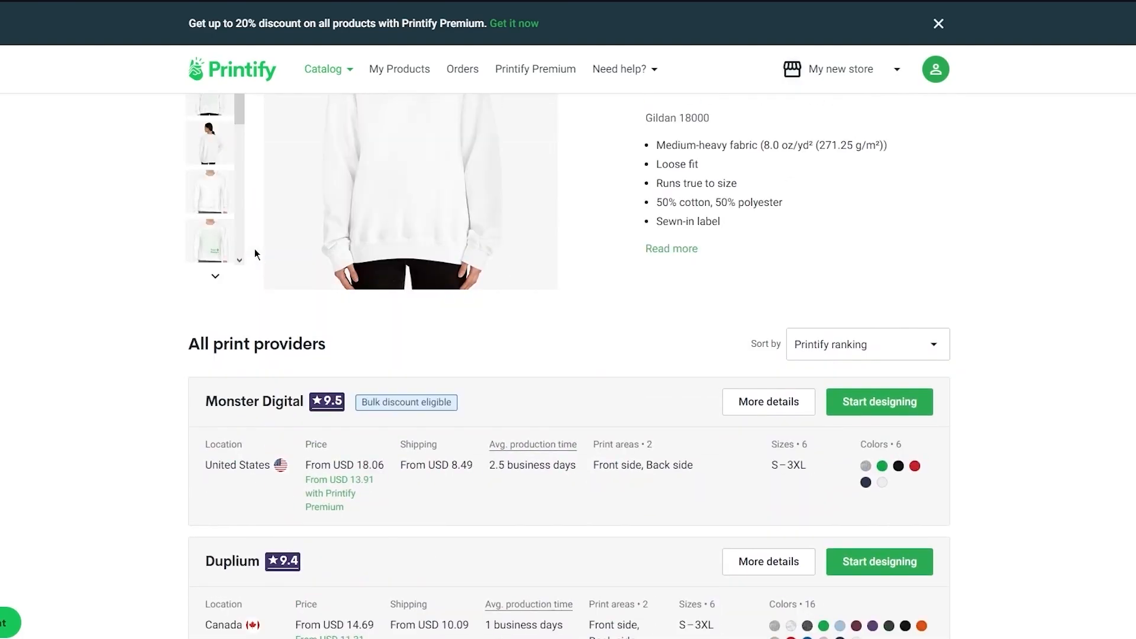
# - Compare the sizes and colors offered by Monster Digital, Duplium, SwiftPOD and The Dream Junction
pyautogui.scroll(-3, 124, 375)
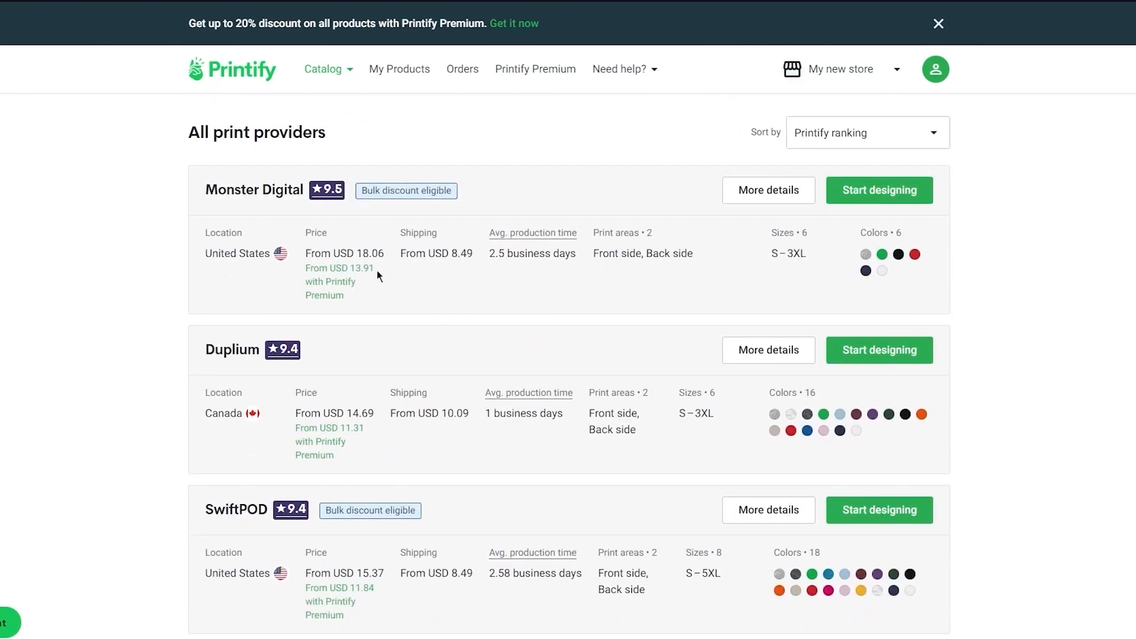
pyautogui.scroll(-2, 377, 330)
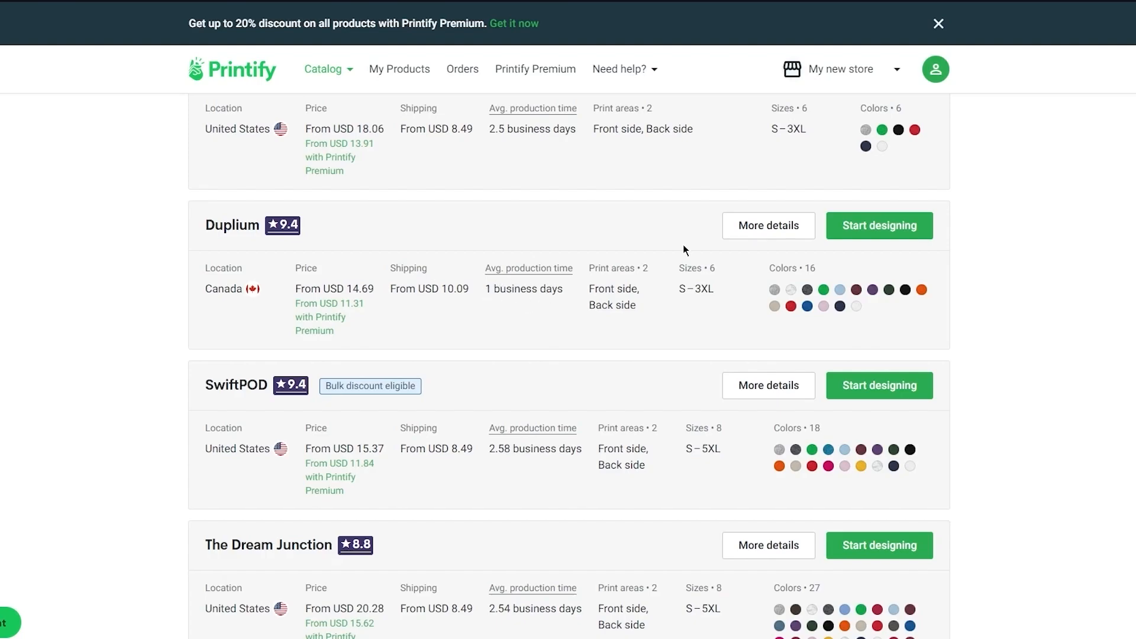
pyautogui.scroll(-1, 836, 267)
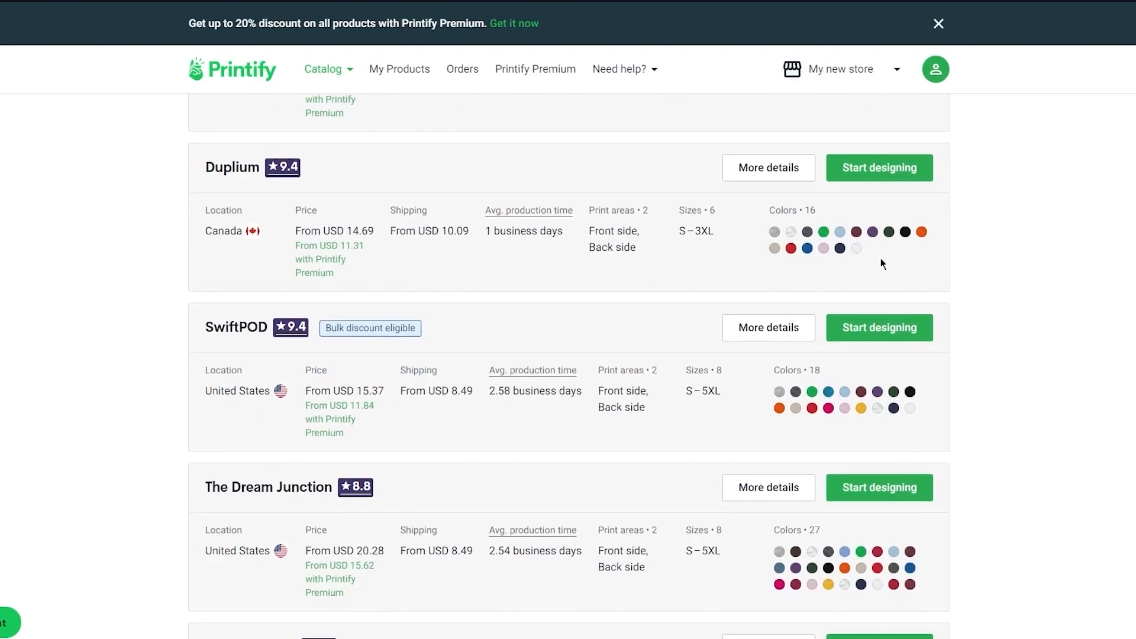
pyautogui.scroll(-4, 786, 406)
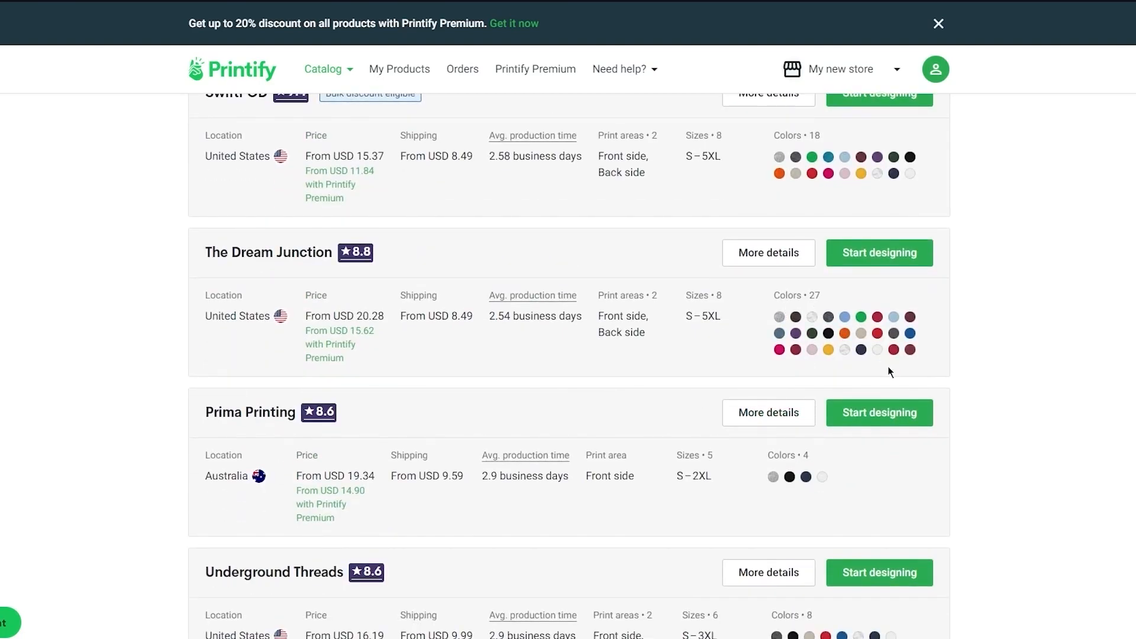
pyautogui.scroll(6, 896, 301)
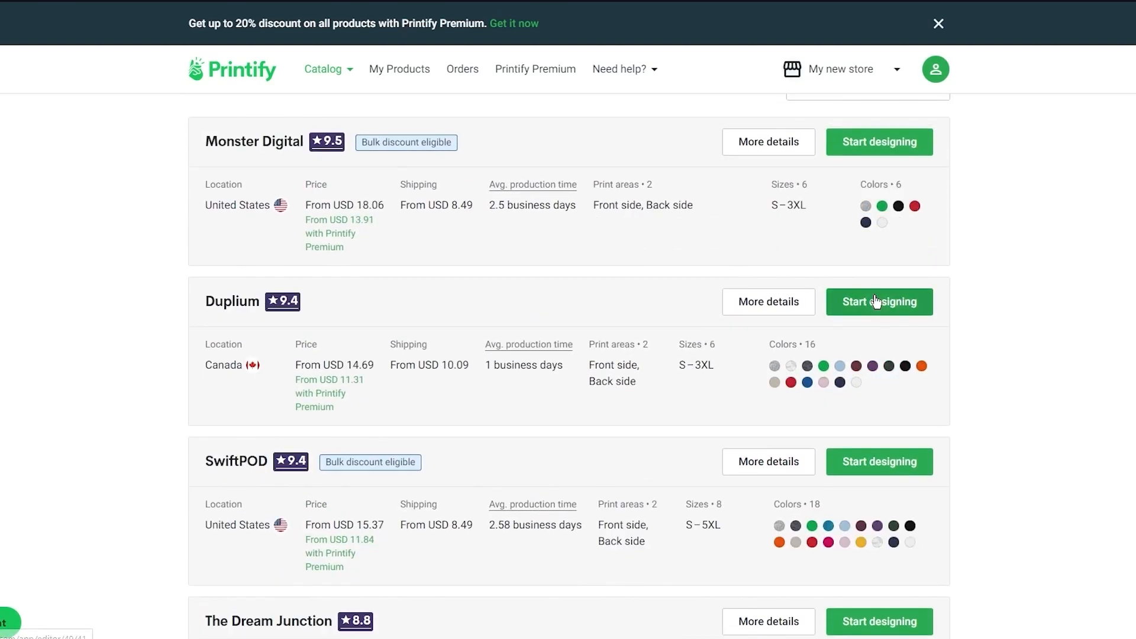
# - Open Duplium's provider details and review its product variants, shipping rates and production information
pyautogui.click(793, 301)
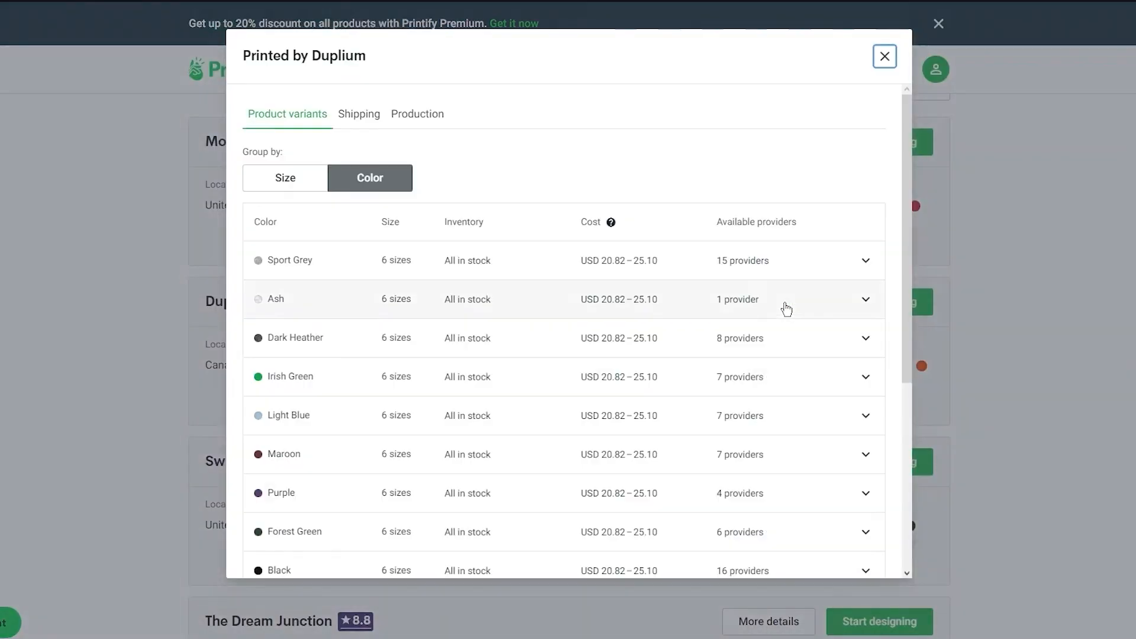
pyautogui.scroll(-3, 651, 305)
pyautogui.scroll(3, 651, 305)
pyautogui.scroll(-5, 651, 306)
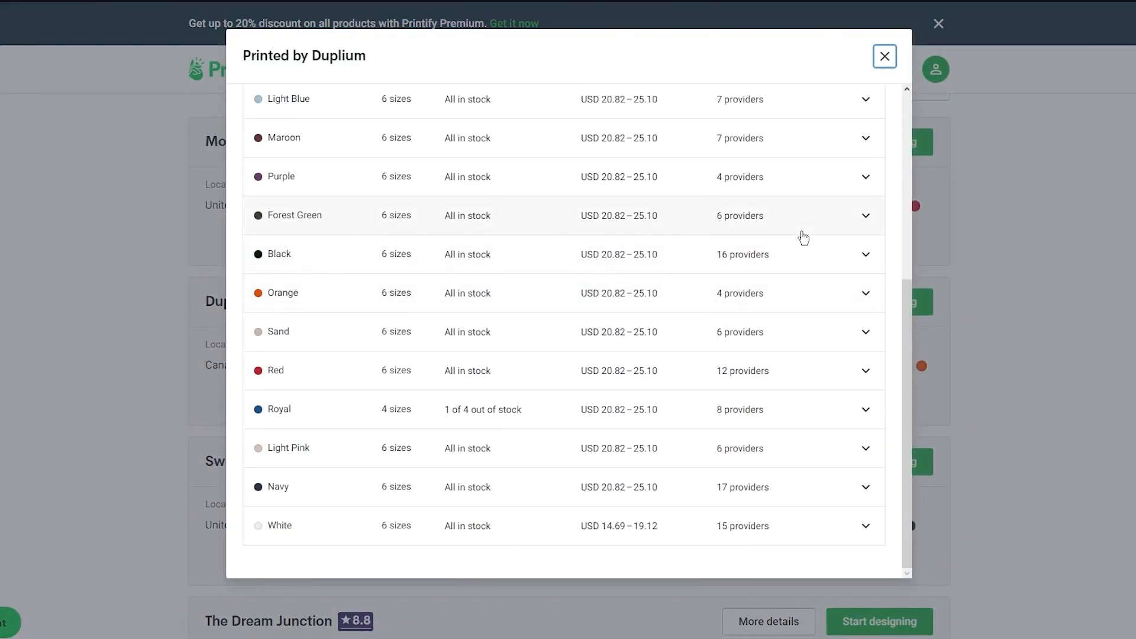
pyautogui.scroll(5, 802, 237)
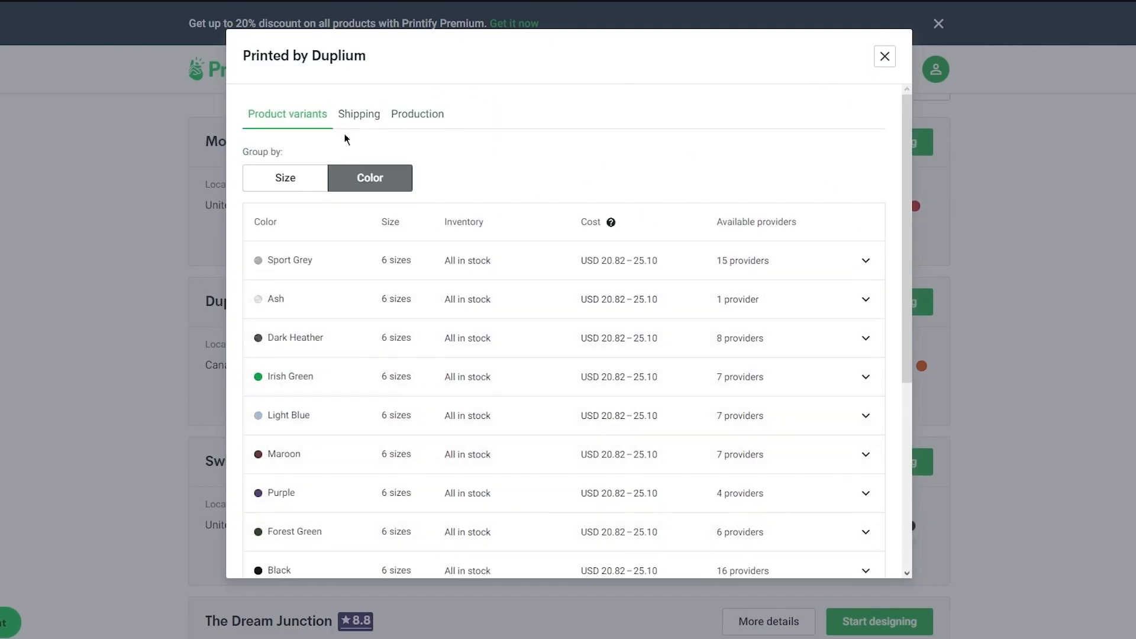
pyautogui.click(365, 122)
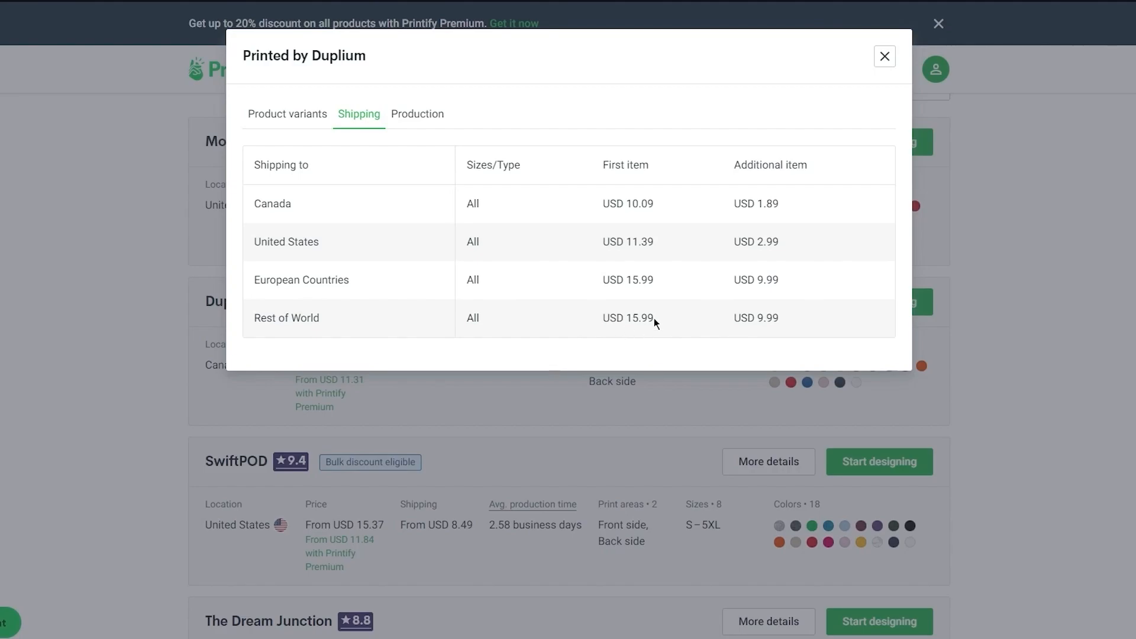
pyautogui.click(418, 114)
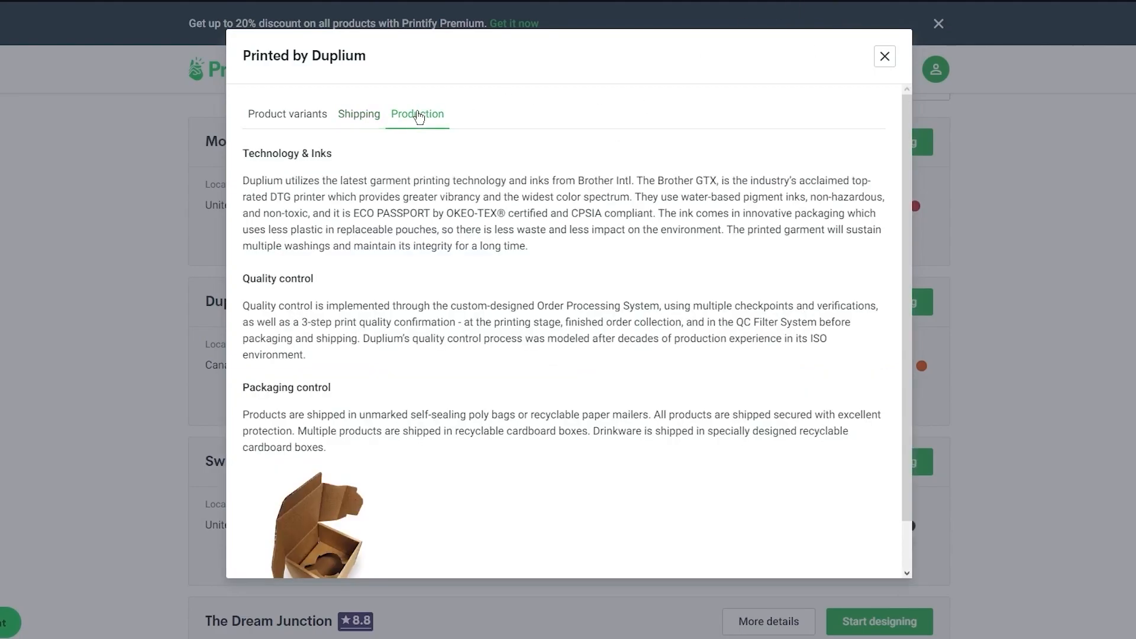
# - Finish reading Duplium's production details, close them and start designing the sweatshirt with Duplium as the print provider
pyautogui.scroll(-1, 646, 266)
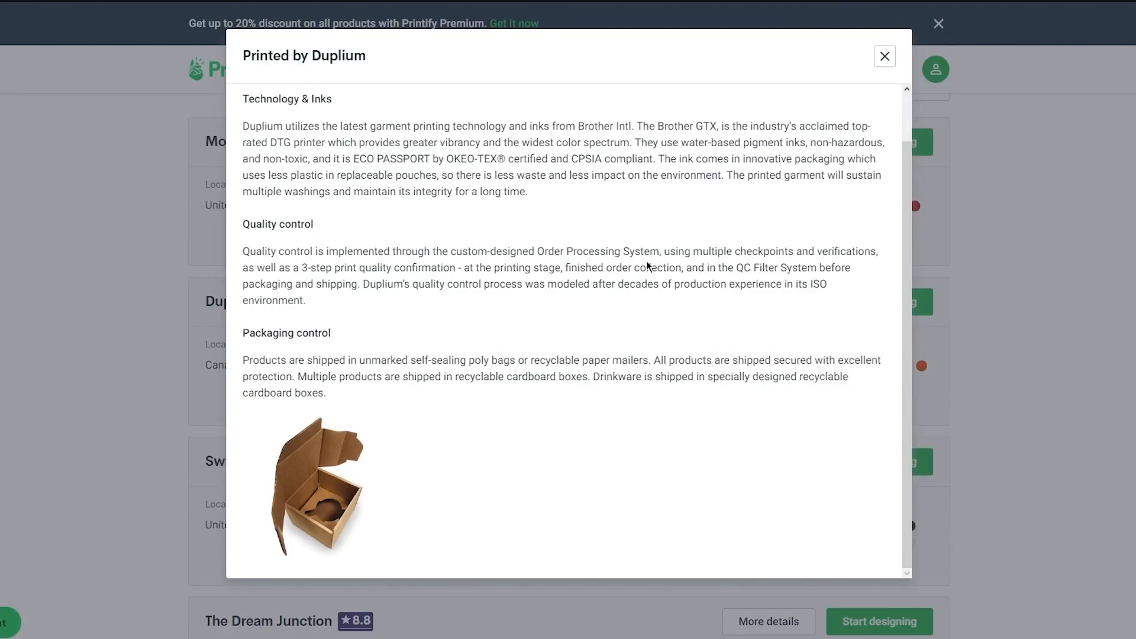
pyautogui.scroll(1, 647, 267)
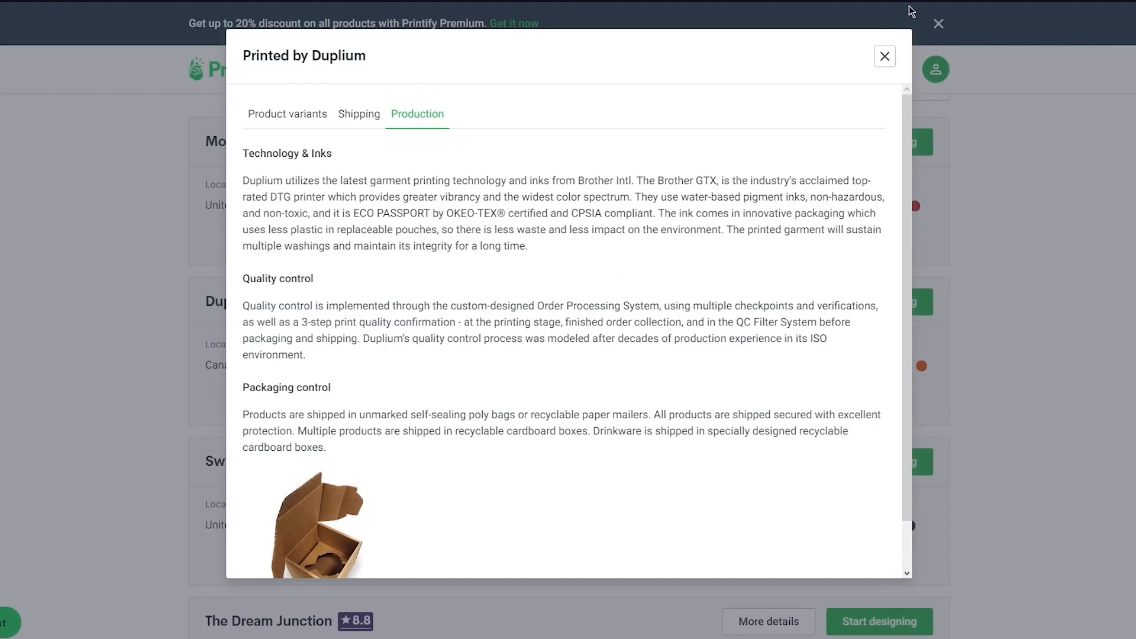
pyautogui.click(884, 56)
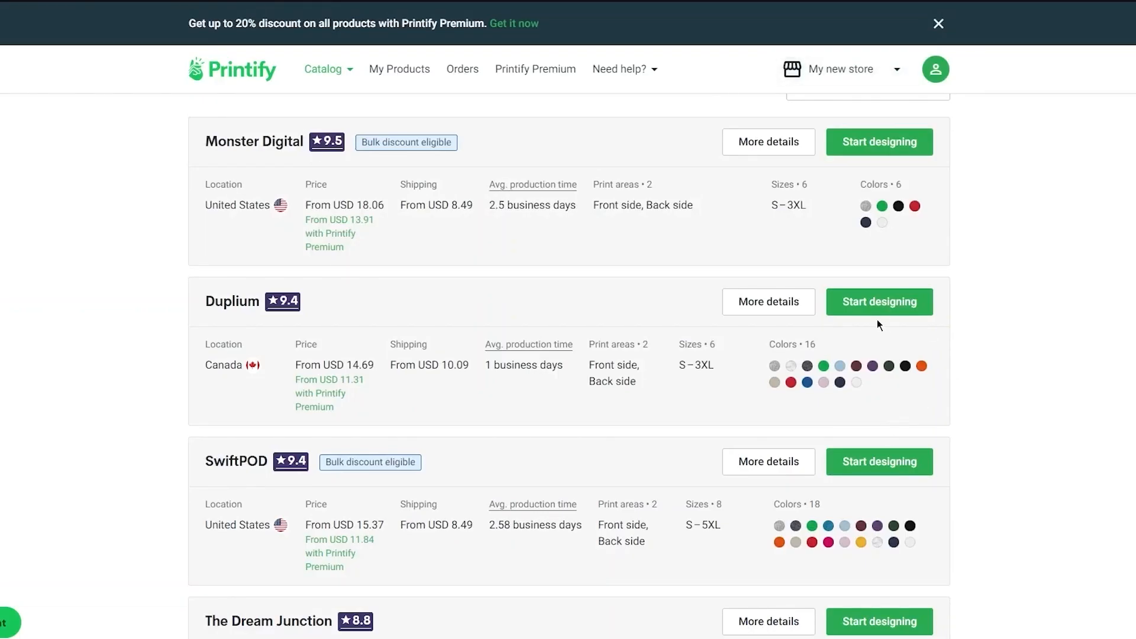
pyautogui.click(881, 303)
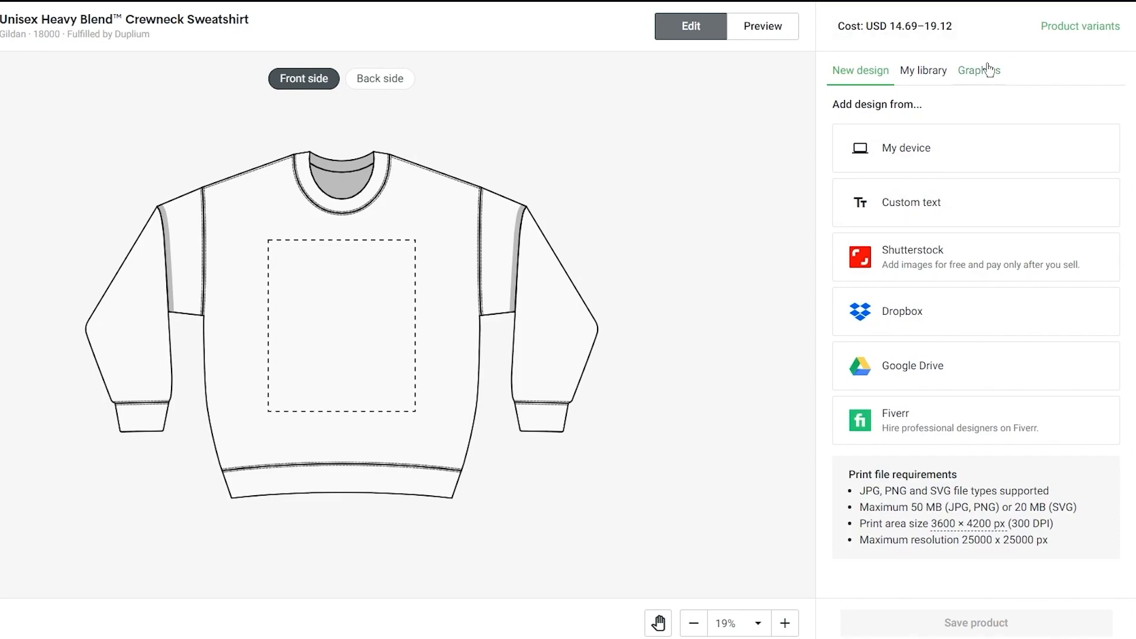
# - Upload the download image from the device to the front side and enlarge it to about 12 by 10.41 inches
pyautogui.click(928, 155)
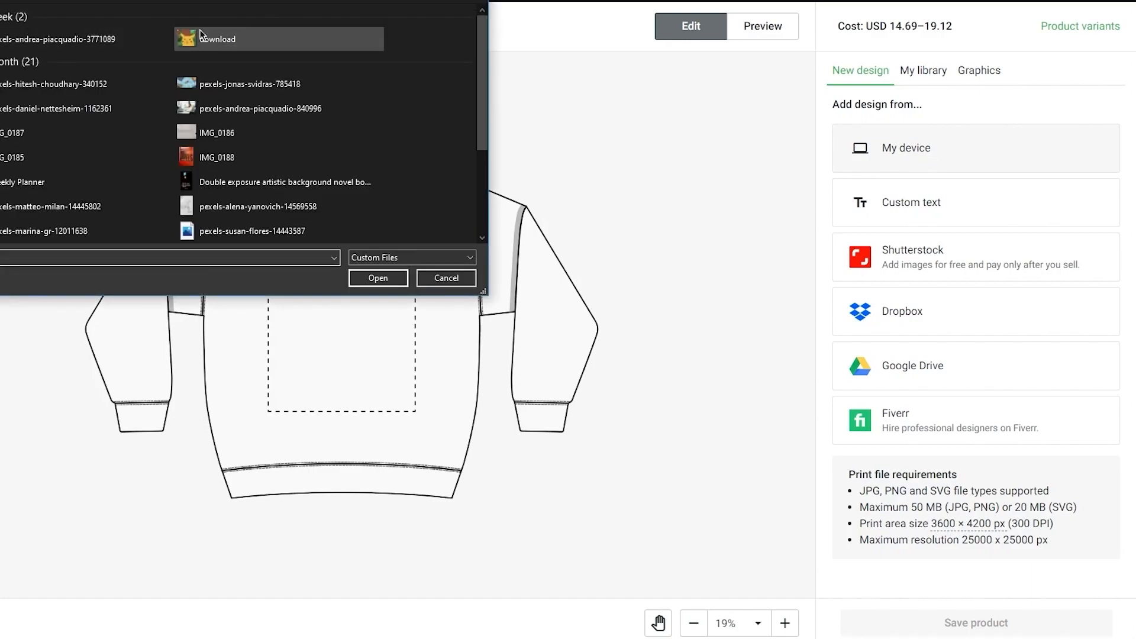
pyautogui.doubleClick(201, 42)
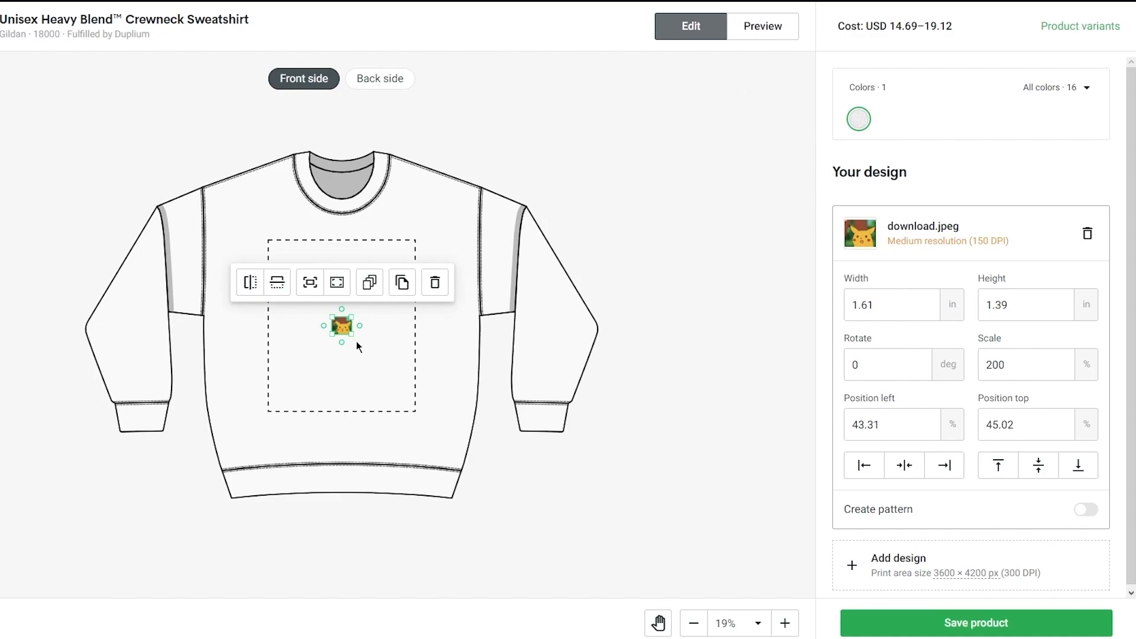
pyautogui.moveTo(351, 335); pyautogui.dragTo(414, 393)
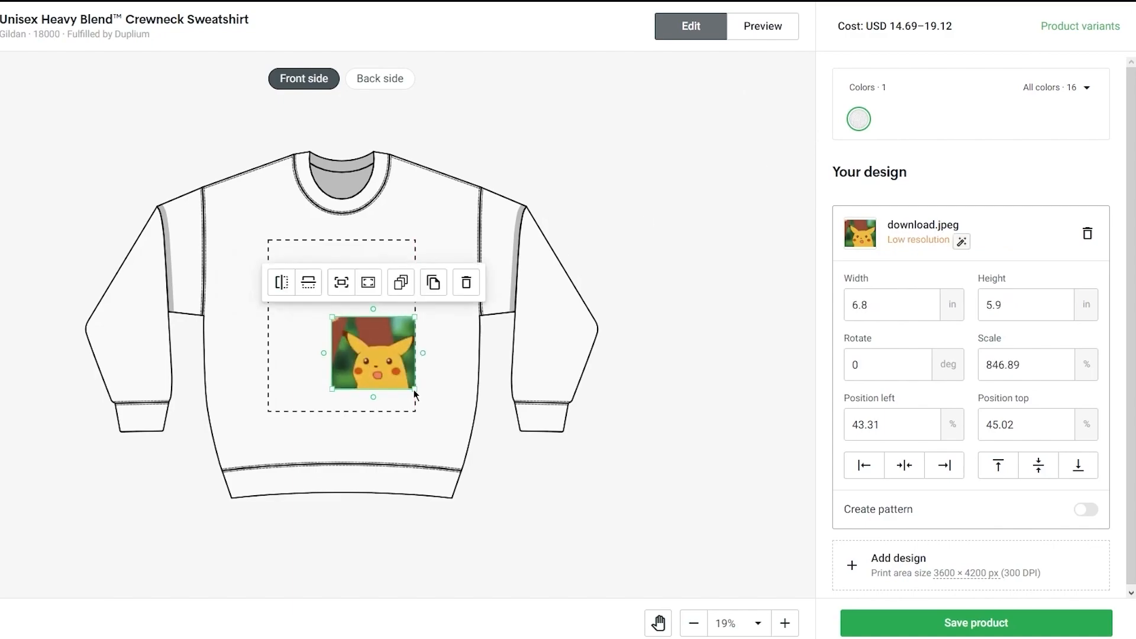
pyautogui.moveTo(324, 353); pyautogui.dragTo(265, 261)
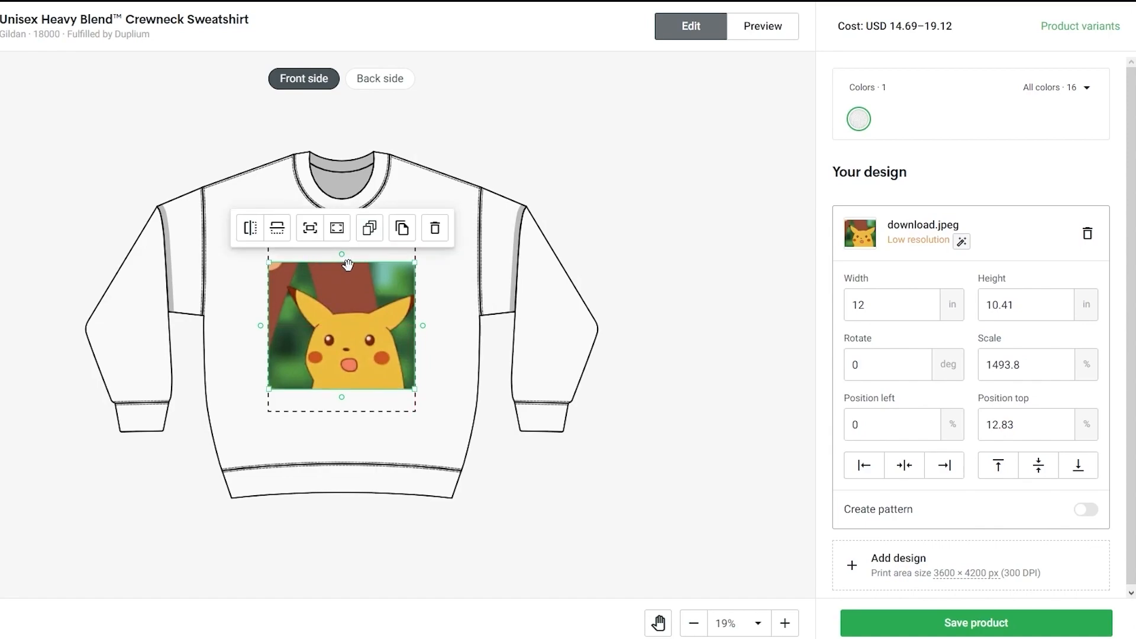
pyautogui.moveTo(362, 328); pyautogui.dragTo(361, 322)
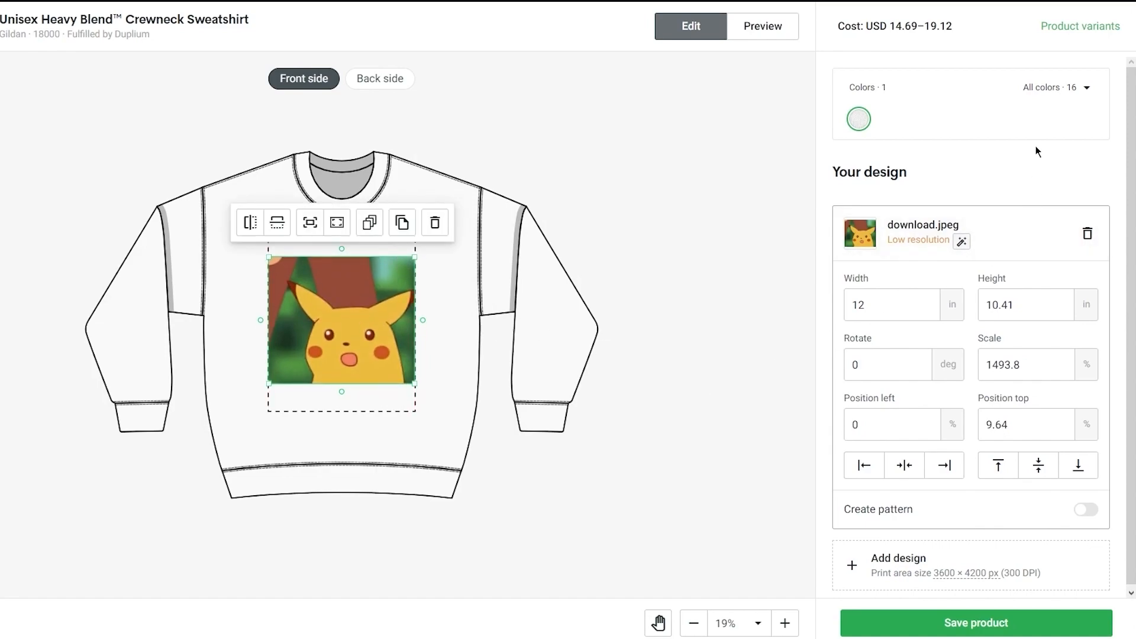
# - Deselect the uploaded image and delete it from the front side design
pyautogui.scroll(-1, 1044, 368)
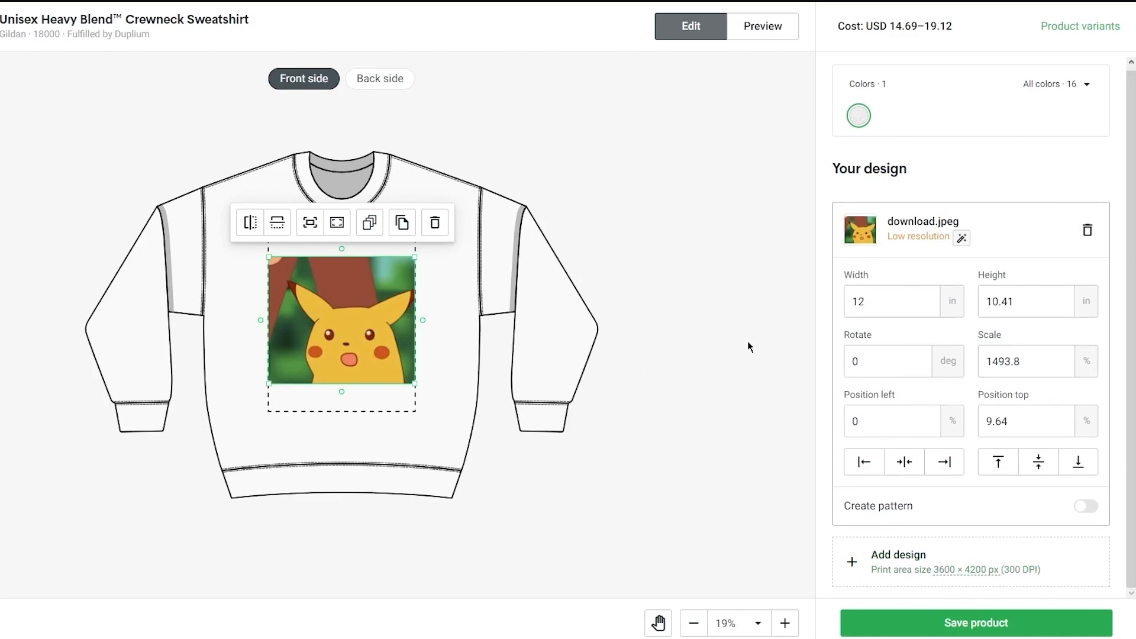
pyautogui.click(673, 349)
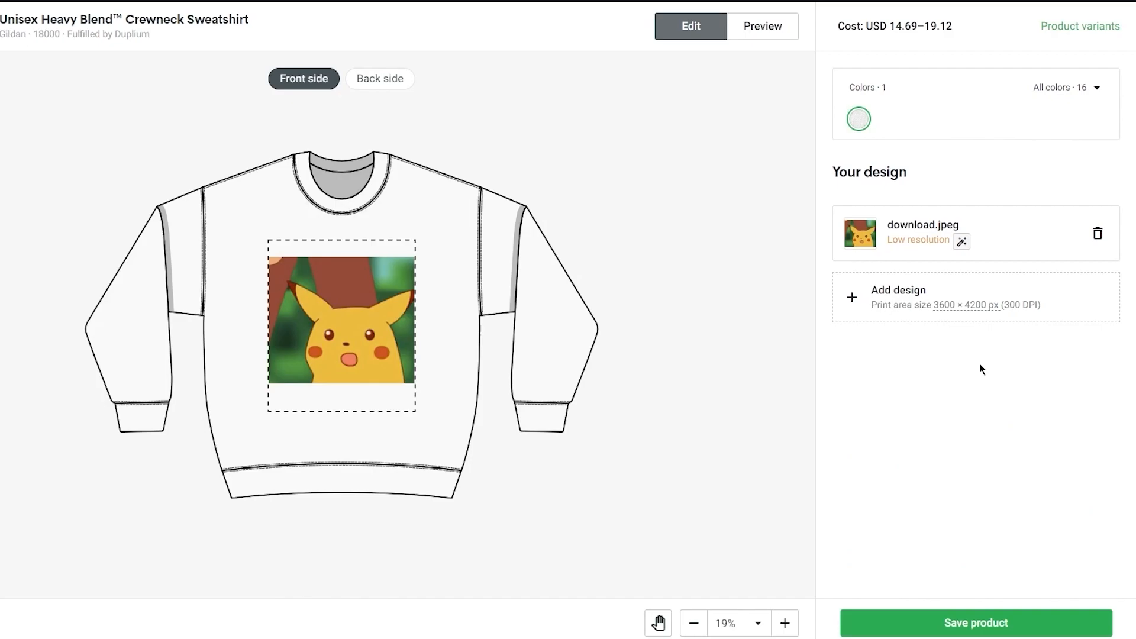
pyautogui.click(1097, 233)
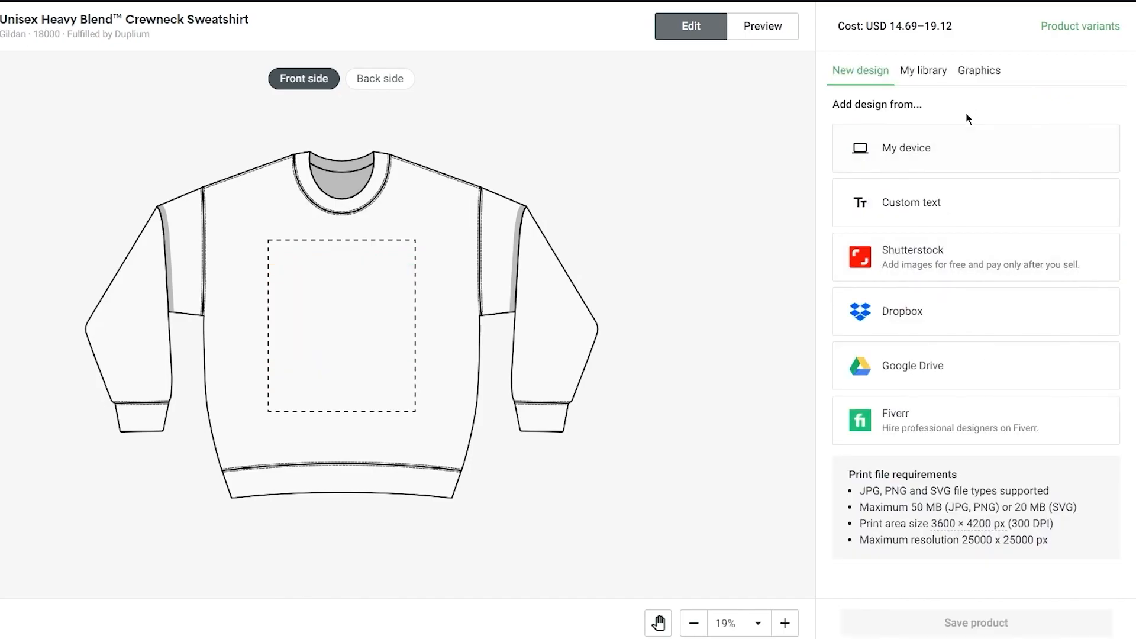
# - Add custom text reading "Happy Valentine's day" with centered alignment and move it over the middle of the print area
pyautogui.click(933, 202)
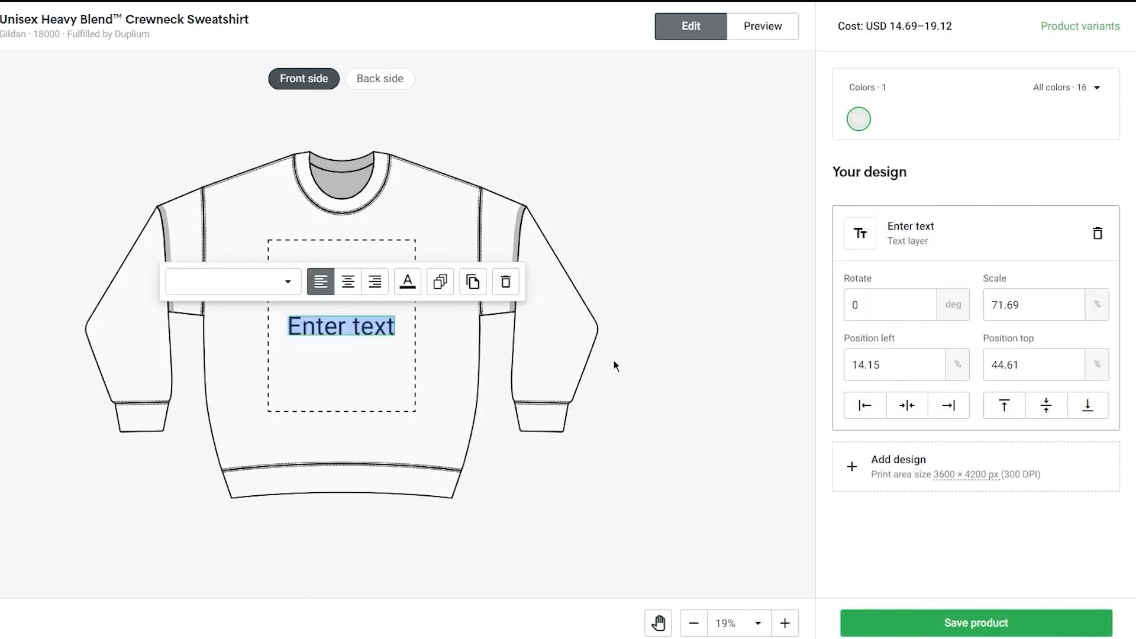
pyautogui.press('BackSpace')
pyautogui.write('H')
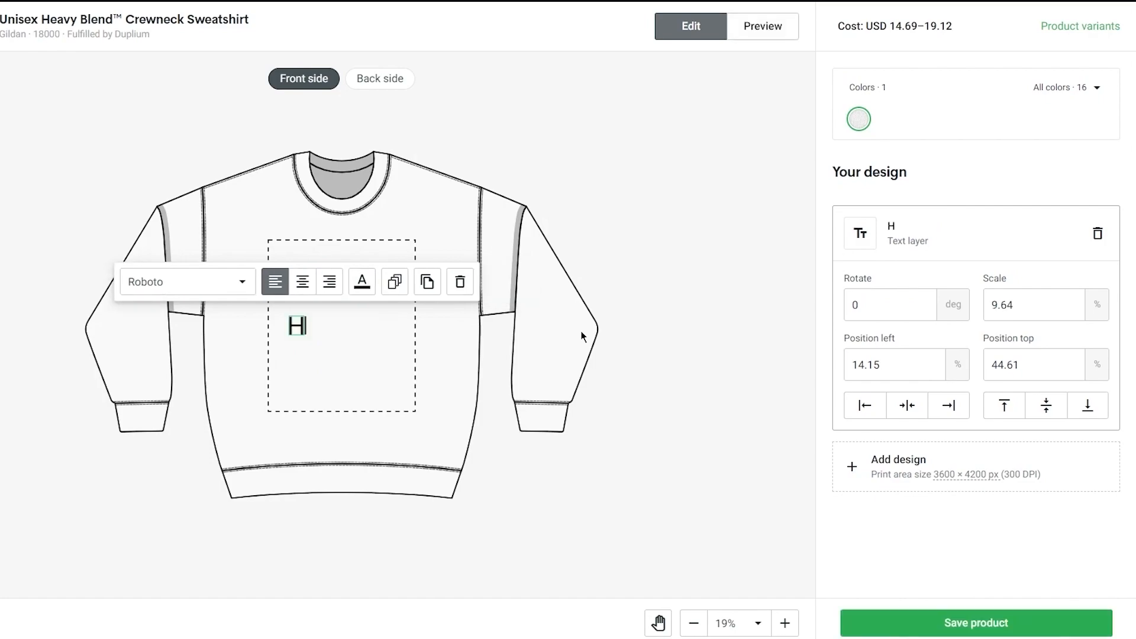
pyautogui.write('appy Val')
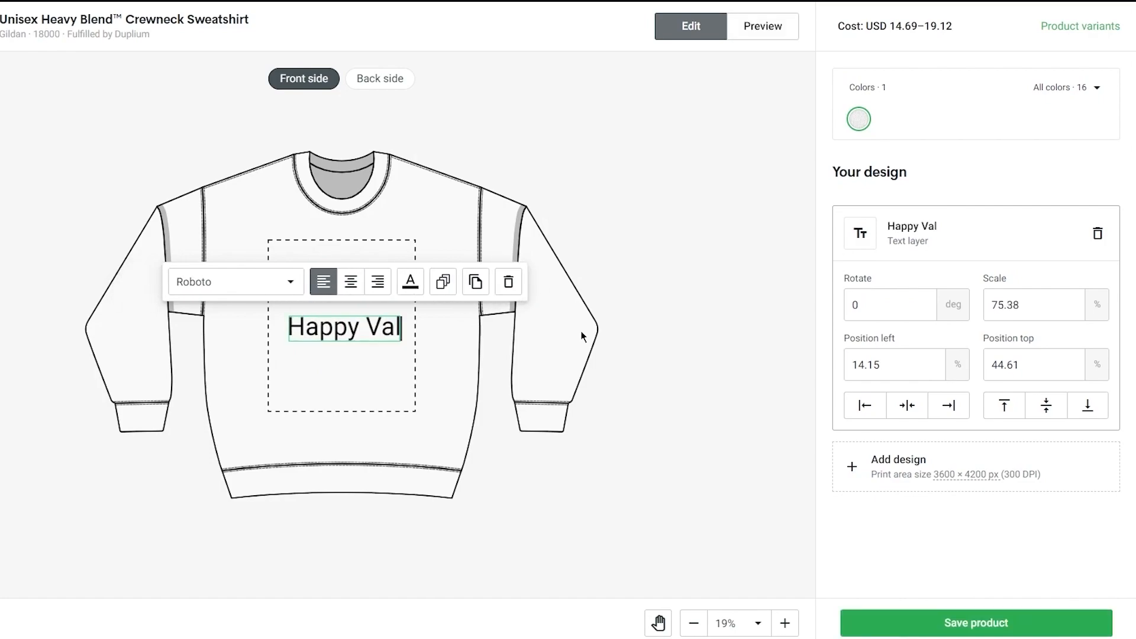
pyautogui.write("entine's day")
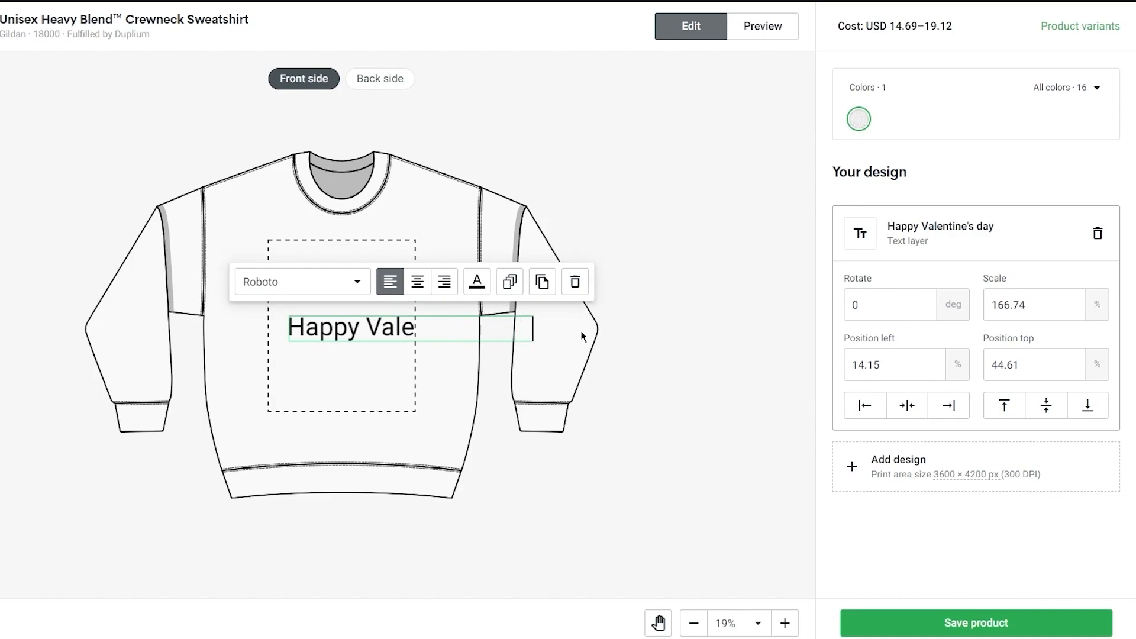
pyautogui.click(416, 284)
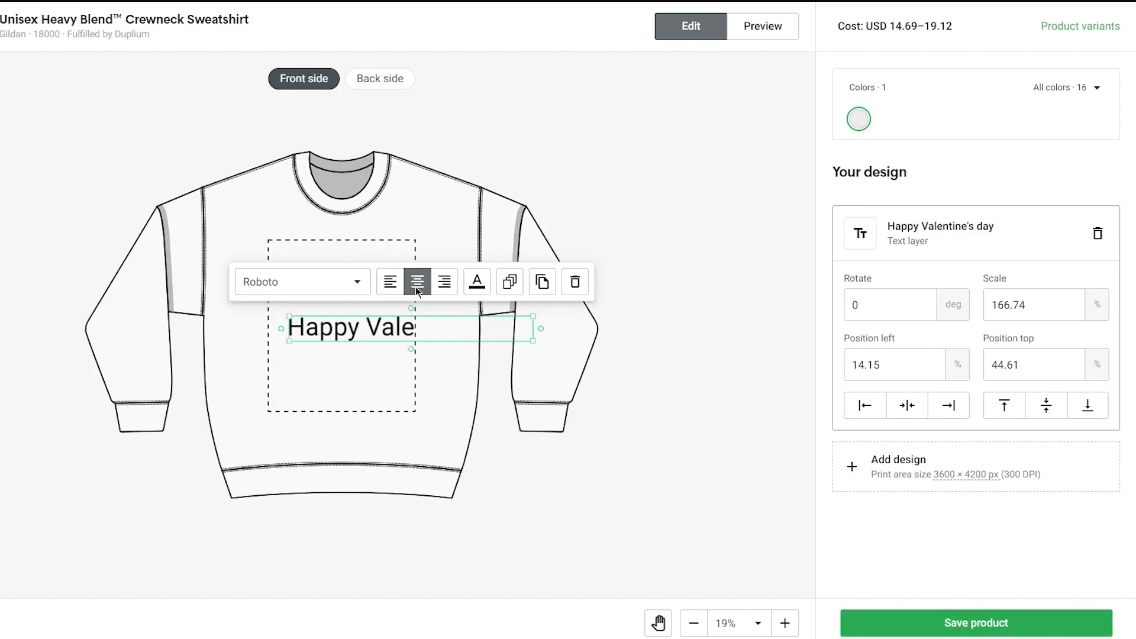
pyautogui.moveTo(383, 323); pyautogui.dragTo(325, 305)
# - Color the "Happy Valentine's day" text red and set its font to Boogaloo
pyautogui.doubleClick(341, 311)
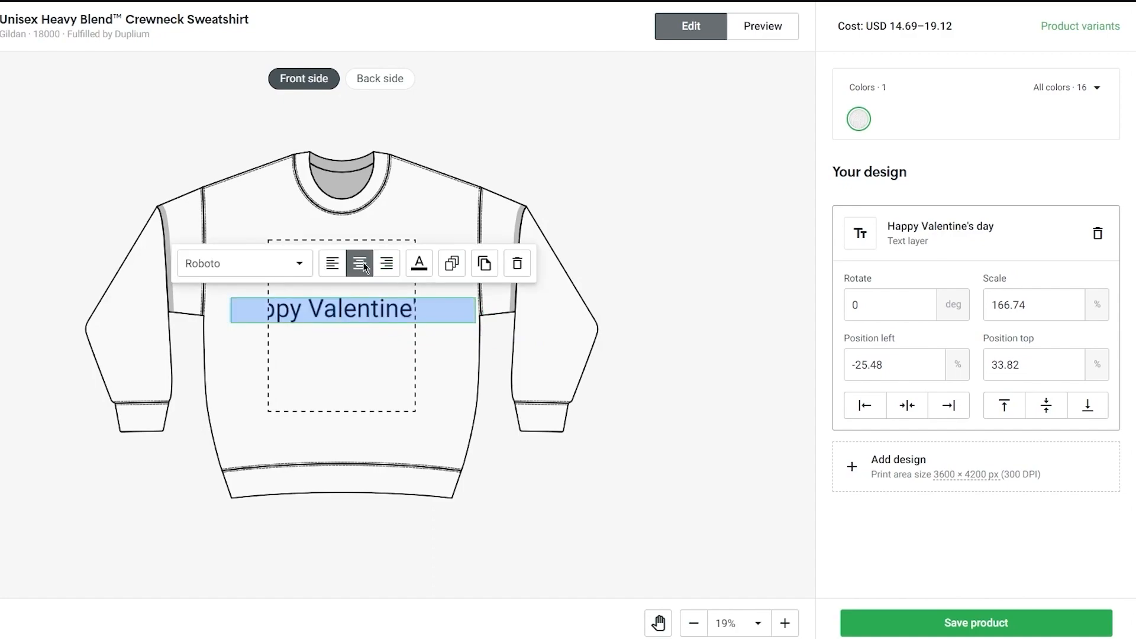
pyautogui.click(425, 266)
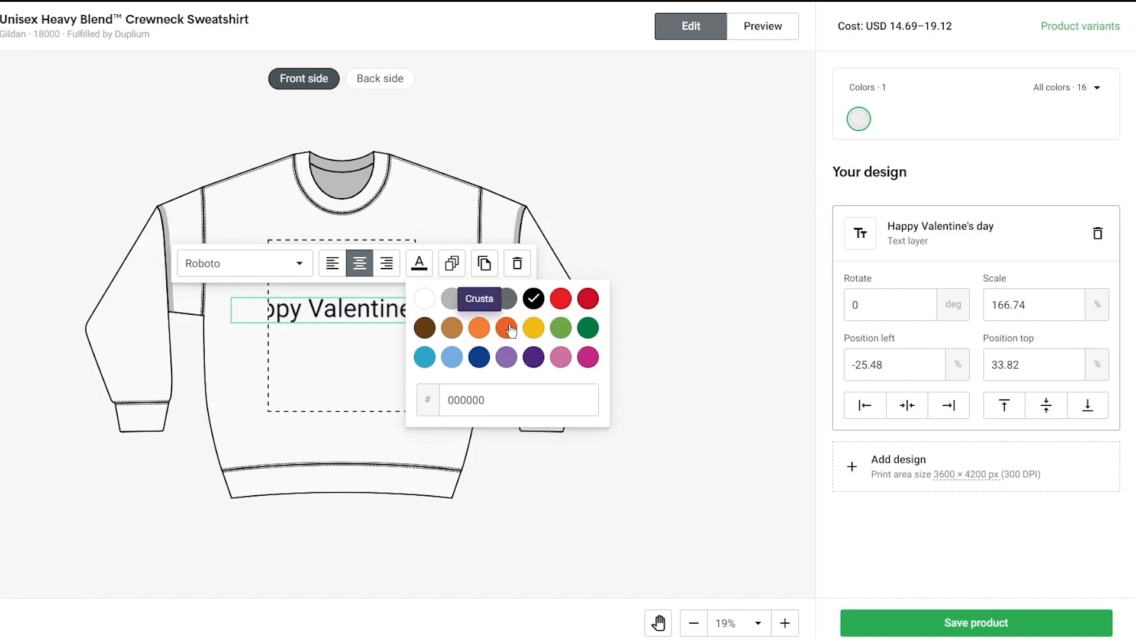
pyautogui.click(561, 301)
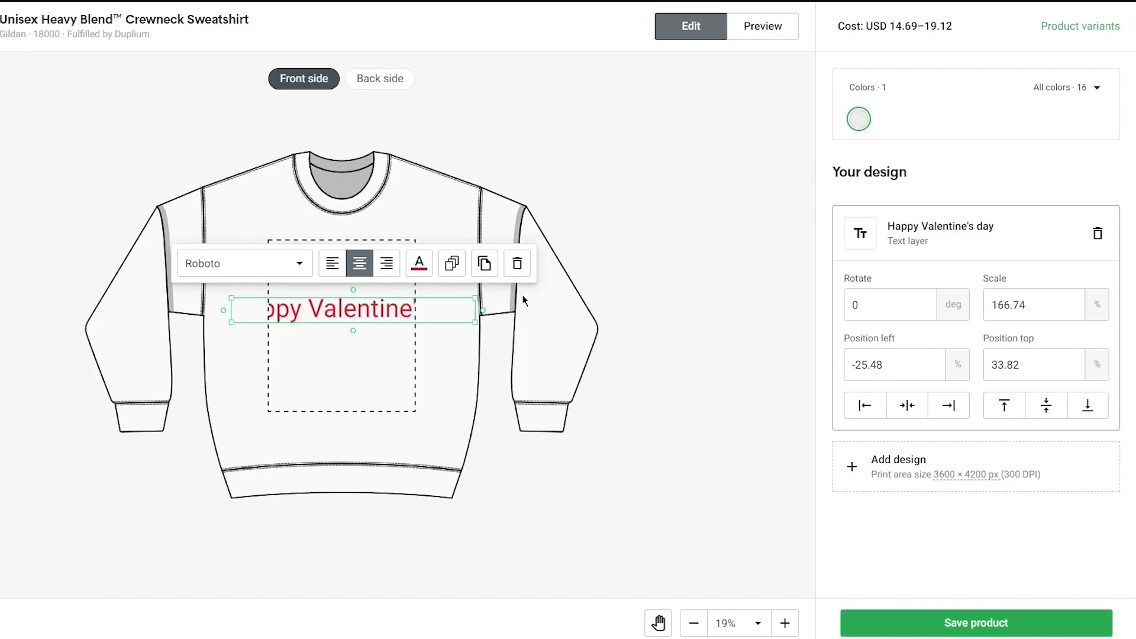
pyautogui.click(294, 263)
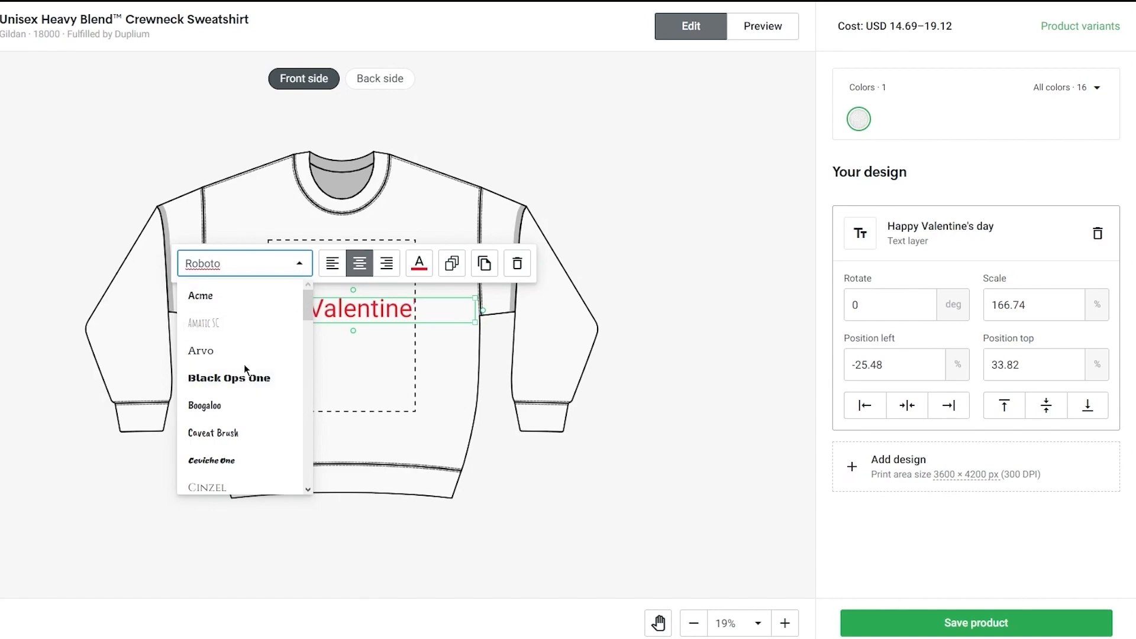
pyautogui.click(242, 406)
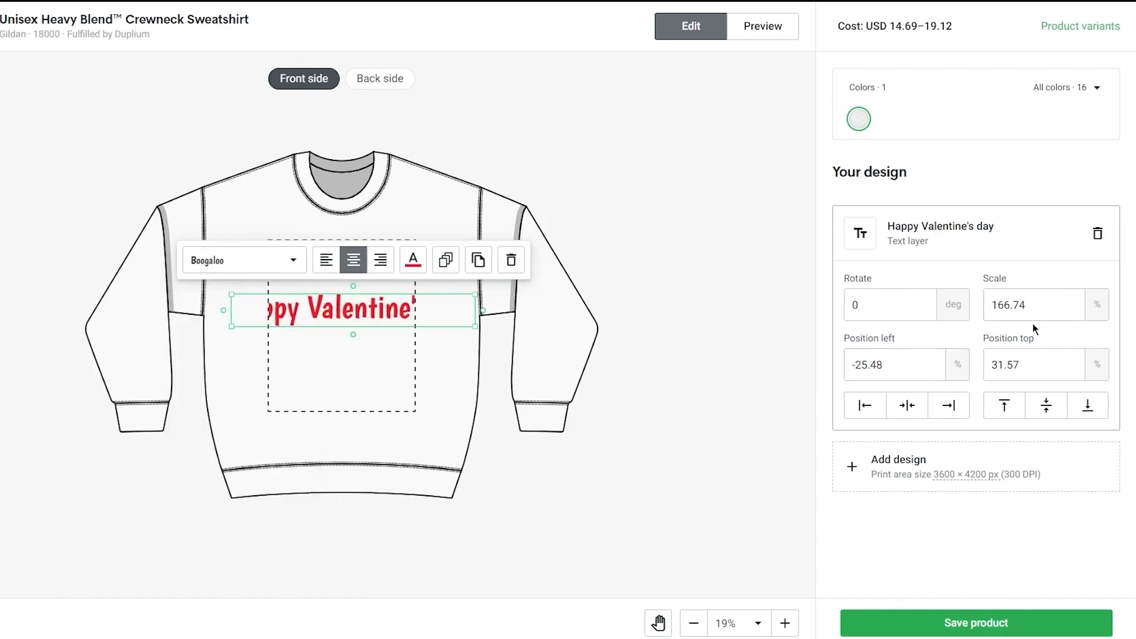
# - Reduce the text's scale, first trying 50% and settling on 100%
pyautogui.click(1068, 303)
pyautogui.doubleClick(1004, 311)
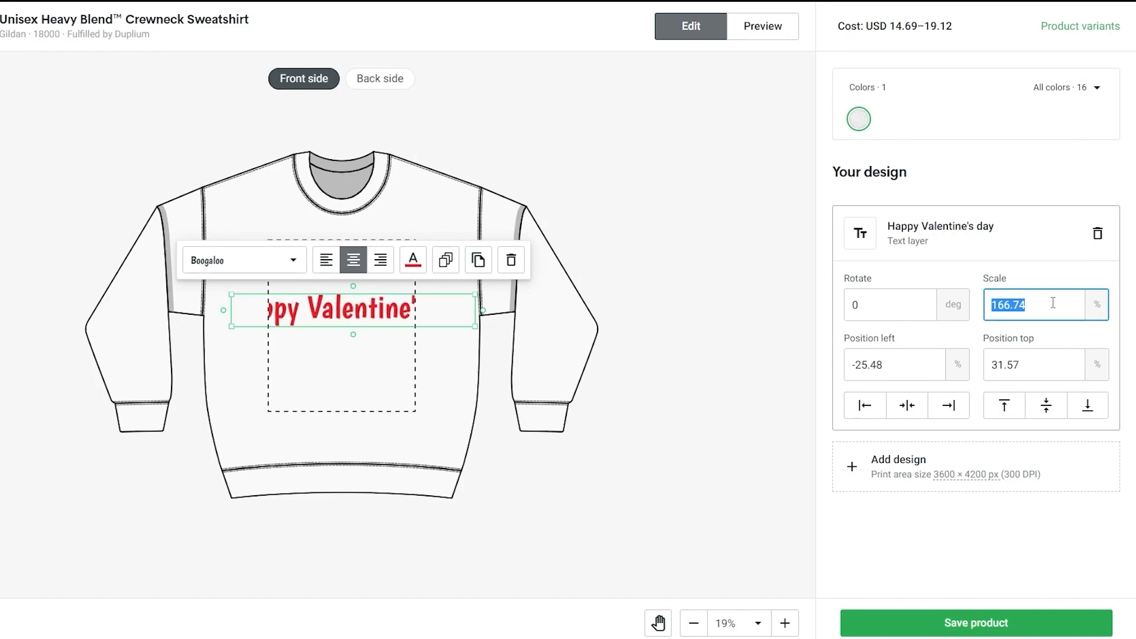
pyautogui.write('50')
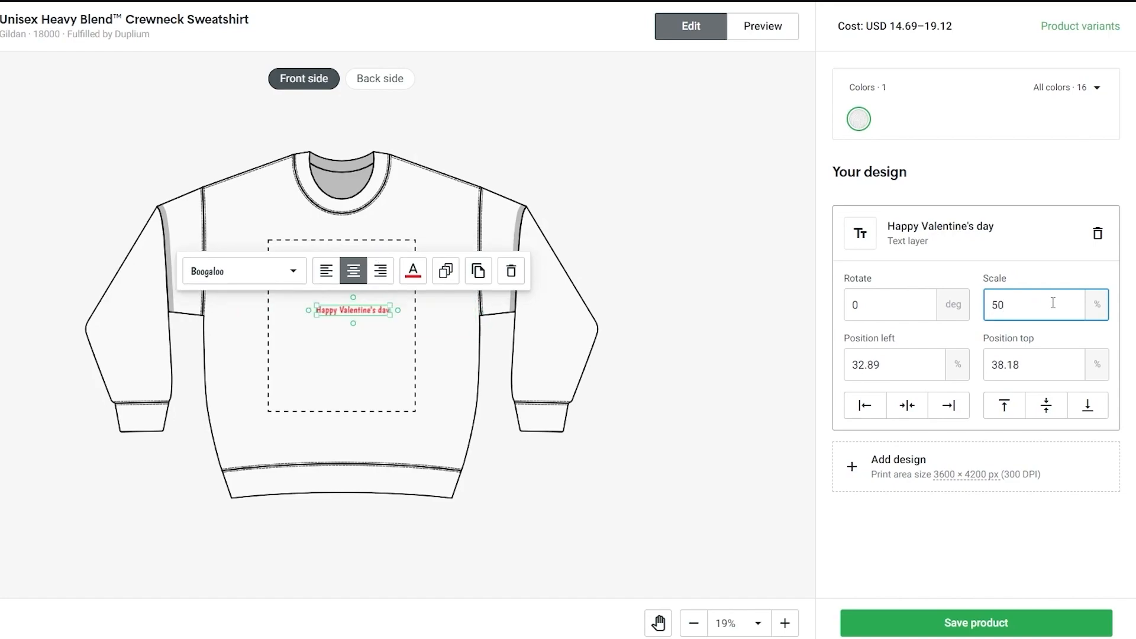
pyautogui.press('BackSpace')
pyautogui.press('BackSpace')
pyautogui.write('100')
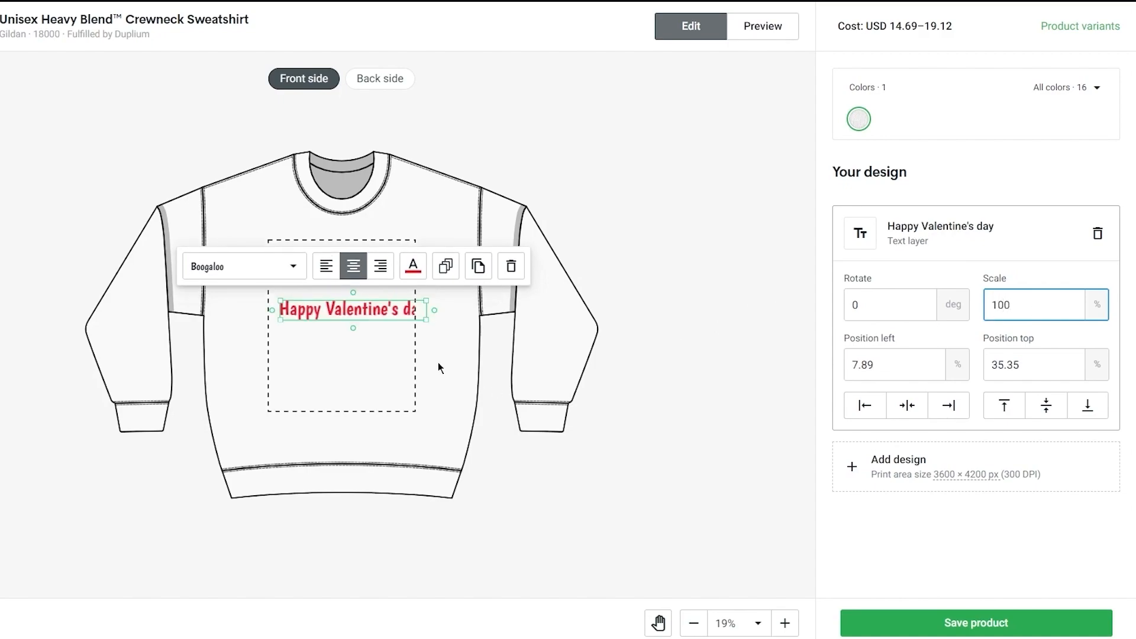
# - Break the text so that "day" sits on a second line, and center the text block in the print area
pyautogui.moveTo(377, 309); pyautogui.dragTo(363, 309)
pyautogui.doubleClick(381, 309)
pyautogui.press('Return')
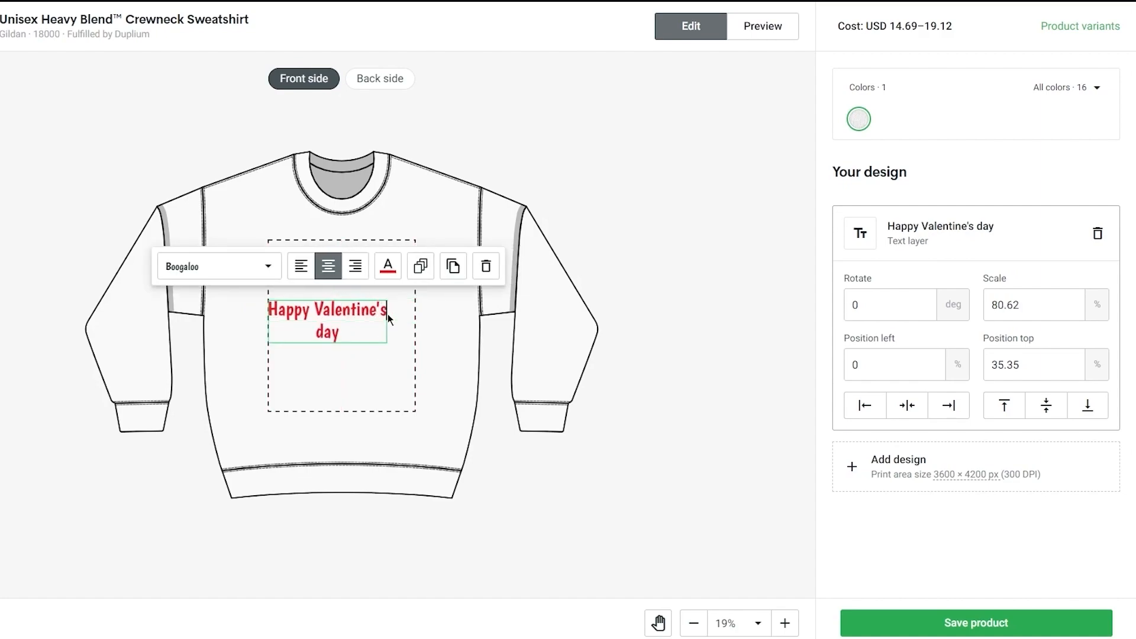
pyautogui.click(416, 349)
pyautogui.moveTo(330, 319)
pyautogui.mouseDown()
pyautogui.moveTo(357, 320)
pyautogui.moveTo(348, 336)
pyautogui.moveTo(350, 324)
pyautogui.mouseUp()
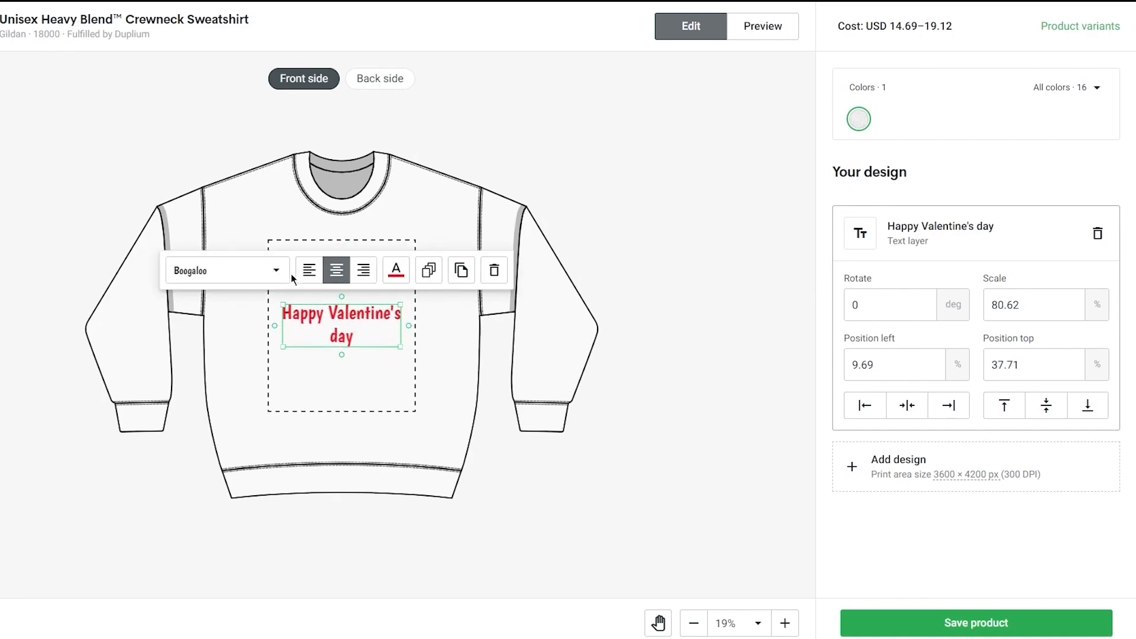
# - Look through the available fonts and change the text's font to Cinzel
pyautogui.click(273, 273)
pyautogui.scroll(-3, 229, 438)
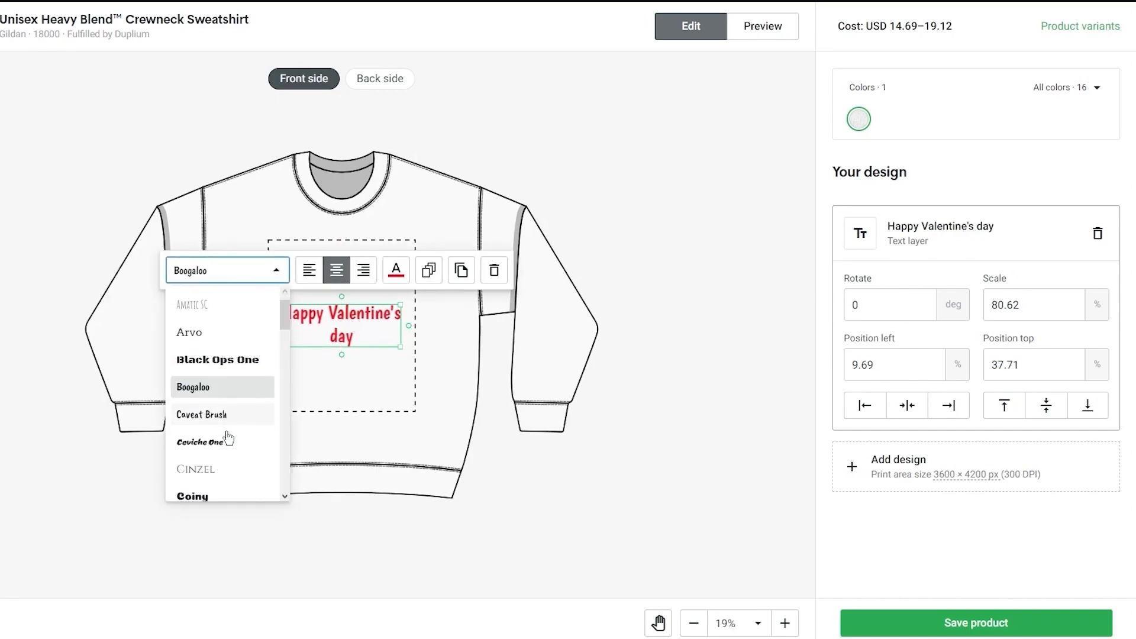
pyautogui.scroll(3, 220, 395)
pyautogui.scroll(-1, 218, 391)
pyautogui.scroll(1, 213, 378)
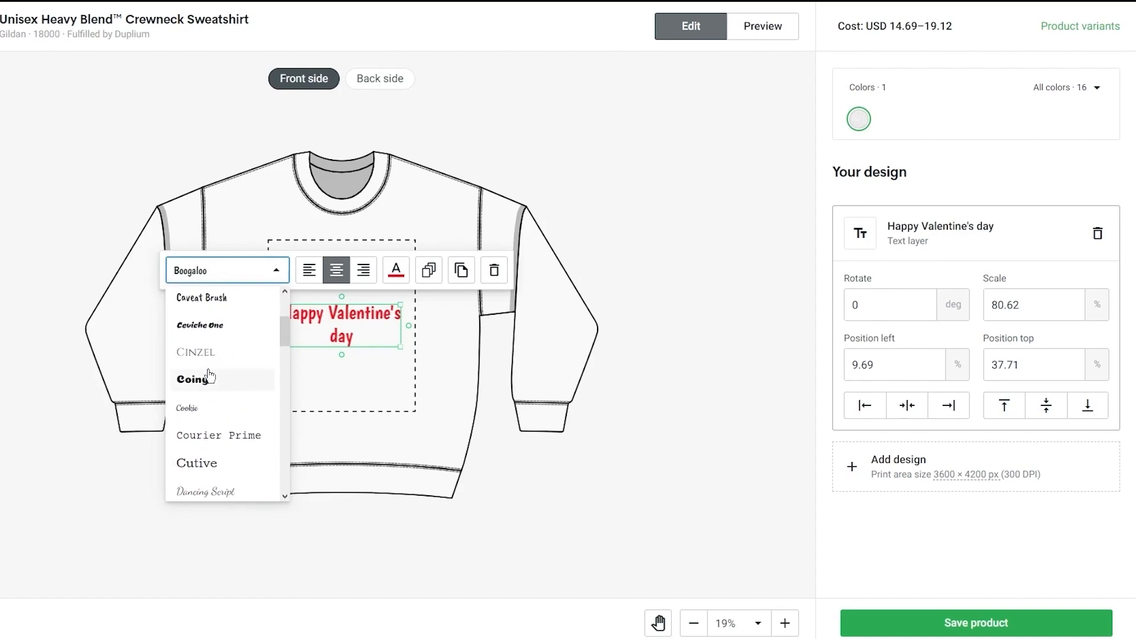
pyautogui.click(210, 355)
# - Move the text against the print area's left edge and delete the text layer
pyautogui.click(404, 341)
pyautogui.click(391, 333)
pyautogui.moveTo(402, 335); pyautogui.dragTo(356, 332)
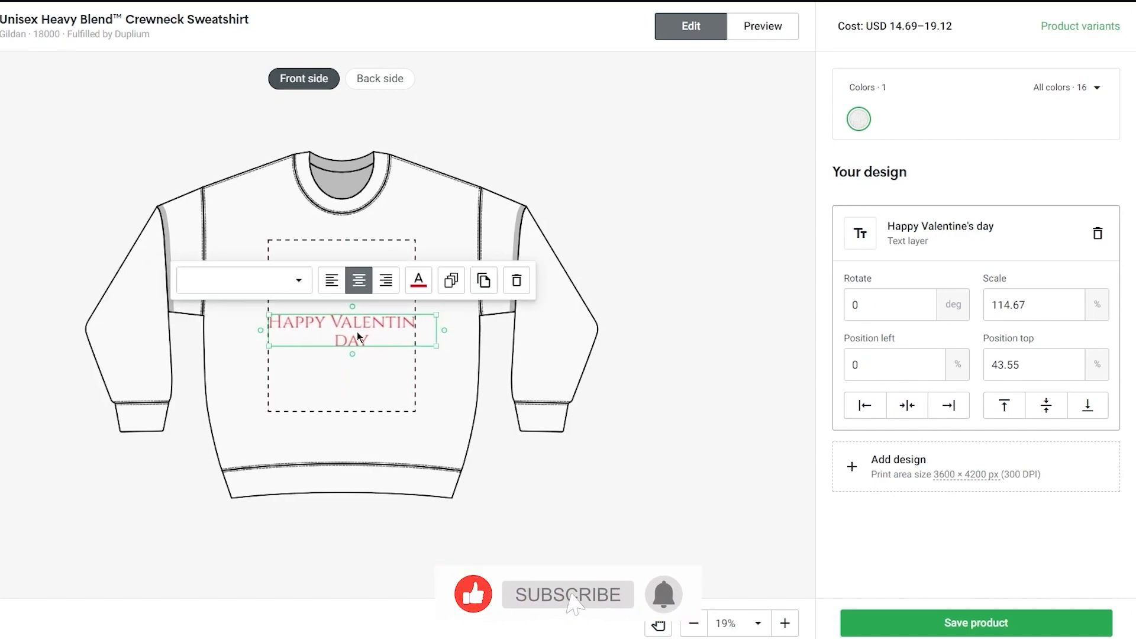
pyautogui.click(406, 399)
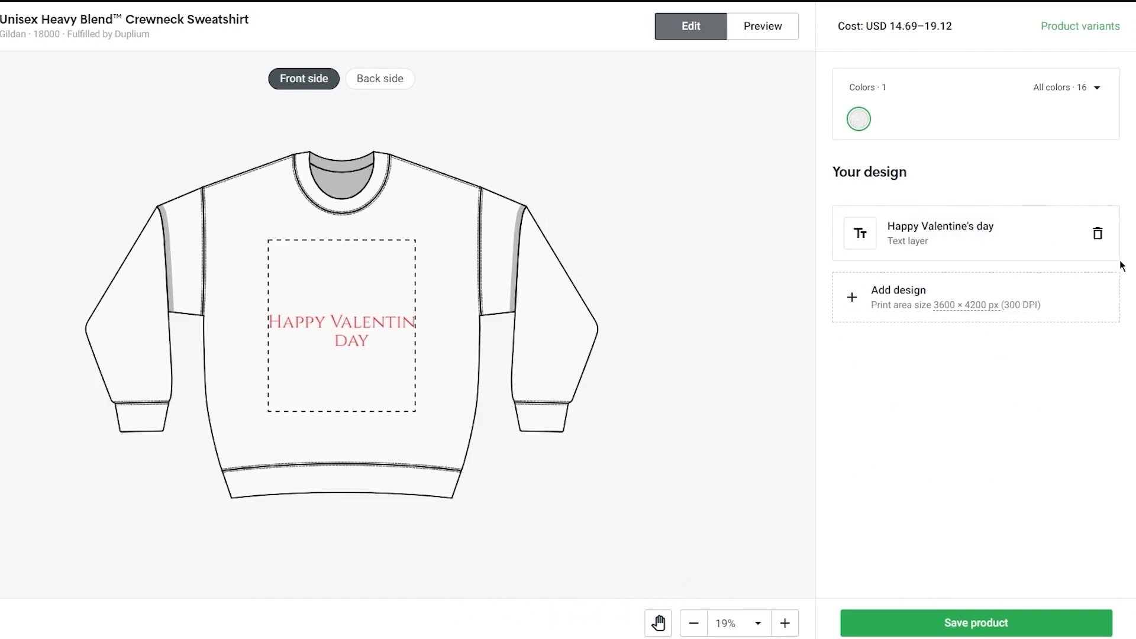
pyautogui.click(1100, 233)
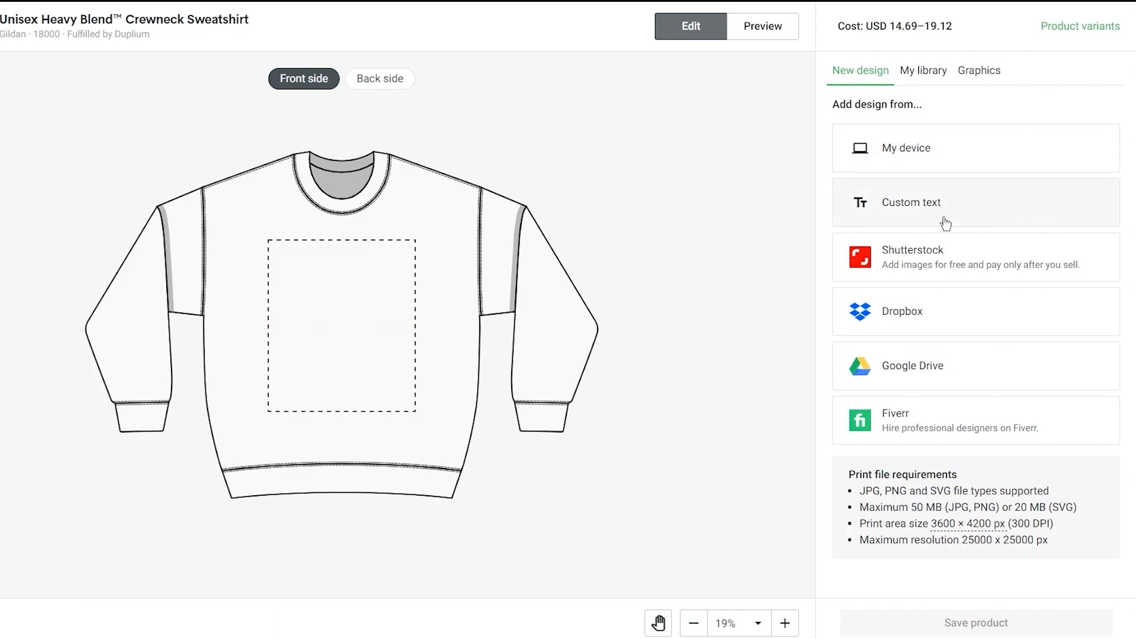
# - Open the Shutterstock image collection as the source for the sweatshirt's front design
pyautogui.click(934, 261)
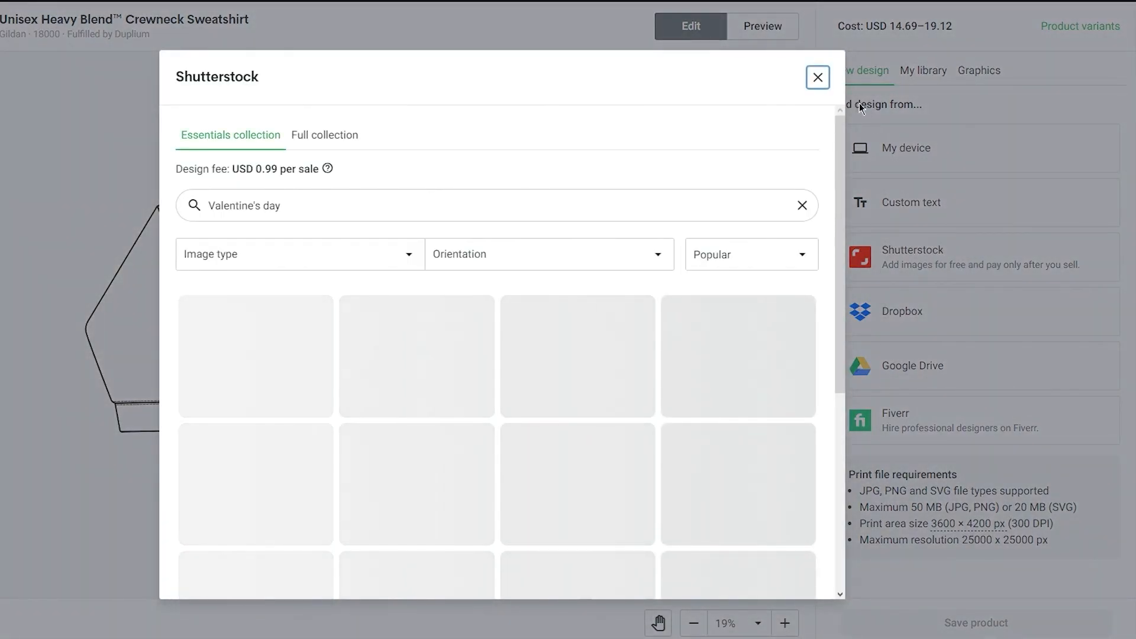
pyautogui.click(816, 78)
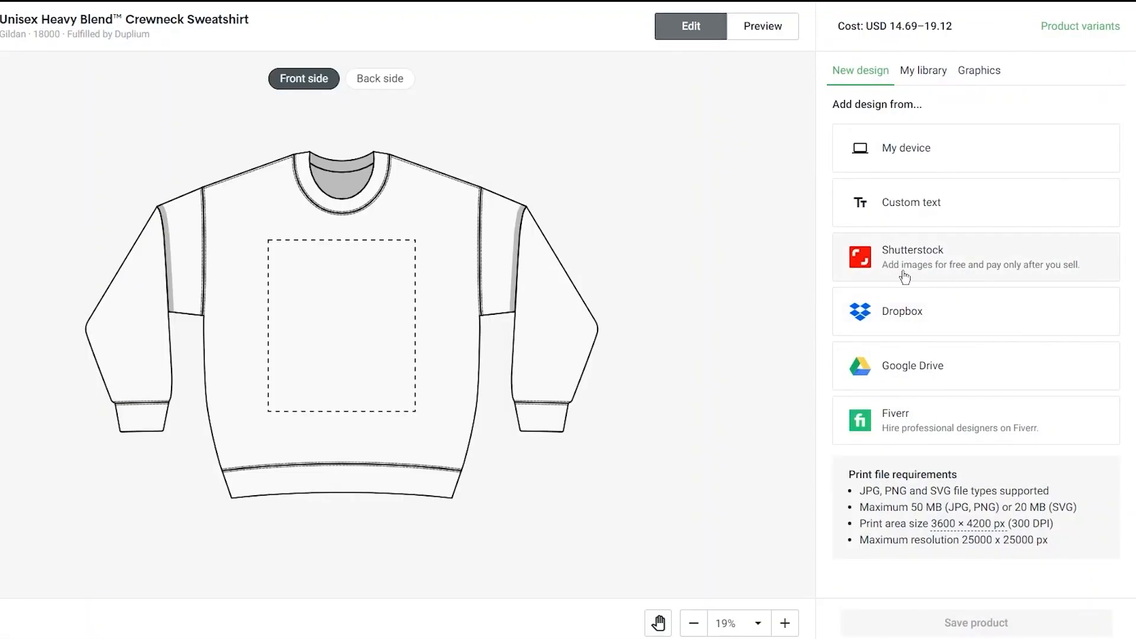
pyautogui.click(976, 277)
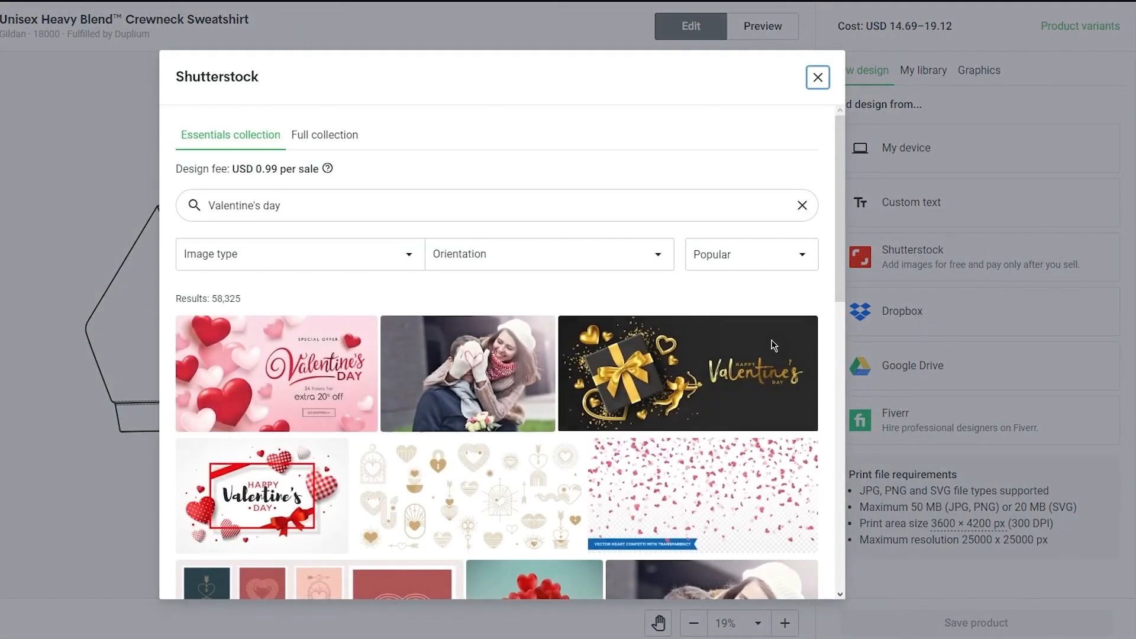
# - Browse the Valentine's day images in Shutterstock's Essentials collection, and close the collection without choosing one
pyautogui.scroll(-3, 772, 344)
pyautogui.scroll(-5, 772, 344)
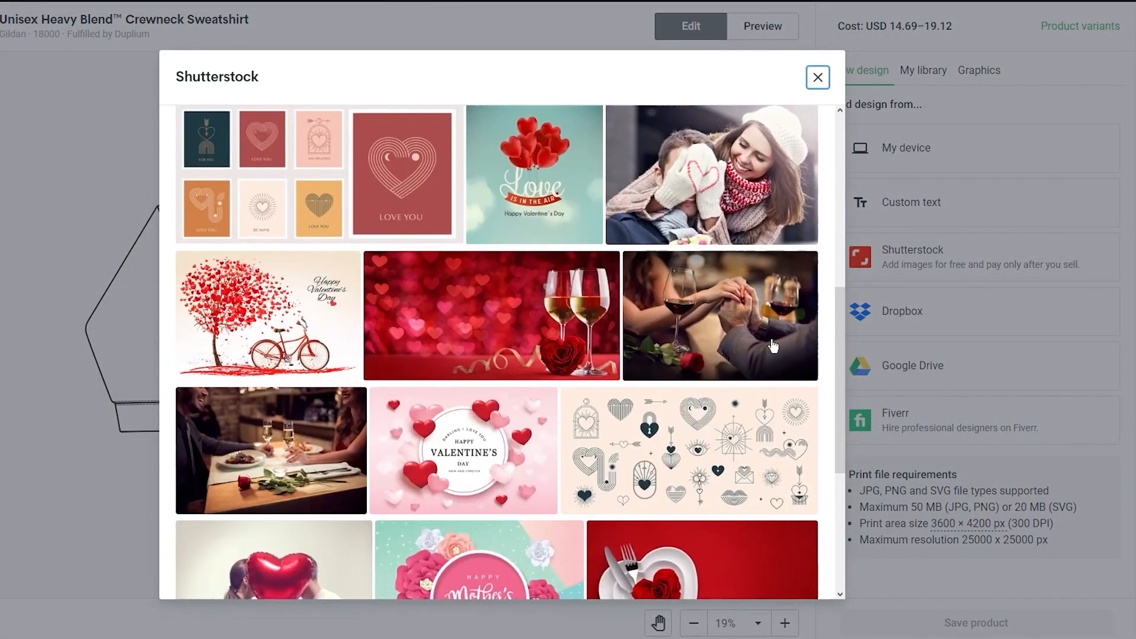
pyautogui.click(817, 77)
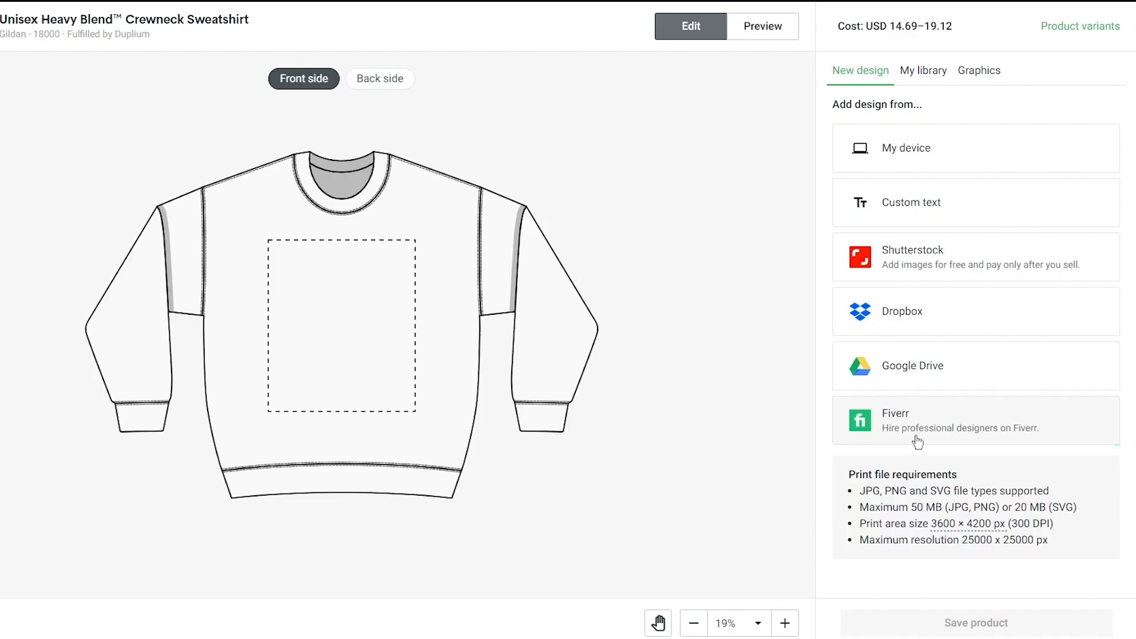
# - Look through the ready-made graphics categories, from Love and Starter designs through Patterns, Abstract shapes and Education
pyautogui.click(746, 32)
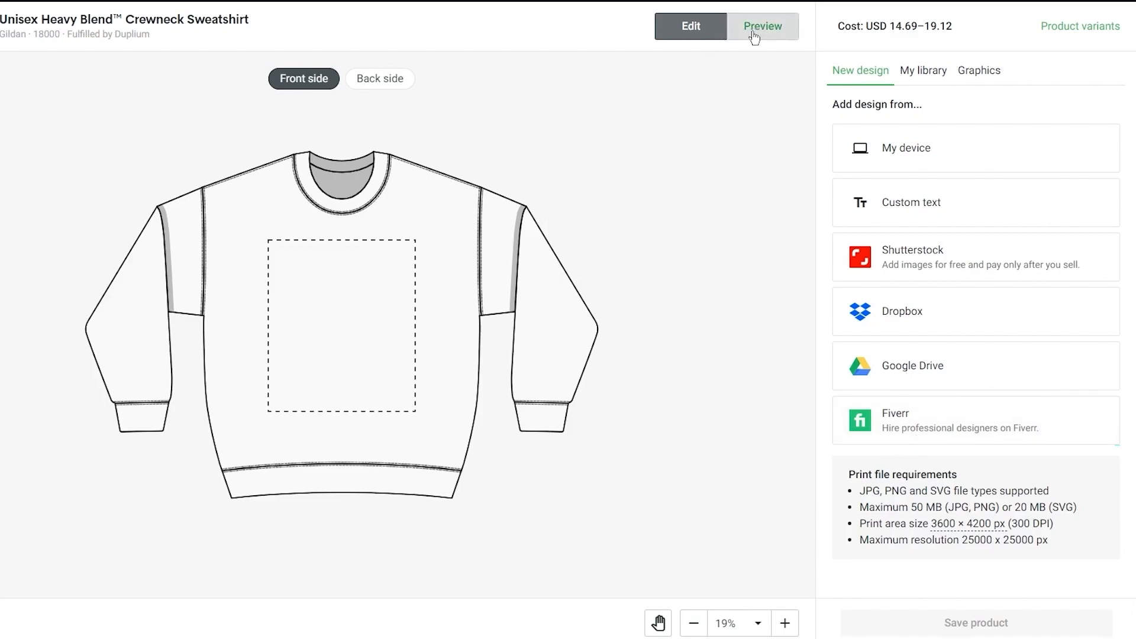
pyautogui.click(700, 36)
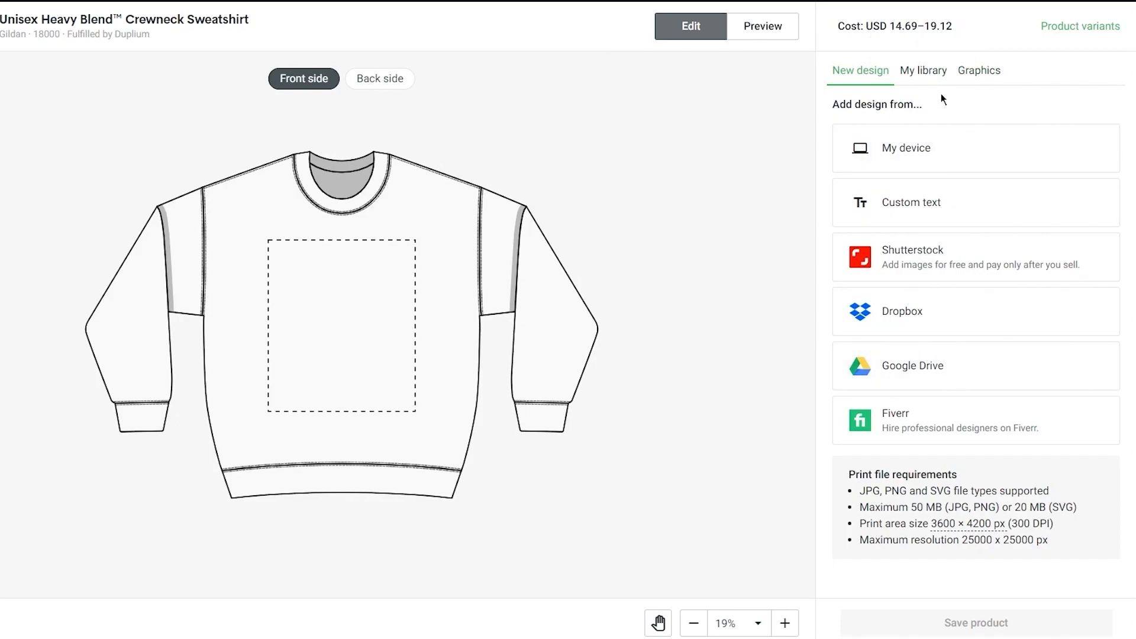
pyautogui.click(921, 72)
pyautogui.click(971, 77)
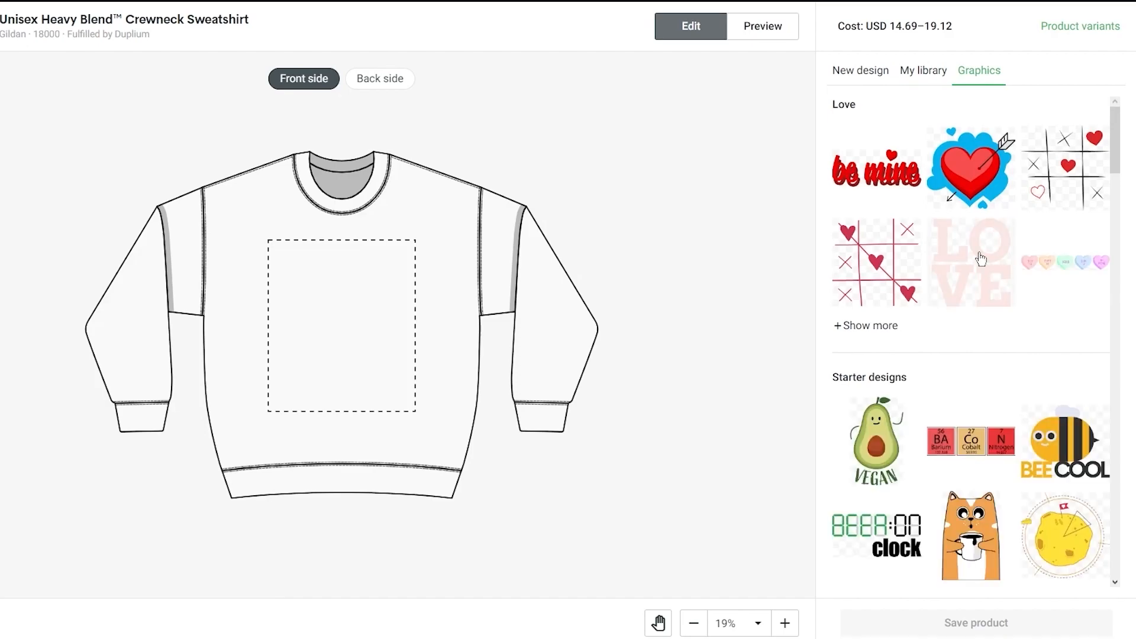
pyautogui.scroll(-10, 980, 258)
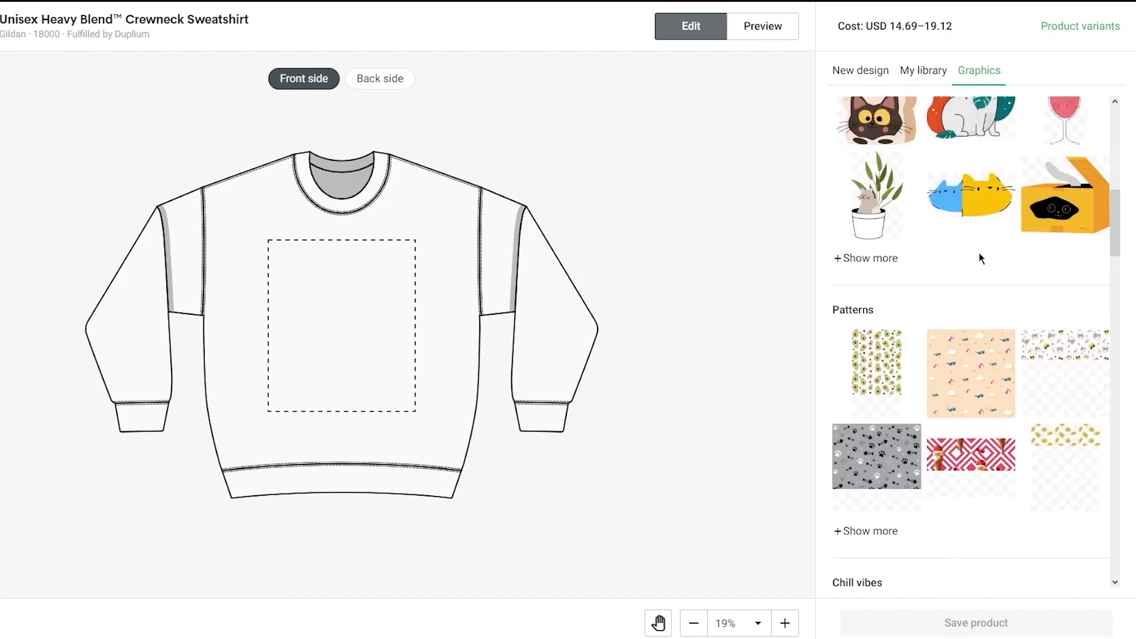
pyautogui.scroll(8, 978, 253)
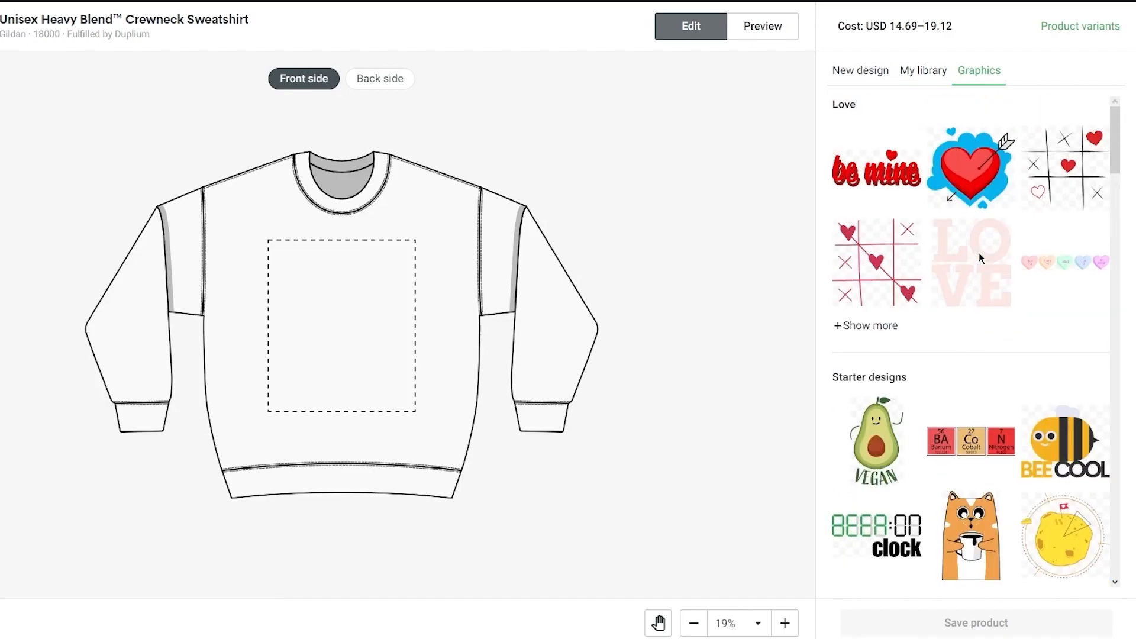
pyautogui.scroll(-15, 978, 253)
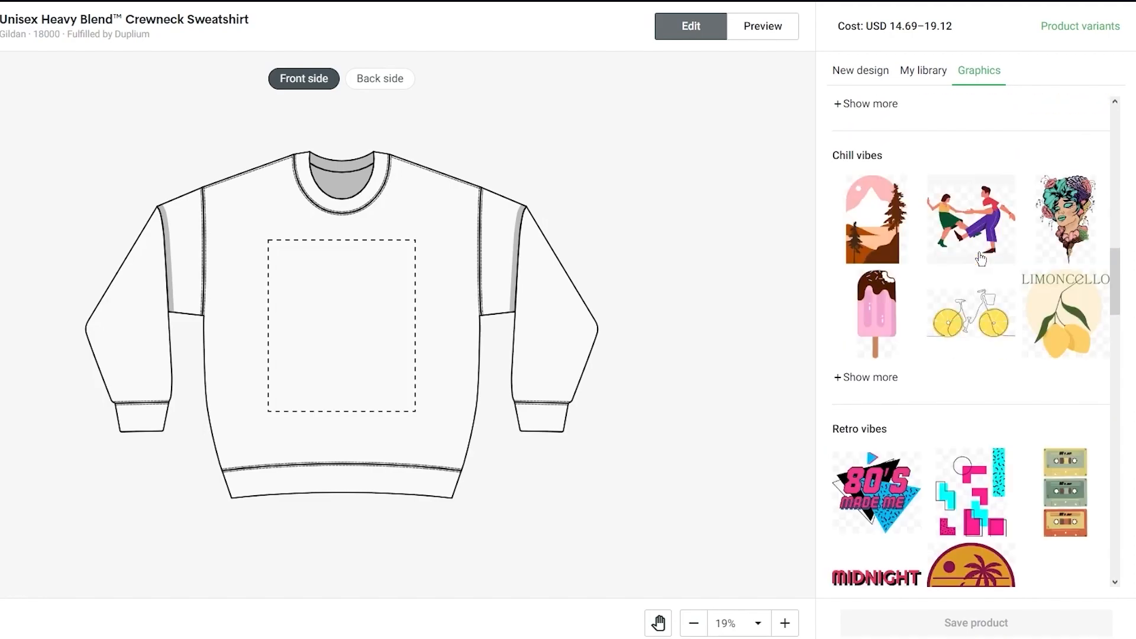
pyautogui.scroll(-10, 980, 259)
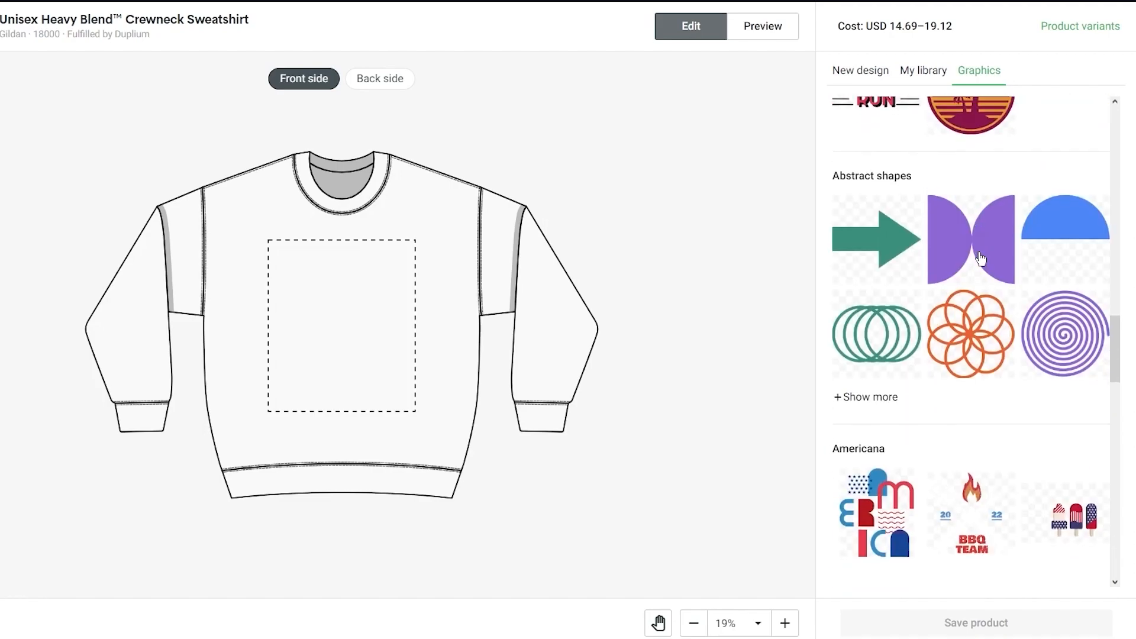
pyautogui.scroll(-6, 980, 258)
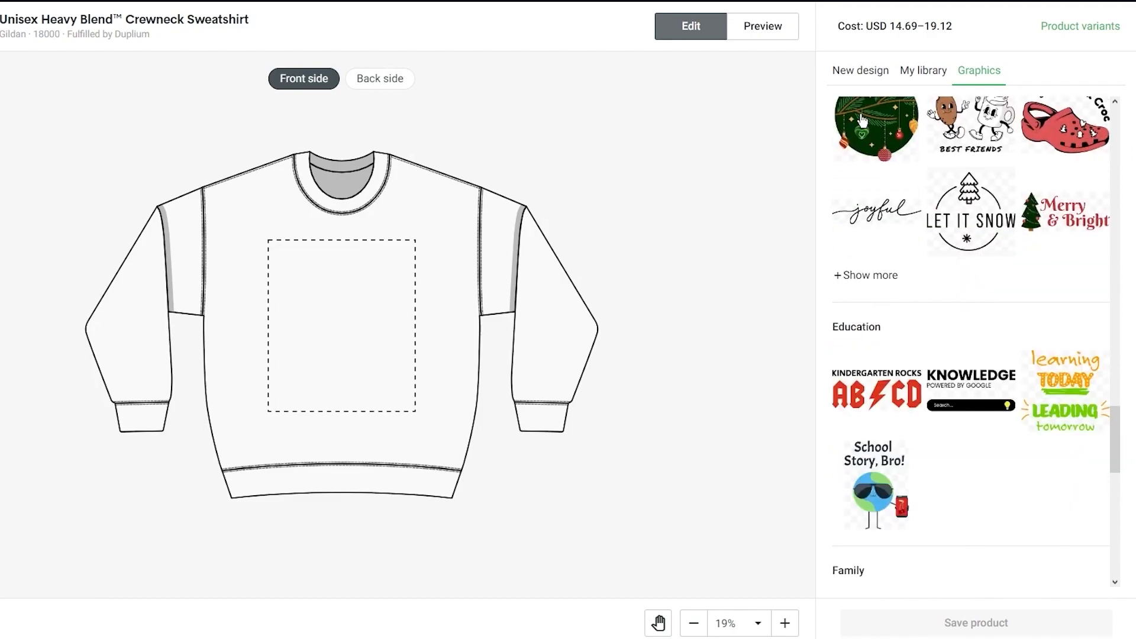
# - Add a new custom text layer to the sweatshirt's front print area
pyautogui.click(861, 71)
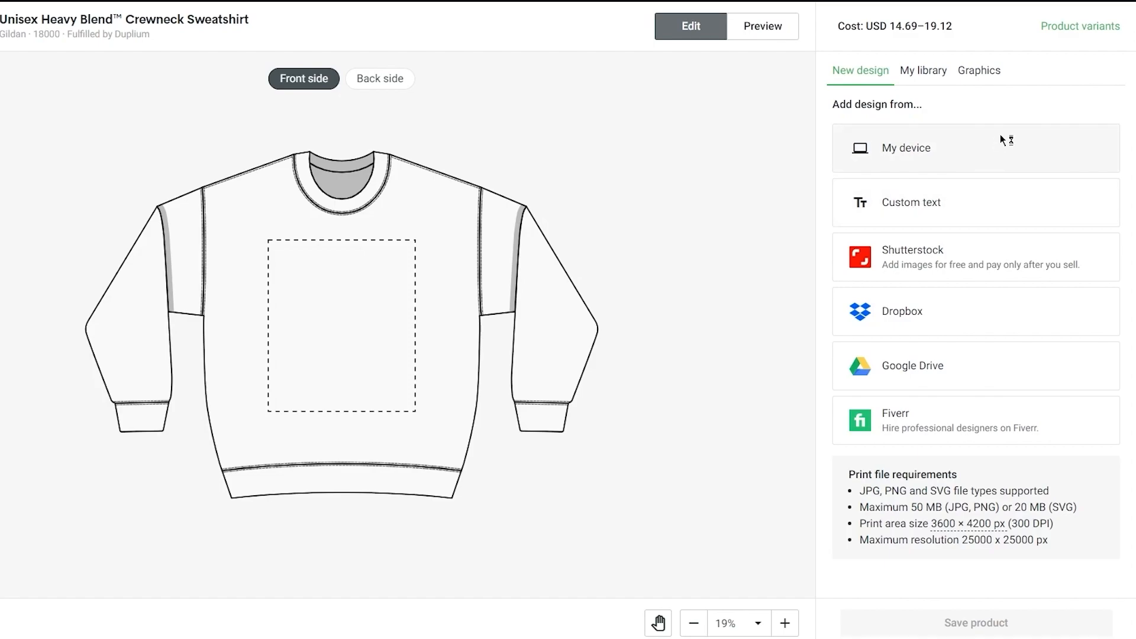
pyautogui.doubleClick(36, 39)
pyautogui.click(910, 224)
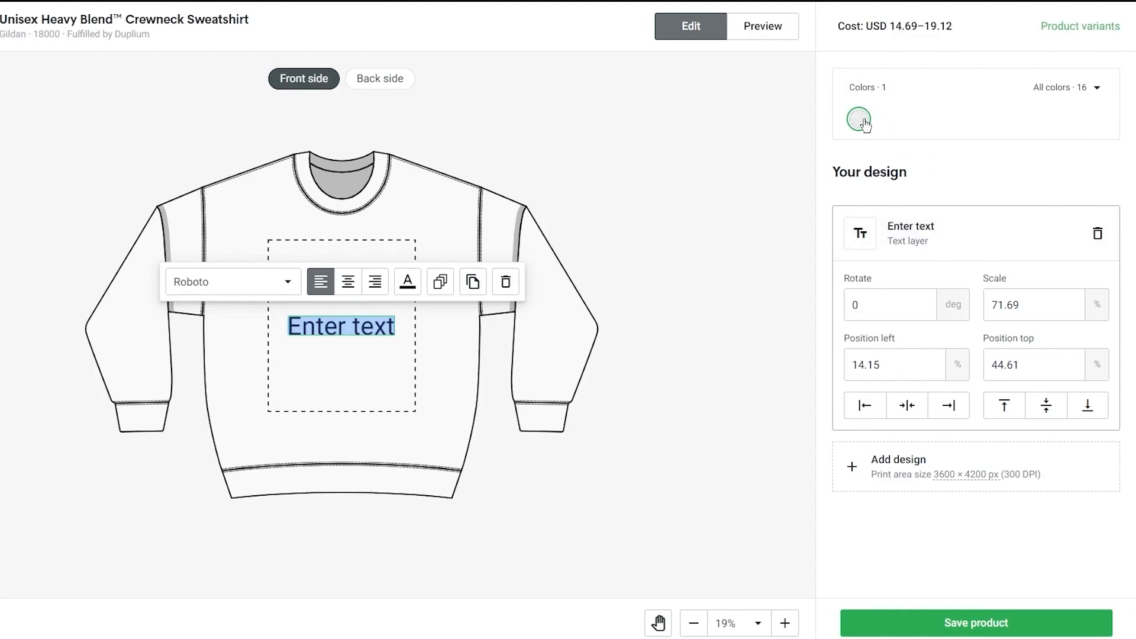
# - Add Orange and Red as sweatshirt colors, and make a variant-specific design for Red
pyautogui.click(1096, 88)
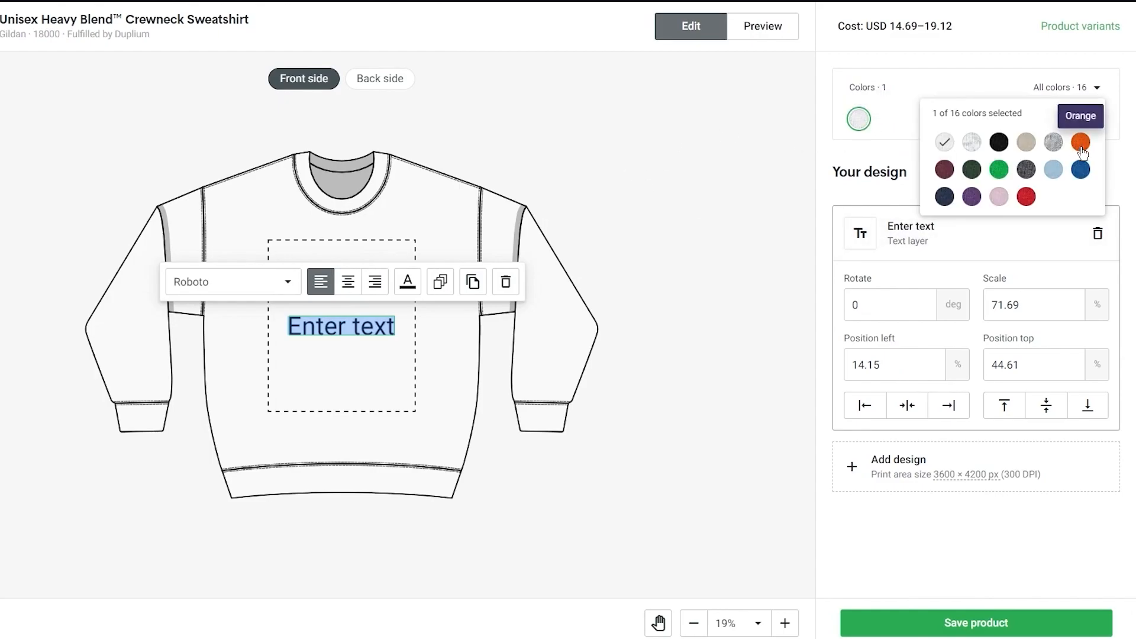
pyautogui.click(1080, 145)
pyautogui.click(1028, 197)
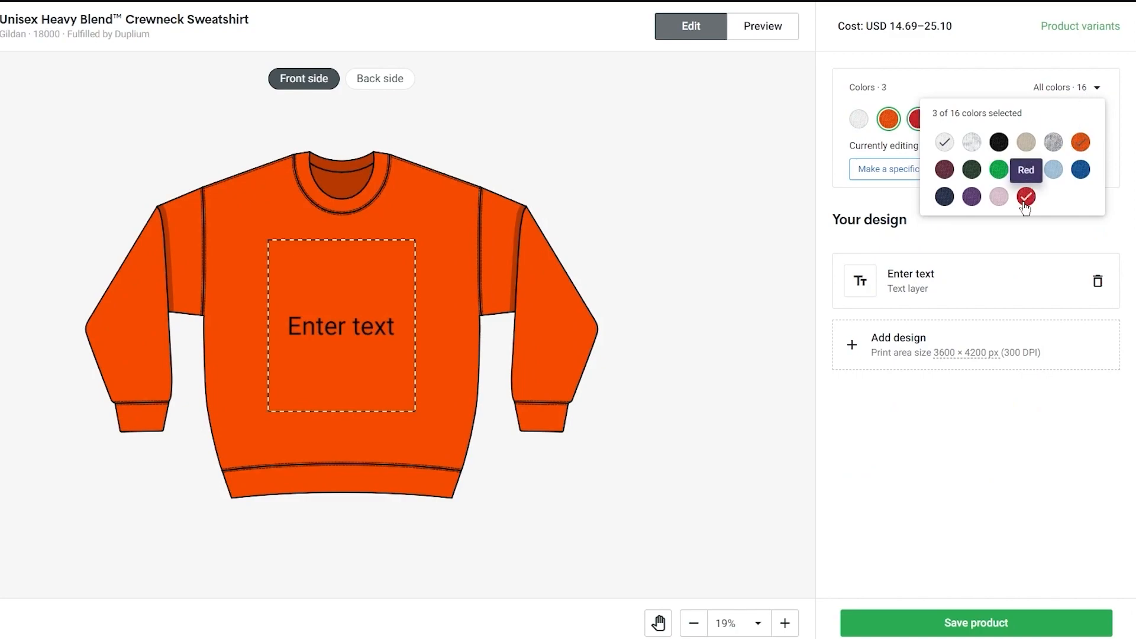
pyautogui.click(881, 203)
pyautogui.click(986, 171)
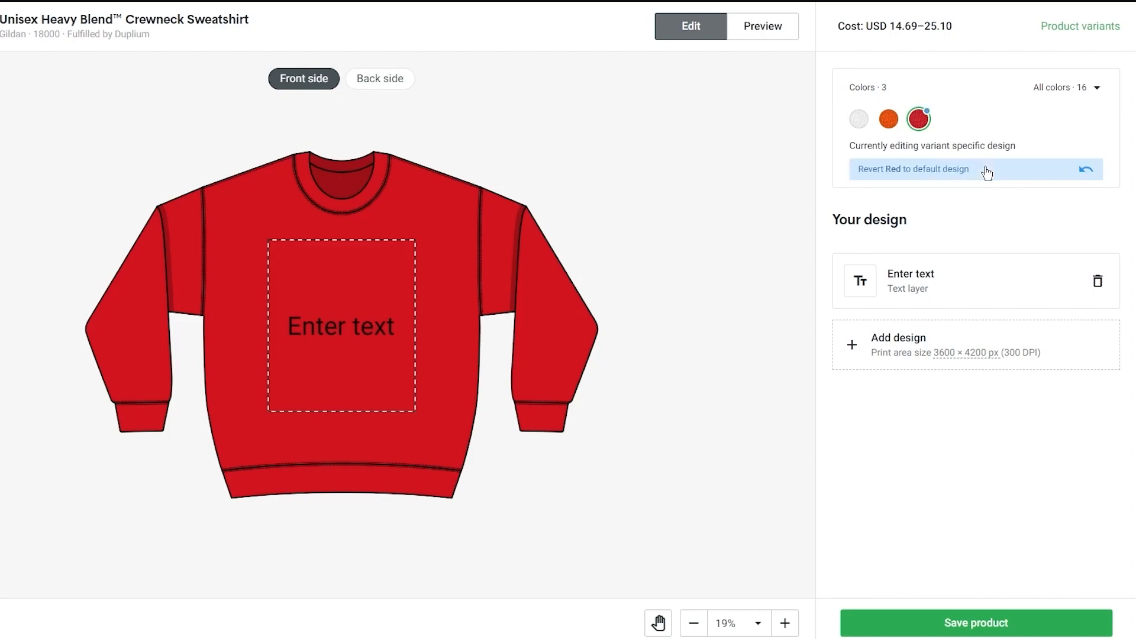
# - Try the Black Ops One font on the red sweatshirt's text layer, and settle on Grand Hotel
pyautogui.click(876, 284)
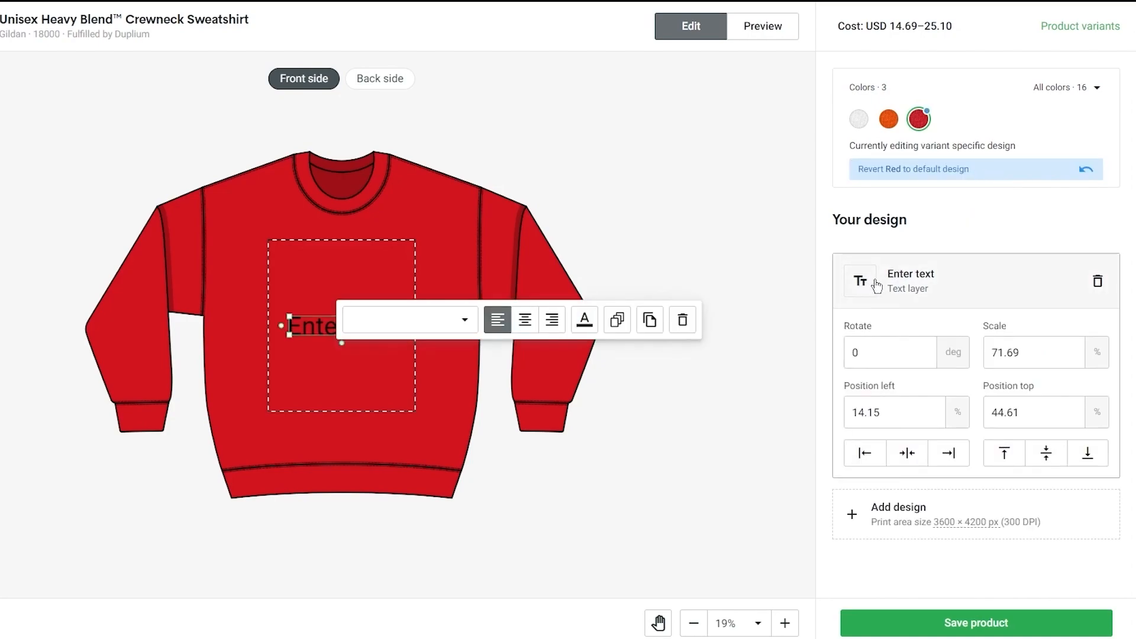
pyautogui.click(416, 319)
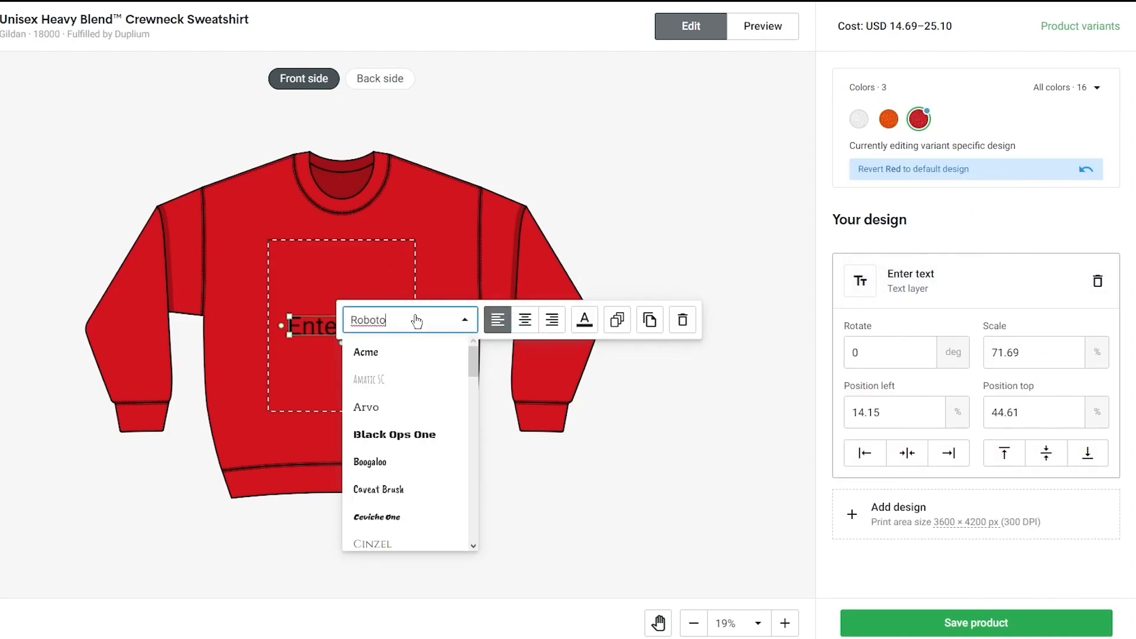
pyautogui.click(395, 435)
pyautogui.click(248, 284)
pyautogui.scroll(-6, 223, 408)
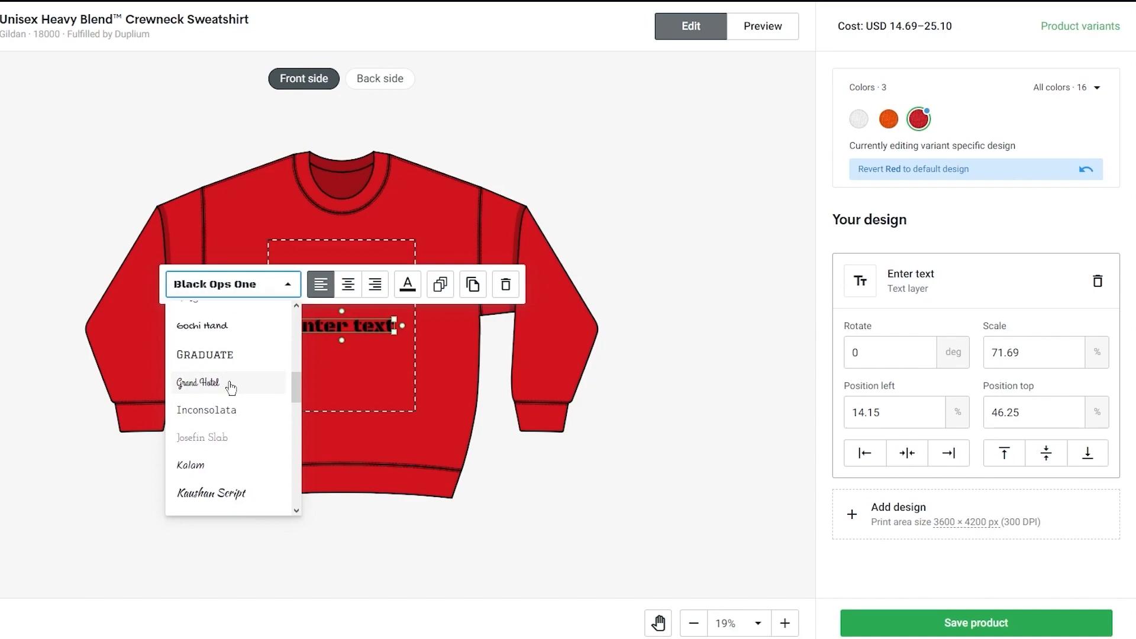
pyautogui.click(226, 382)
# - Replace the placeholder text with "Happy Valentine's Day"
pyautogui.doubleClick(368, 330)
pyautogui.press('BackSpace')
pyautogui.press('BackSpace')
pyautogui.press('BackSpace')
pyautogui.press('BackSpace')
pyautogui.press('BackSpace')
pyautogui.press('BackSpace')
pyautogui.press('BackSpace')
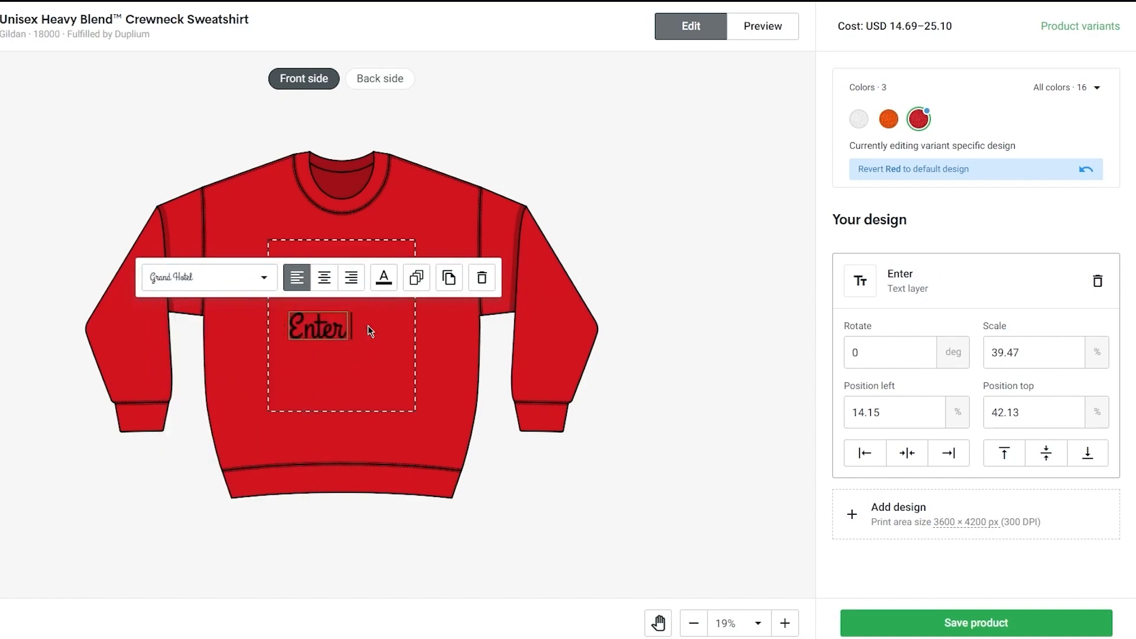
pyautogui.write('Ha')
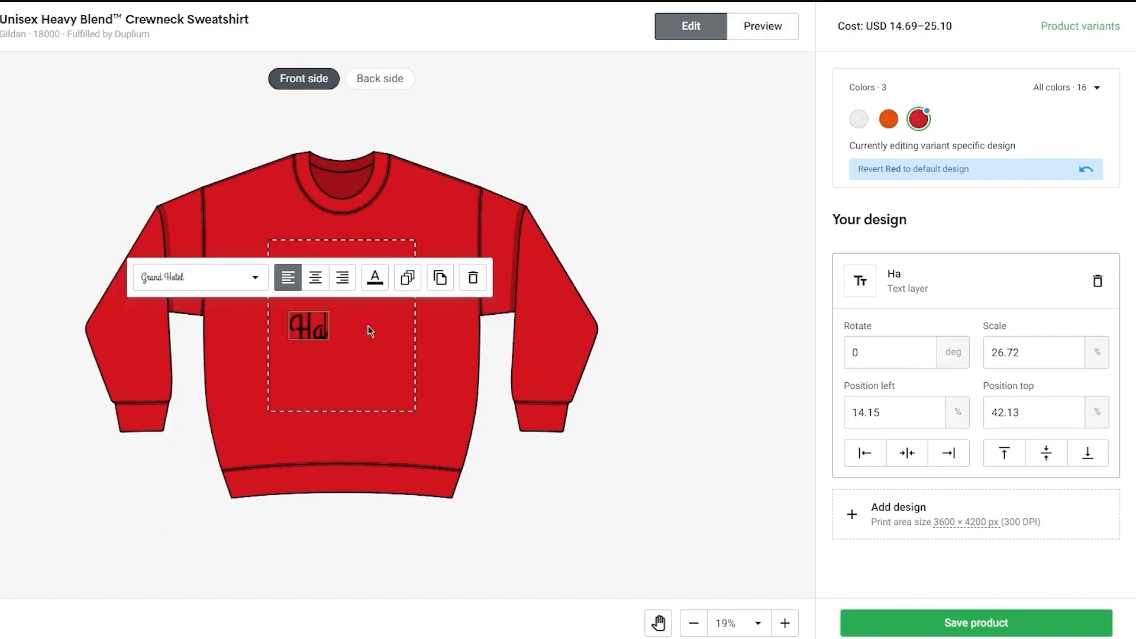
pyautogui.write("ppy Valentine's Day")
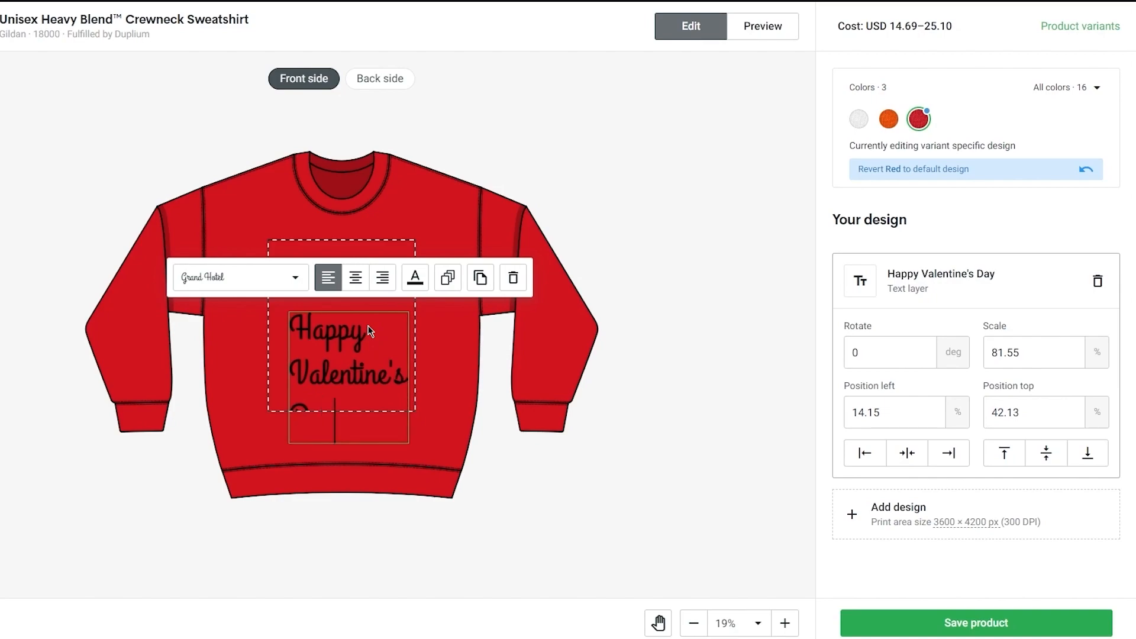
# - Center-align the text's lines and move the block up to the middle of the print area
pyautogui.click(356, 277)
pyautogui.moveTo(364, 335); pyautogui.dragTo(356, 287)
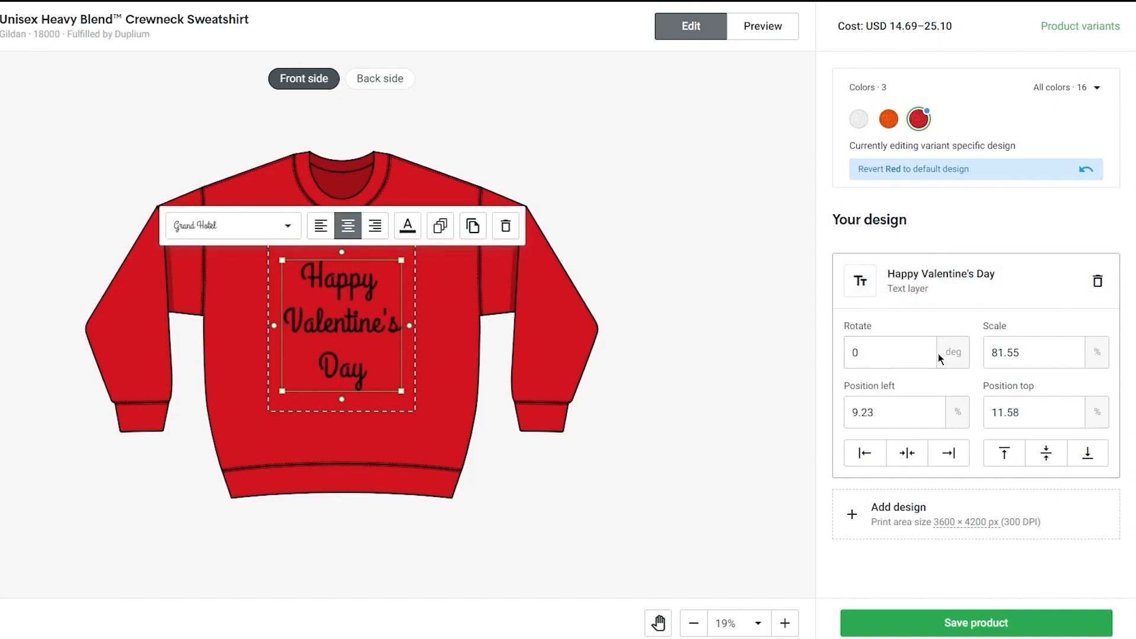
# - Change the color of the "Happy Valentine's Day" text to white
pyautogui.click(407, 225)
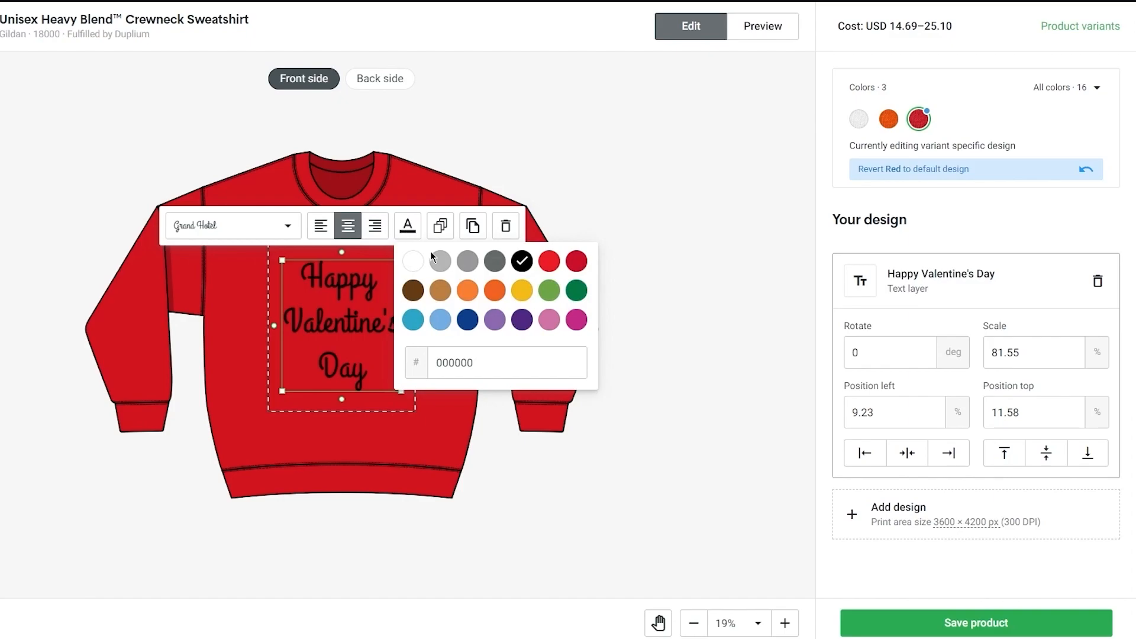
pyautogui.click(414, 261)
pyautogui.click(465, 335)
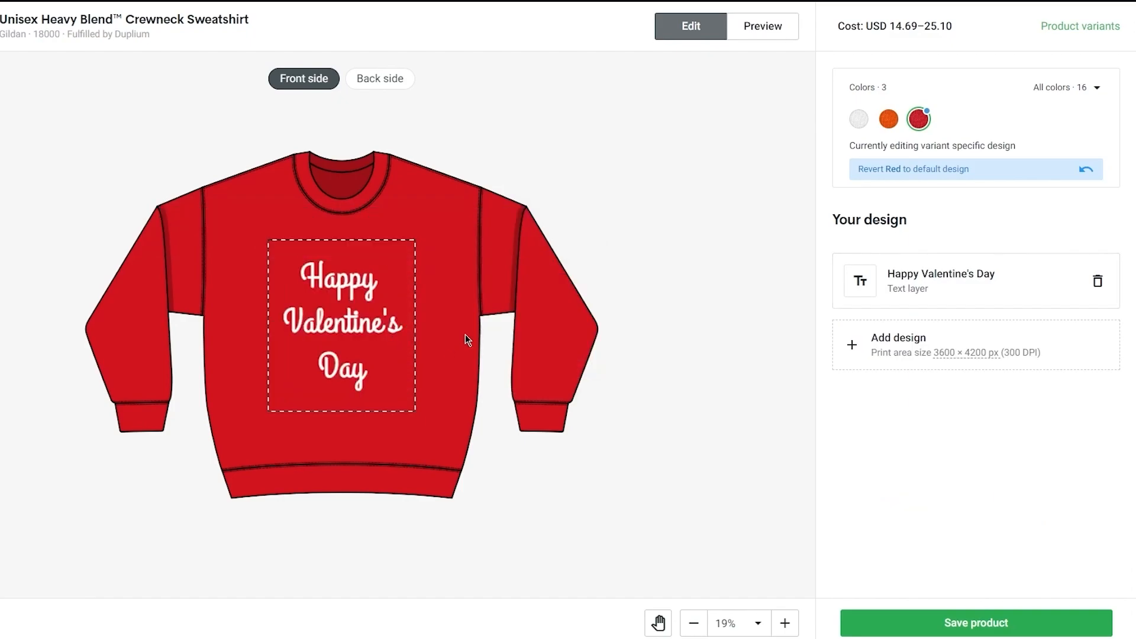
# - Enlarge the "Happy Valentine's Day" text from opposite corners so it spans the full width of the print area
pyautogui.click(343, 307)
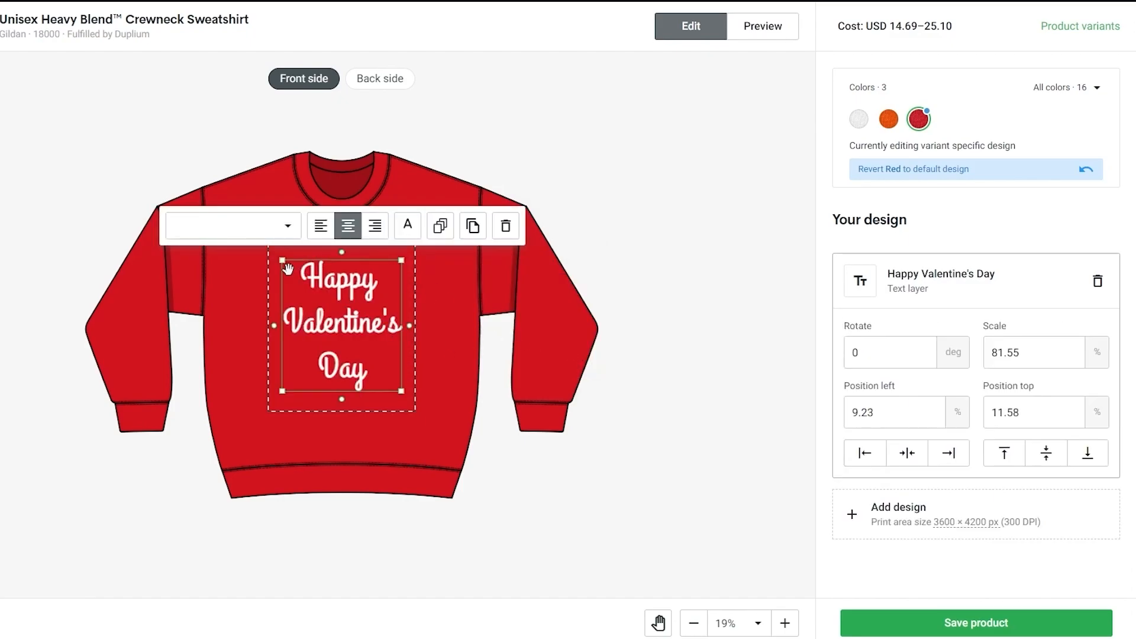
pyautogui.click(284, 266)
pyautogui.click(251, 264)
pyautogui.click(292, 273)
pyautogui.click(298, 272)
pyautogui.click(305, 271)
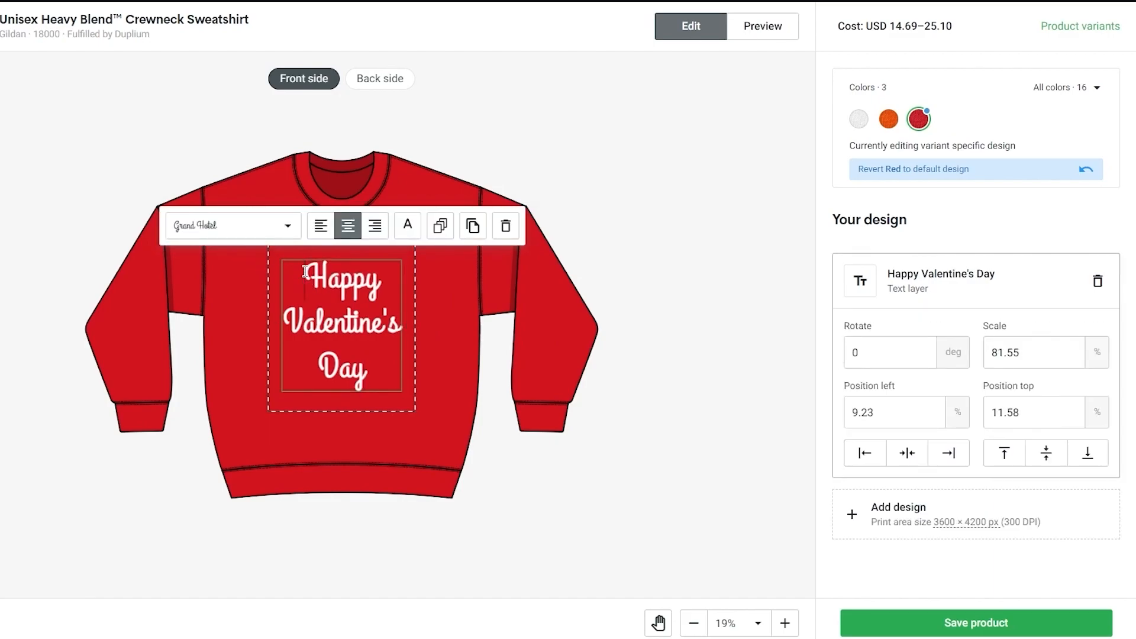
pyautogui.click(416, 301)
pyautogui.click(350, 287)
pyautogui.moveTo(283, 262); pyautogui.dragTo(270, 247)
pyautogui.moveTo(399, 391); pyautogui.dragTo(407, 407)
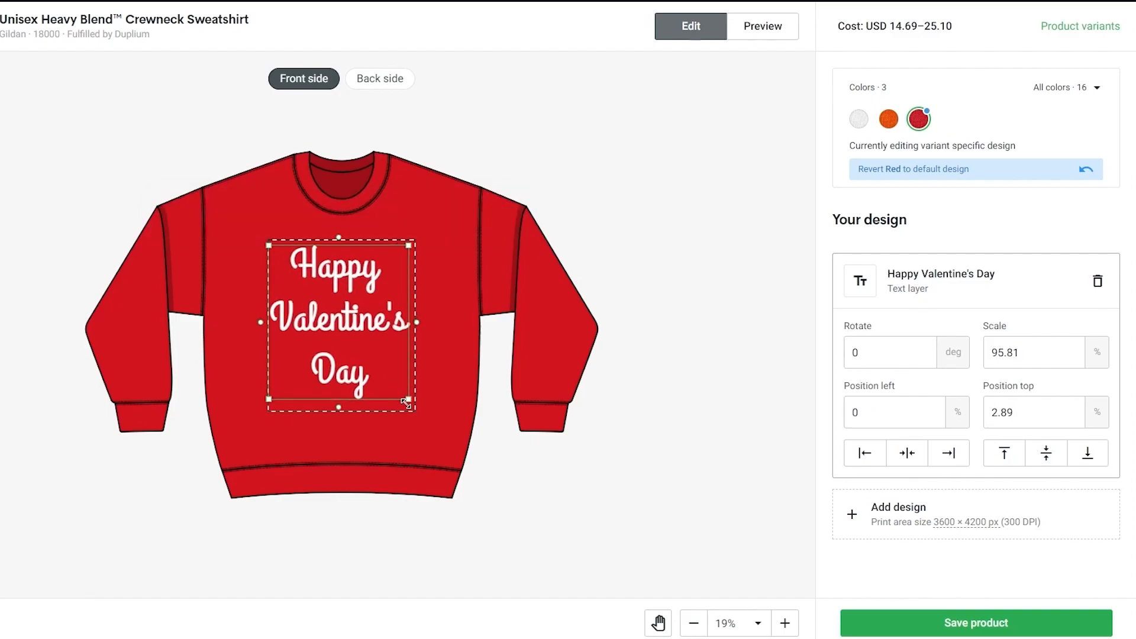
pyautogui.click(513, 402)
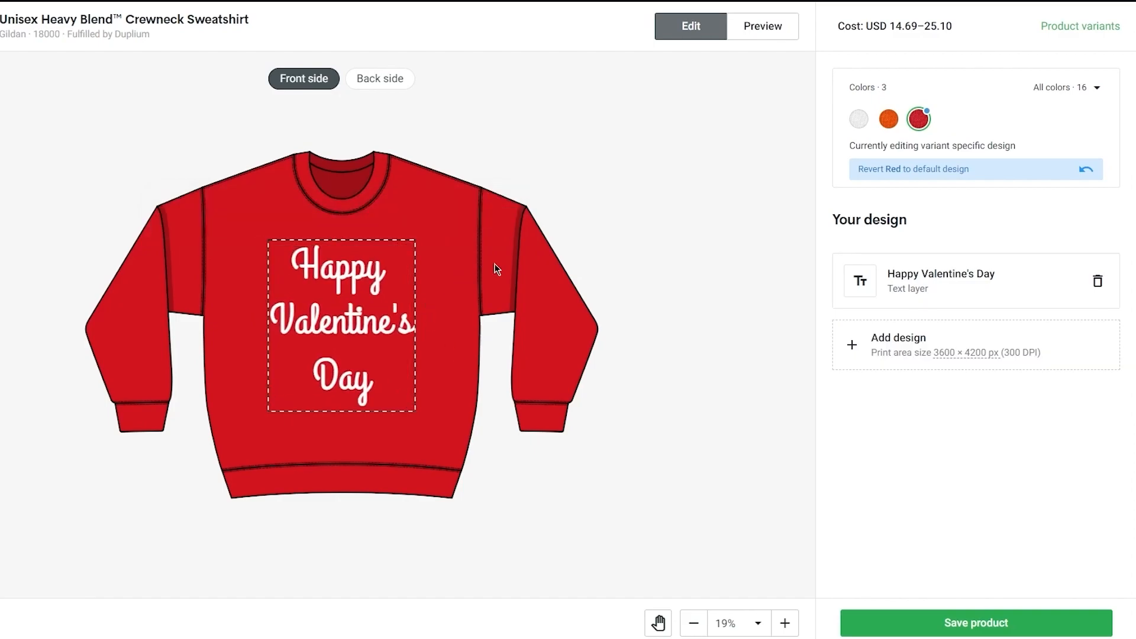
# - Add the red heart with an arrow and blue background from the Love graphics as a second design layer
pyautogui.click(864, 340)
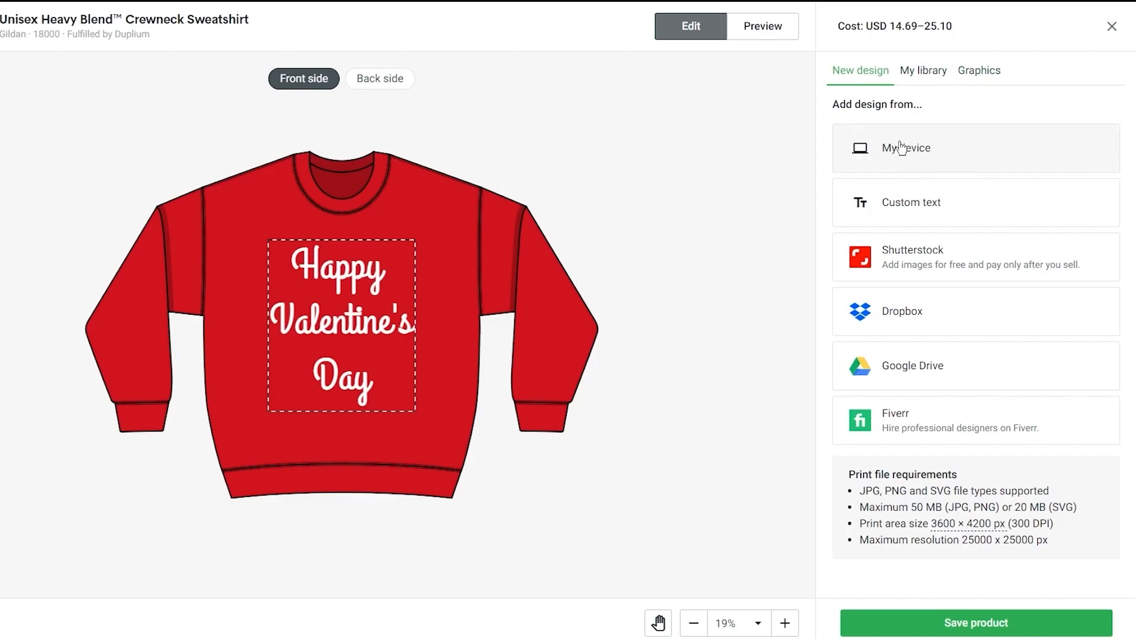
pyautogui.click(969, 65)
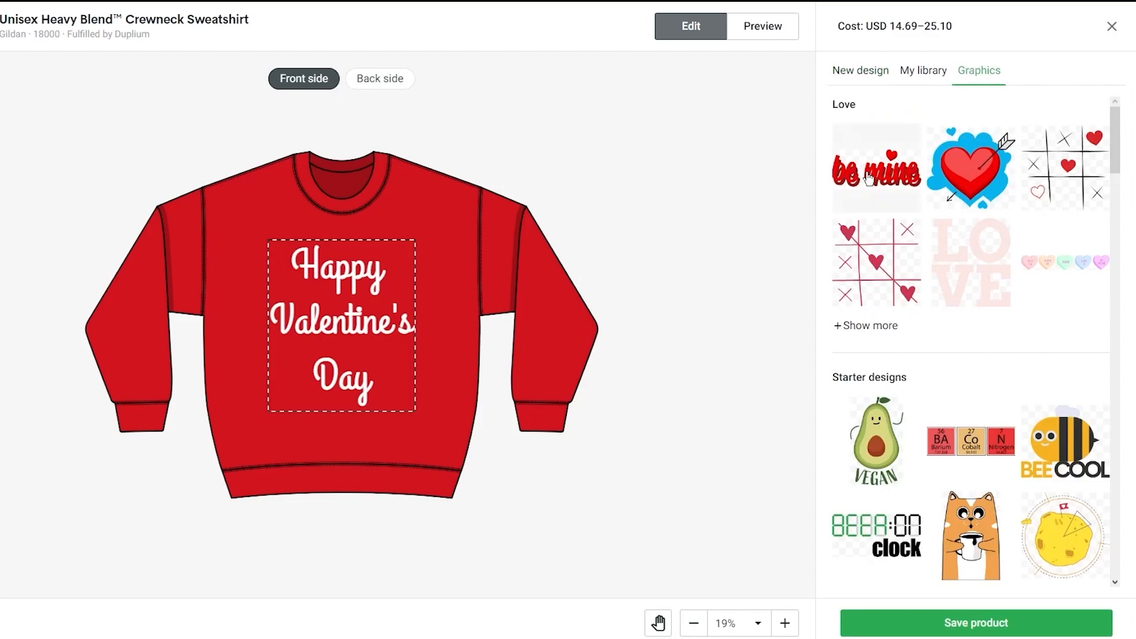
pyautogui.click(973, 163)
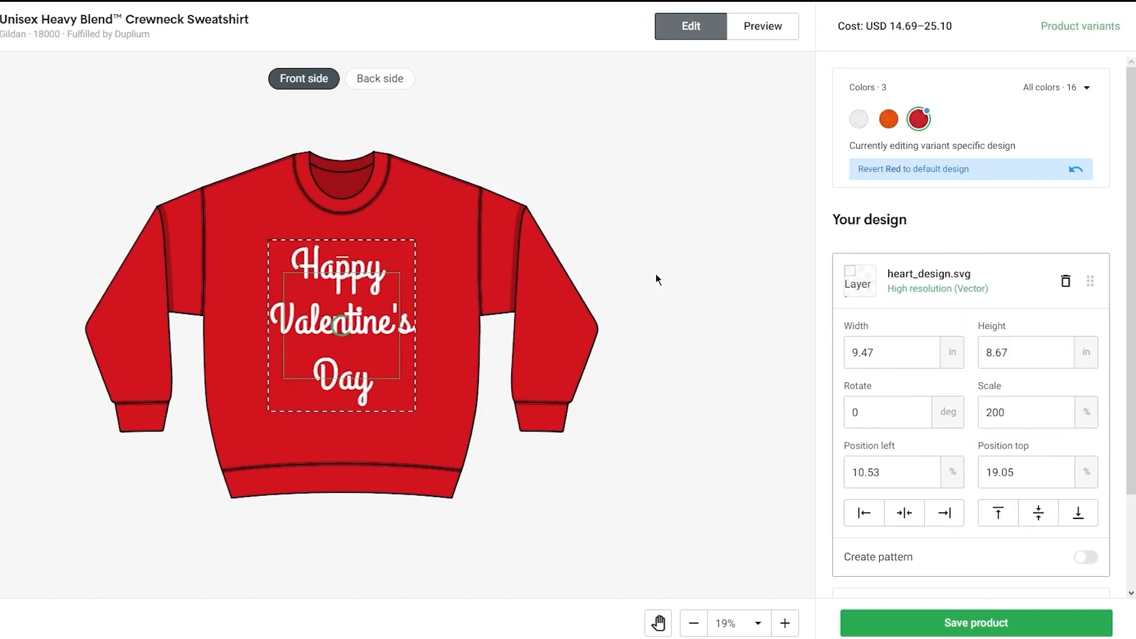
# - Shrink the heart graphic to about 3.05 by 2.79 in and place it, rotated about 31 degrees, beside the word "Day"
pyautogui.moveTo(366, 295); pyautogui.dragTo(400, 366)
pyautogui.click(402, 362)
pyautogui.click(398, 371)
pyautogui.click(495, 393)
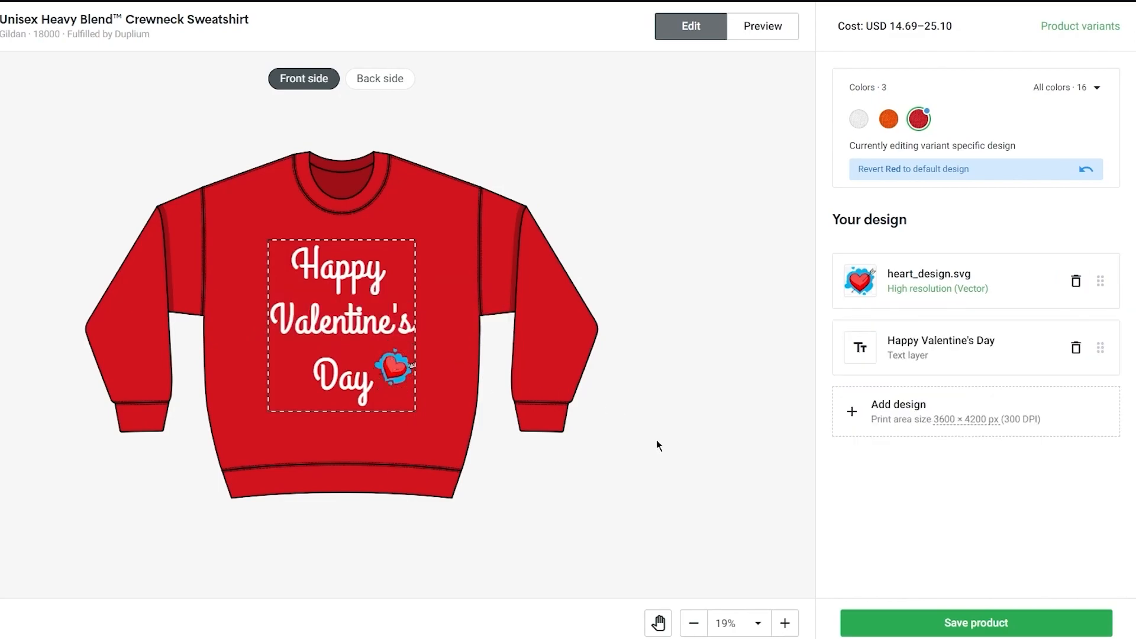
# - Turn the heart graphic into a repeating pattern and bring up its layout and spacing settings
pyautogui.click(953, 288)
pyautogui.scroll(-2, 1016, 497)
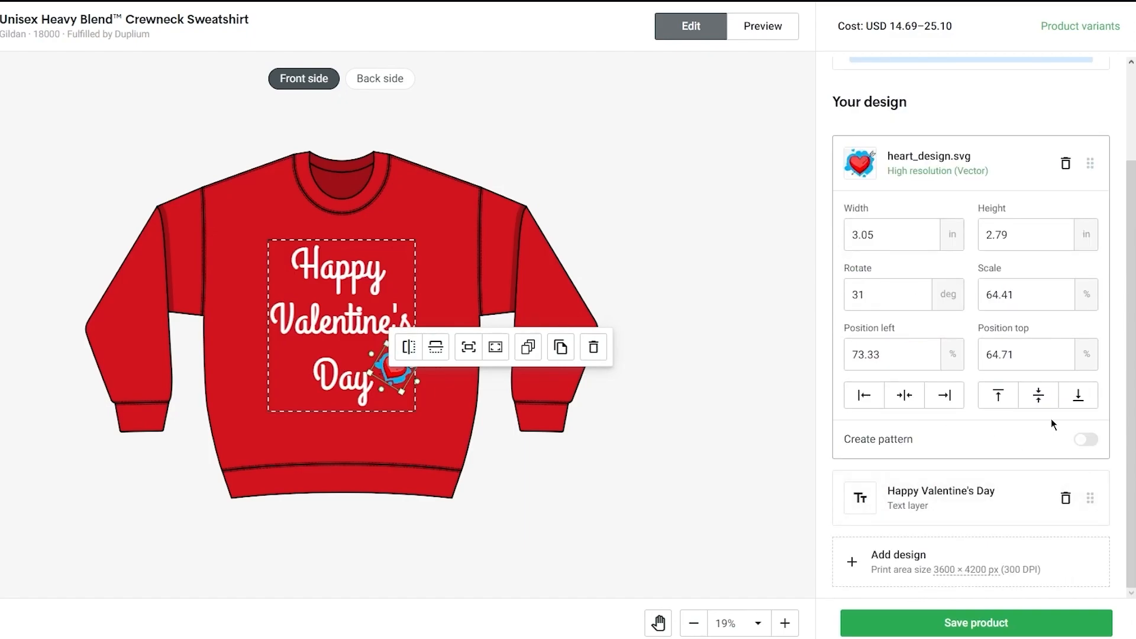
pyautogui.click(1093, 445)
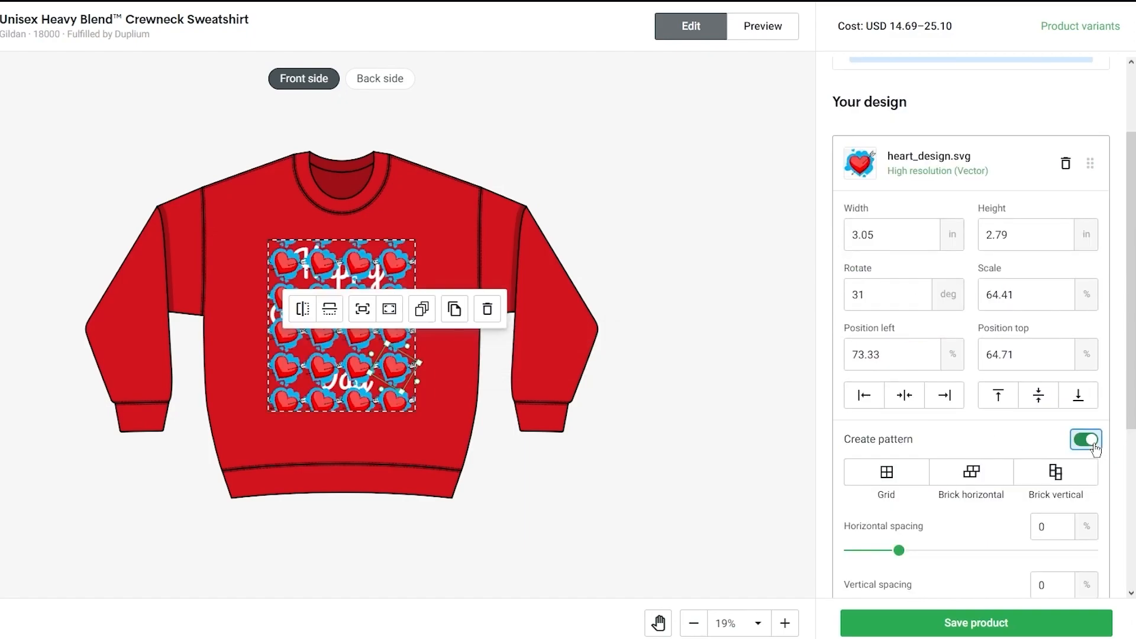
pyautogui.scroll(-4, 1085, 445)
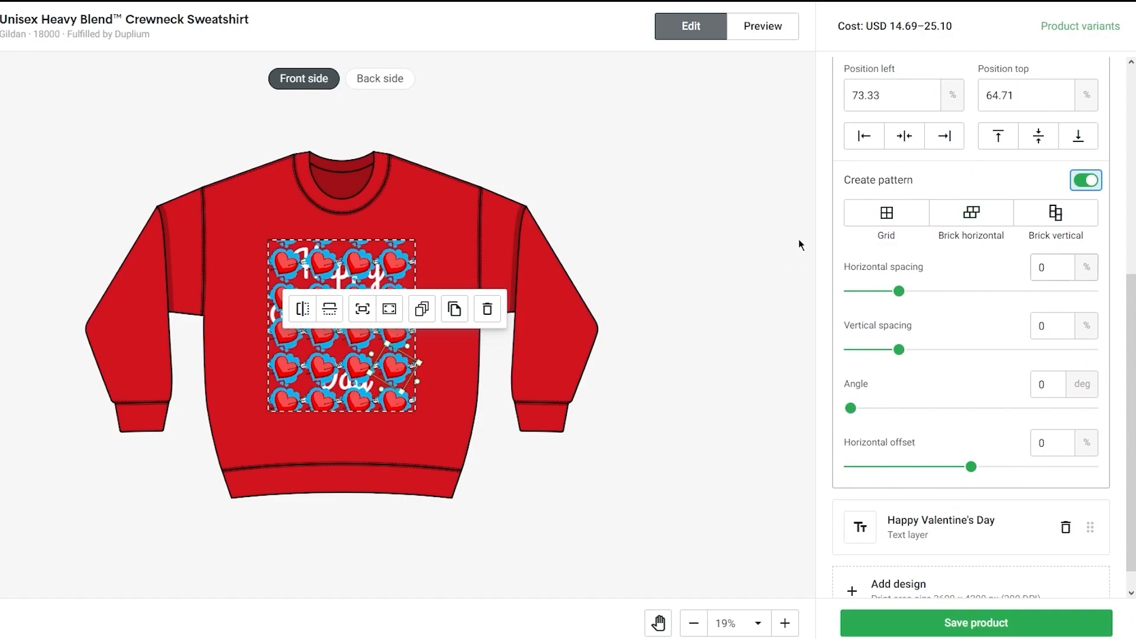
# - Turn off the heart graphic's repeating pattern and compare the orange variant's default design with the red one
pyautogui.scroll(2, 1011, 218)
pyautogui.click(1084, 280)
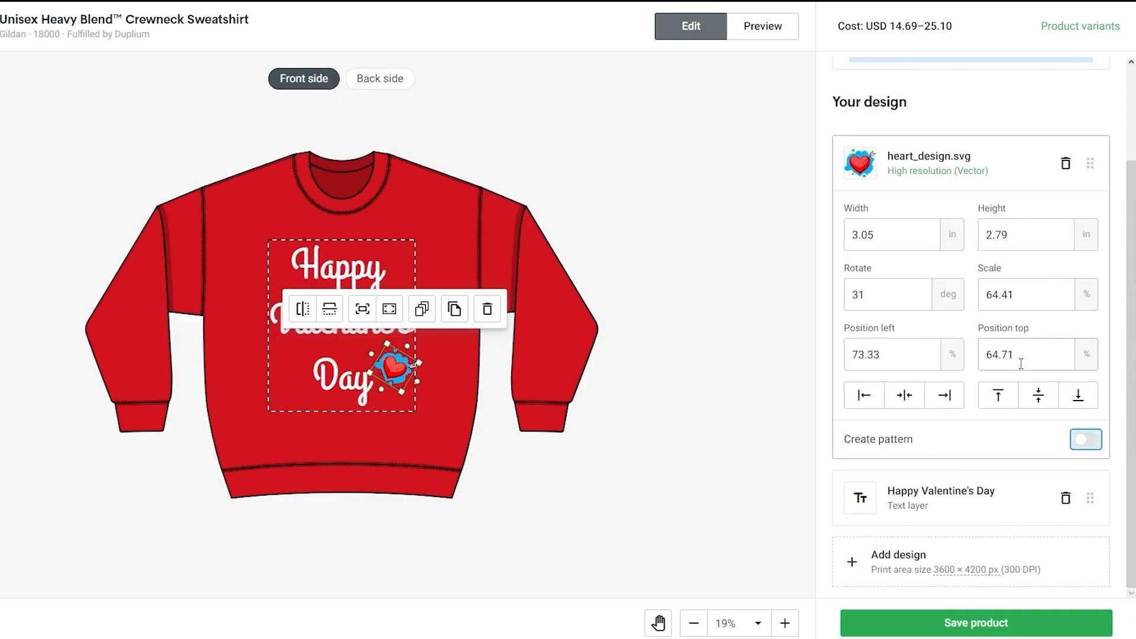
pyautogui.press('space')
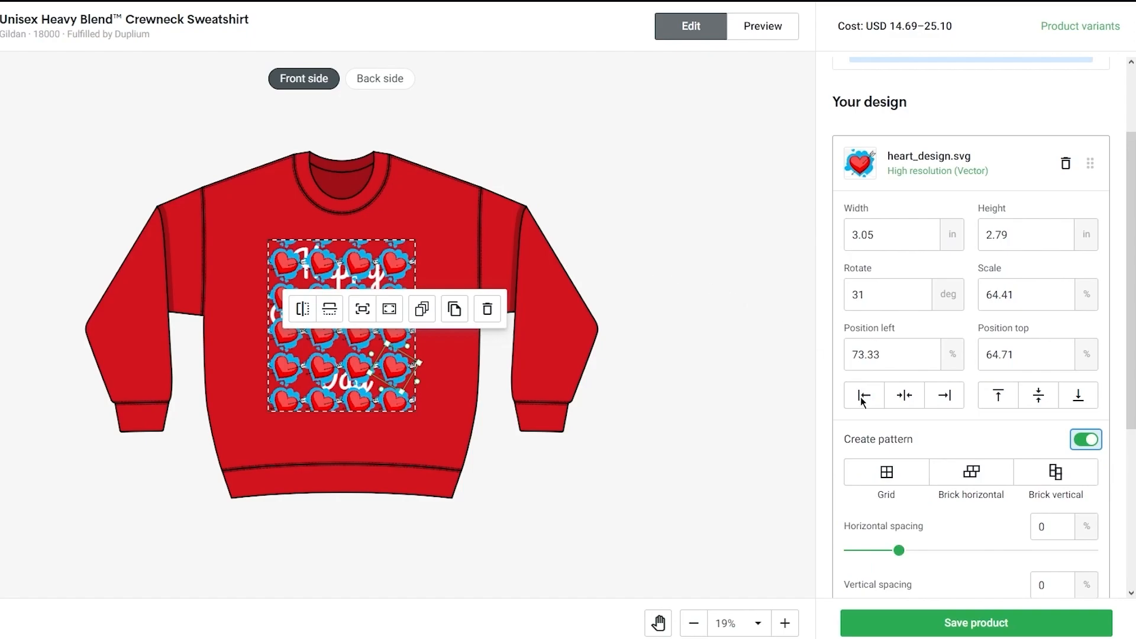
pyautogui.click(1086, 440)
pyautogui.click(653, 288)
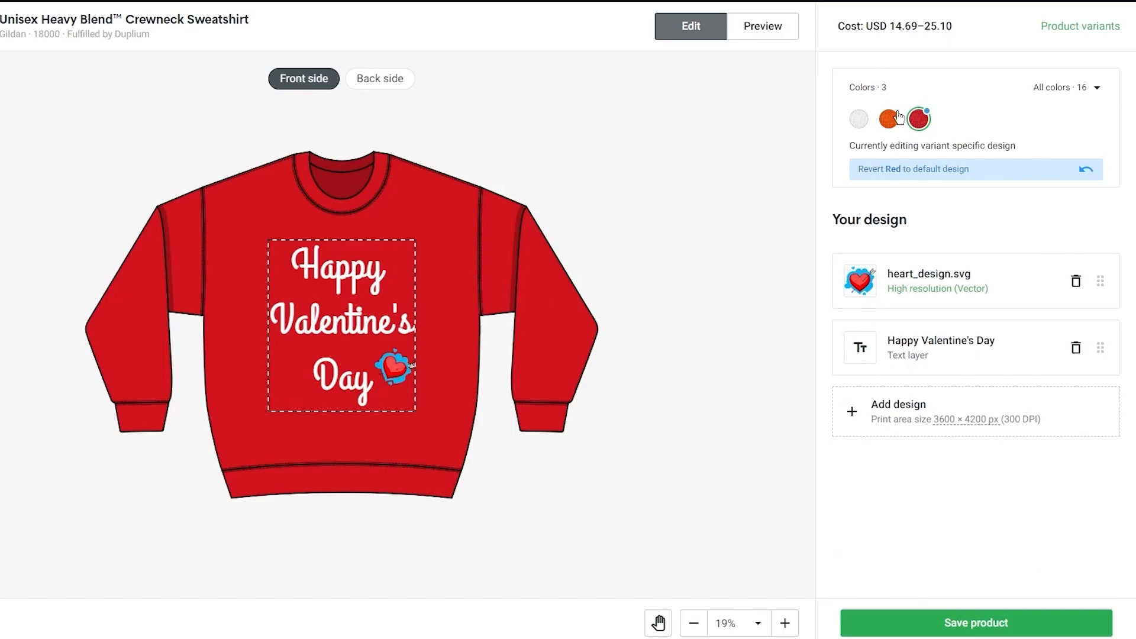
pyautogui.click(898, 125)
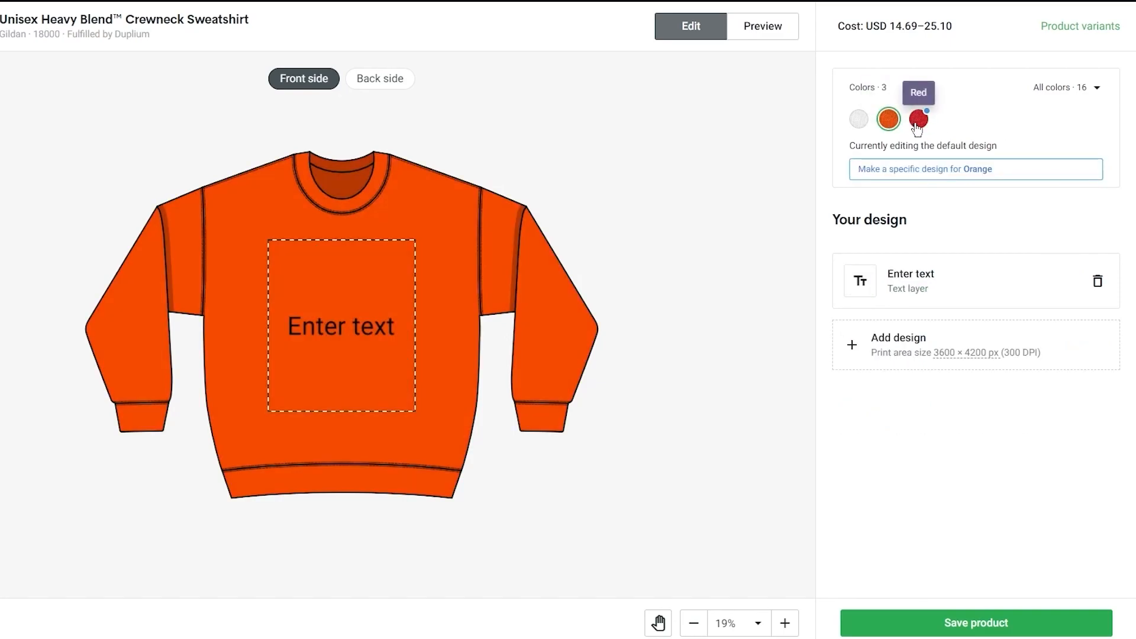
pyautogui.click(918, 120)
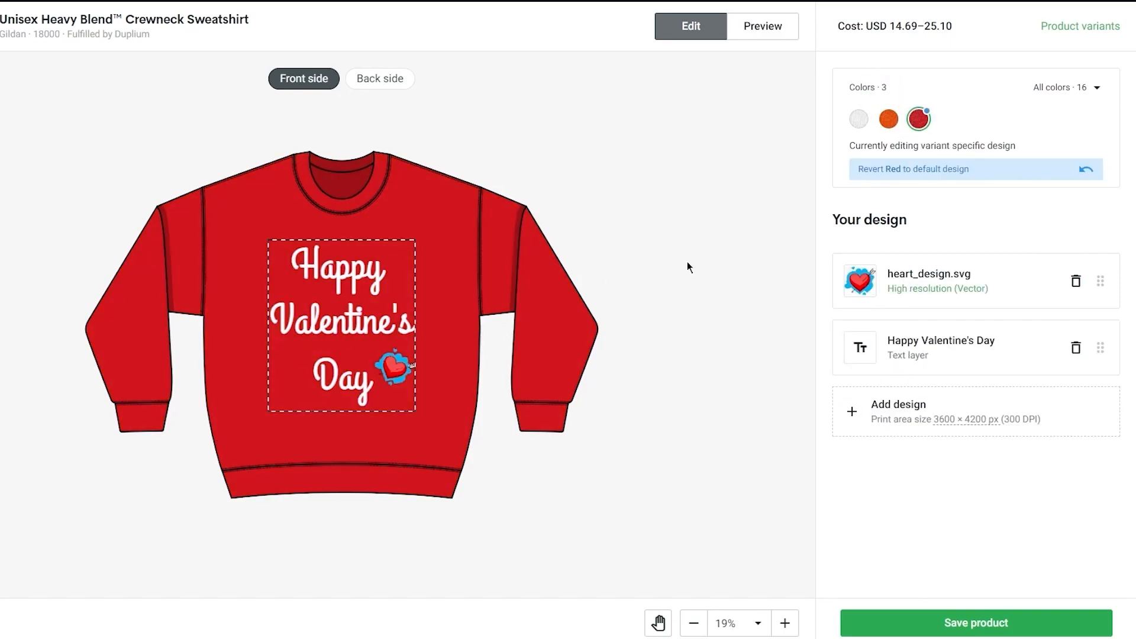
# - Browse the full Love graphics collection and try the red "be mine" design on the back of the red sweatshirt
pyautogui.click(396, 88)
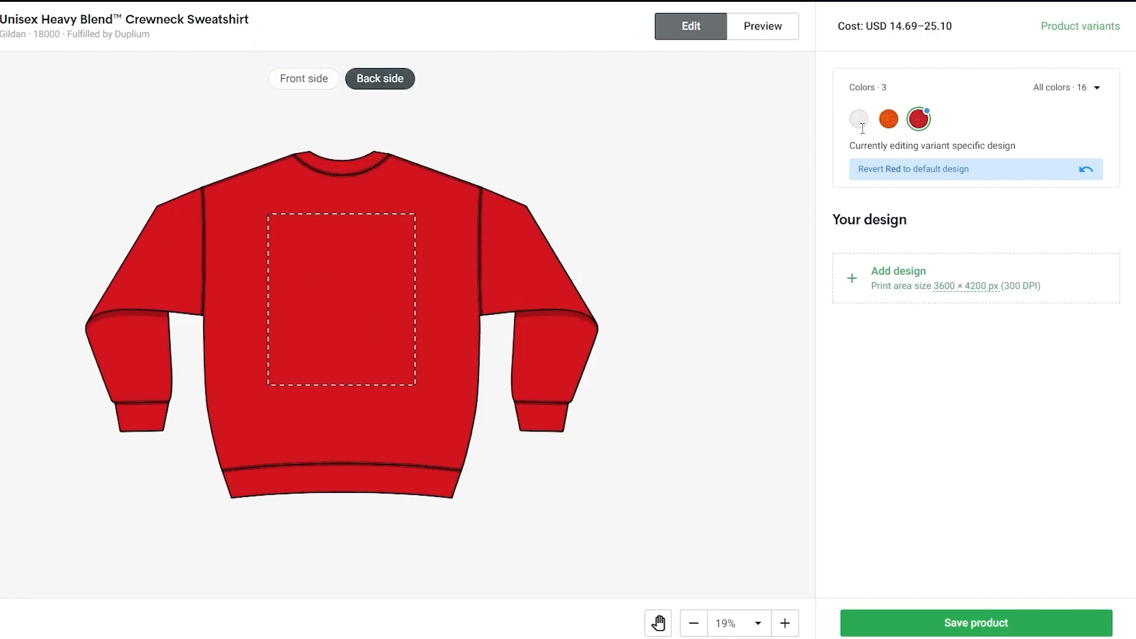
pyautogui.click(855, 275)
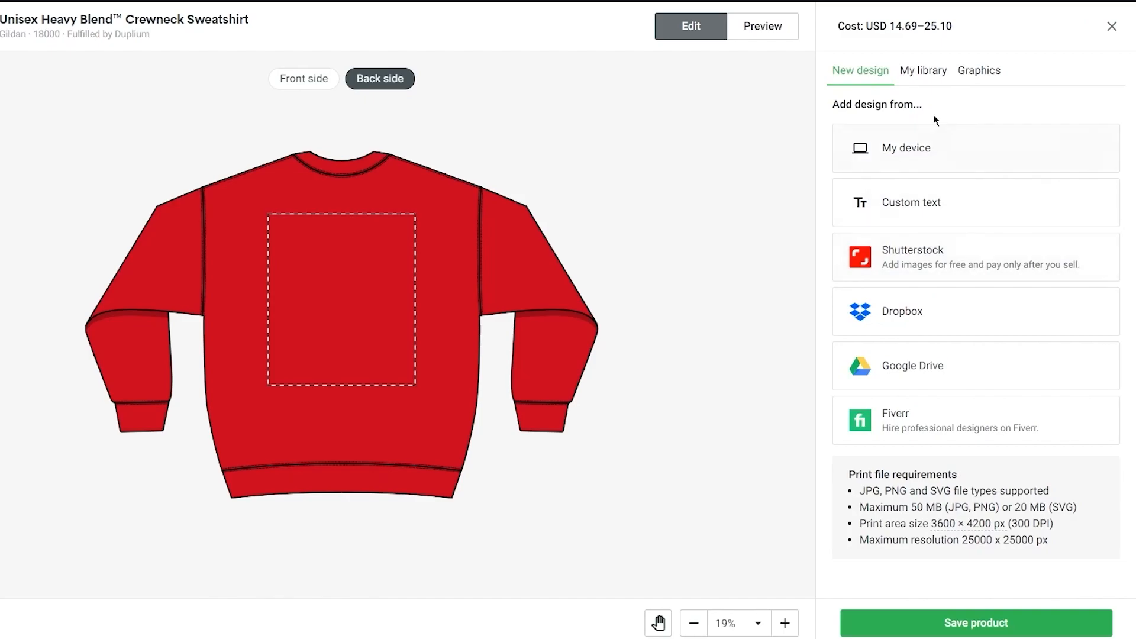
pyautogui.click(984, 71)
pyautogui.scroll(-4, 994, 293)
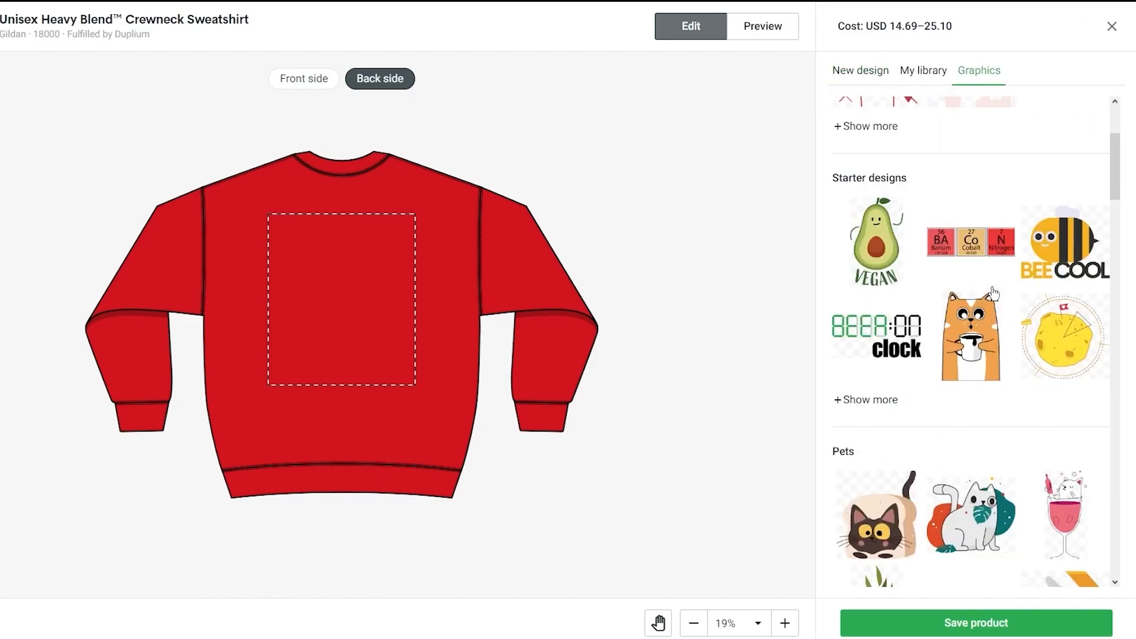
pyautogui.scroll(4, 994, 293)
pyautogui.click(853, 324)
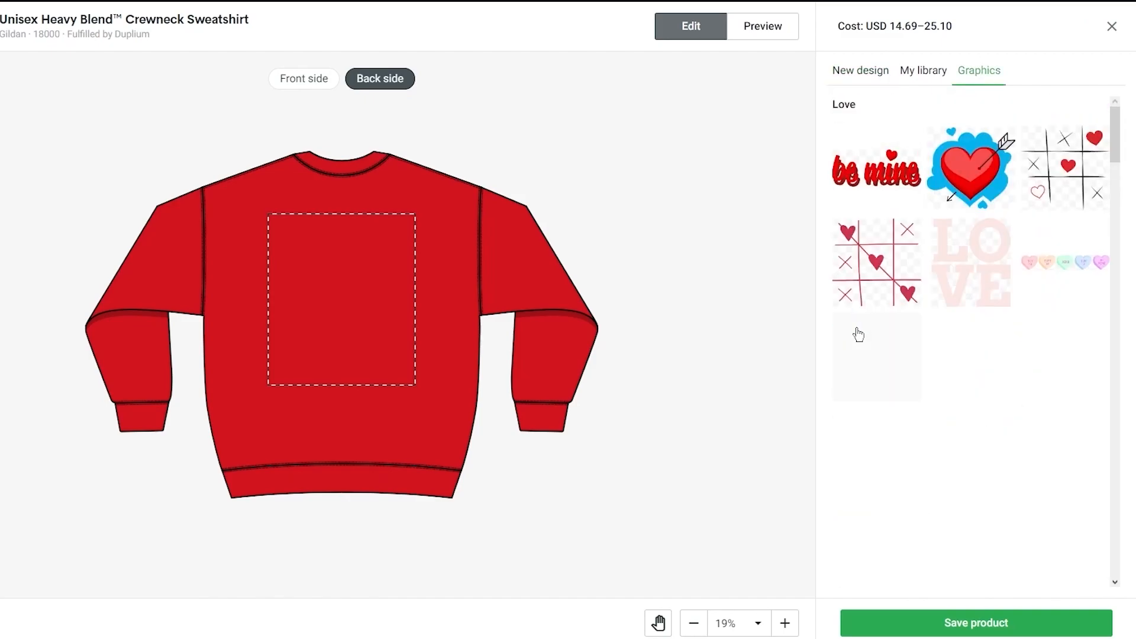
pyautogui.scroll(-3, 971, 380)
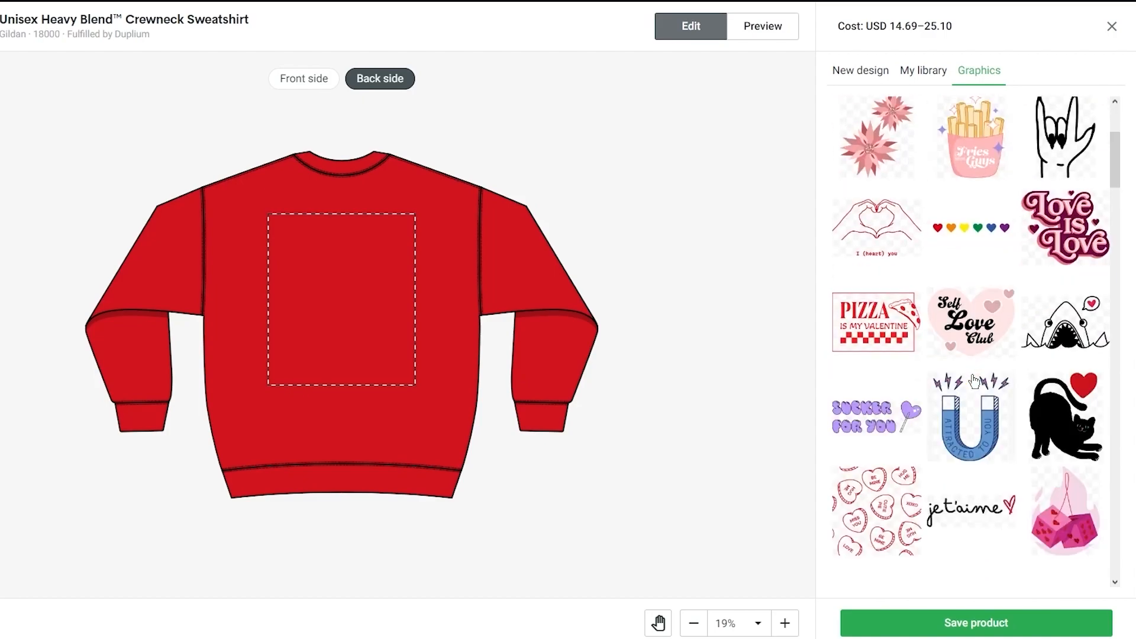
pyautogui.scroll(-5, 973, 379)
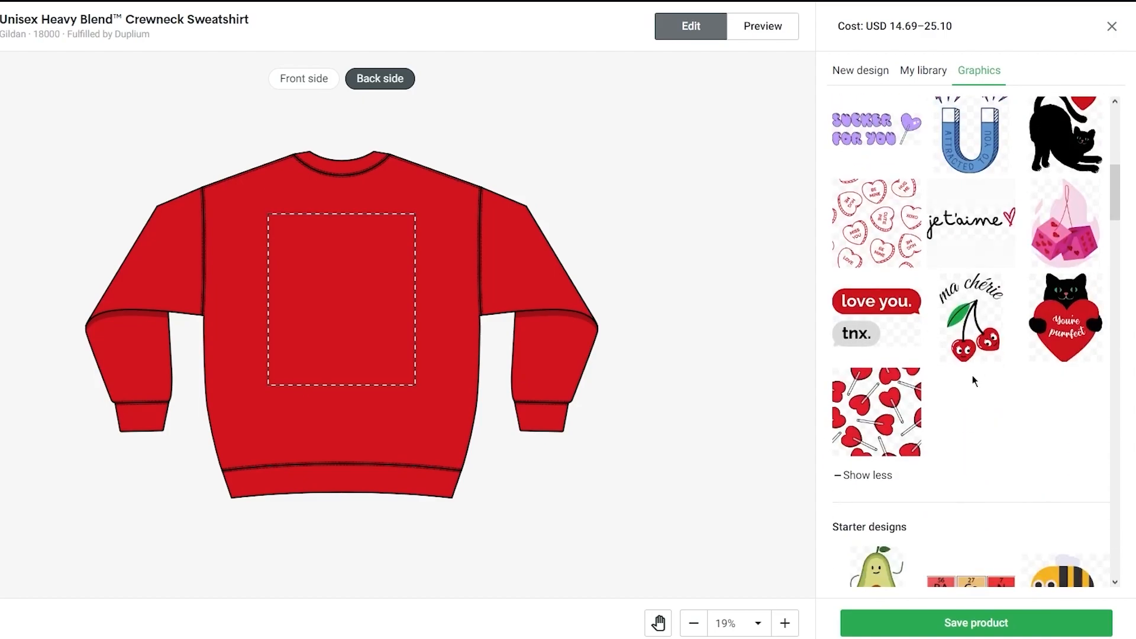
pyautogui.scroll(8, 979, 346)
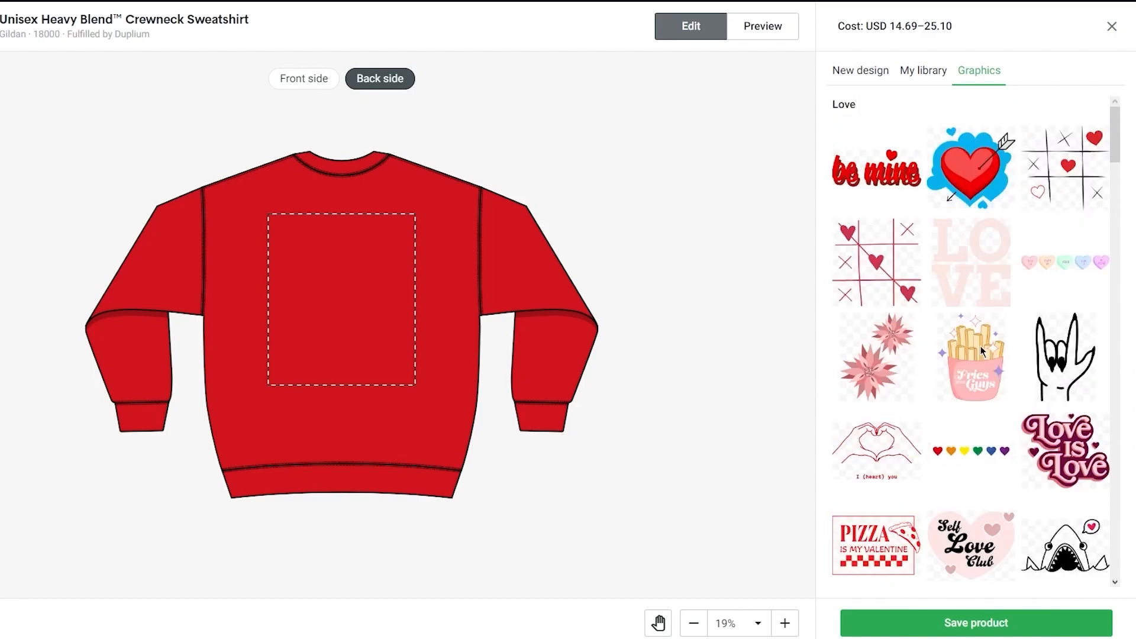
pyautogui.click(889, 182)
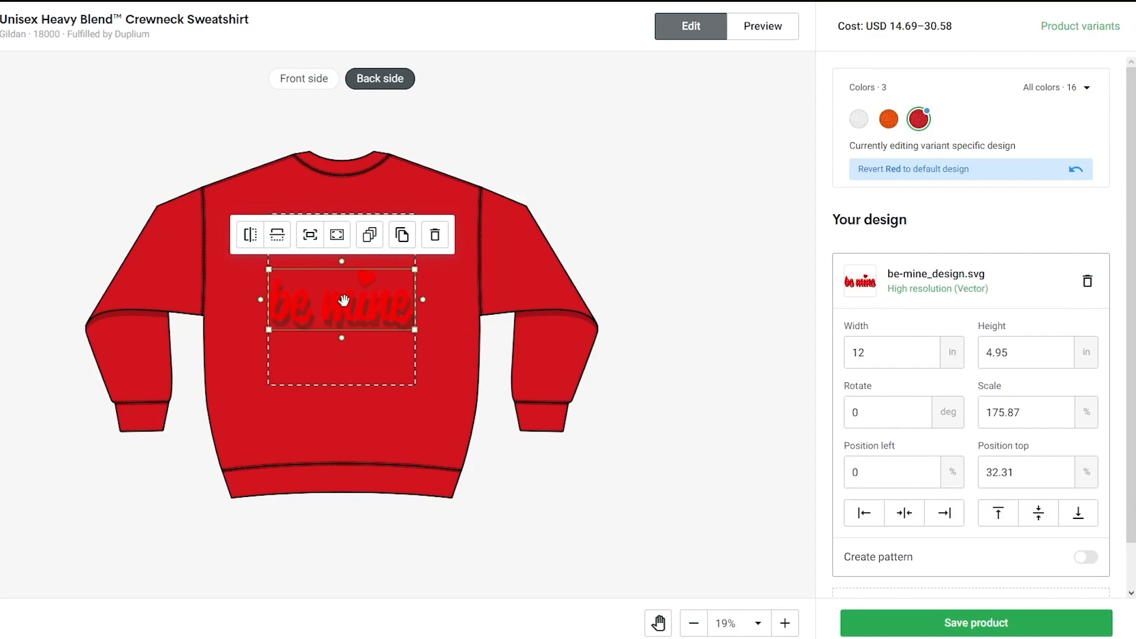
pyautogui.scroll(-1, 860, 363)
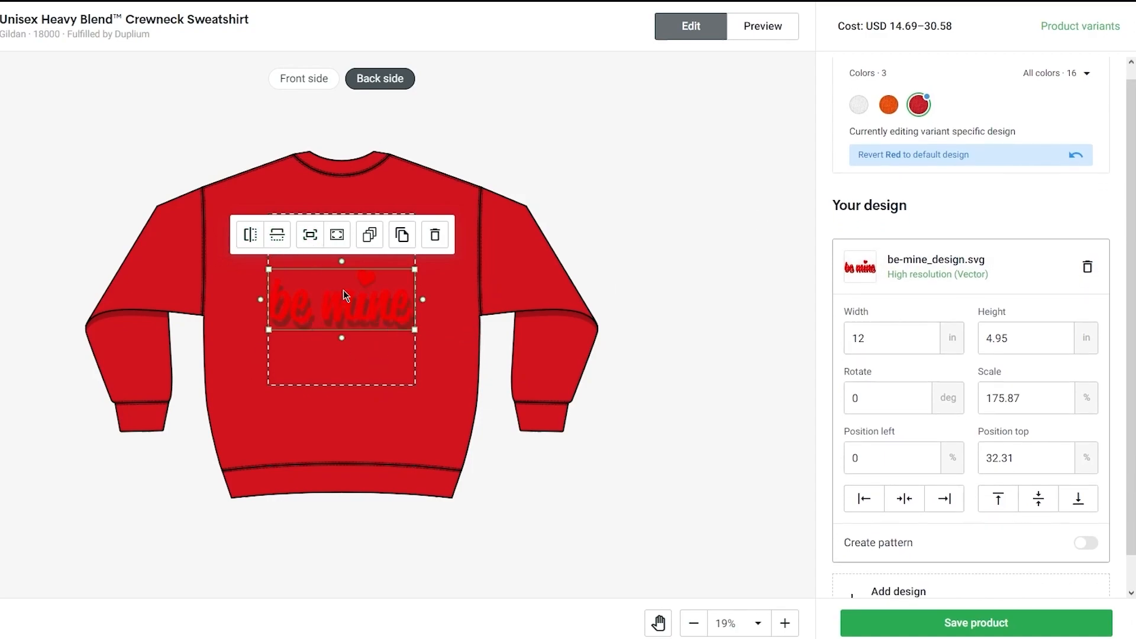
pyautogui.scroll(-1, 969, 360)
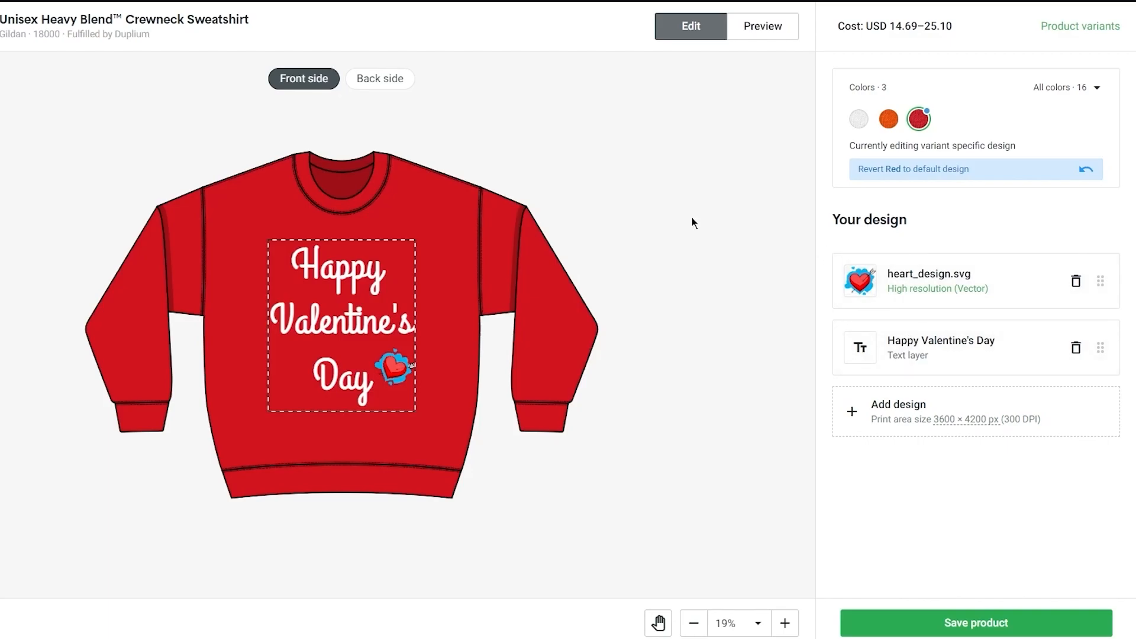
# - Add the pale "LOVE" letters from the Love graphics to the back side of the red sweatshirt
pyautogui.click(389, 86)
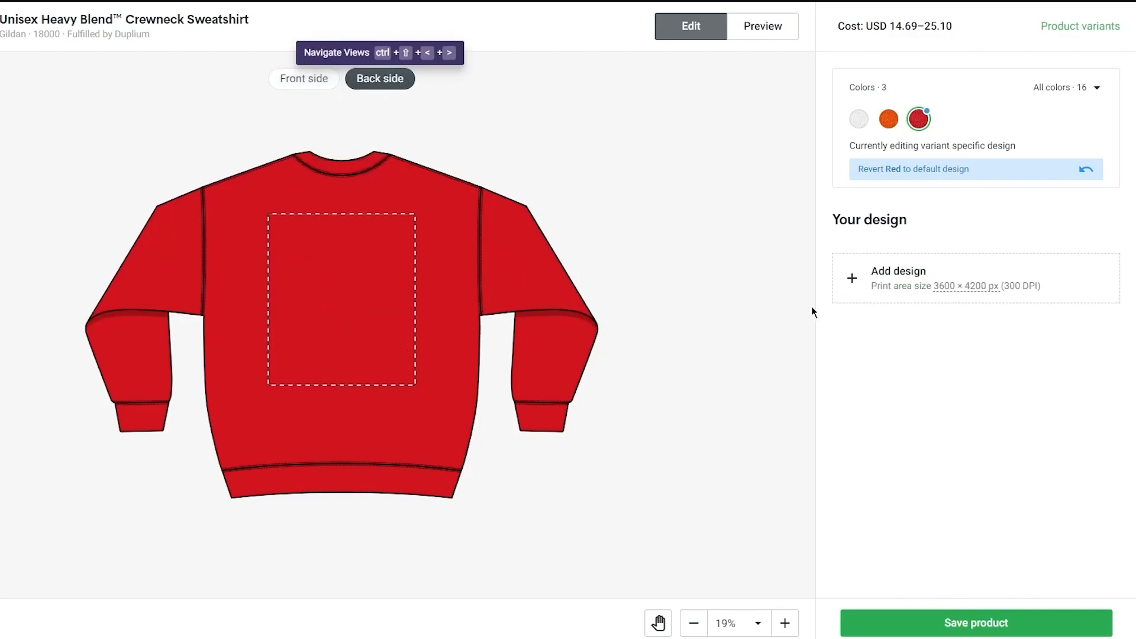
pyautogui.click(846, 284)
pyautogui.click(976, 71)
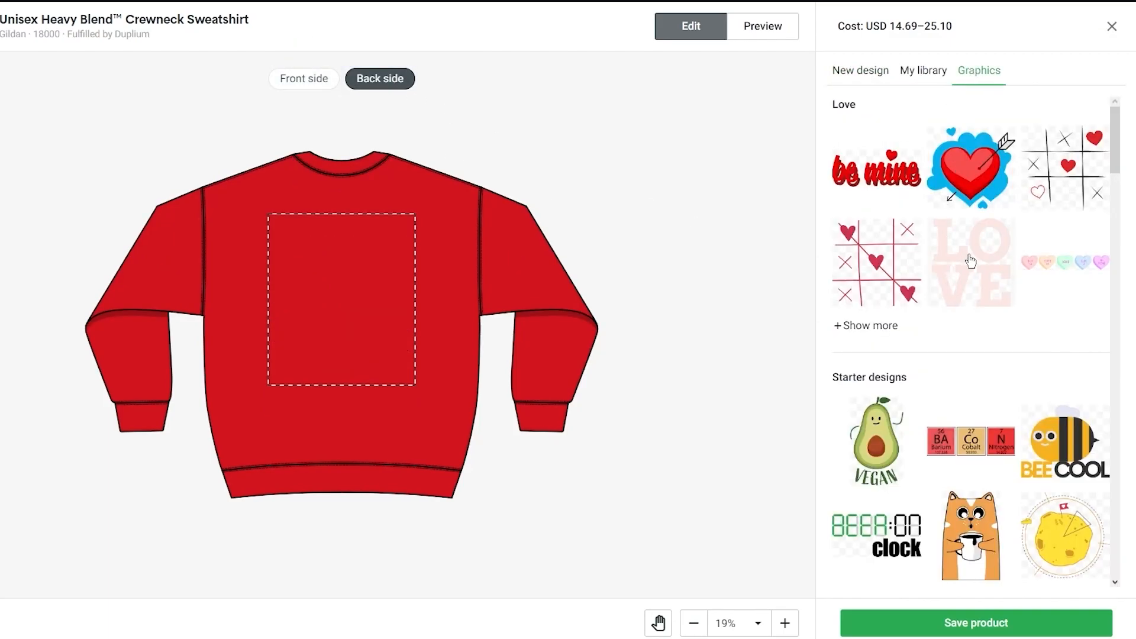
pyautogui.click(970, 273)
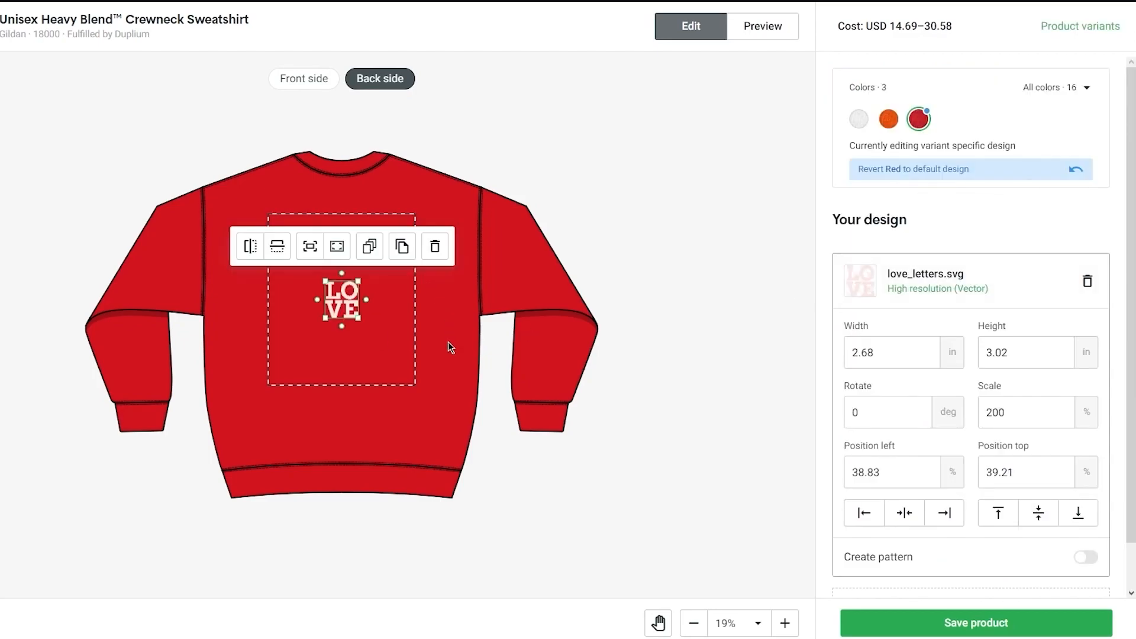
# - Enlarge the "LOVE" letters from opposite corners so they fill the back print area, and deselect them
pyautogui.moveTo(357, 322); pyautogui.dragTo(400, 381)
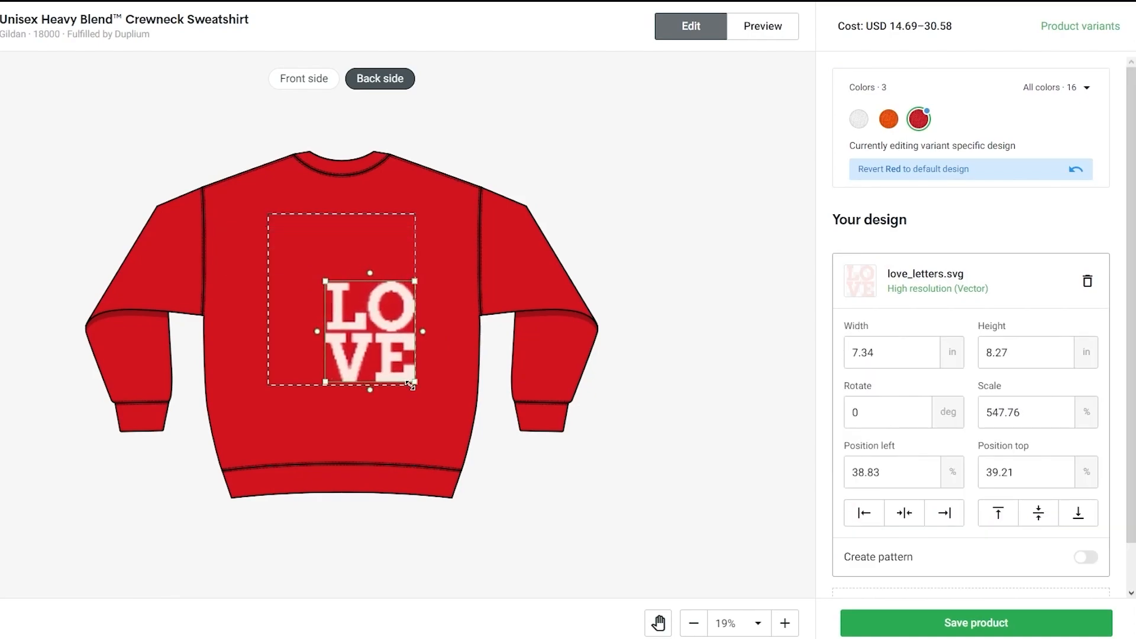
pyautogui.moveTo(326, 281); pyautogui.dragTo(263, 226)
pyautogui.click(629, 361)
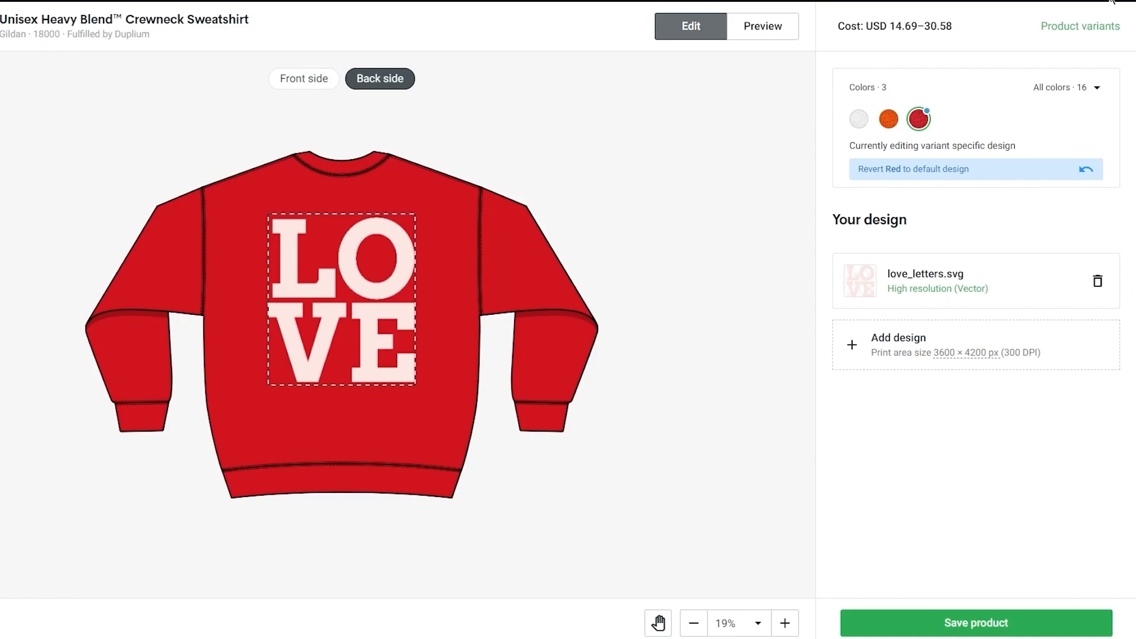
# - Review the product variants by color, checking their sizes, inventory, costs and available providers, without changing the selection
pyautogui.click(1063, 28)
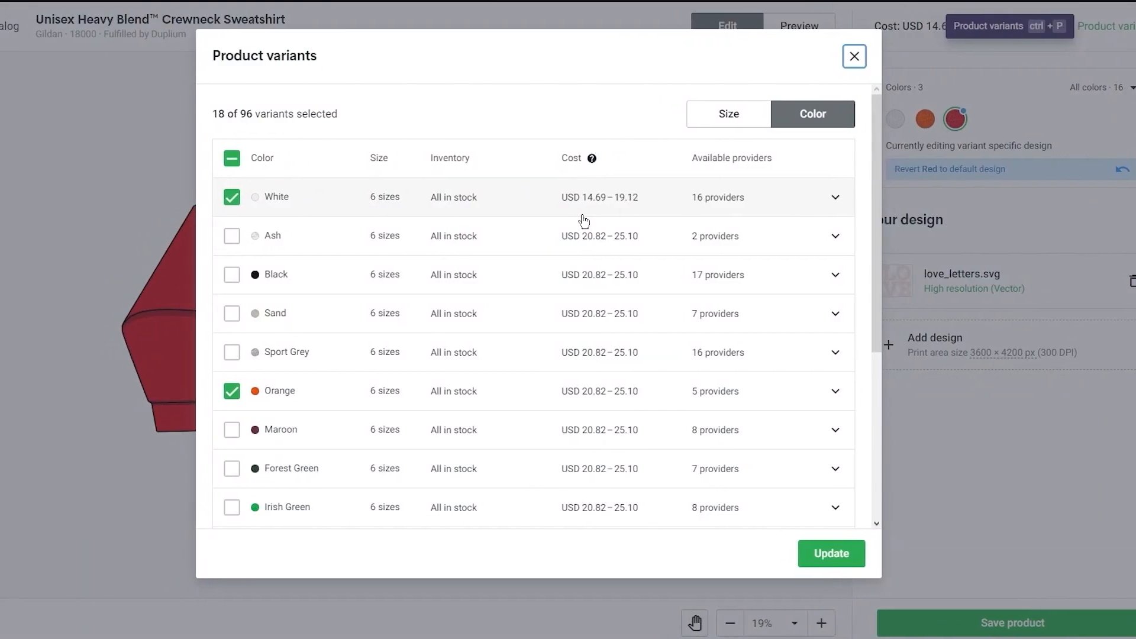
pyautogui.scroll(-5, 578, 392)
pyautogui.scroll(5, 377, 365)
pyautogui.click(871, 56)
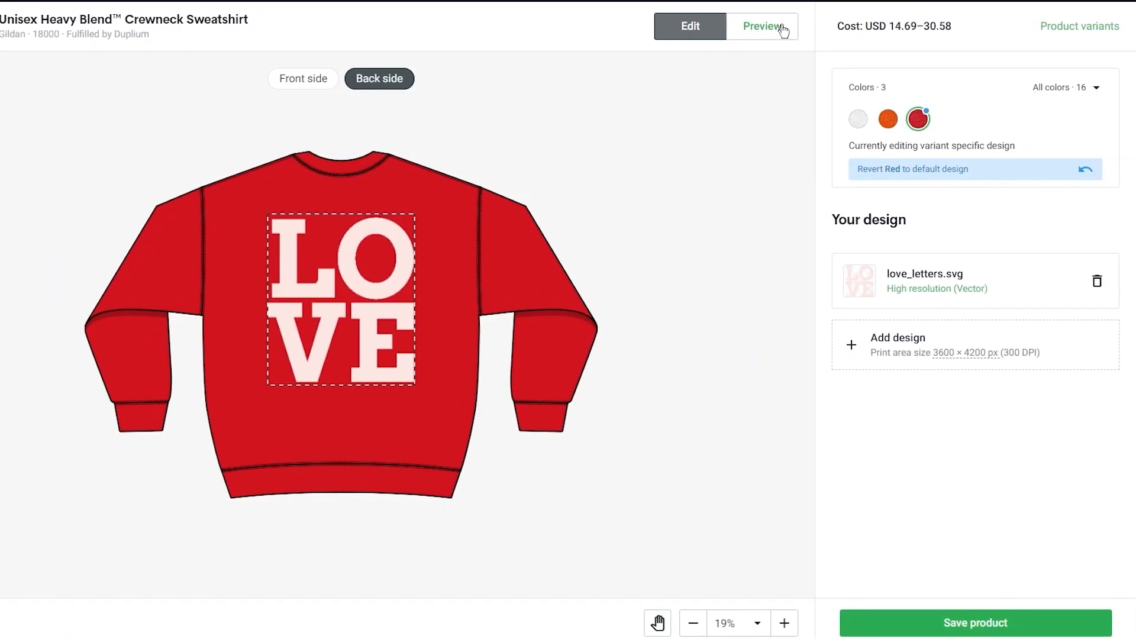
# - Preview the red sweatshirt's mockups in the Person 1, Person 2, Front and Back views
pyautogui.click(782, 28)
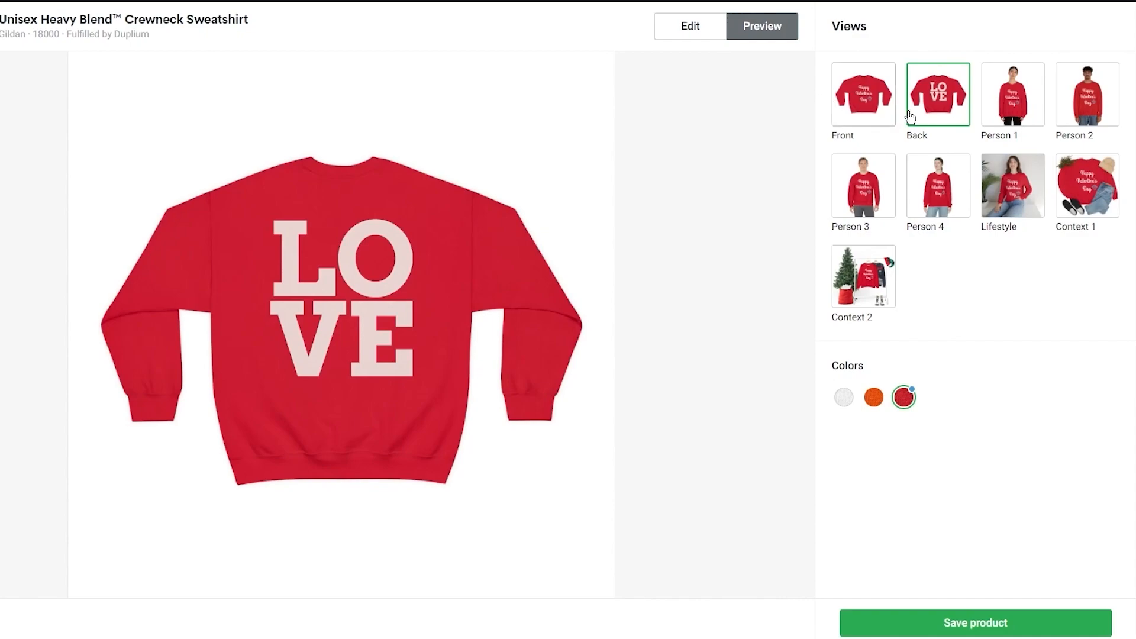
pyautogui.click(1020, 106)
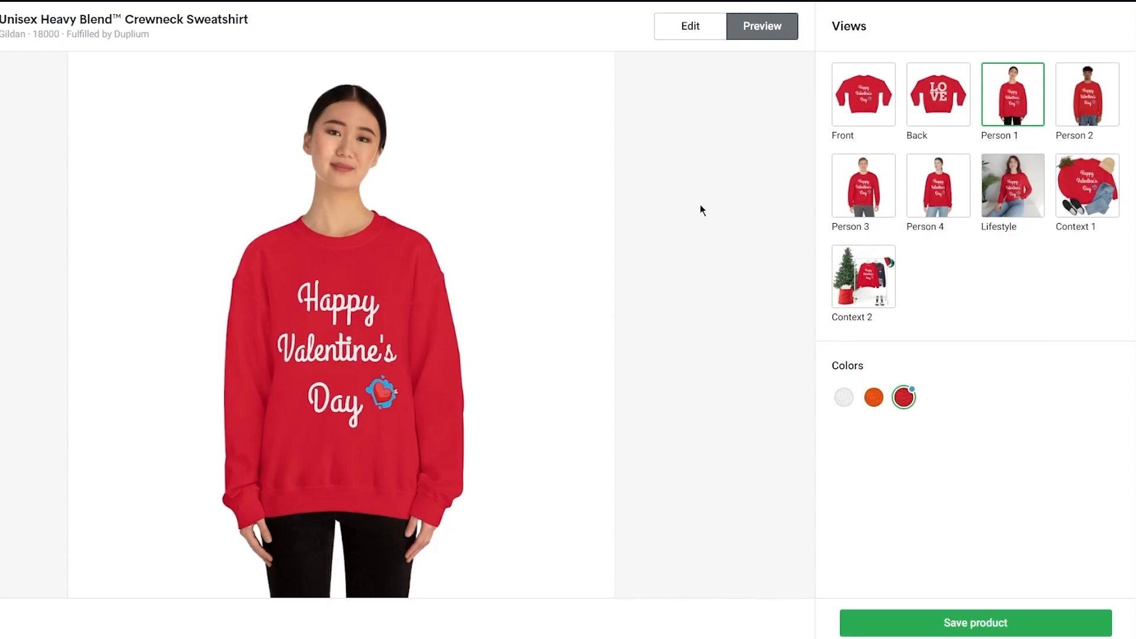
pyautogui.click(1102, 80)
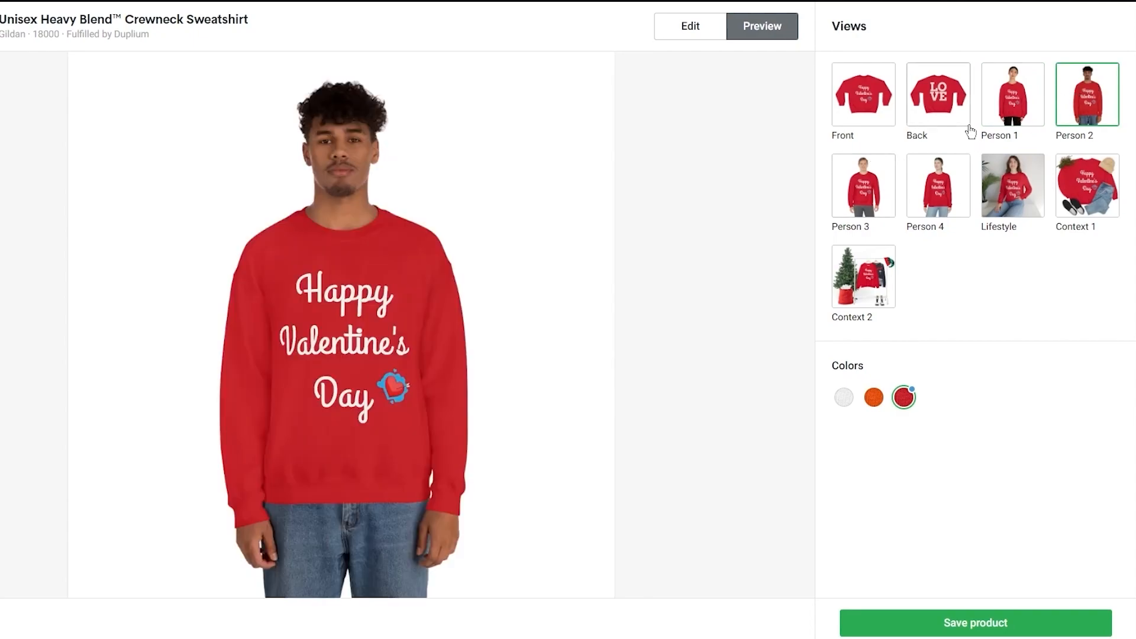
pyautogui.click(877, 106)
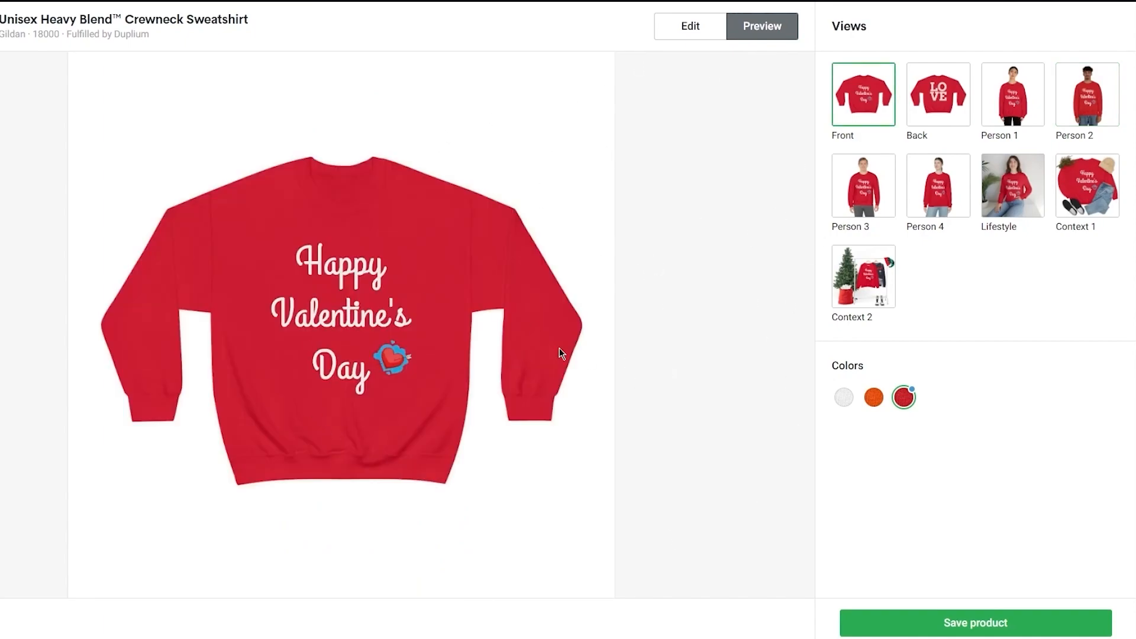
pyautogui.click(932, 89)
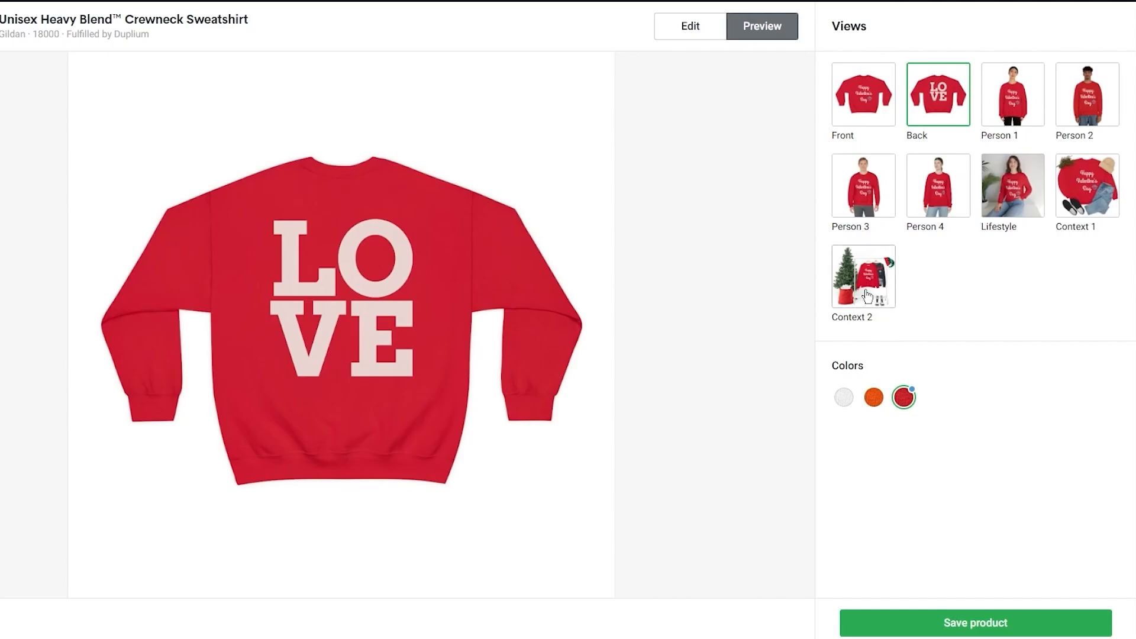
# - Leave the mockup preview, save the sweatshirt as a product and look over its mockup settings
pyautogui.click(661, 29)
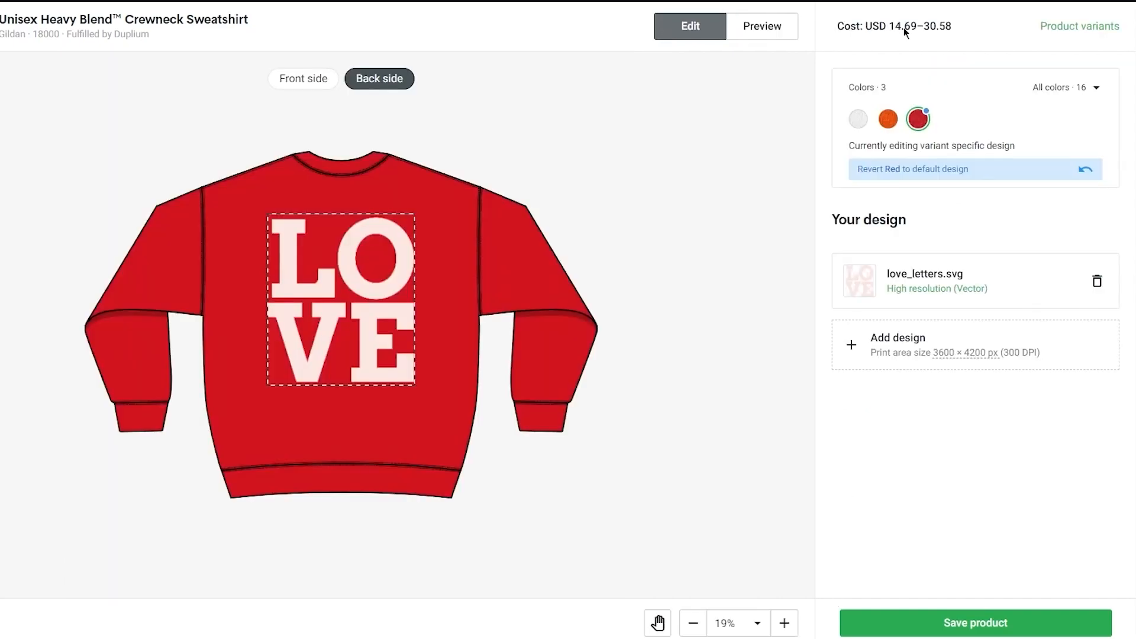
pyautogui.click(899, 627)
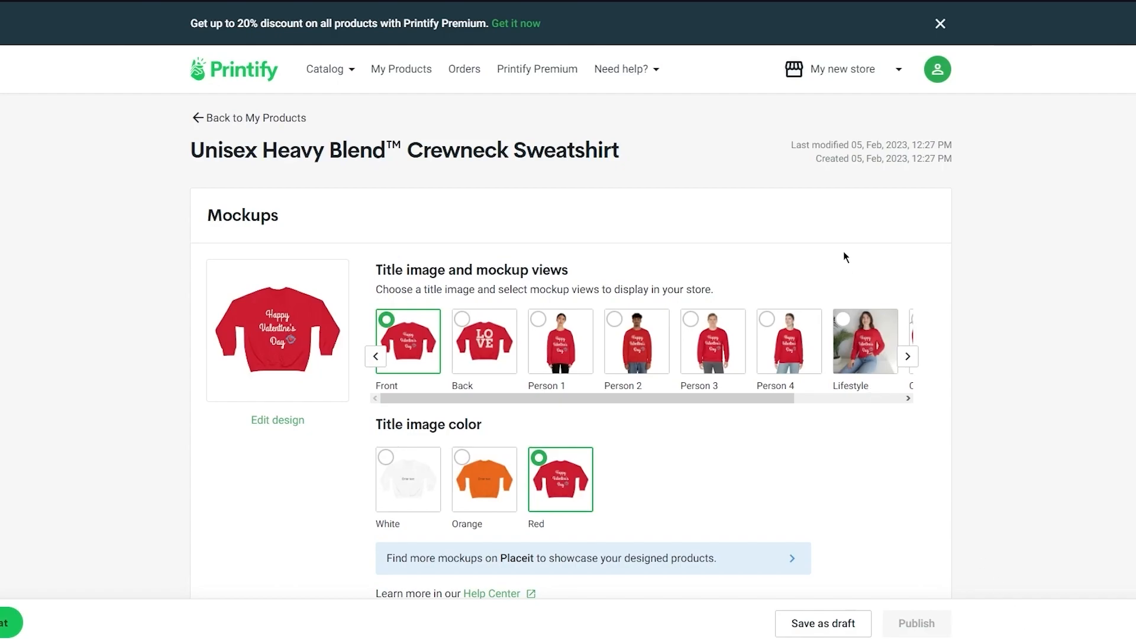
pyautogui.scroll(-3, 843, 251)
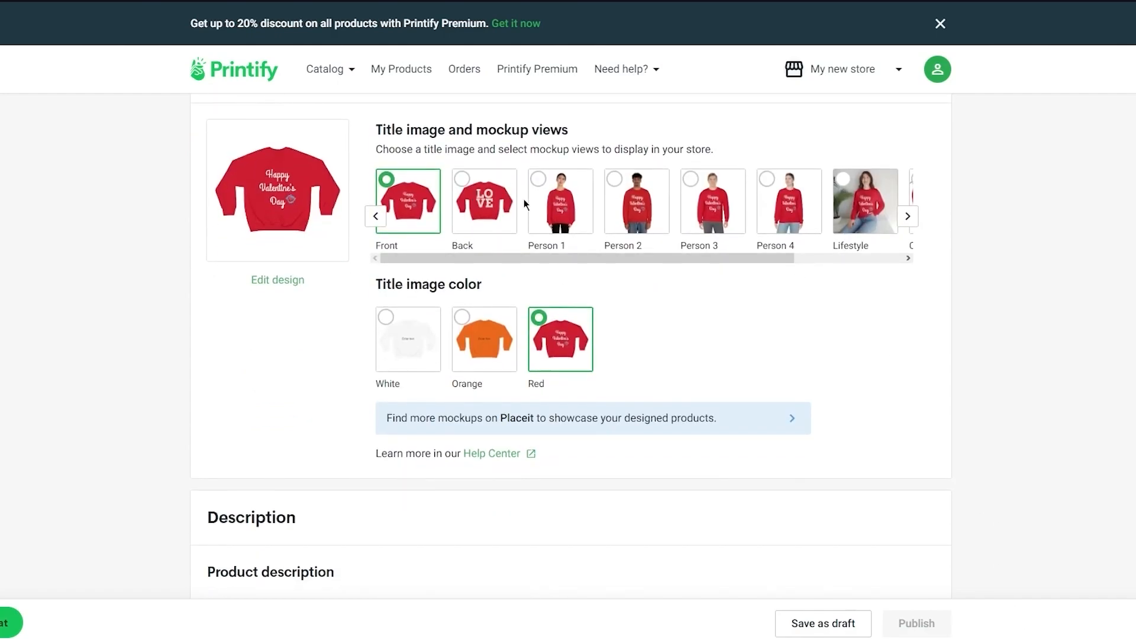
pyautogui.scroll(2, 523, 201)
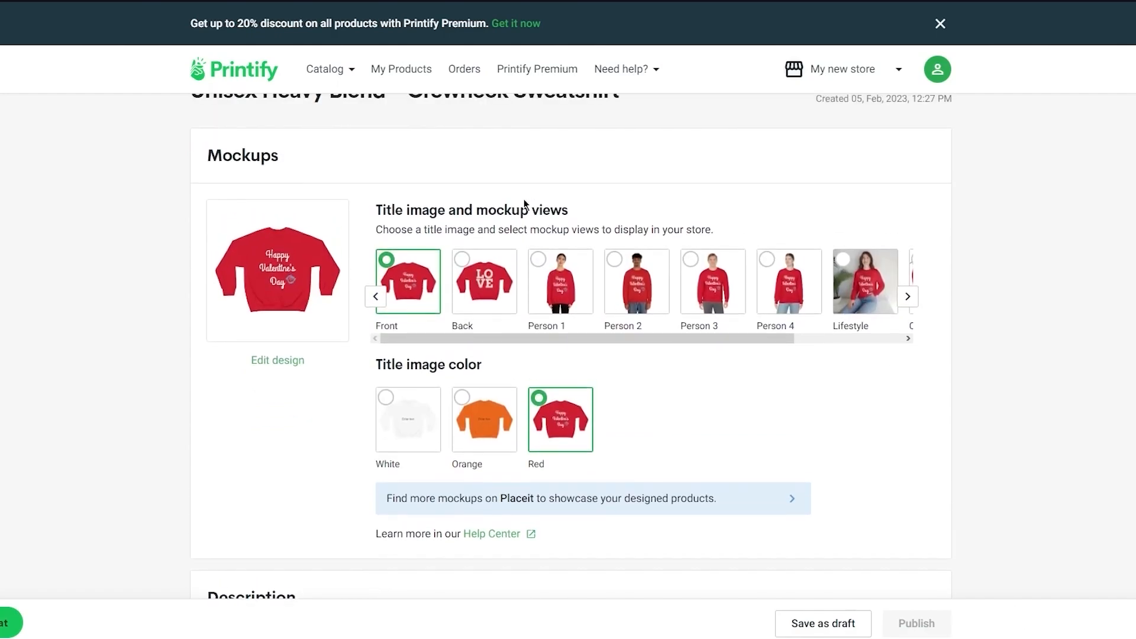
# - Try several Person mockups as the title image and choose the Lifestyle view
pyautogui.click(634, 275)
pyautogui.click(699, 288)
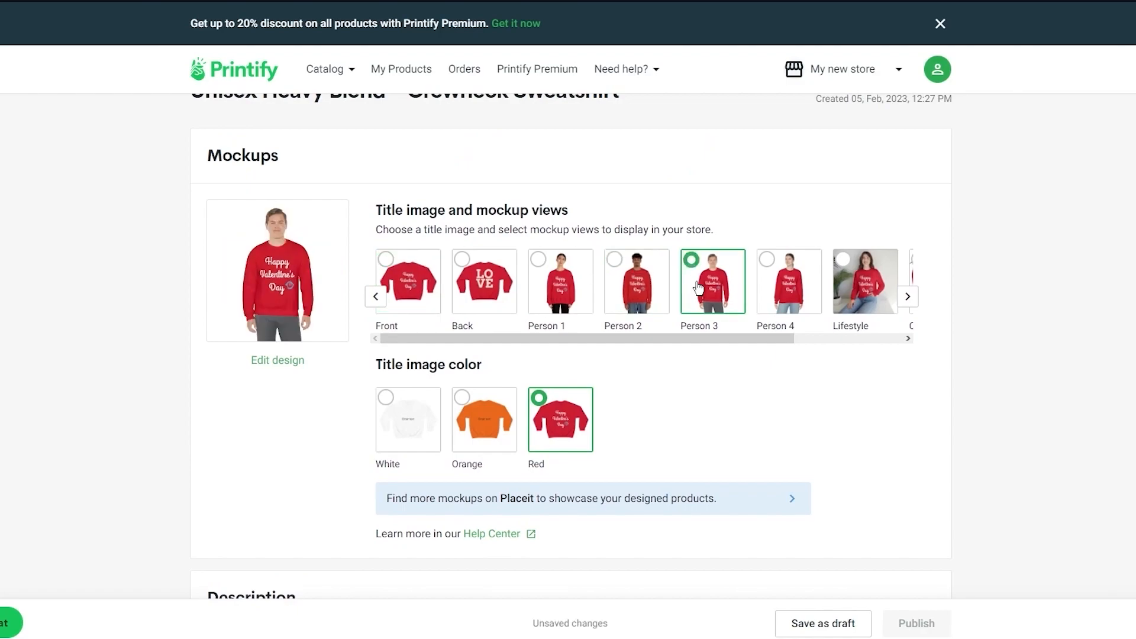
pyautogui.click(779, 292)
pyautogui.click(570, 287)
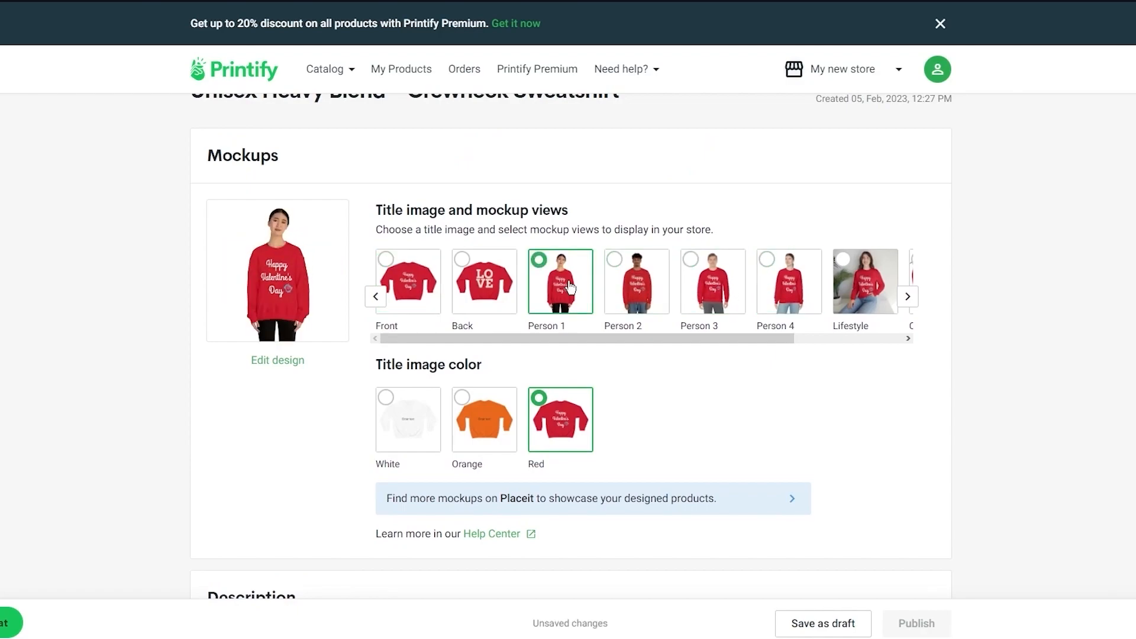
pyautogui.scroll(-2, 737, 350)
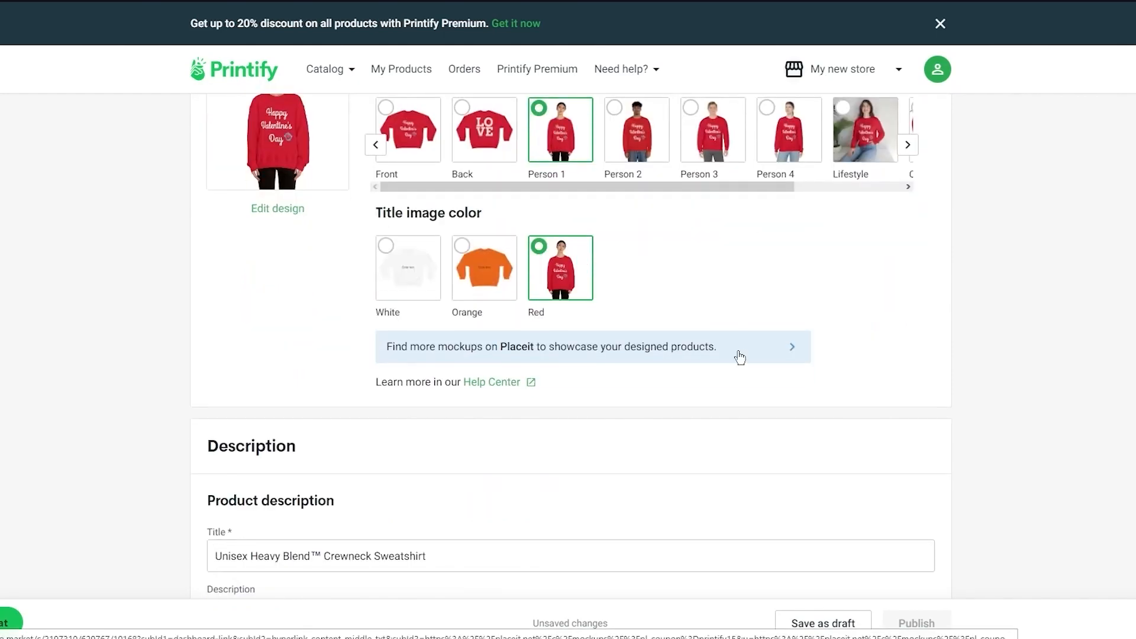
pyautogui.click(874, 137)
pyautogui.scroll(2, 834, 299)
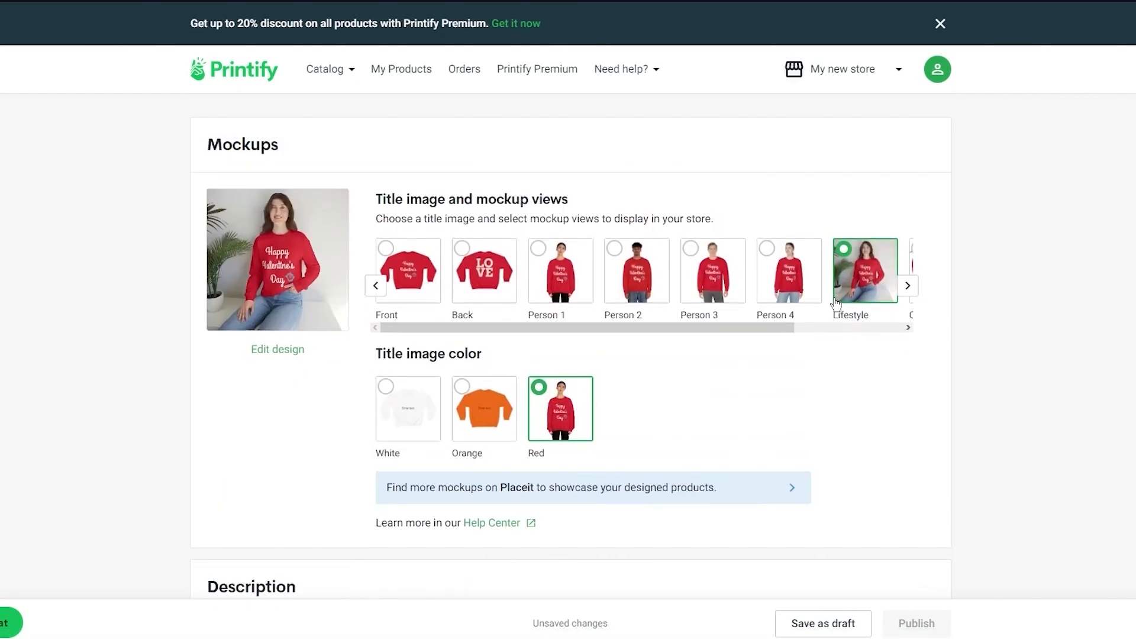
# - Look over the remaining mockup views, the title image colors, and the listing's product title and description
pyautogui.click(906, 285)
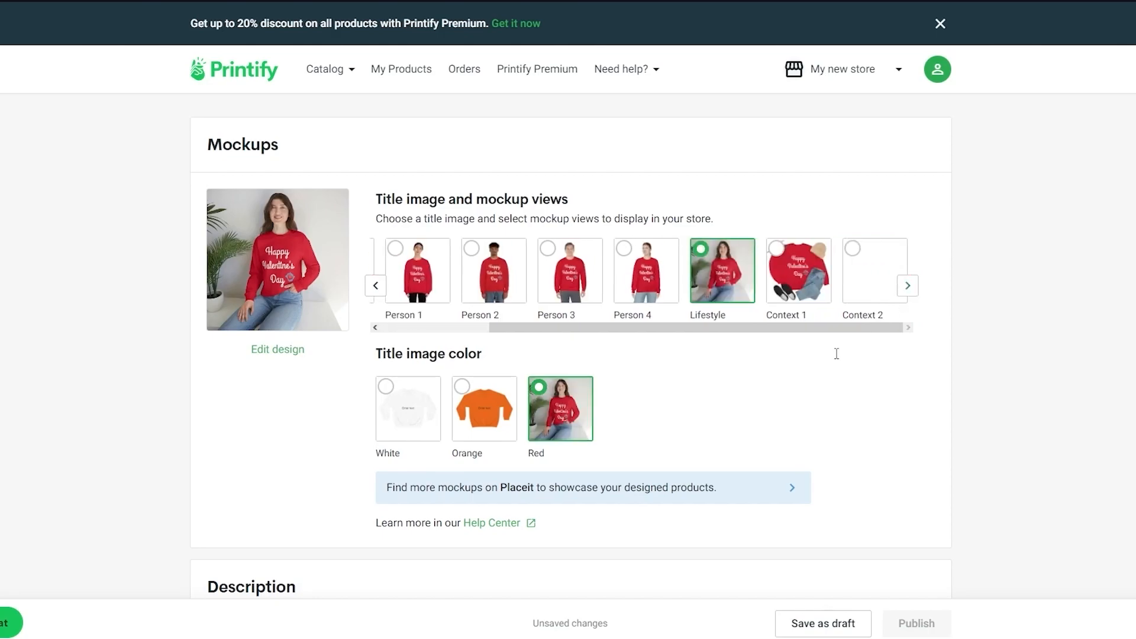
pyautogui.scroll(-4, 803, 373)
pyautogui.scroll(3, 803, 373)
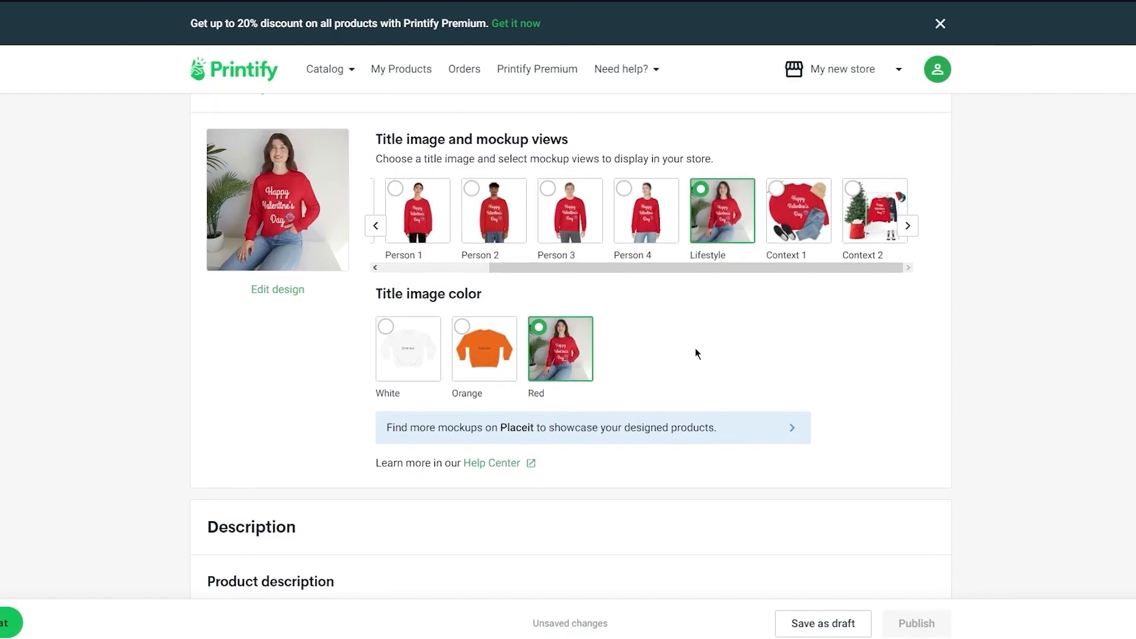
pyautogui.scroll(-5, 695, 353)
pyautogui.scroll(-1, 695, 352)
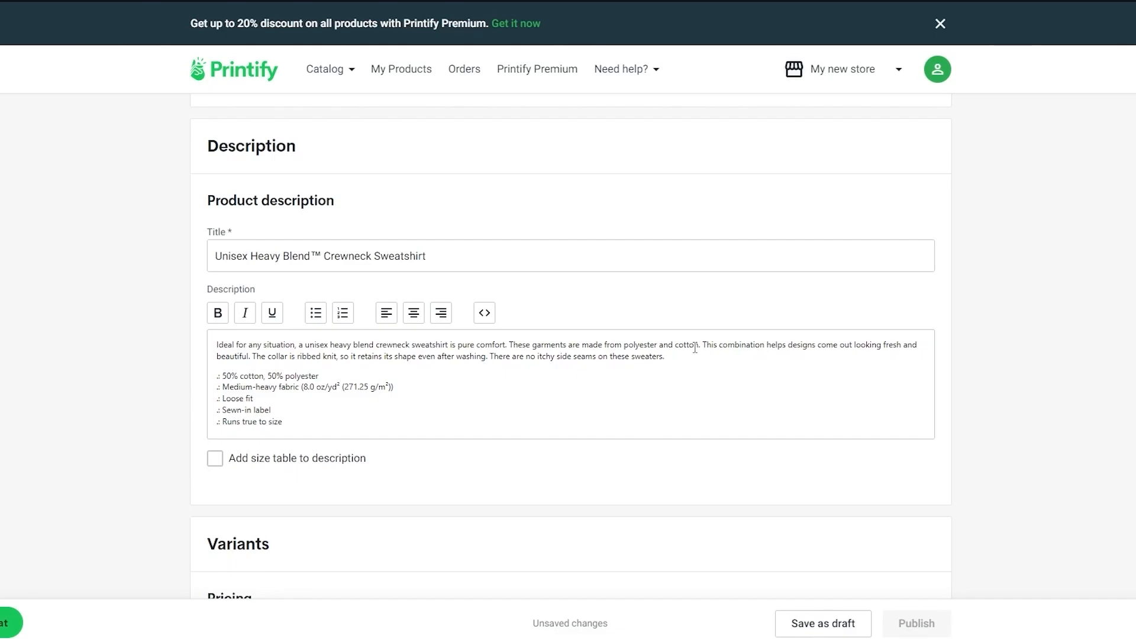
pyautogui.scroll(10, 695, 348)
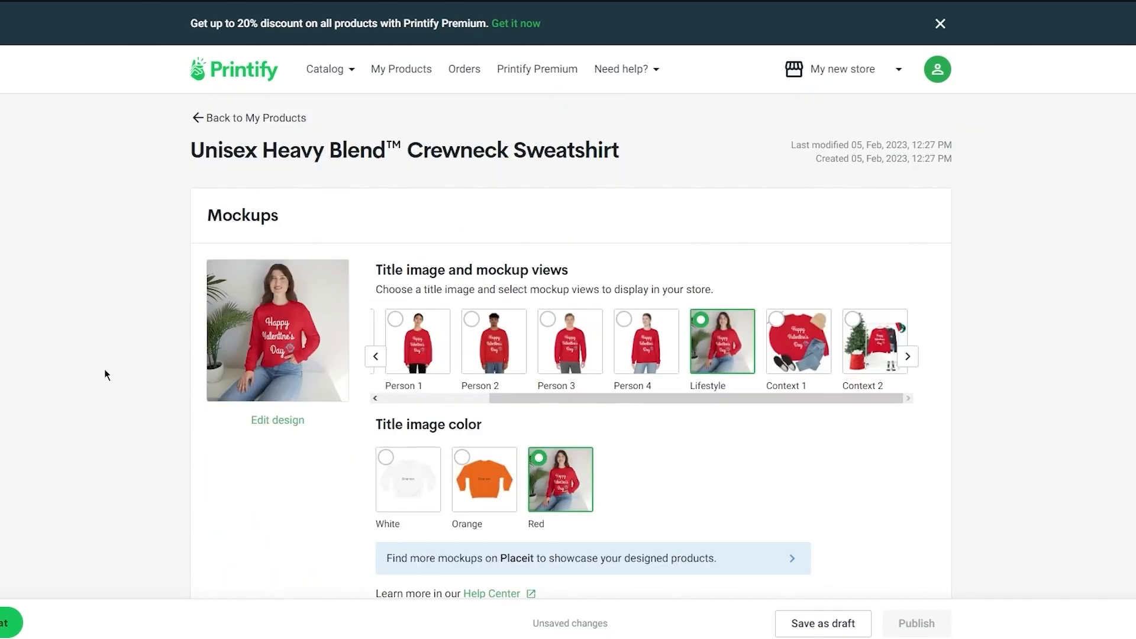
pyautogui.scroll(-7, 172, 308)
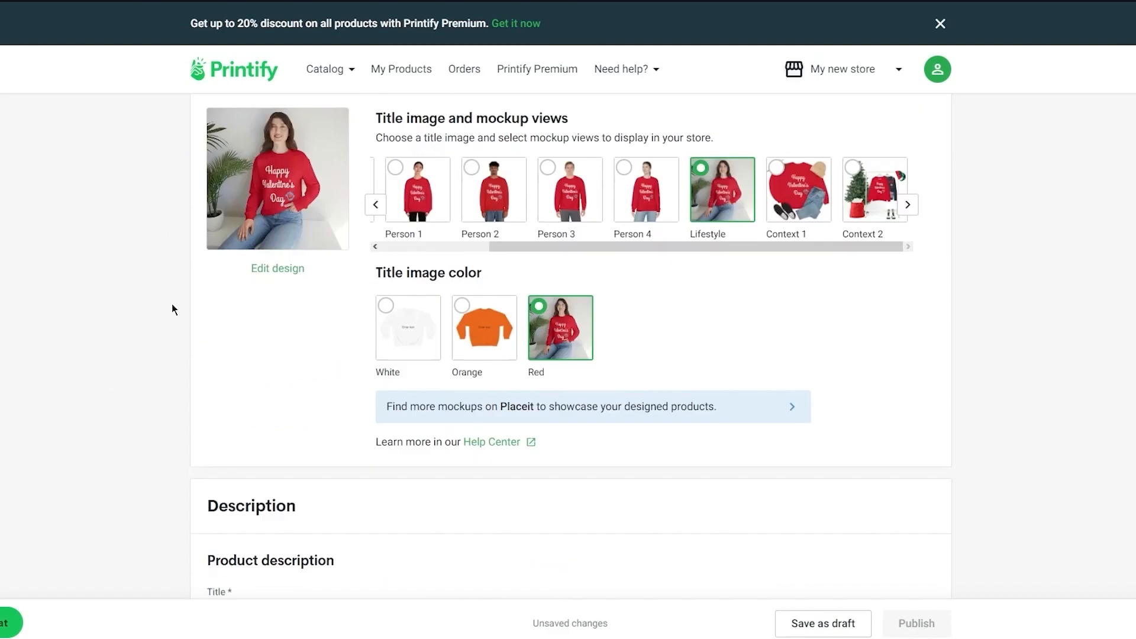
pyautogui.scroll(-3, 172, 308)
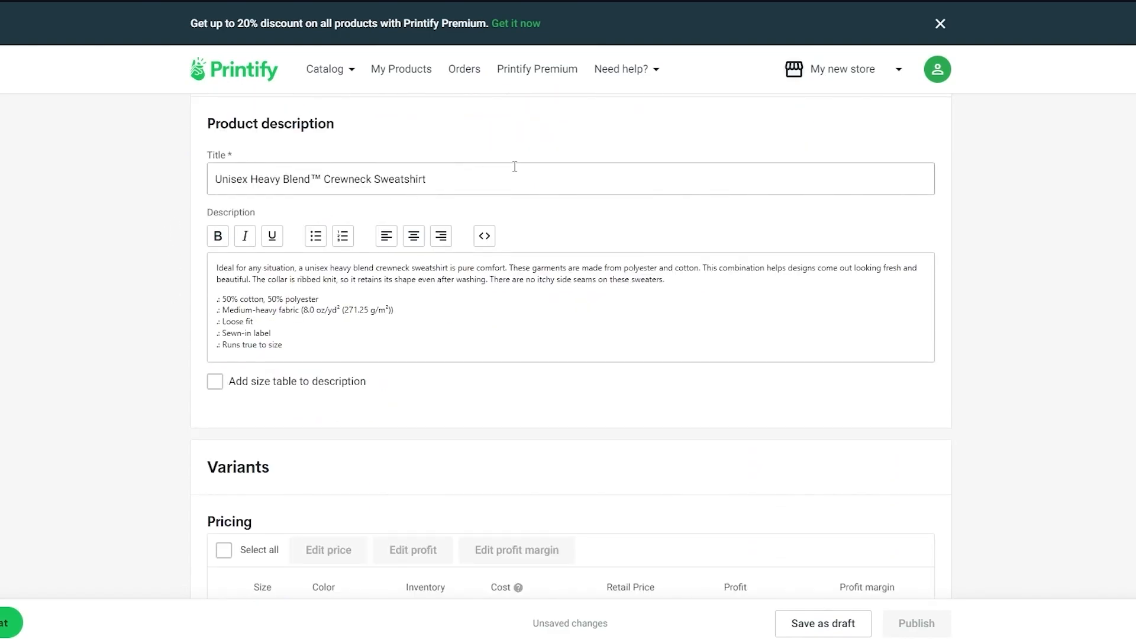
pyautogui.scroll(10, 514, 165)
pyautogui.scroll(-8, 208, 364)
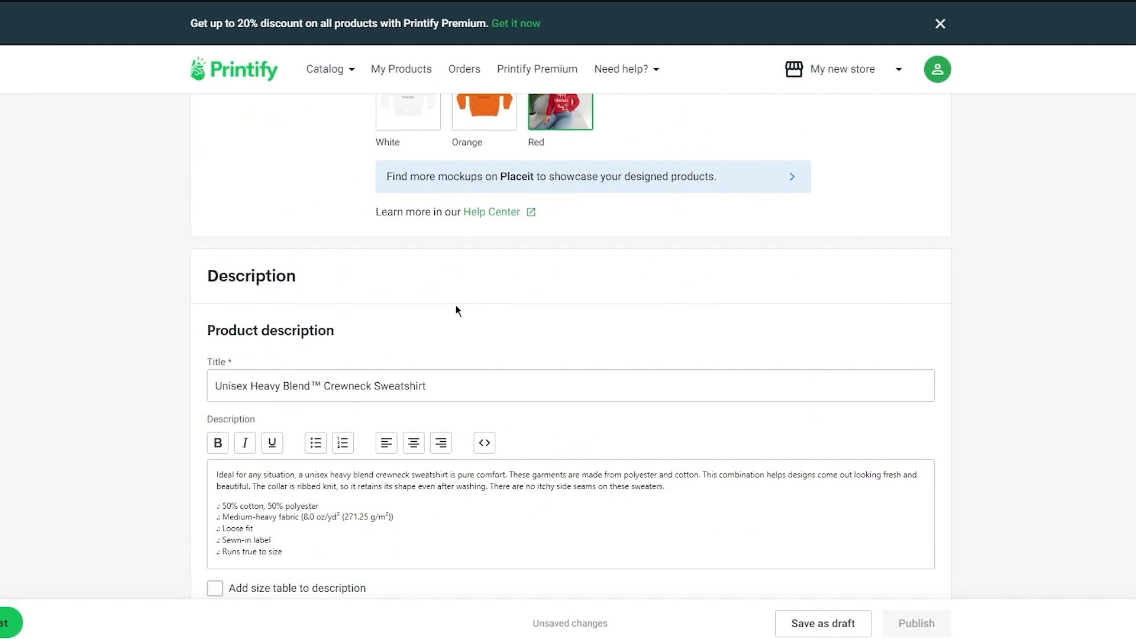
pyautogui.scroll(-2, 514, 352)
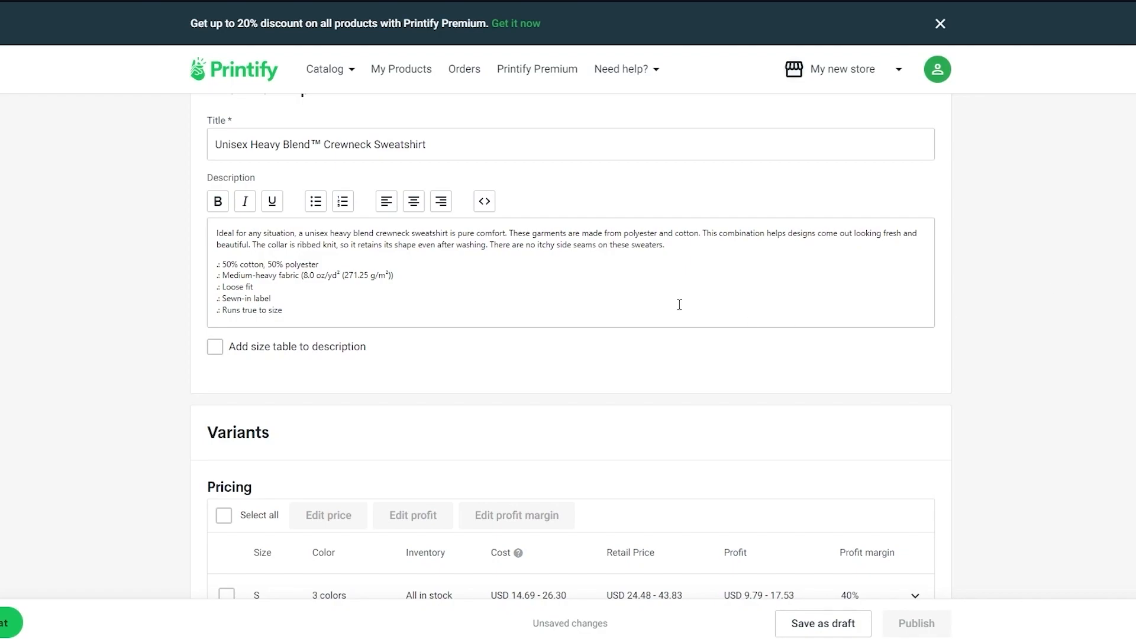
# - Review the sweatshirt's product description, highlighting its text from the opening paragraph through the "Sewn-in label" line
pyautogui.scroll(2, 330, 246)
pyautogui.scroll(-4, 329, 253)
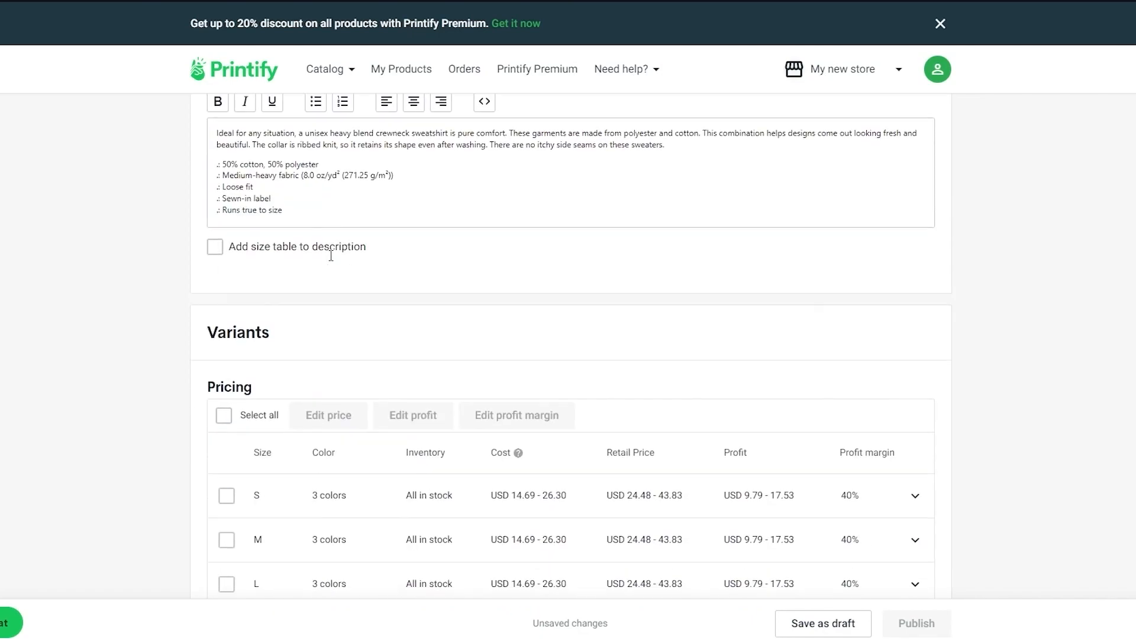
pyautogui.scroll(1, 333, 262)
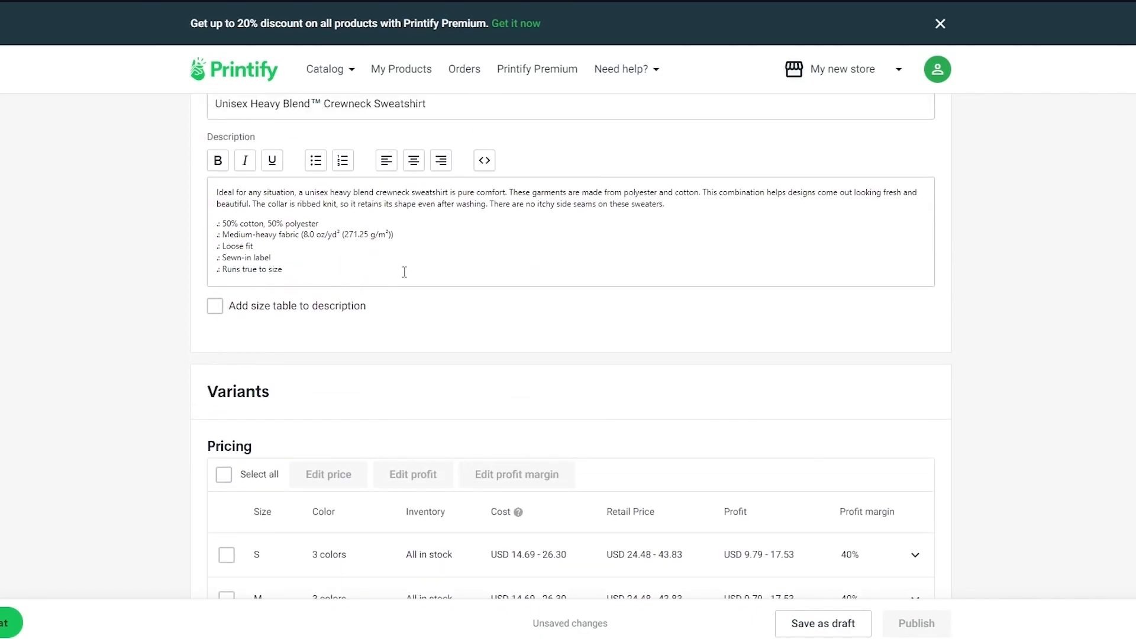
pyautogui.click(409, 224)
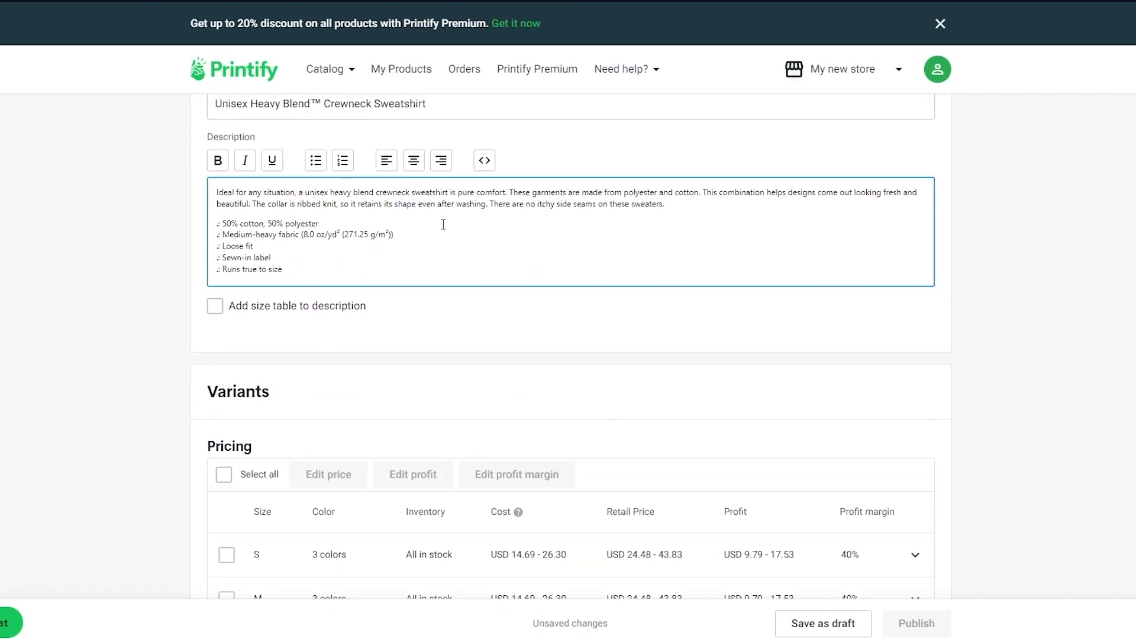
pyautogui.click(680, 205)
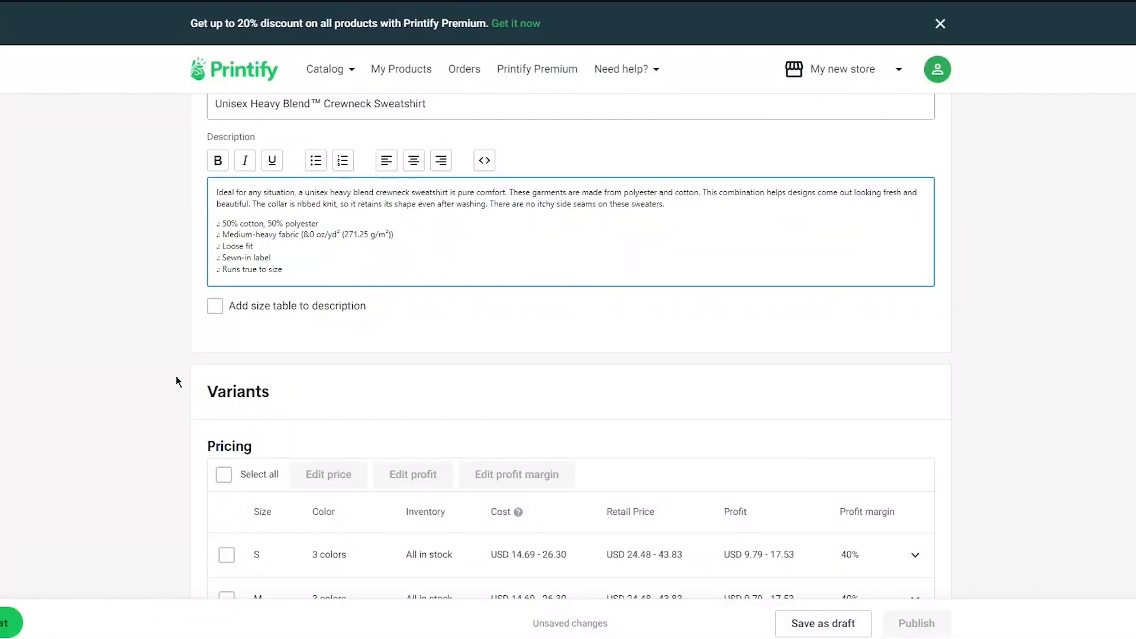
pyautogui.click(357, 251)
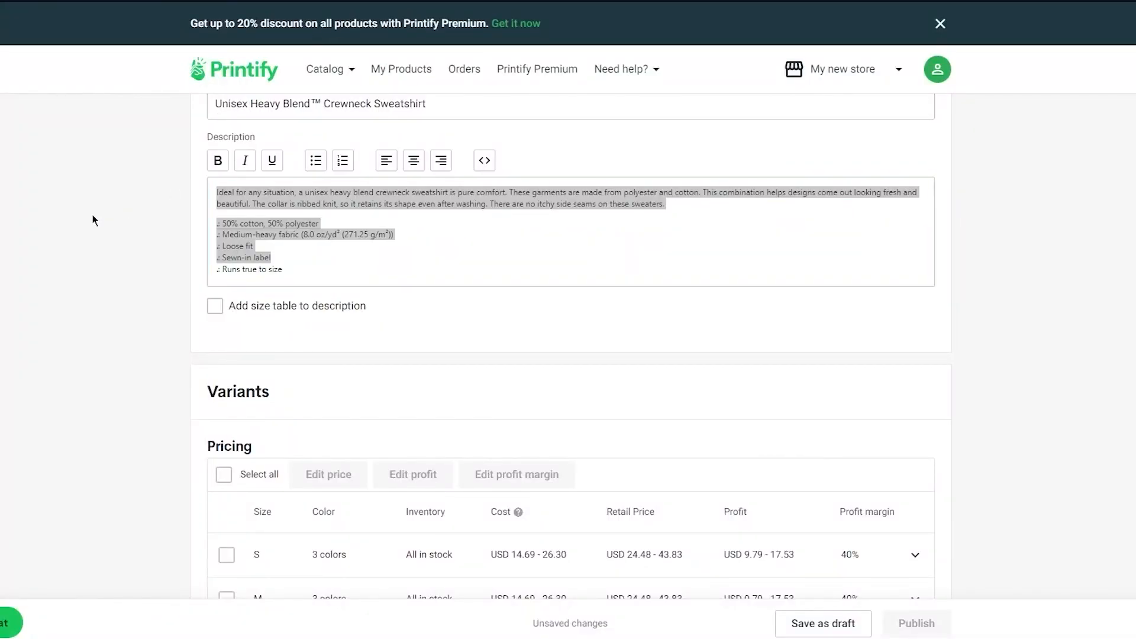
# - Append "For Valentine's Day" to the end of the product title
pyautogui.scroll(2, 441, 290)
pyautogui.click(465, 223)
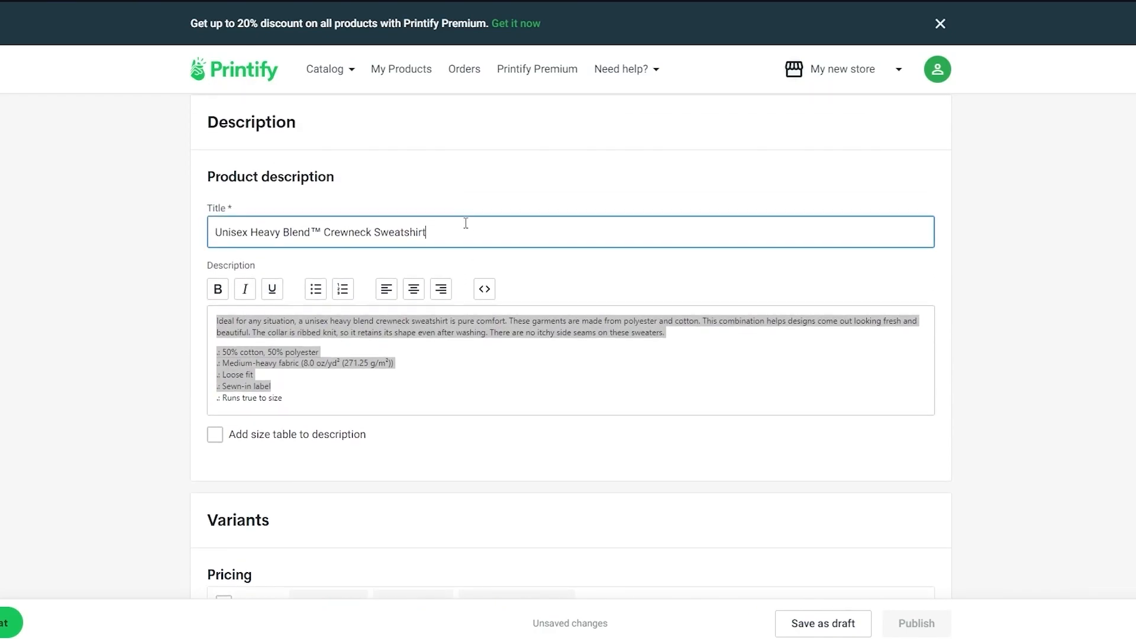
pyautogui.scroll(-5, 466, 223)
pyautogui.scroll(5, 466, 223)
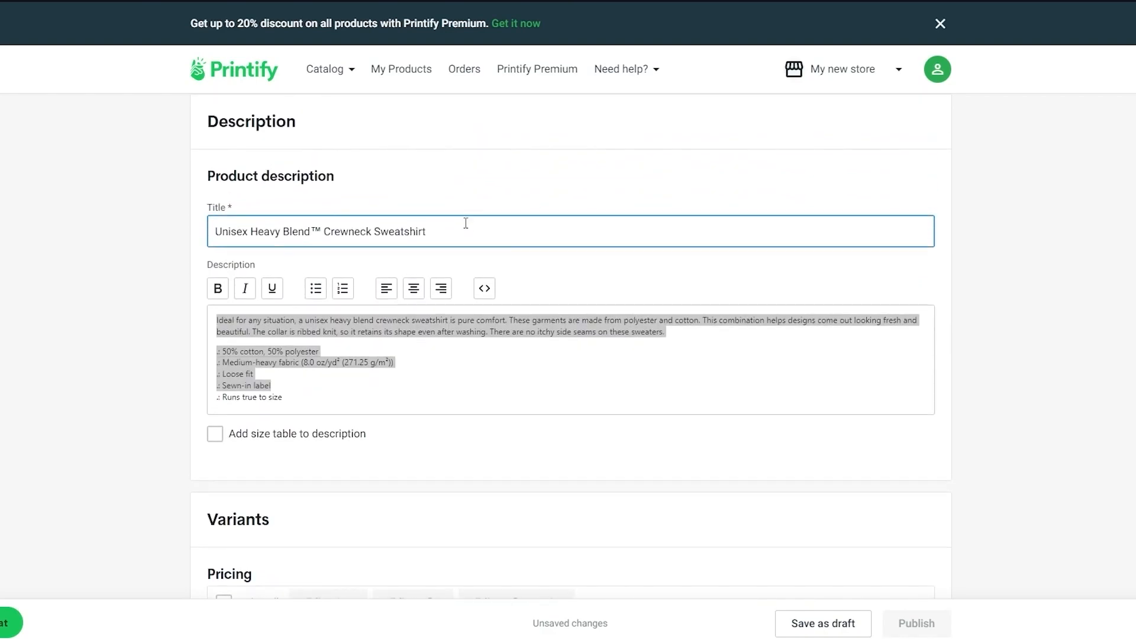
pyautogui.write("For Valentine's Day")
# - Select all size variants in the pricing table and clear the selection again
pyautogui.scroll(-5, 170, 286)
pyautogui.scroll(2, 170, 286)
pyautogui.scroll(-3, 193, 420)
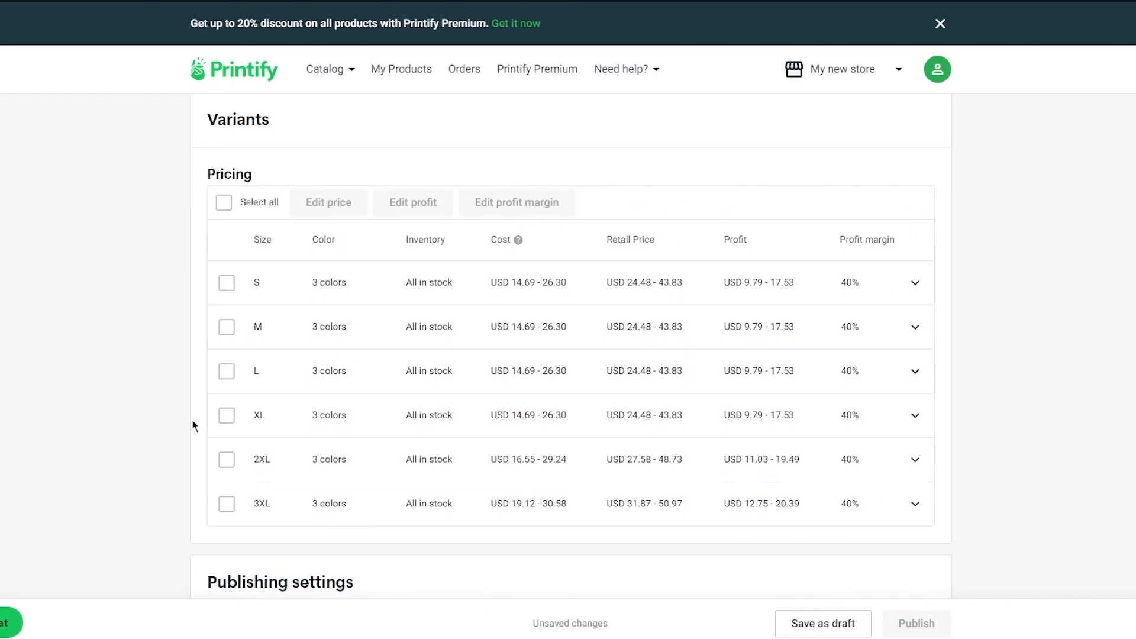
pyautogui.scroll(-1, 393, 388)
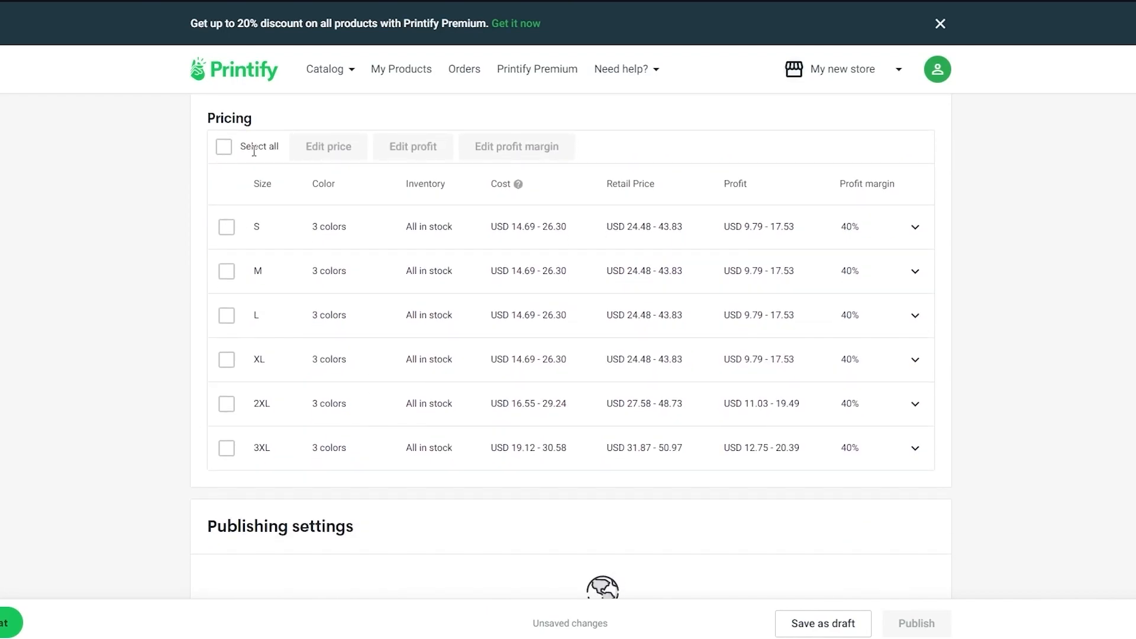
pyautogui.click(224, 148)
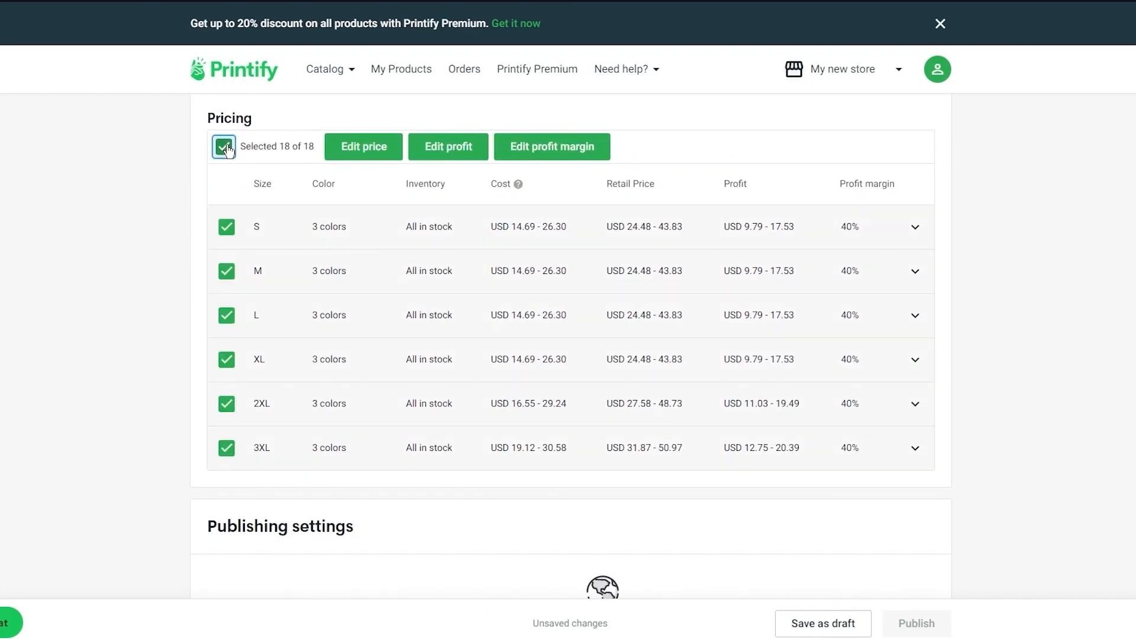
pyautogui.click(225, 147)
# - Start connecting a store from the publishing settings and open the sales channel choices for "My new store"
pyautogui.scroll(-3, 313, 233)
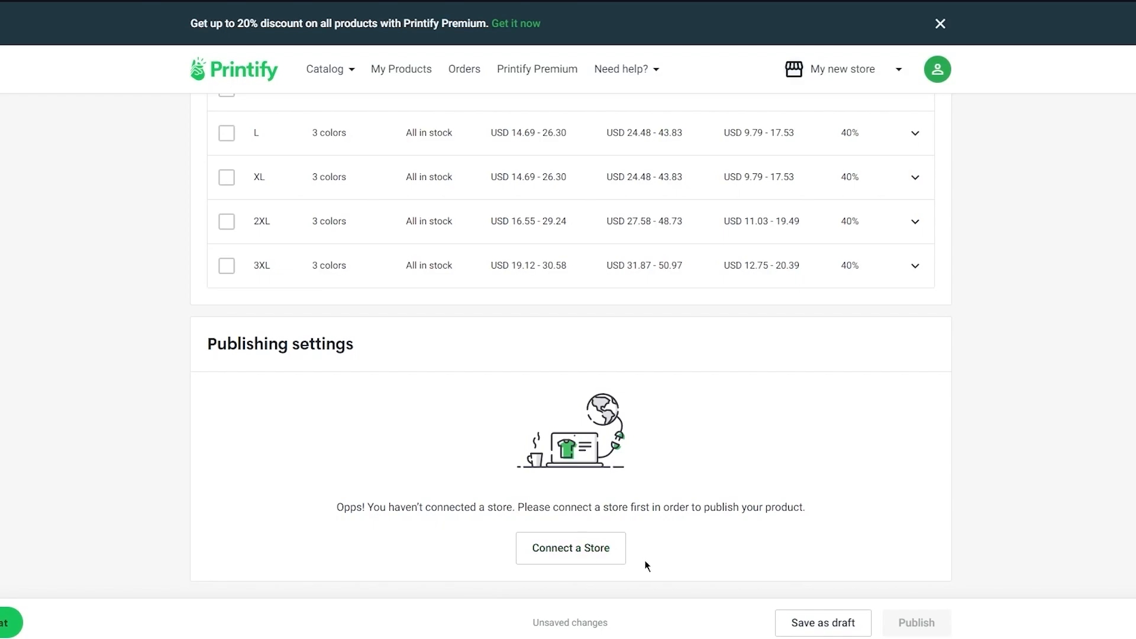
pyautogui.click(591, 553)
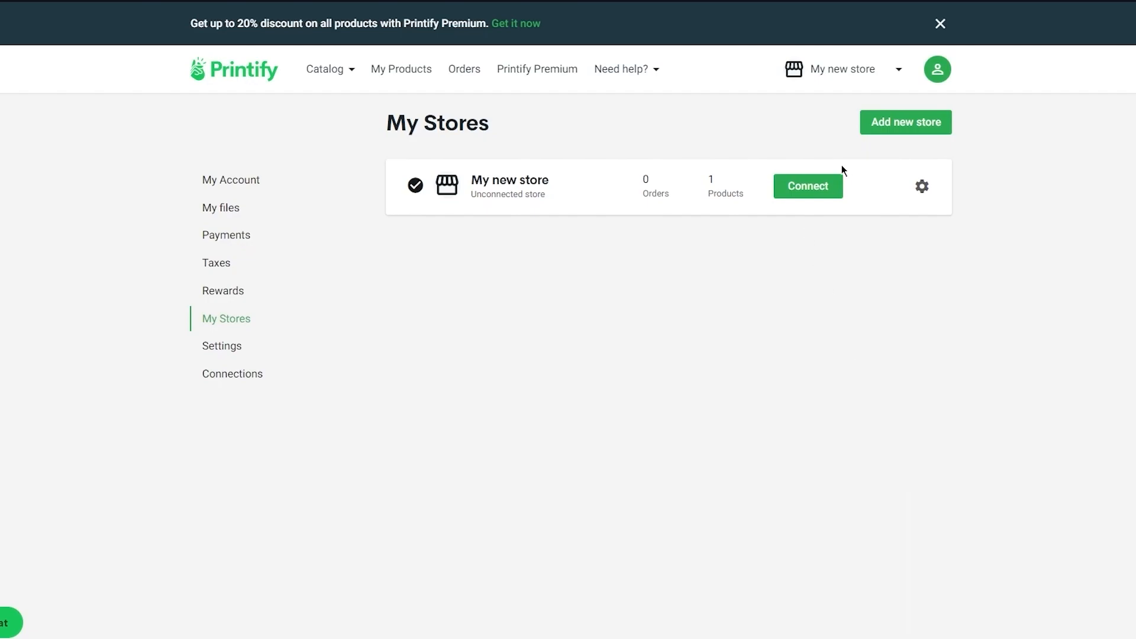
pyautogui.click(804, 185)
# - Look through the available sales channels and compare the Etsy, Shopify and Walmart US options
pyautogui.scroll(-3, 960, 317)
pyautogui.scroll(3, 584, 235)
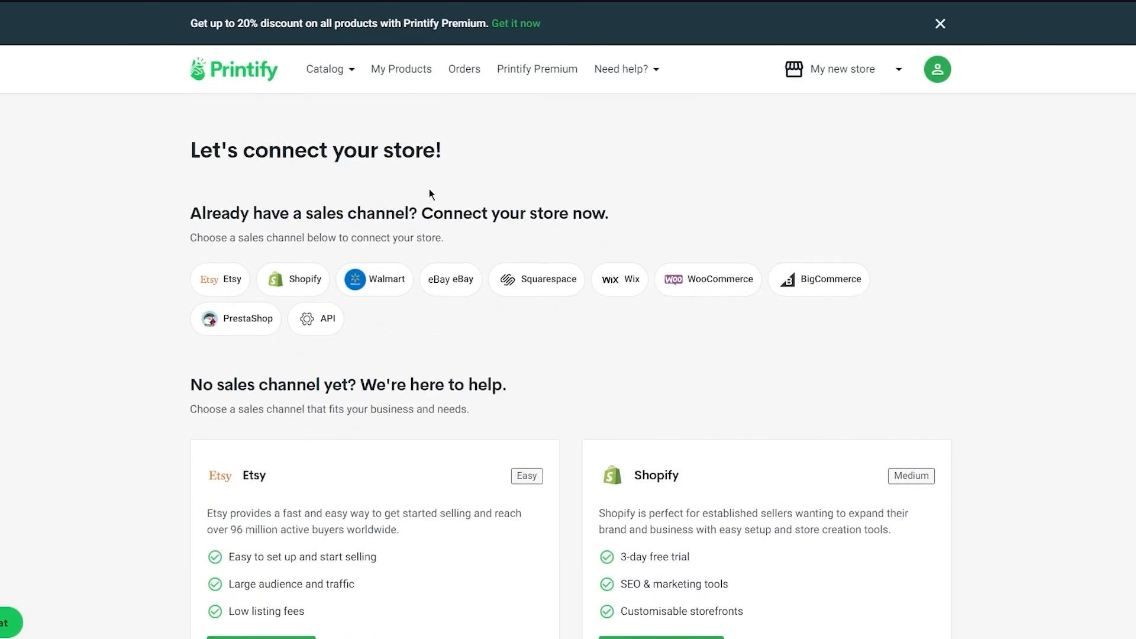
pyautogui.scroll(-2, 430, 190)
pyautogui.scroll(-3, 376, 207)
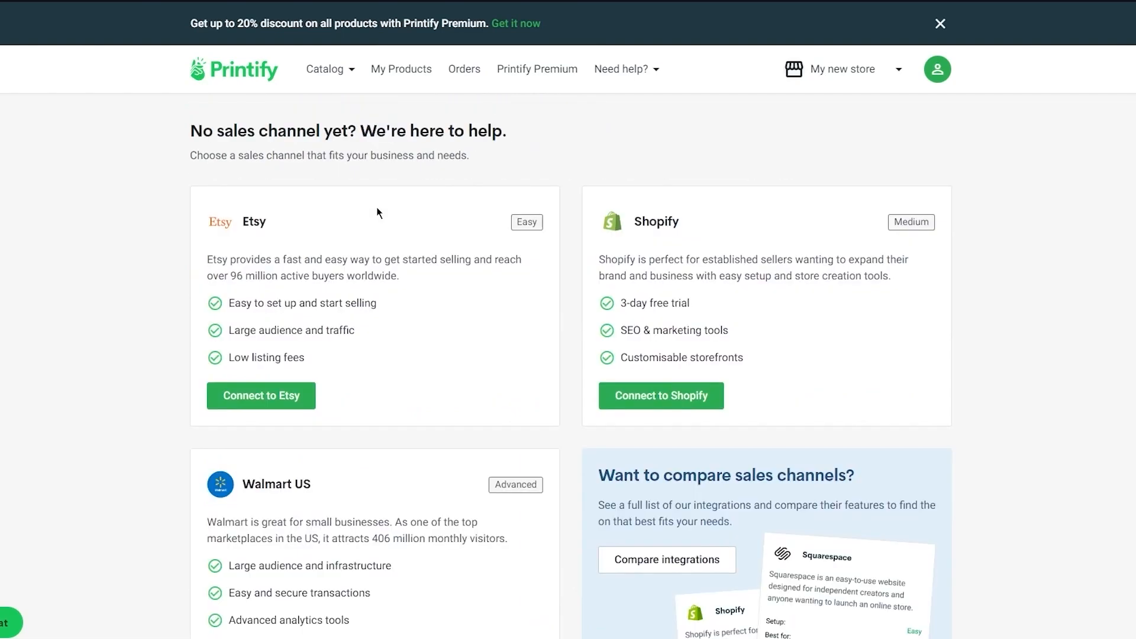
pyautogui.scroll(-1, 190, 233)
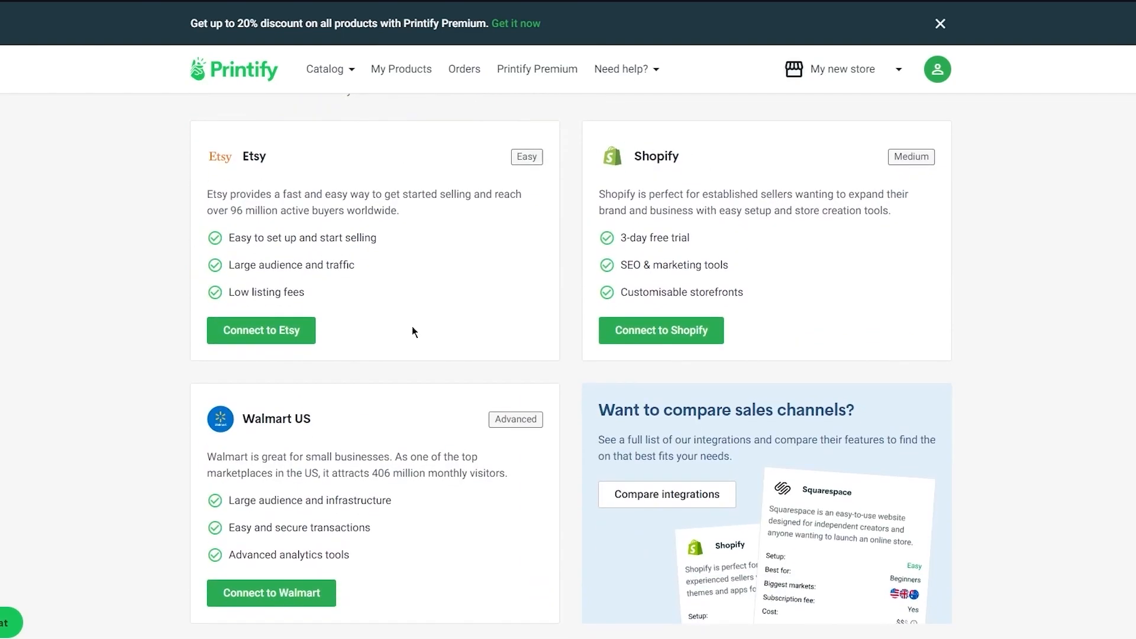
pyautogui.scroll(-6, 412, 330)
pyautogui.scroll(10, 413, 330)
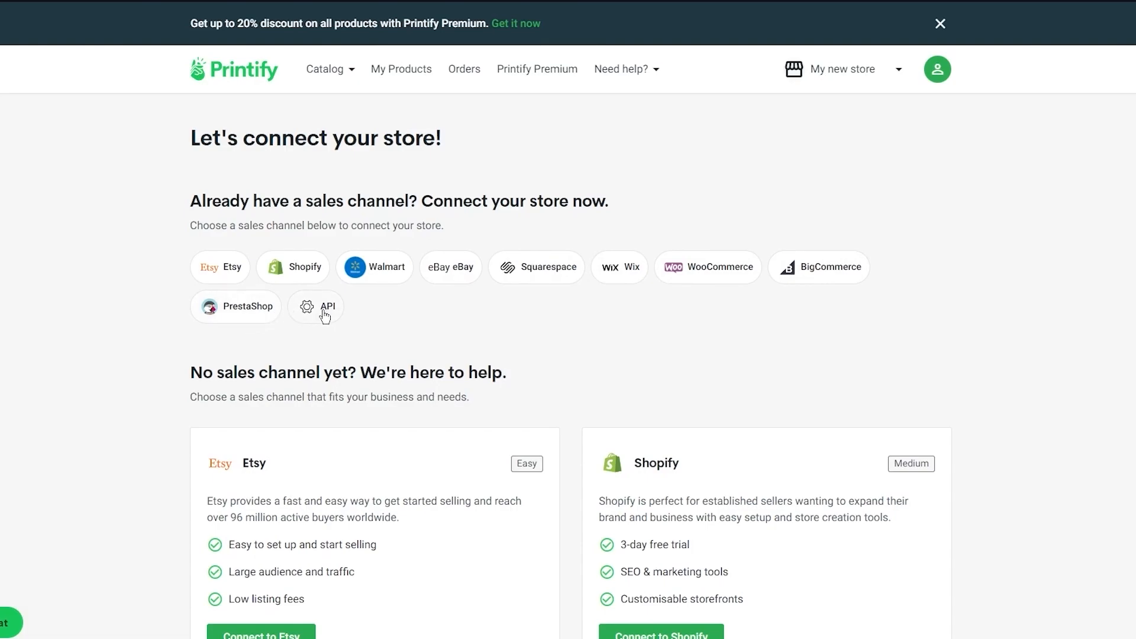
pyautogui.scroll(-3, 381, 329)
pyautogui.scroll(-2, 383, 327)
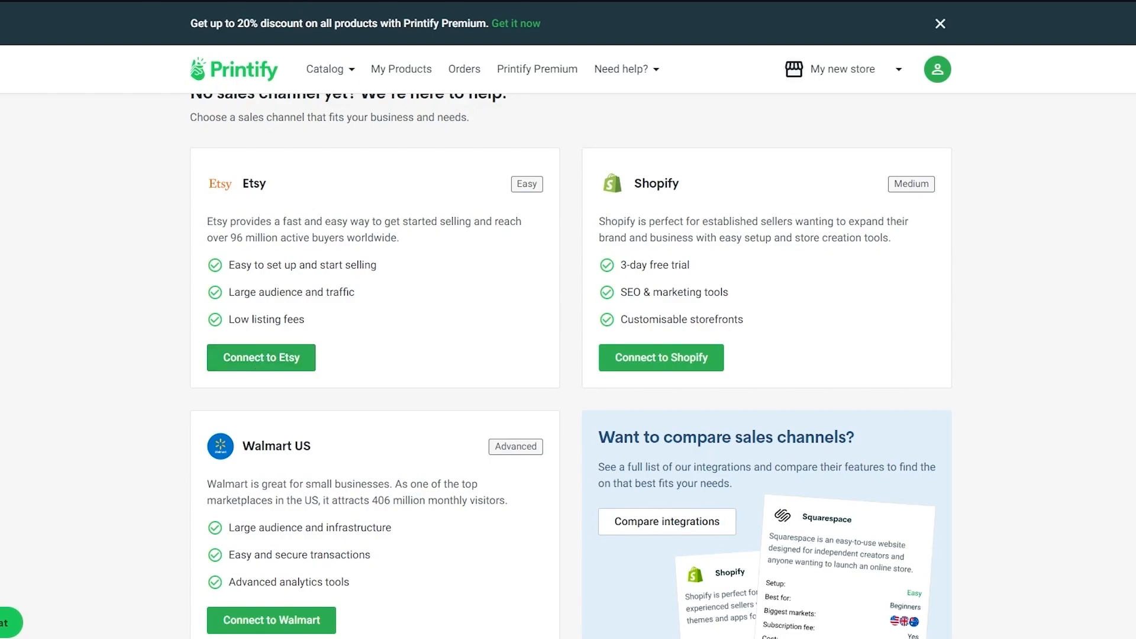
# - Search the web for "etsy" in a new browser tab and open the Etsy website
pyautogui.hotkey('ctrl', 't')
pyautogui.write('etsy')
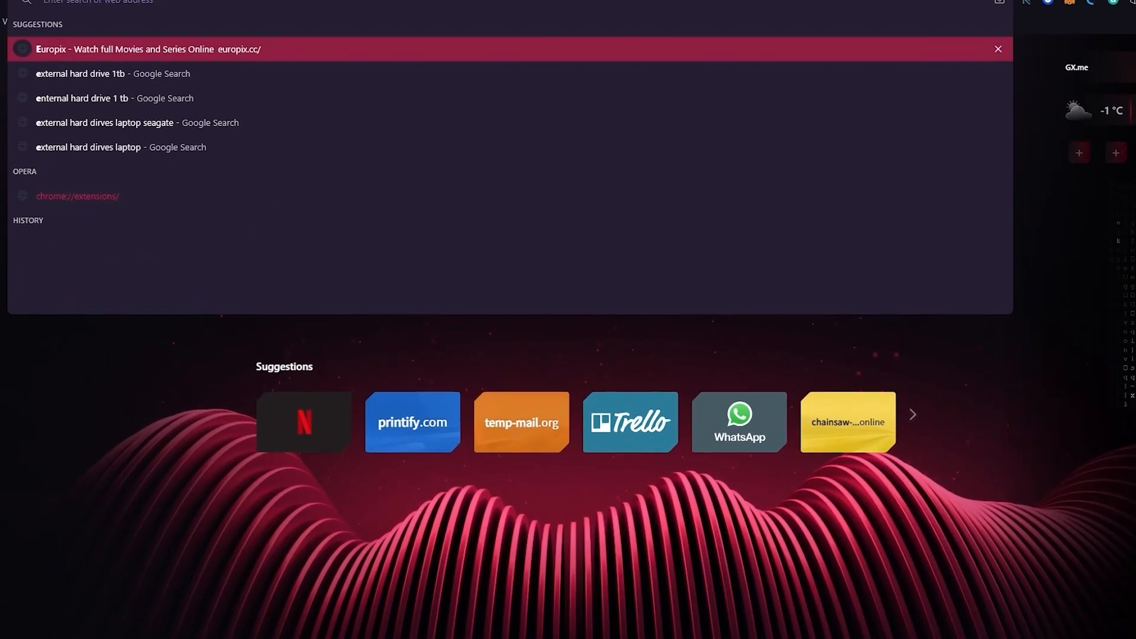
pyautogui.press('Return')
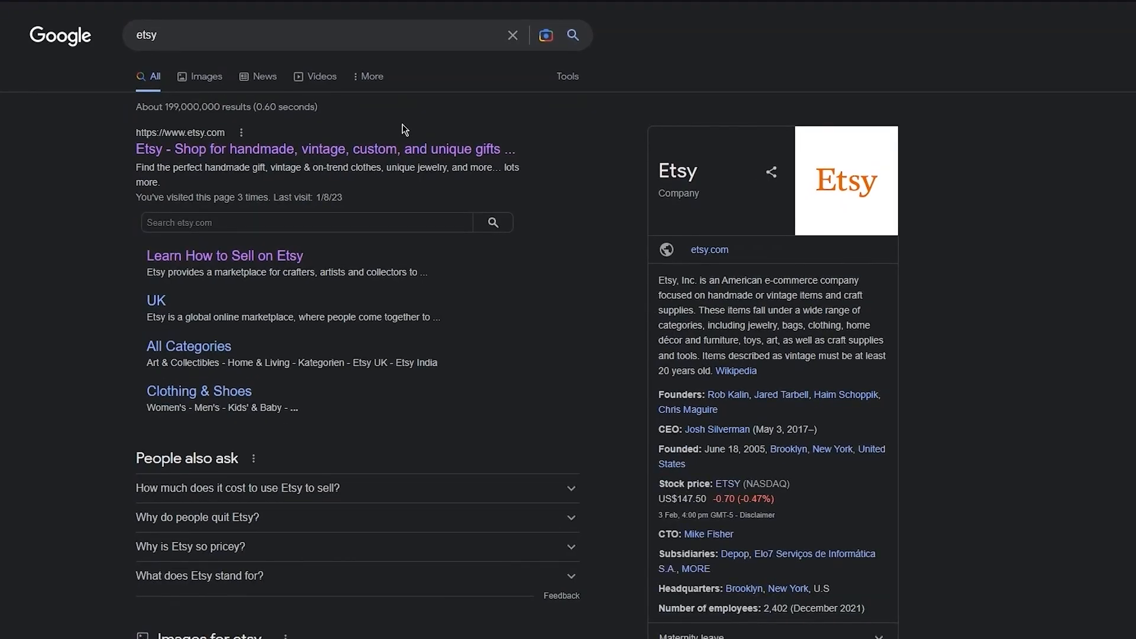
pyautogui.click(320, 155)
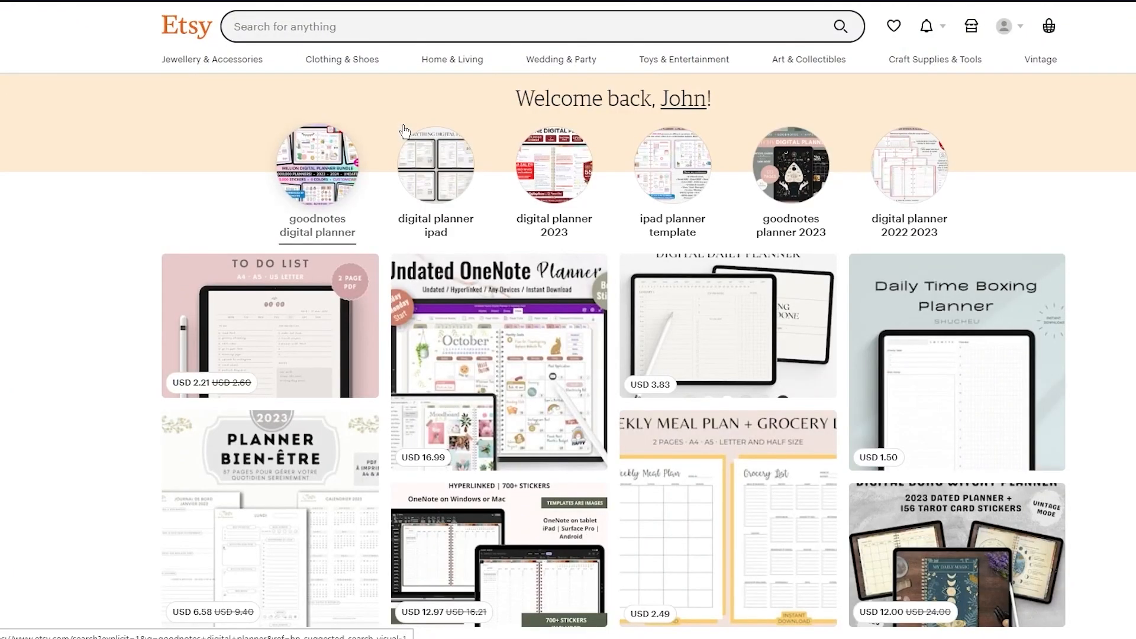
# - Look over the Etsy home page and sign out of the current account
pyautogui.scroll(-10, 76, 282)
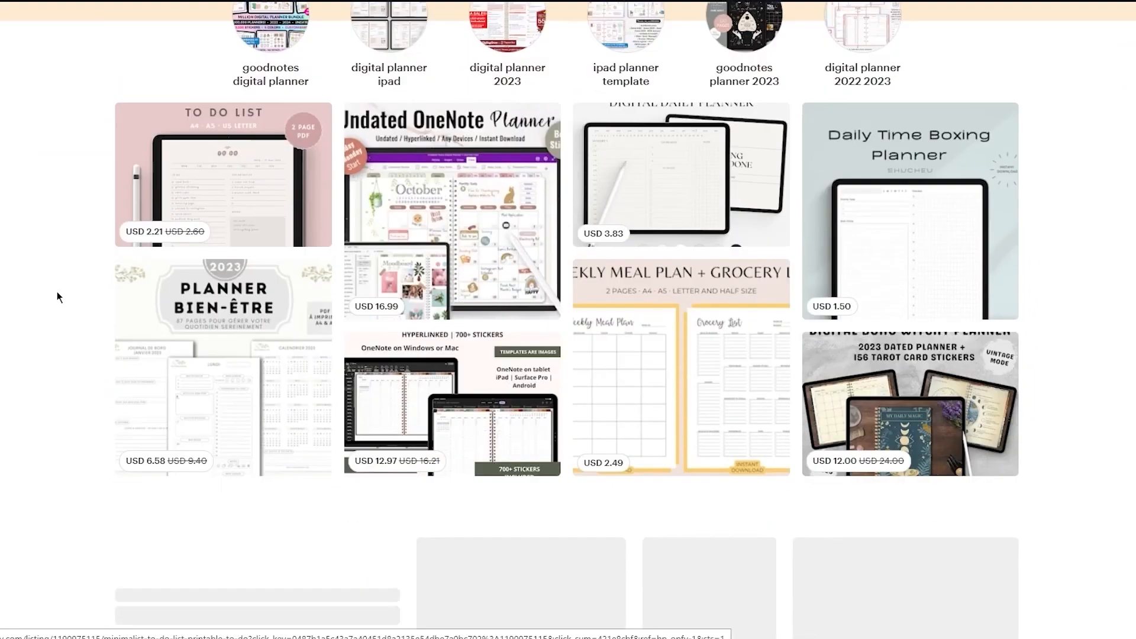
pyautogui.scroll(15, 57, 297)
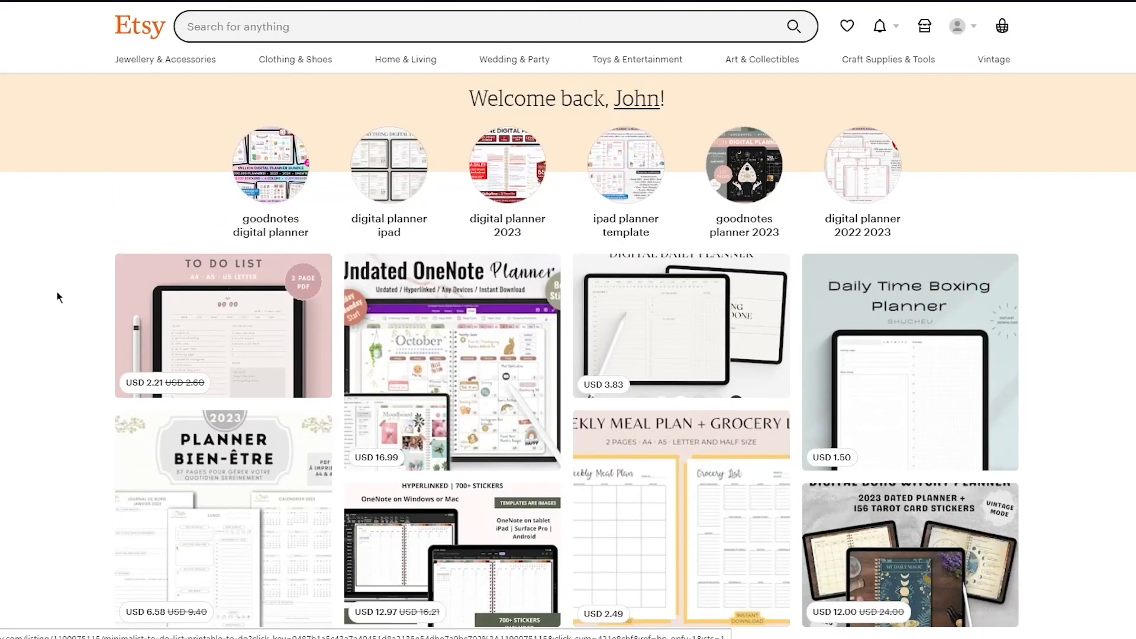
pyautogui.click(965, 26)
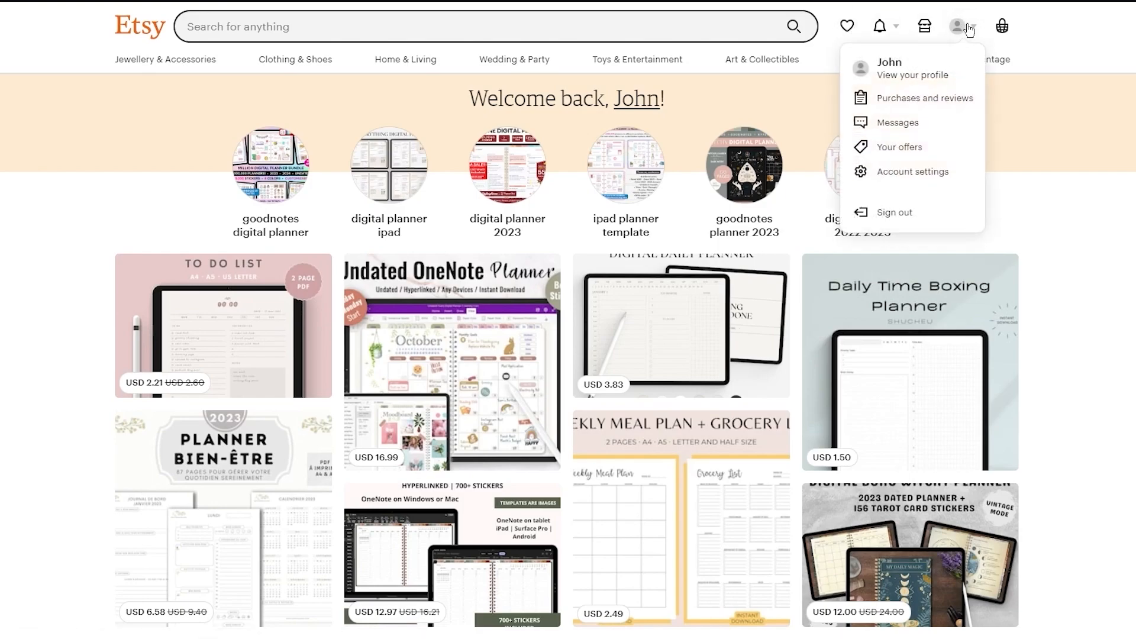
pyautogui.click(888, 211)
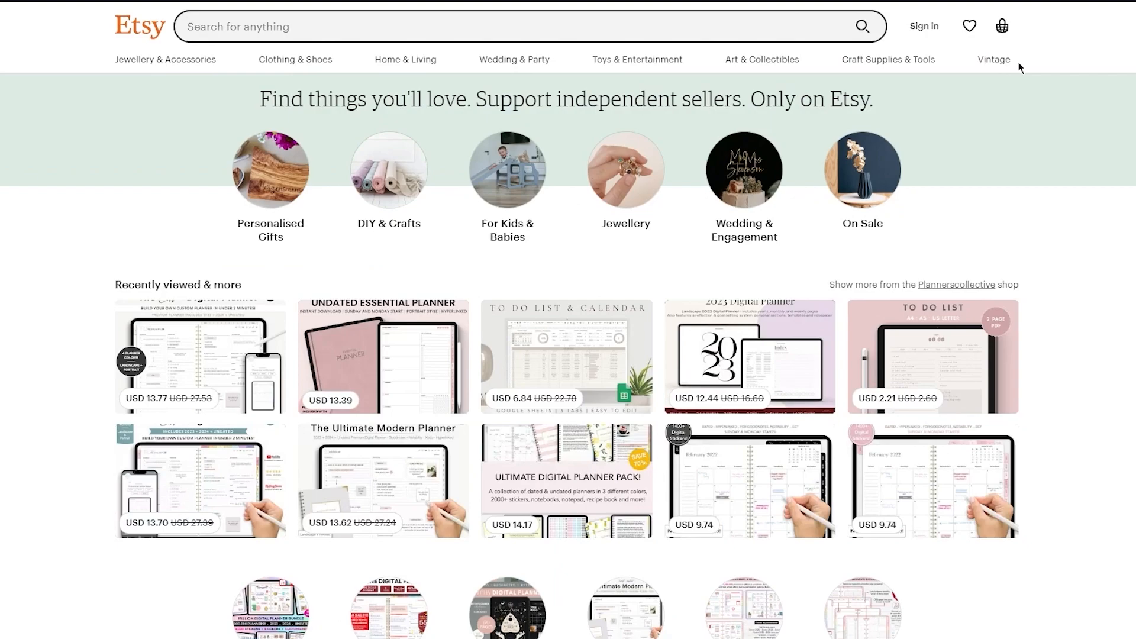
# - Open and dismiss the Etsy sign-in form, and look over the signed-out home page
pyautogui.click(918, 28)
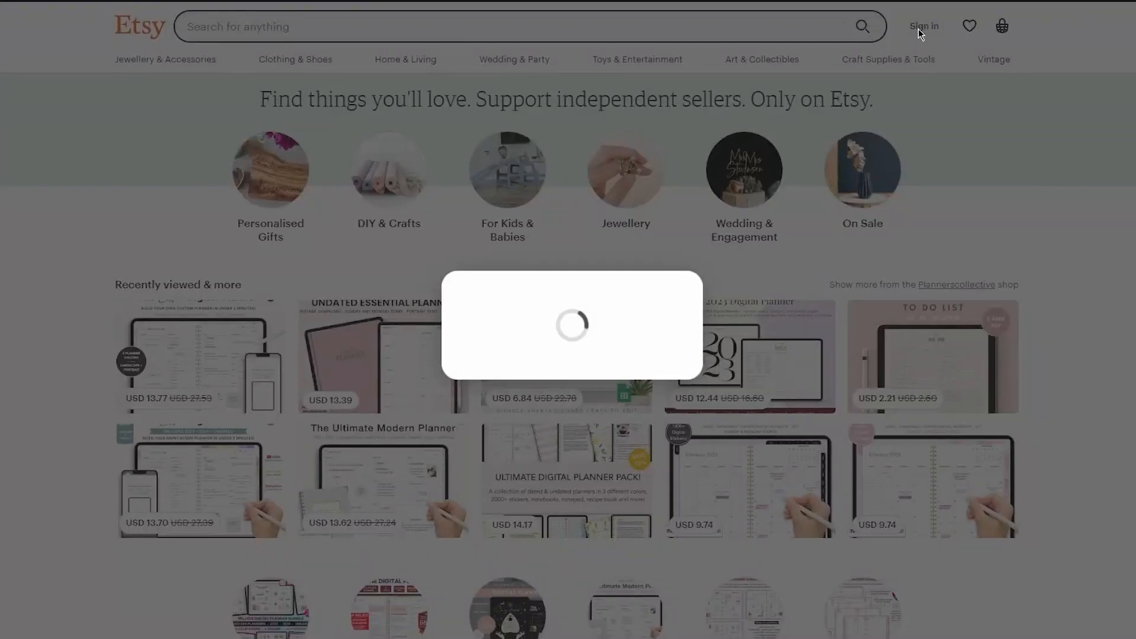
pyautogui.click(989, 153)
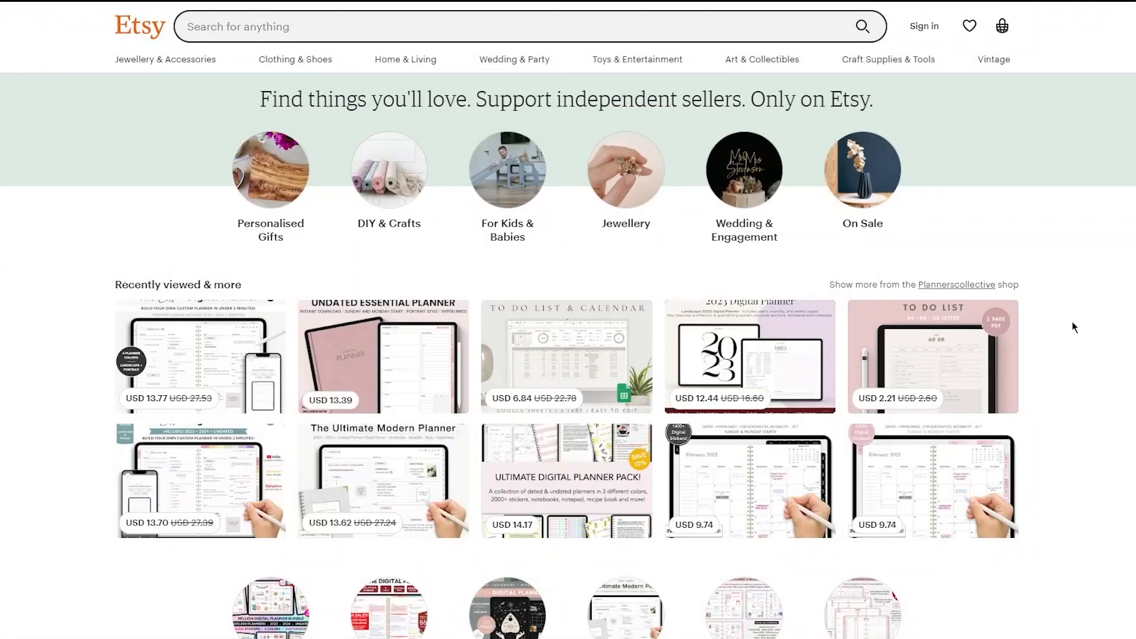
pyautogui.scroll(-5, 1074, 327)
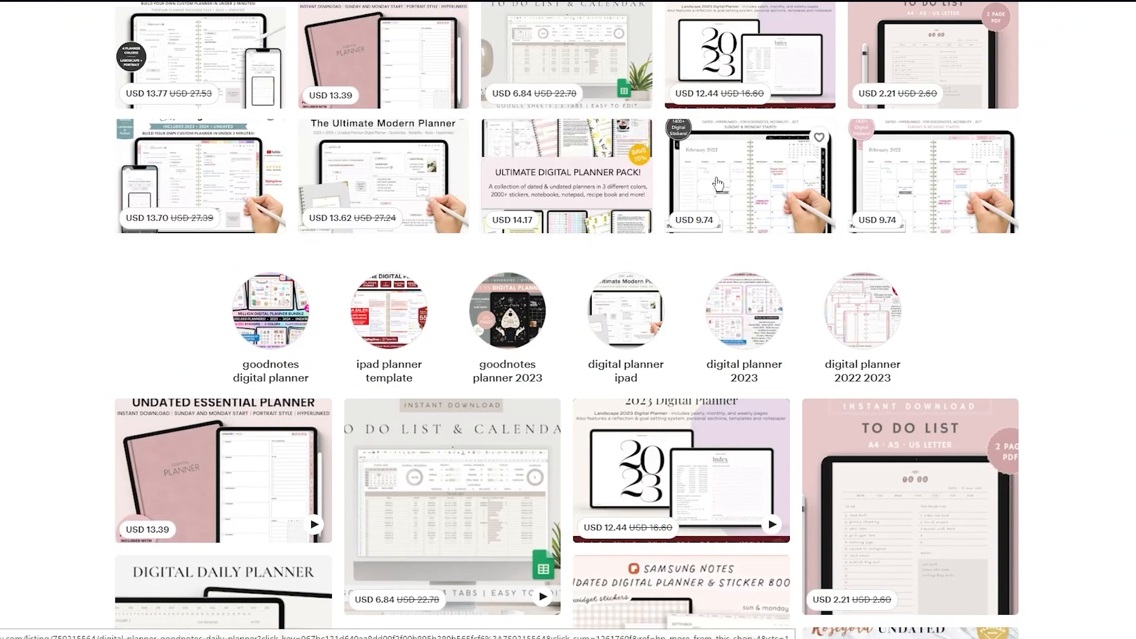
pyautogui.scroll(5, 1116, 123)
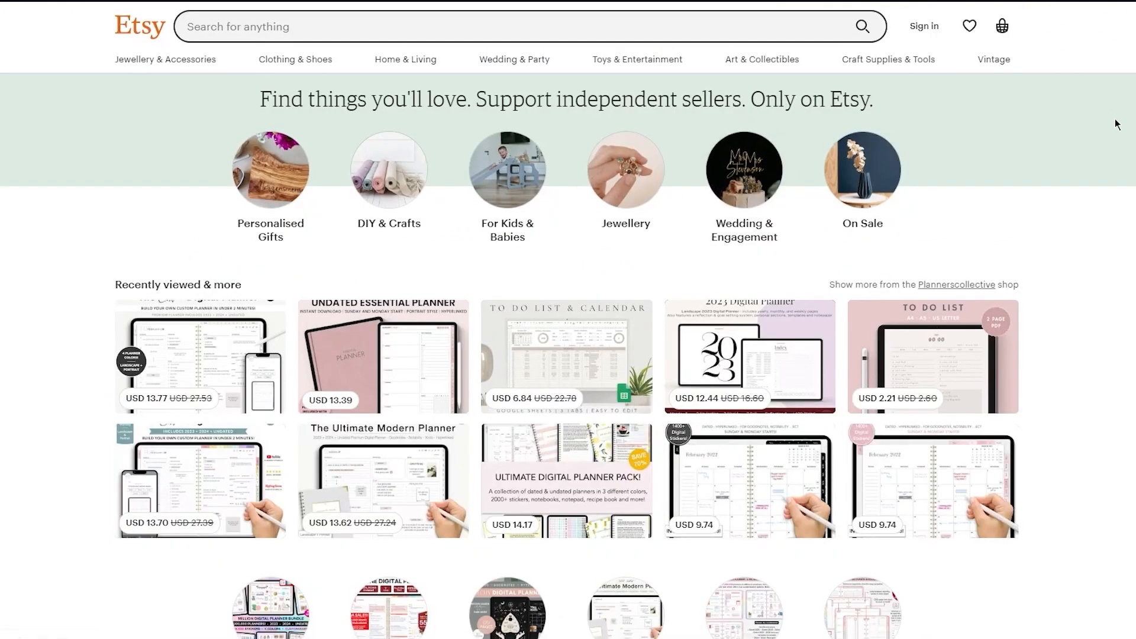
pyautogui.scroll(-15, 1065, 177)
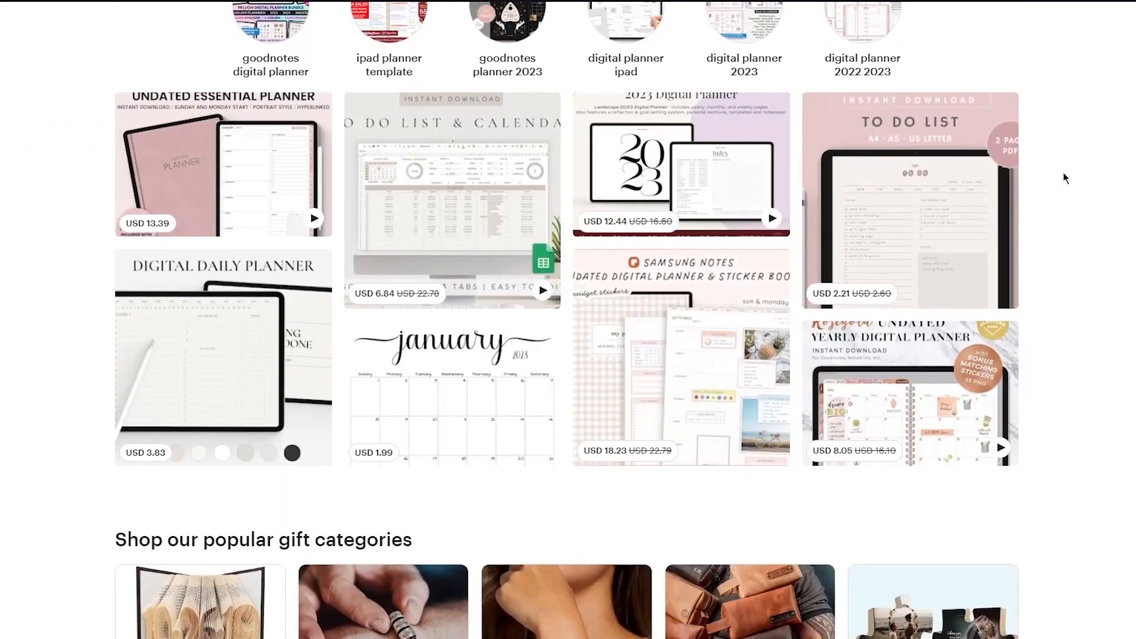
pyautogui.scroll(4, 1065, 178)
pyautogui.scroll(10, 1065, 178)
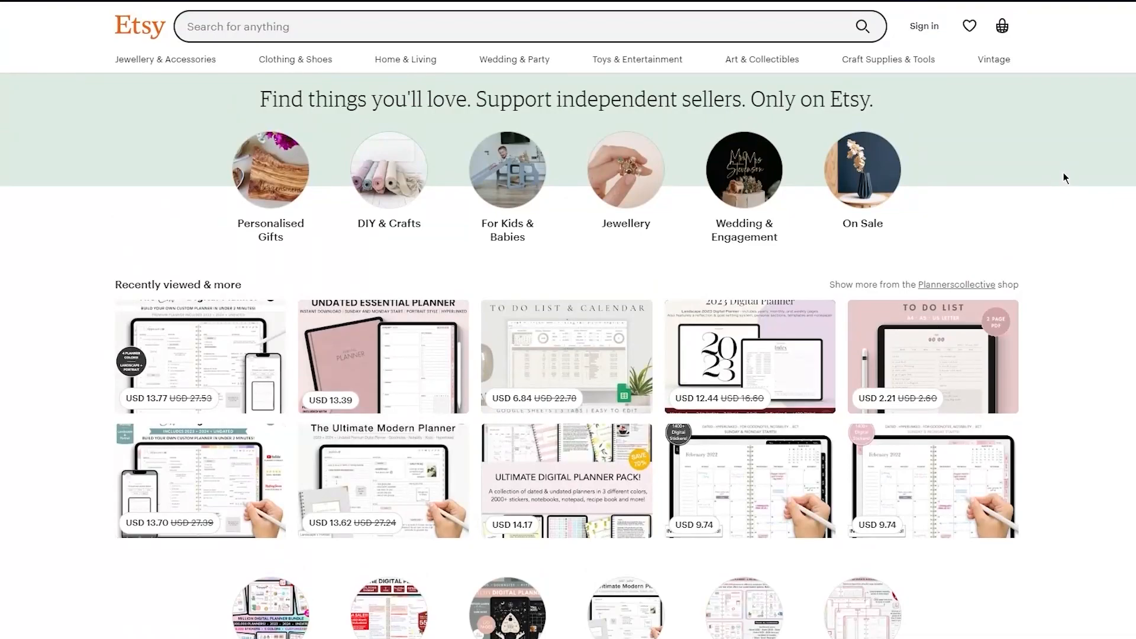
# - Search Etsy for "sweatshirt" and browse the listings
pyautogui.click(482, 32)
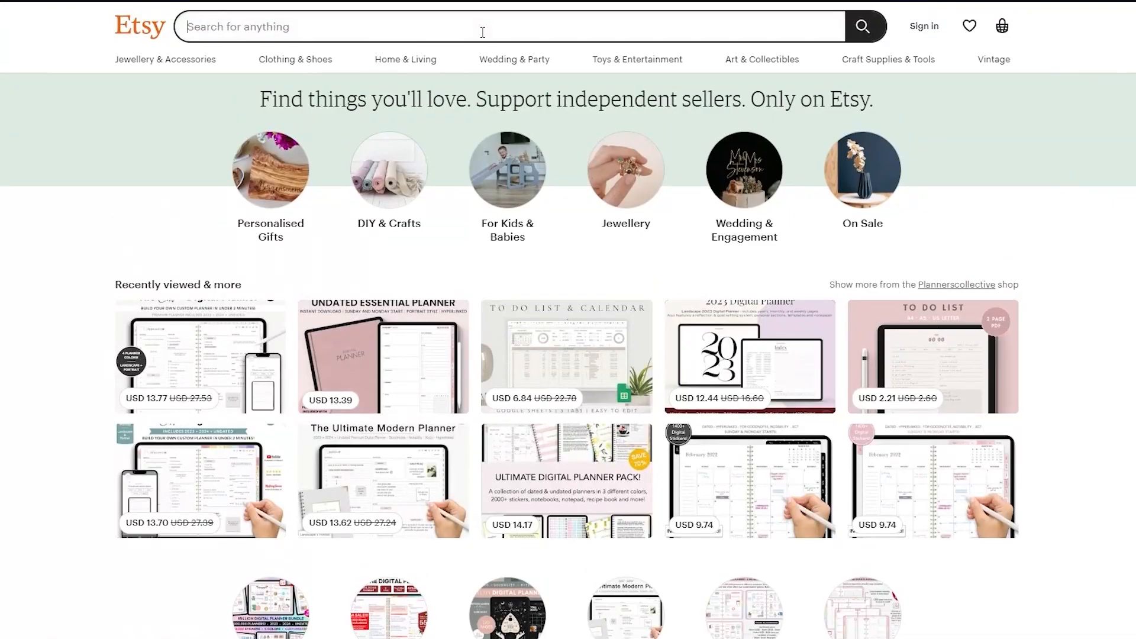
pyautogui.write('sweat')
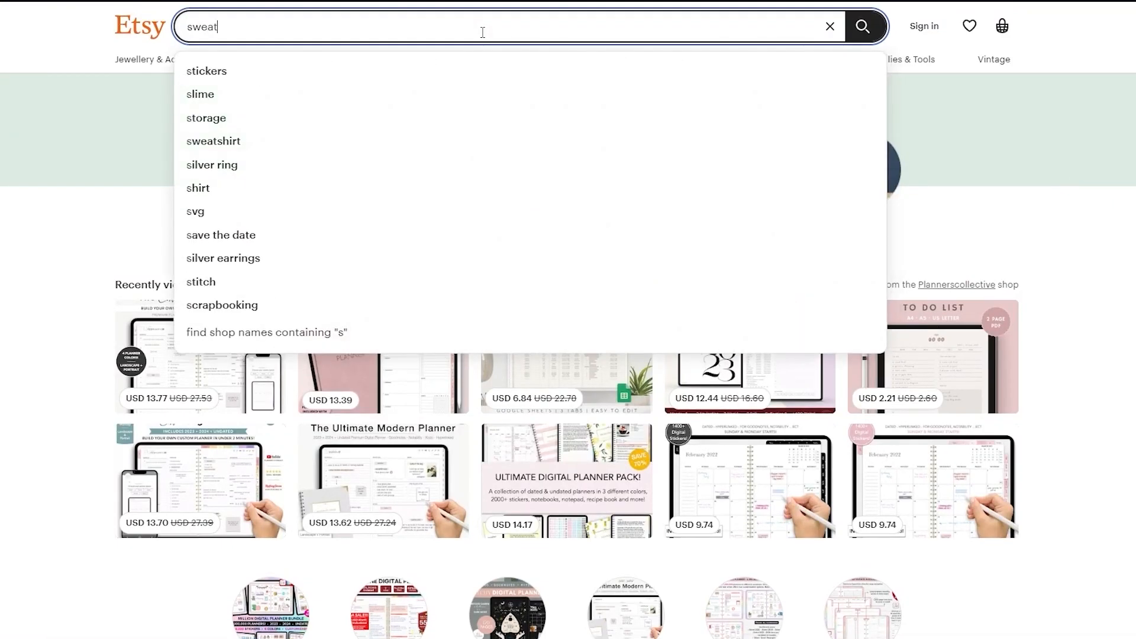
pyautogui.write('shirt')
pyautogui.press('Return')
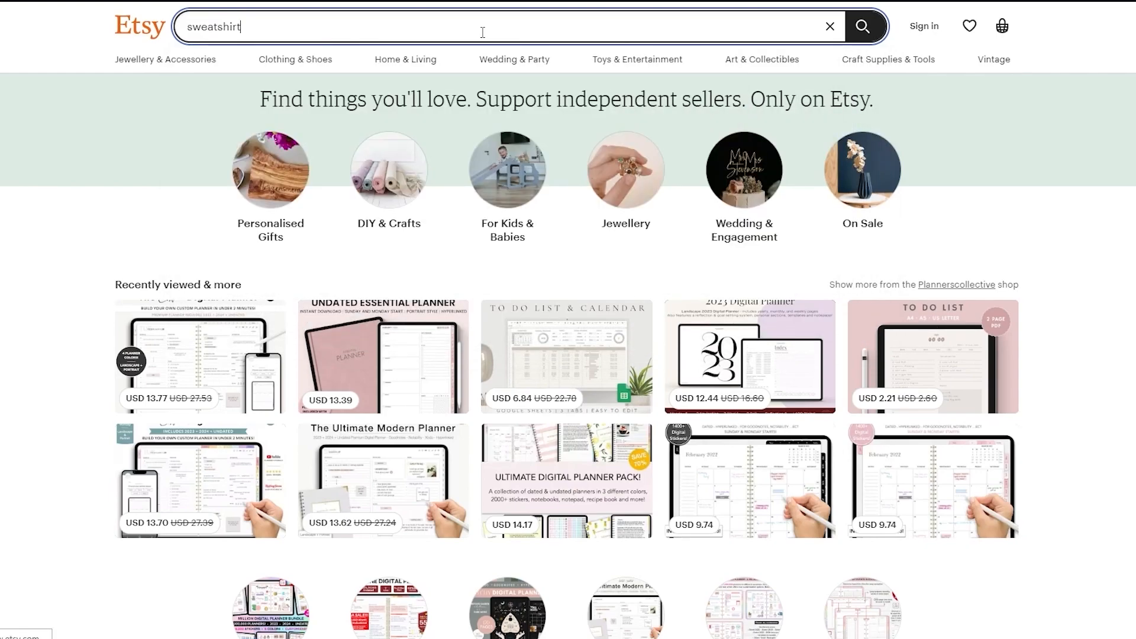
pyautogui.scroll(-3, 30, 282)
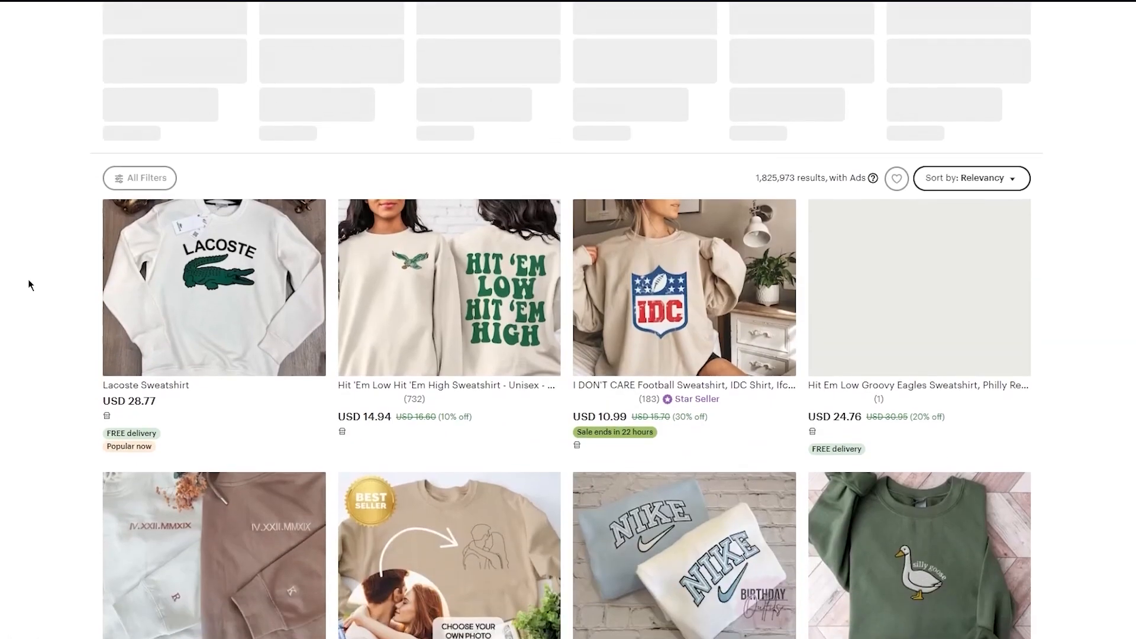
pyautogui.scroll(-4, 816, 354)
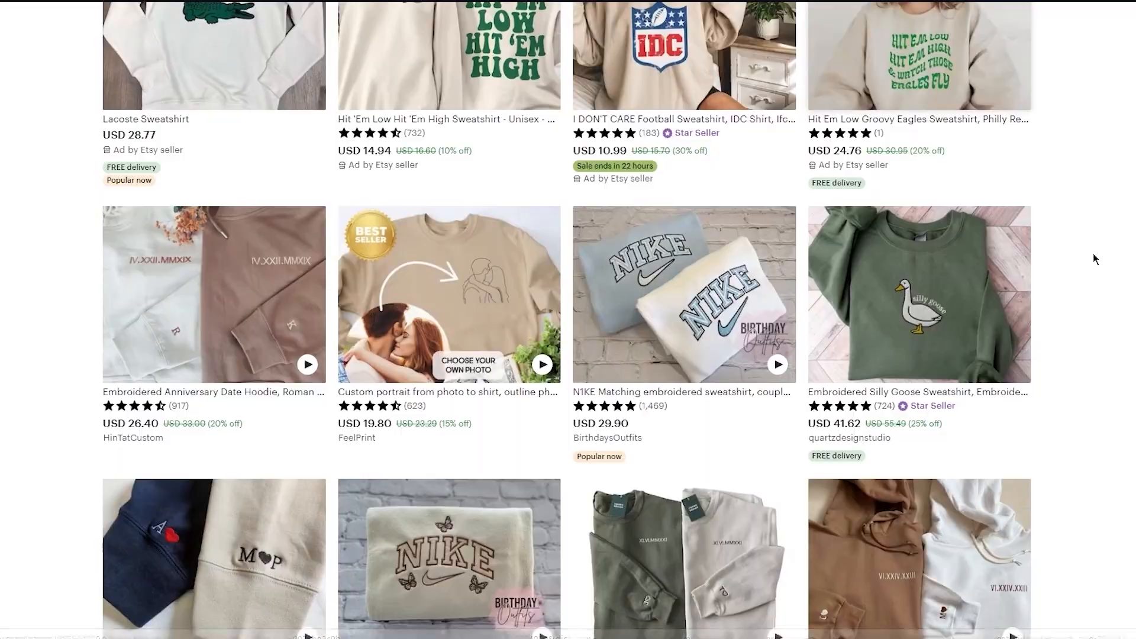
# - Browse the sweatshirt search results, comparing designs, prices, ratings and popular listings
pyautogui.scroll(-8, 1092, 255)
pyautogui.scroll(9, 1092, 255)
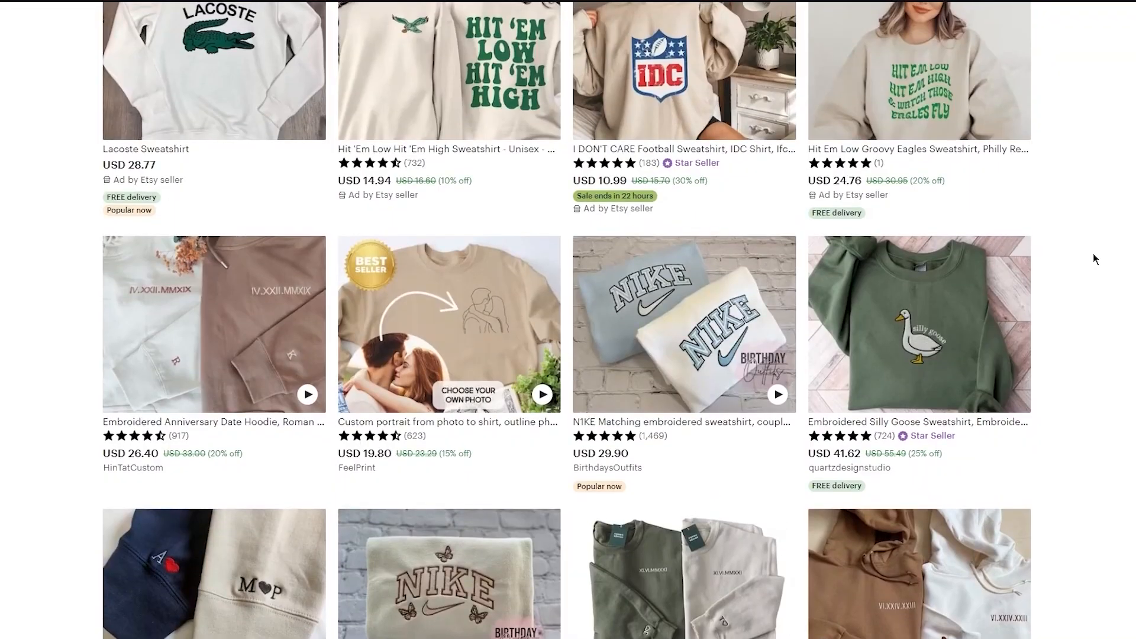
pyautogui.scroll(5, 1092, 258)
pyautogui.scroll(-3, 1092, 259)
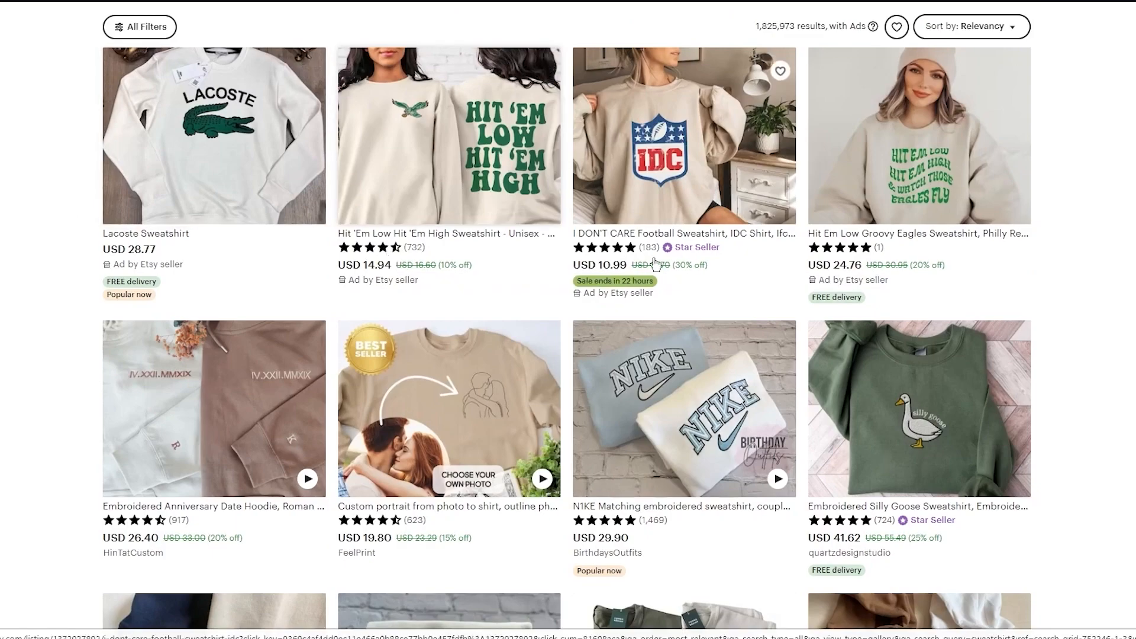
pyautogui.scroll(-3, 899, 280)
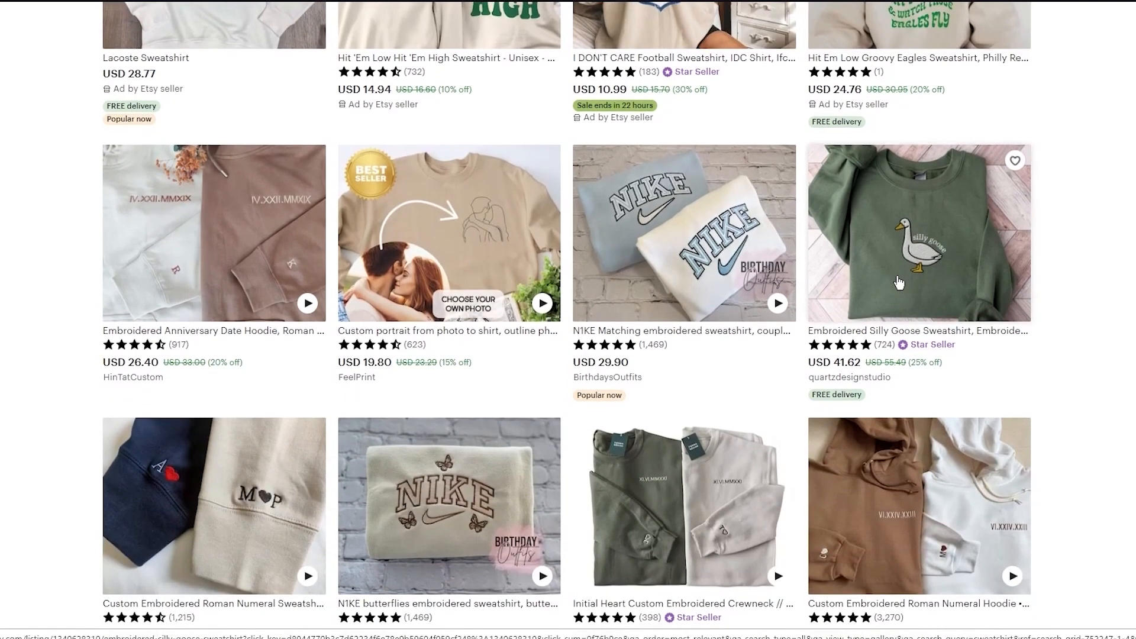
pyautogui.scroll(-1, 899, 281)
pyautogui.scroll(-8, 899, 281)
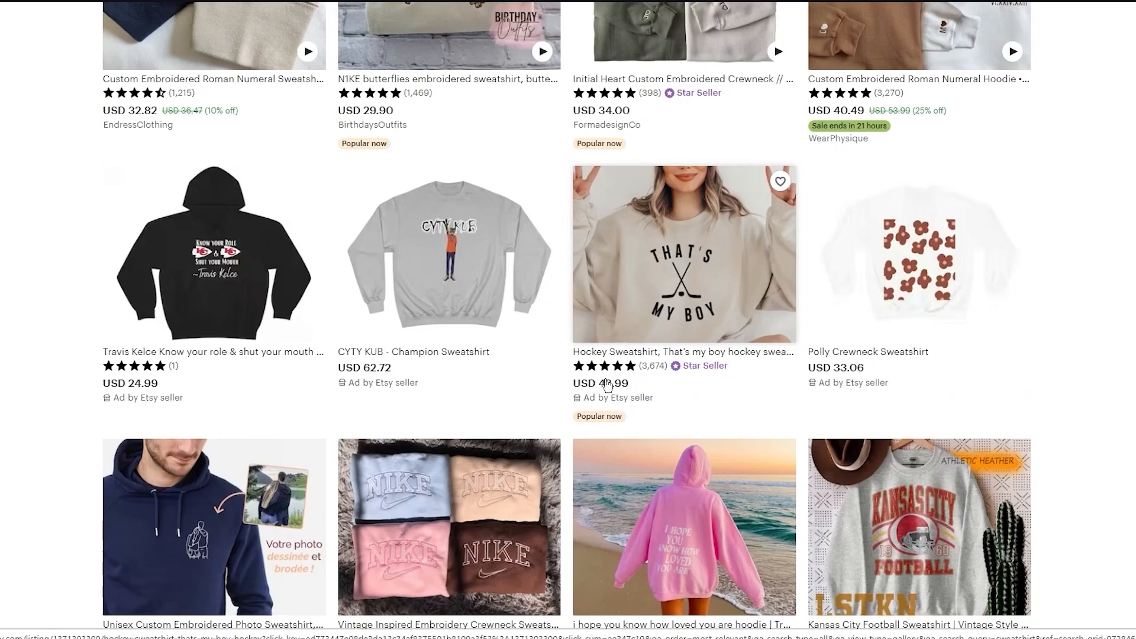
pyautogui.scroll(-5, 603, 384)
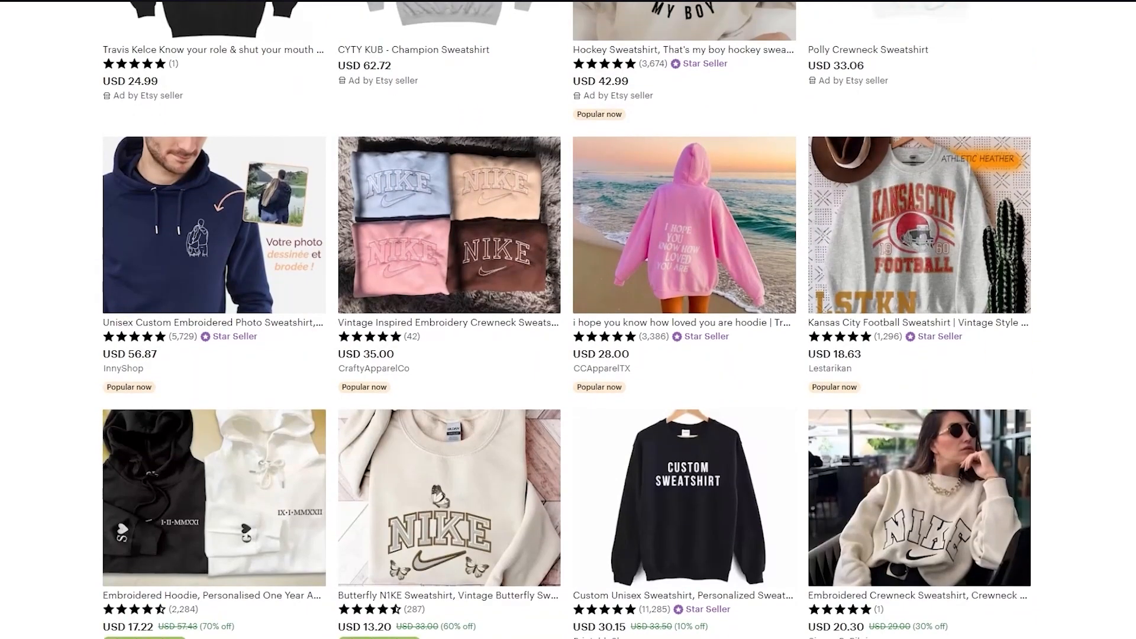
pyautogui.scroll(5, 164, 348)
pyautogui.scroll(-4, 164, 348)
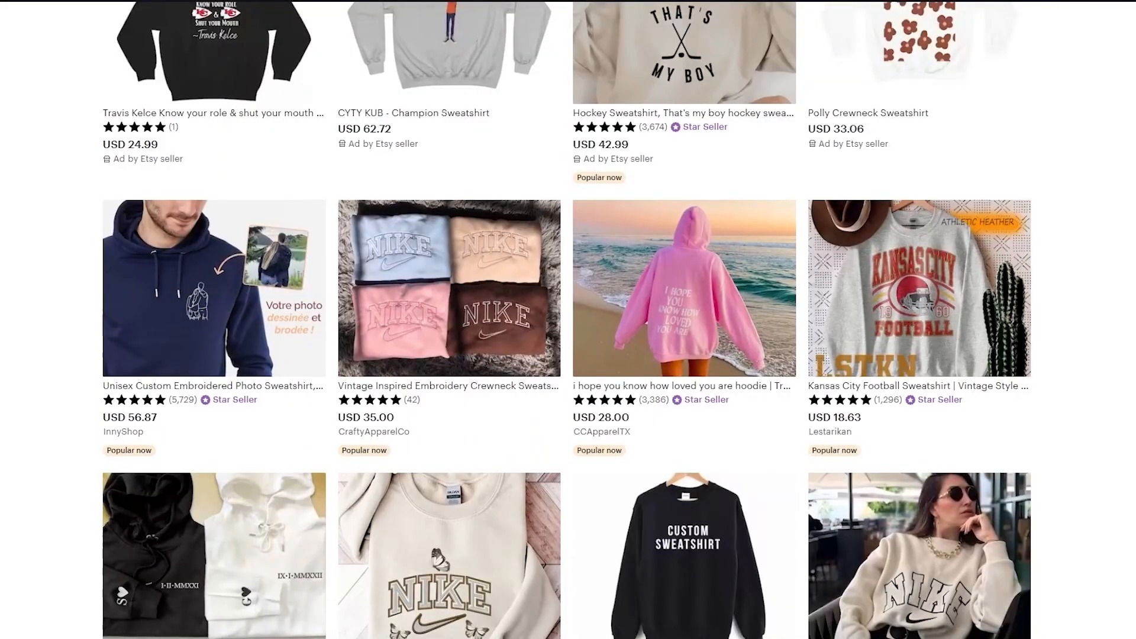
pyautogui.scroll(15, 165, 348)
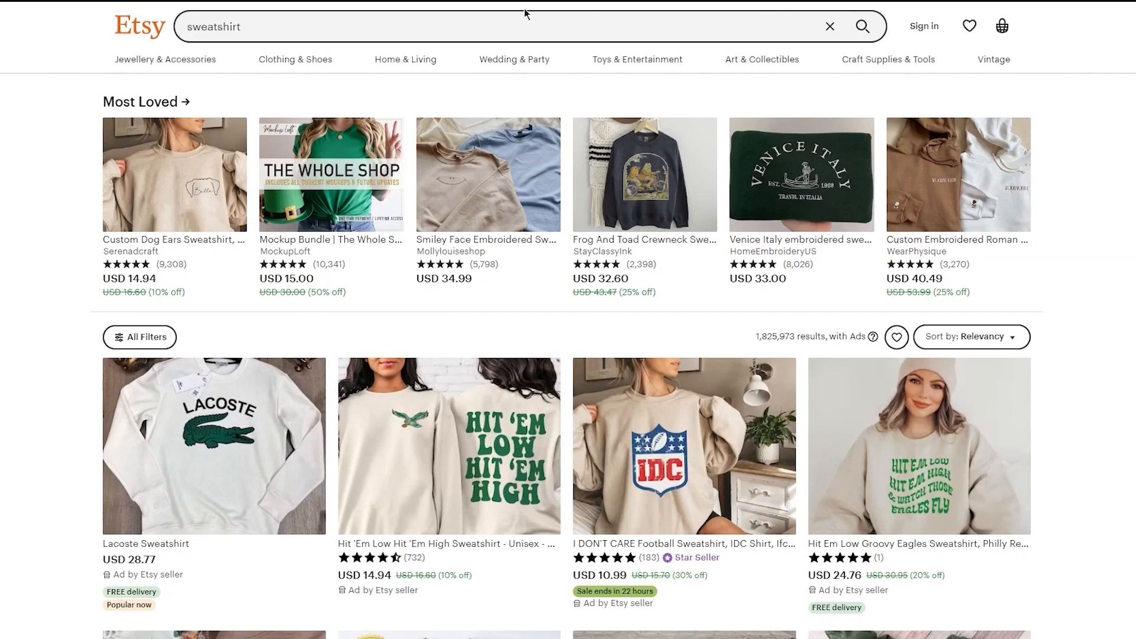
# - Open the Etsy account registration form and fill in the e-mail address and first name
pyautogui.click(923, 26)
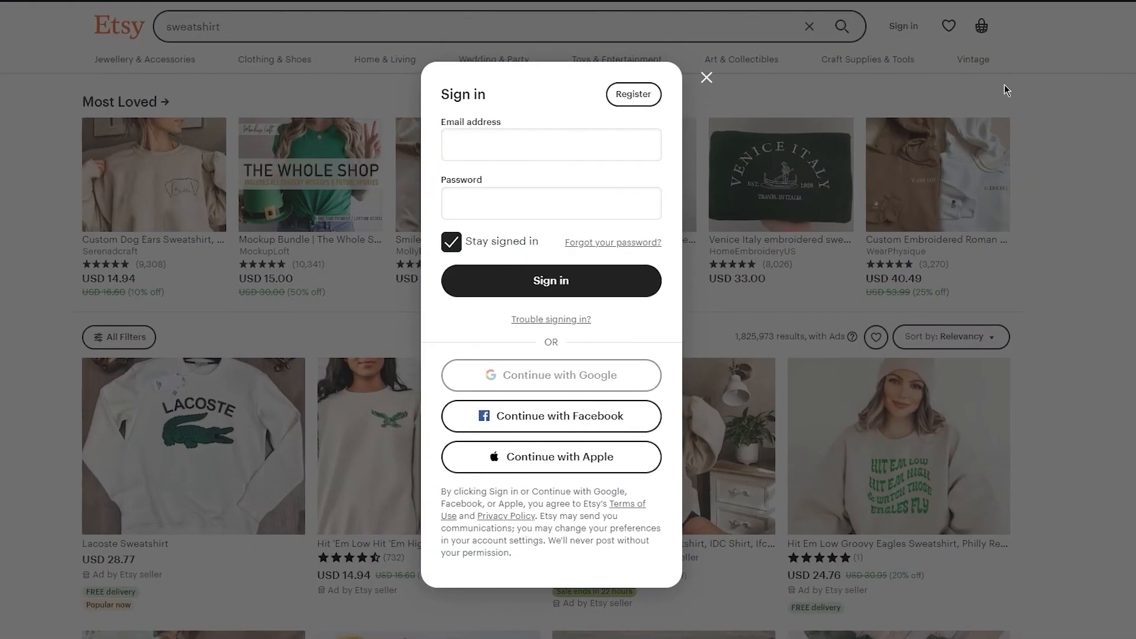
pyautogui.click(625, 95)
pyautogui.click(484, 153)
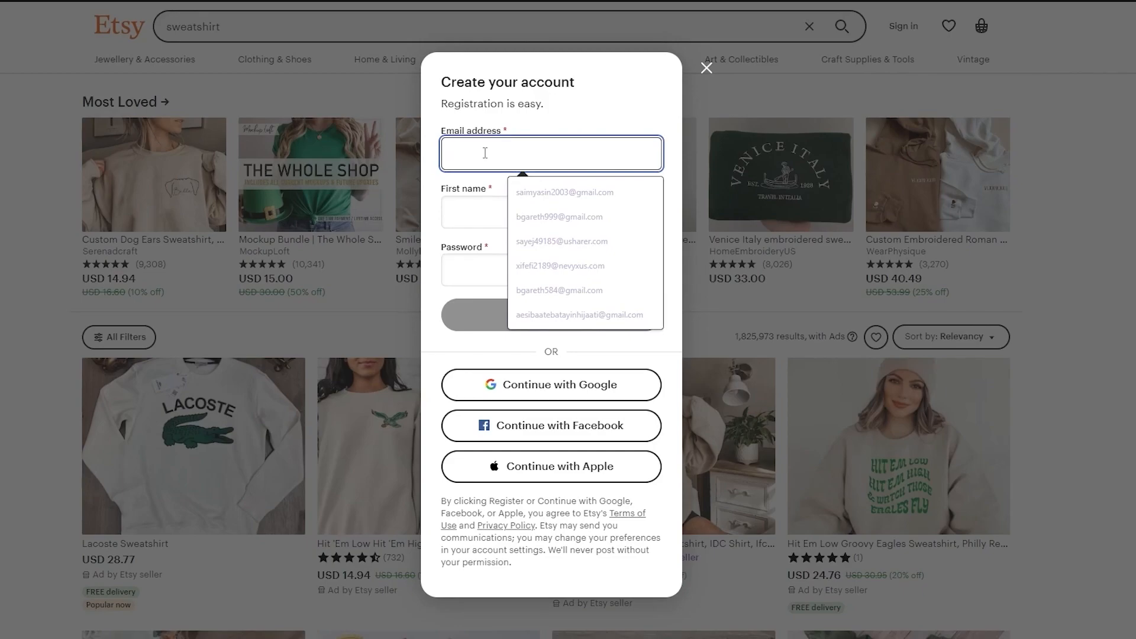
pyautogui.press('super+v')
pyautogui.click(503, 211)
pyautogui.click(529, 203)
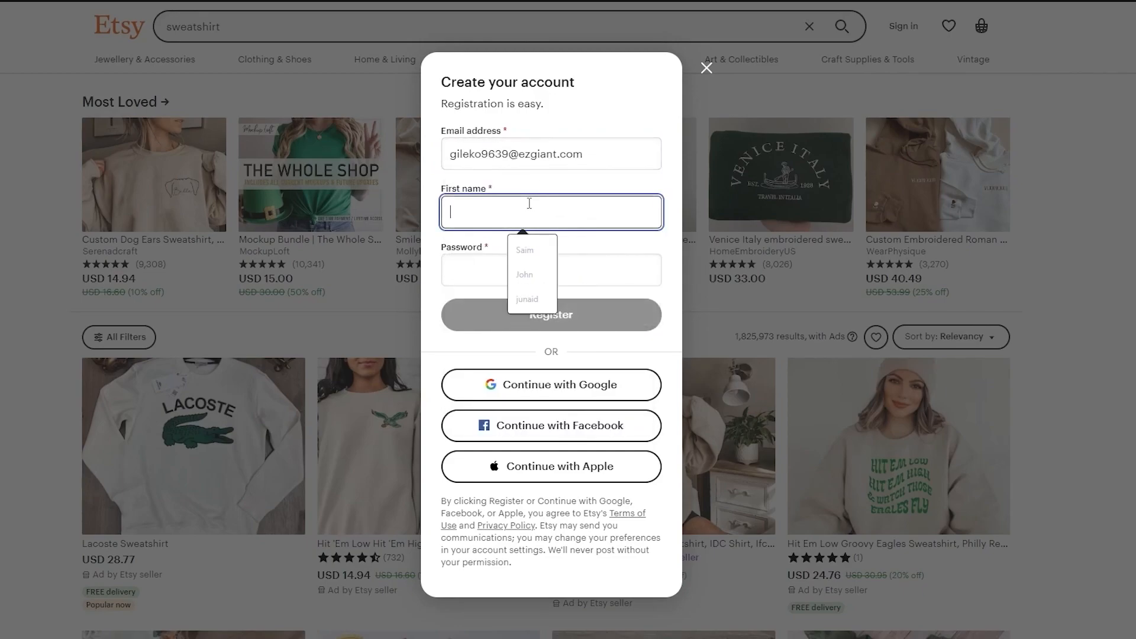
pyautogui.write('John')
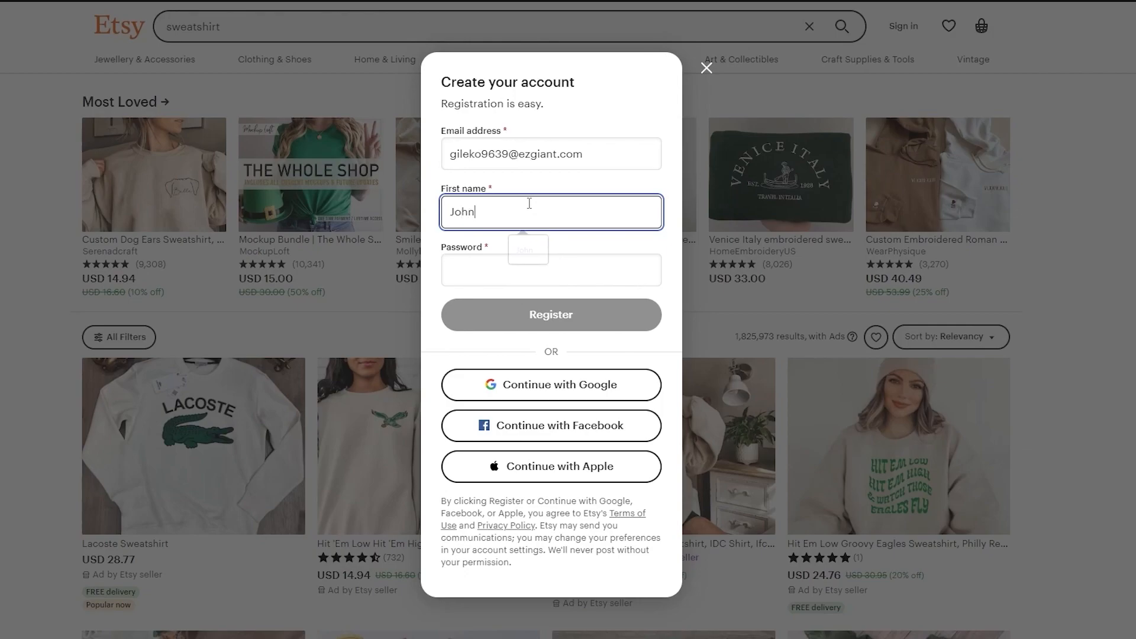
# - Enter the account password and register the new Etsy account
pyautogui.click(464, 270)
pyautogui.write('••••••')
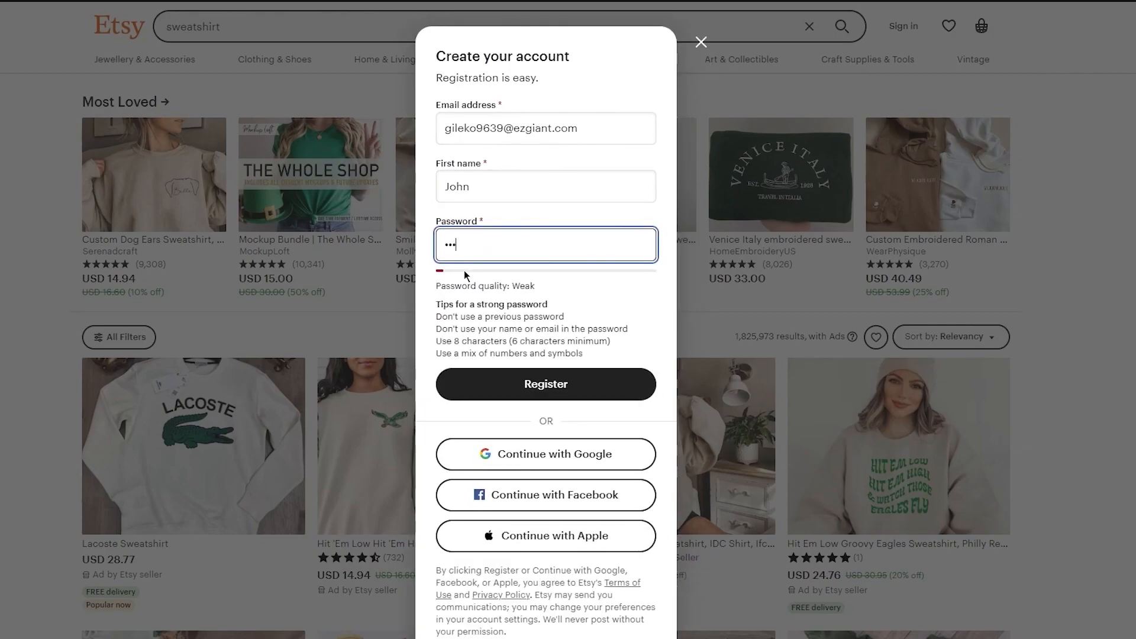
pyautogui.write('•••')
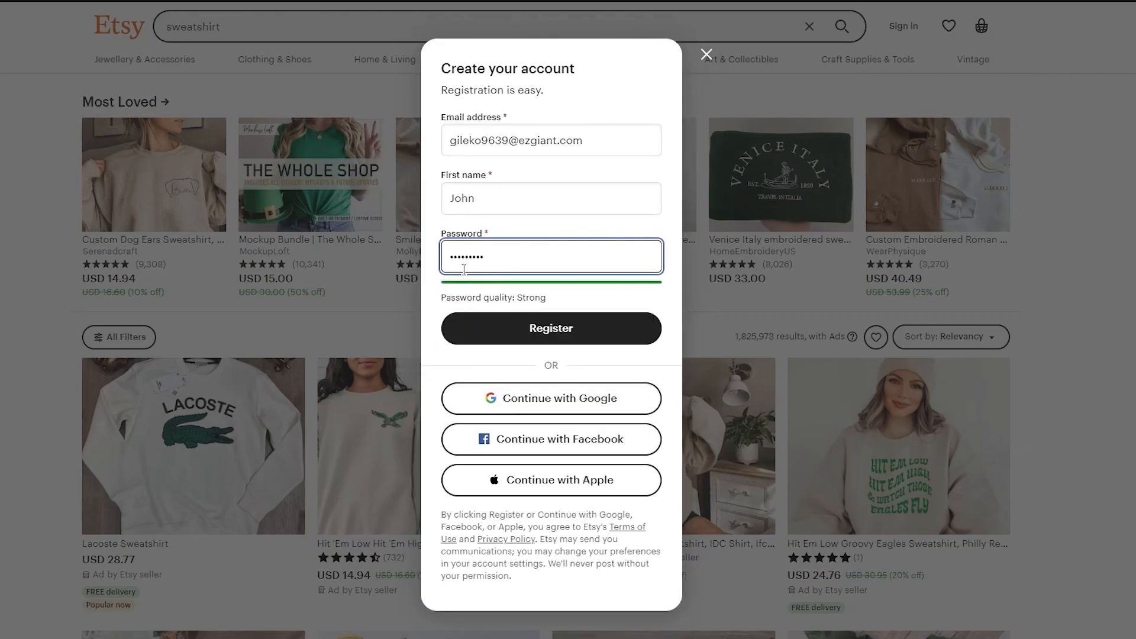
pyautogui.click(528, 320)
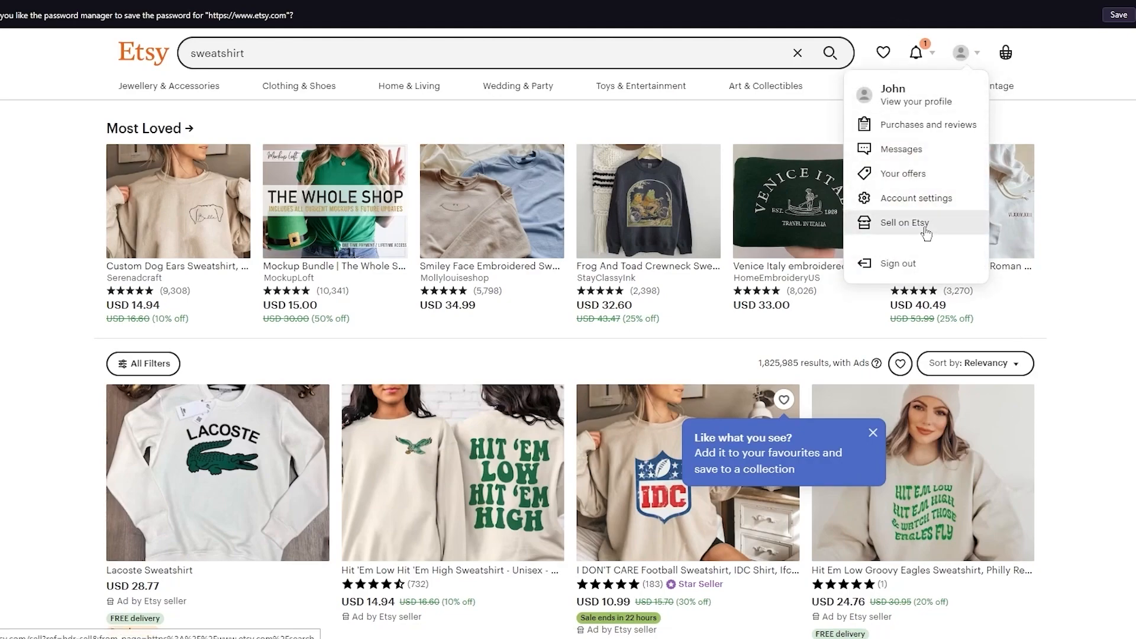
# - Open the Sell on Etsy page for the signed-in account
pyautogui.click(1041, 243)
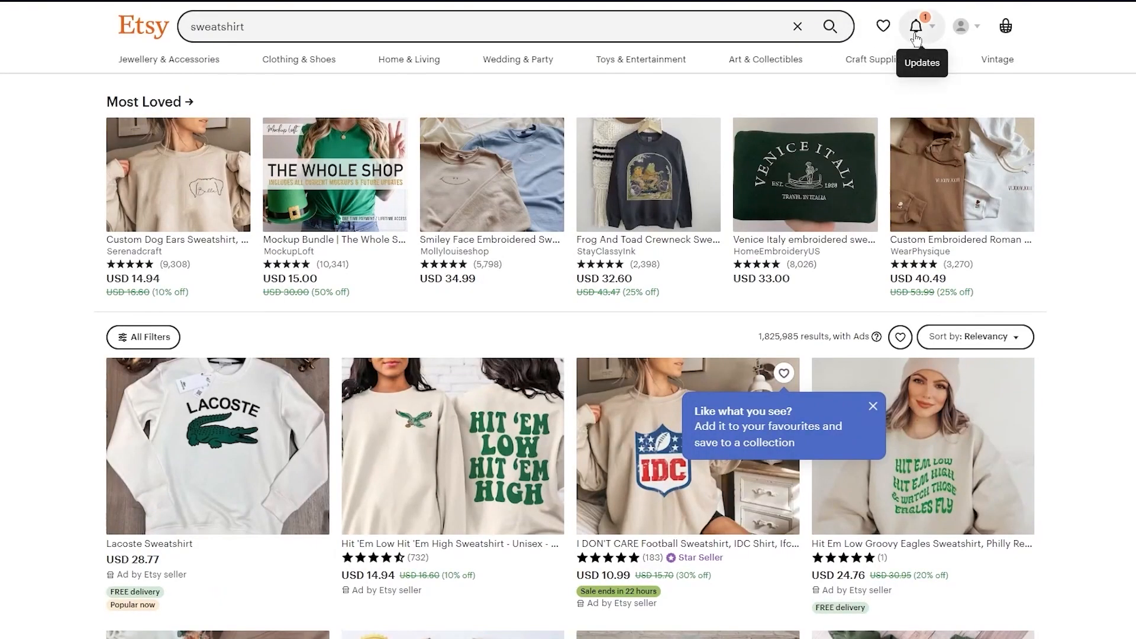
pyautogui.click(961, 26)
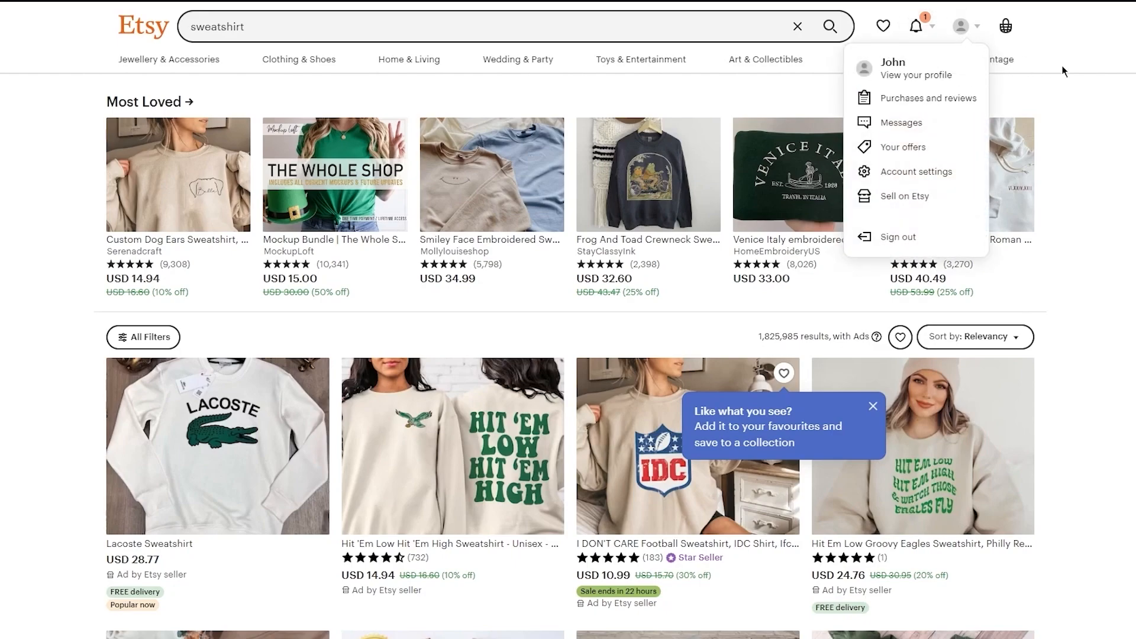
pyautogui.click(905, 197)
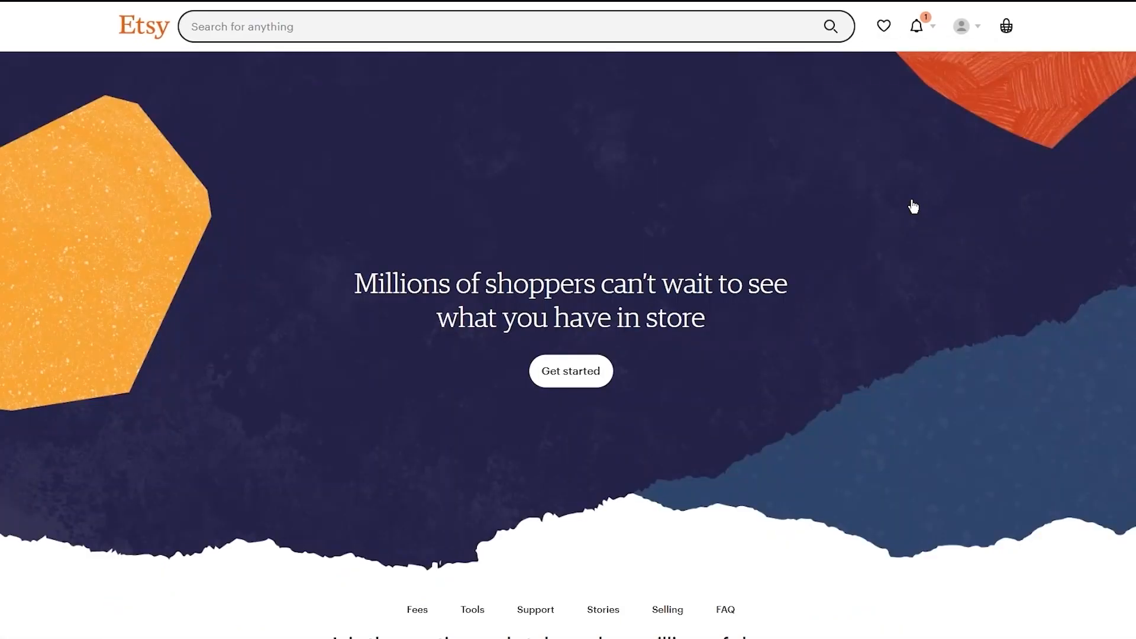
# - Look over the selling page's introduction, covering value, tools, seller support and the option to open a shop
pyautogui.scroll(-5, 829, 303)
pyautogui.scroll(-4, 829, 300)
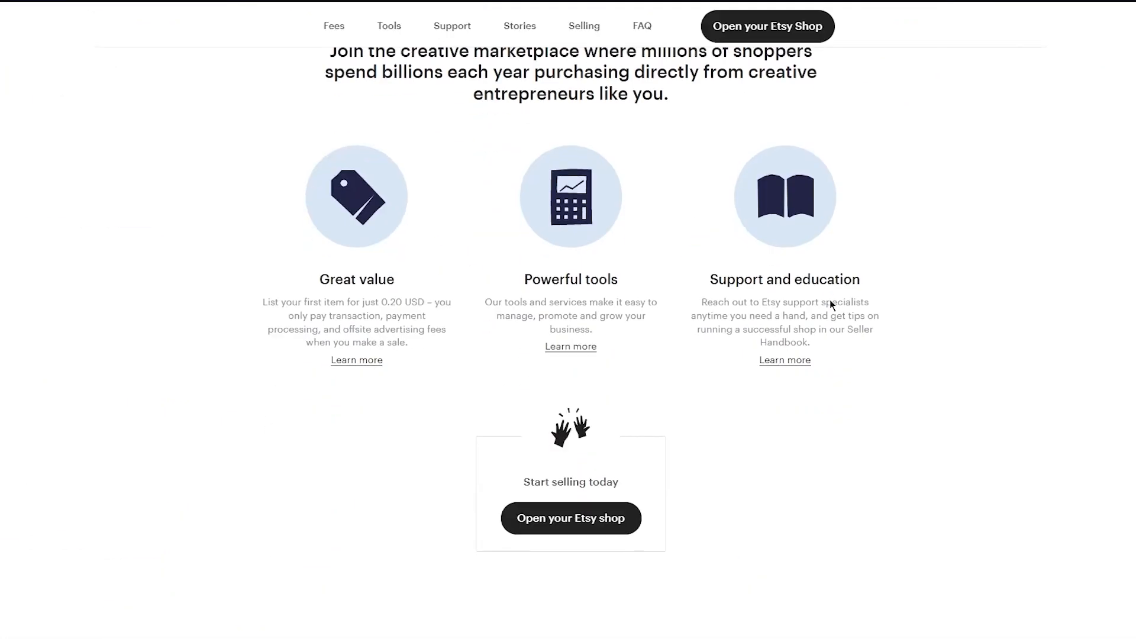
pyautogui.scroll(3, 829, 300)
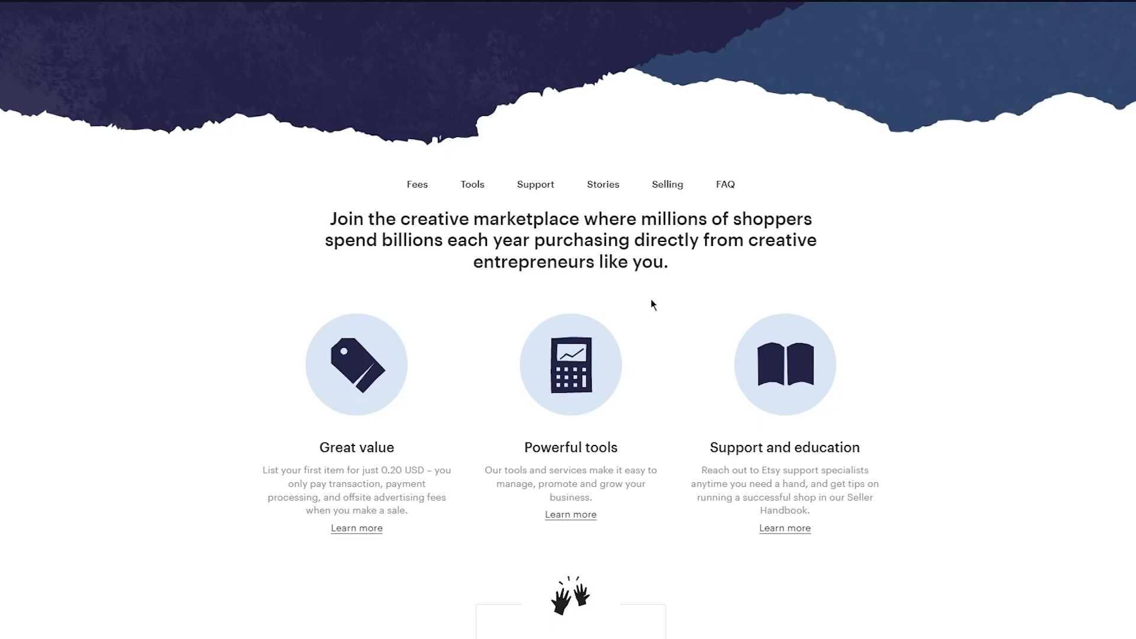
pyautogui.scroll(-3, 651, 302)
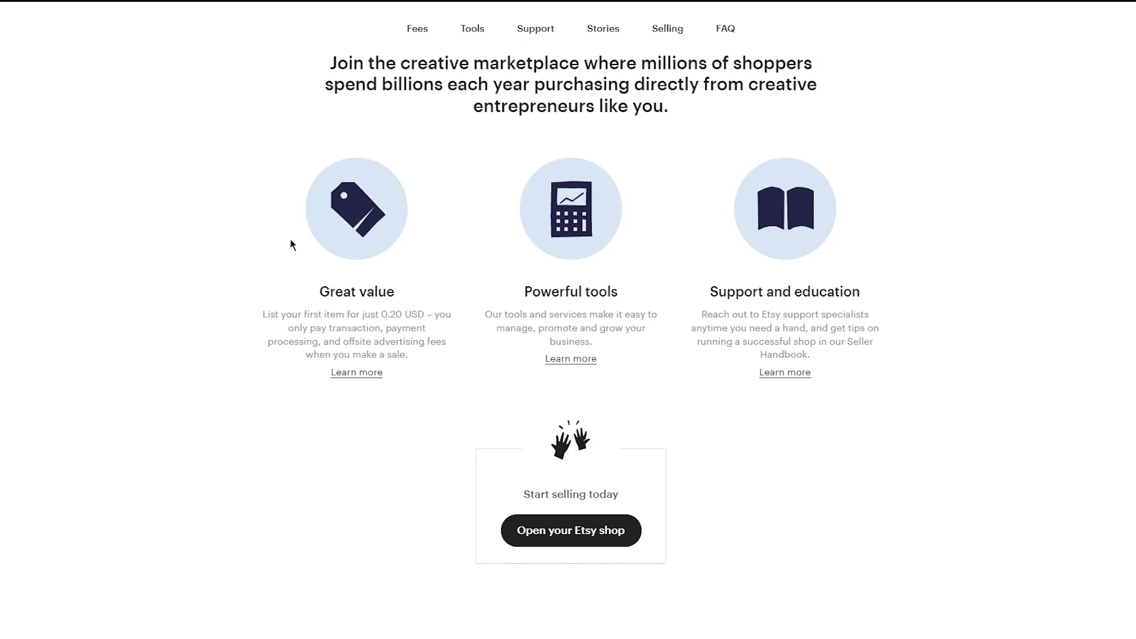
pyautogui.scroll(-1, 290, 244)
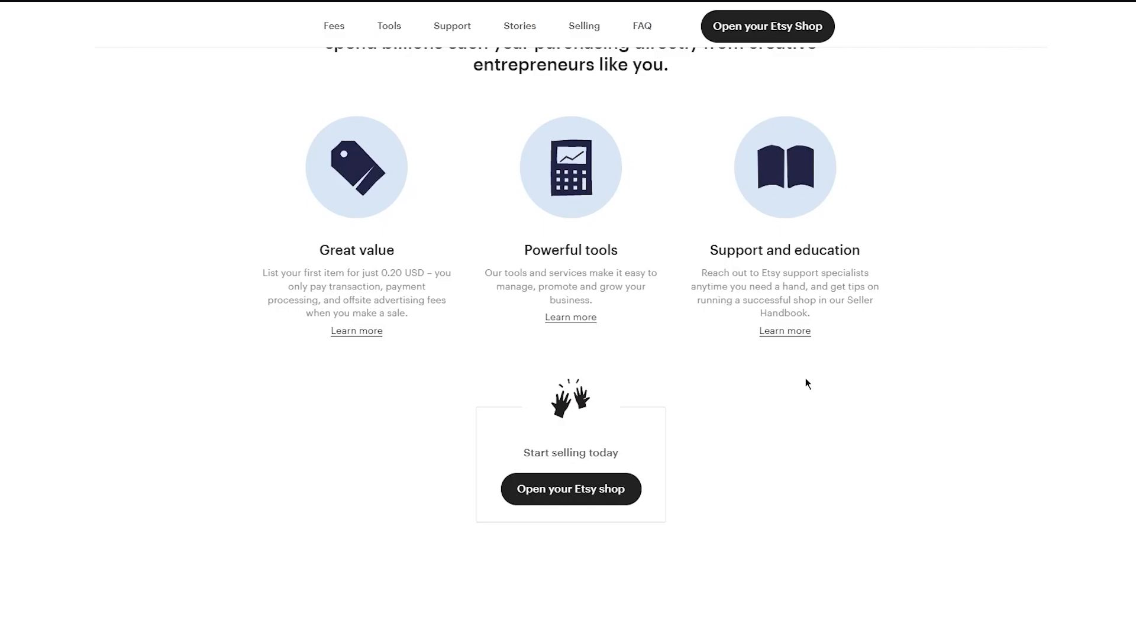
pyautogui.scroll(-5, 747, 357)
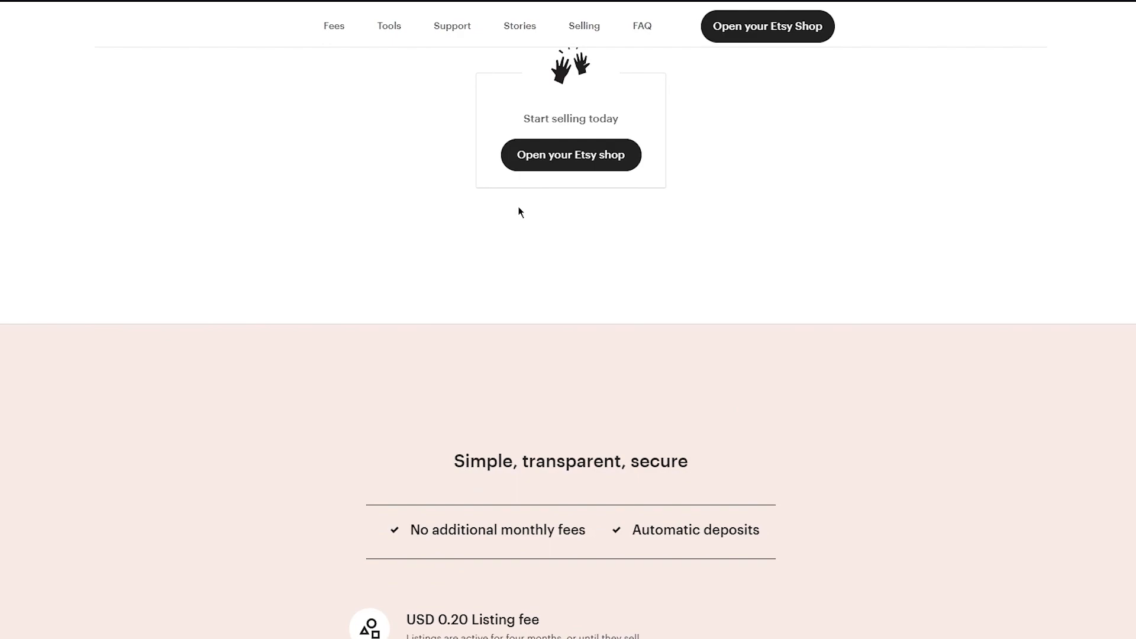
pyautogui.scroll(-2, 519, 211)
pyautogui.scroll(1, 515, 148)
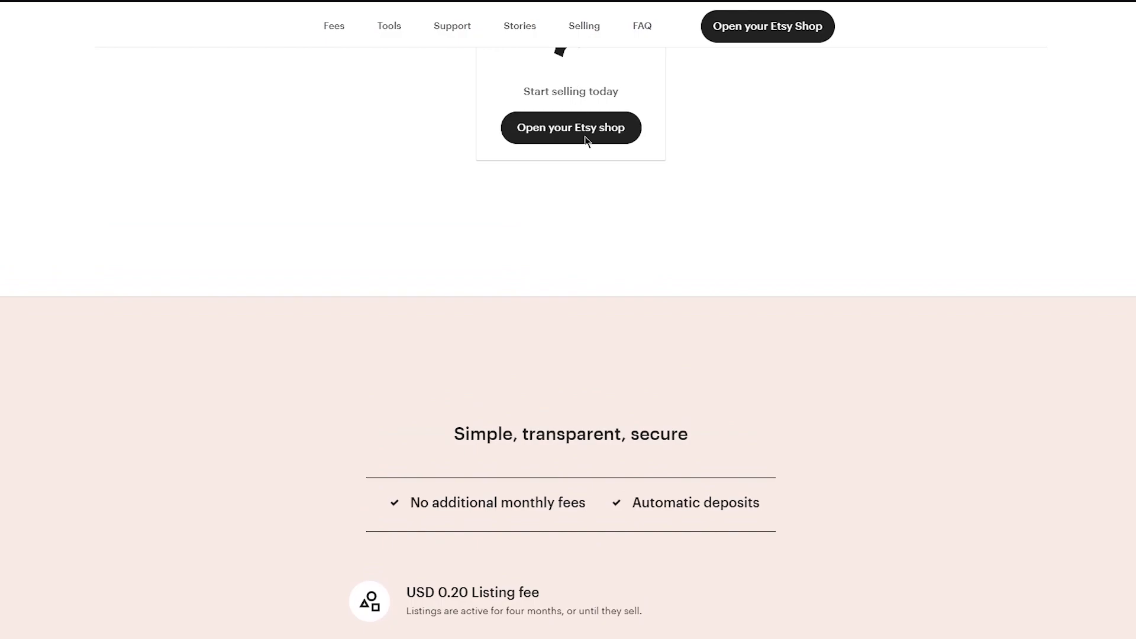
# - Read the seller fees section, covering listing, transaction and offsite ads fees and payment processing
pyautogui.scroll(-5, 633, 272)
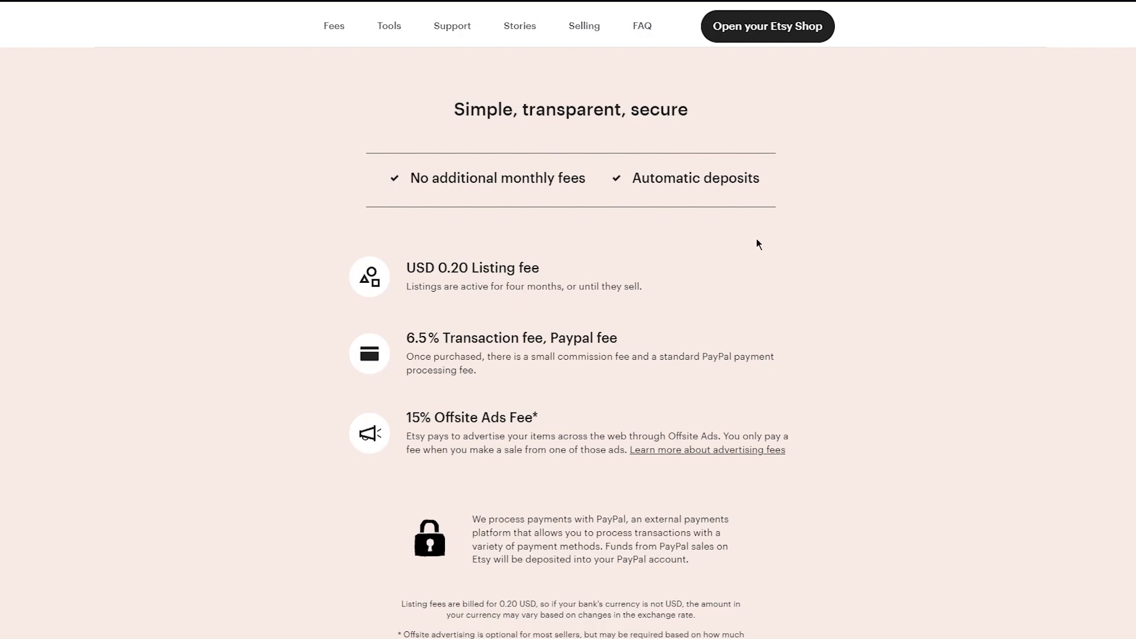
pyautogui.scroll(-2, 639, 246)
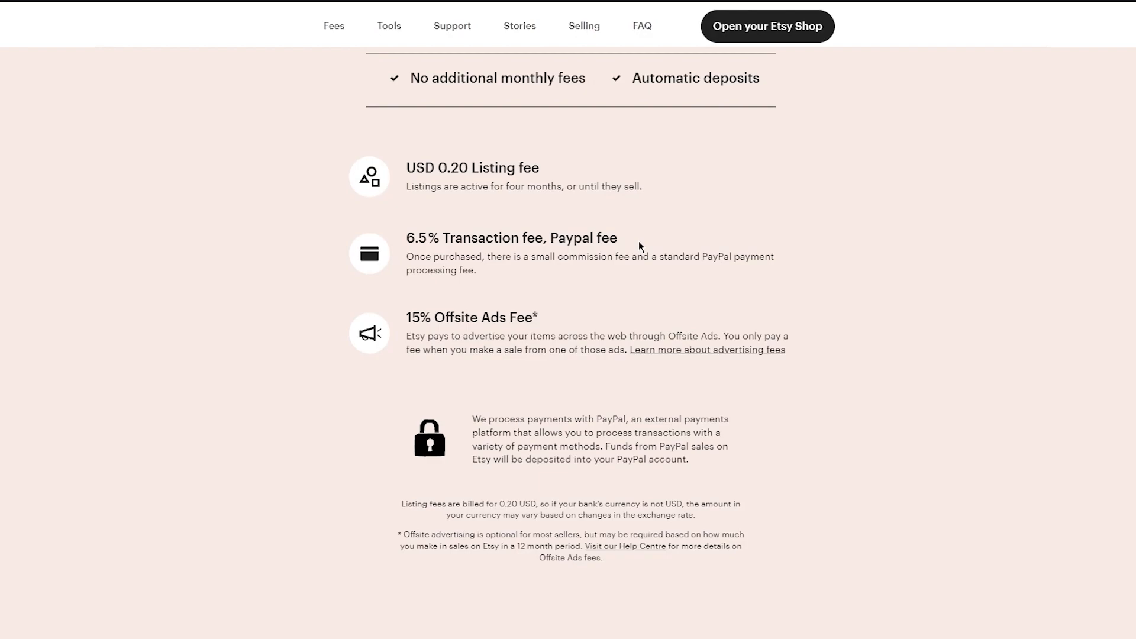
pyautogui.scroll(-1, 639, 246)
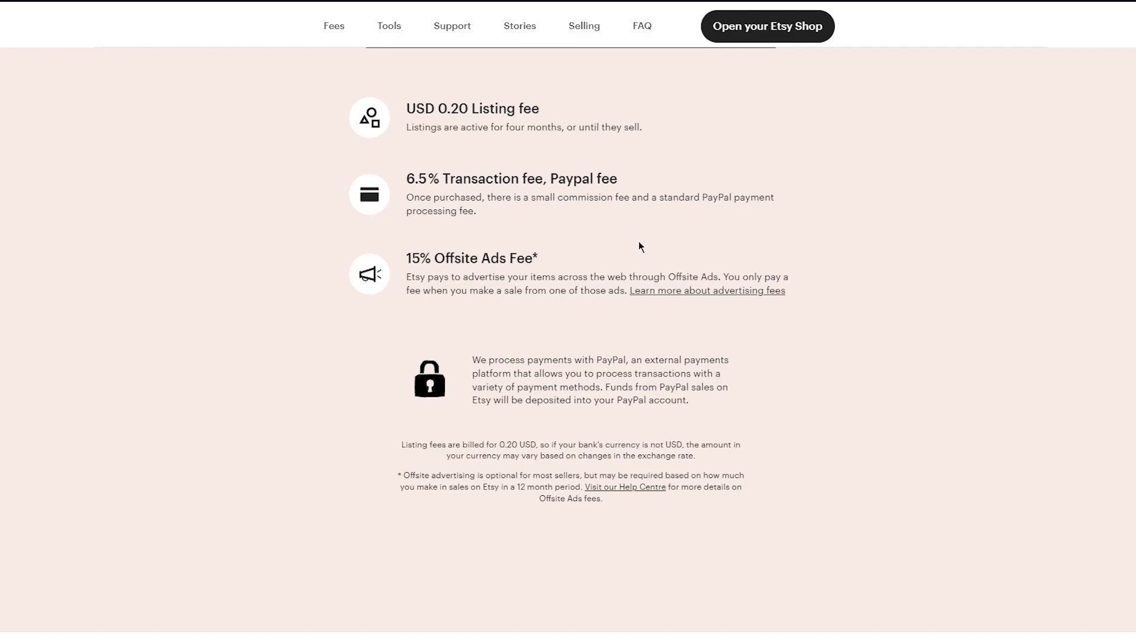
pyautogui.scroll(-2, 638, 242)
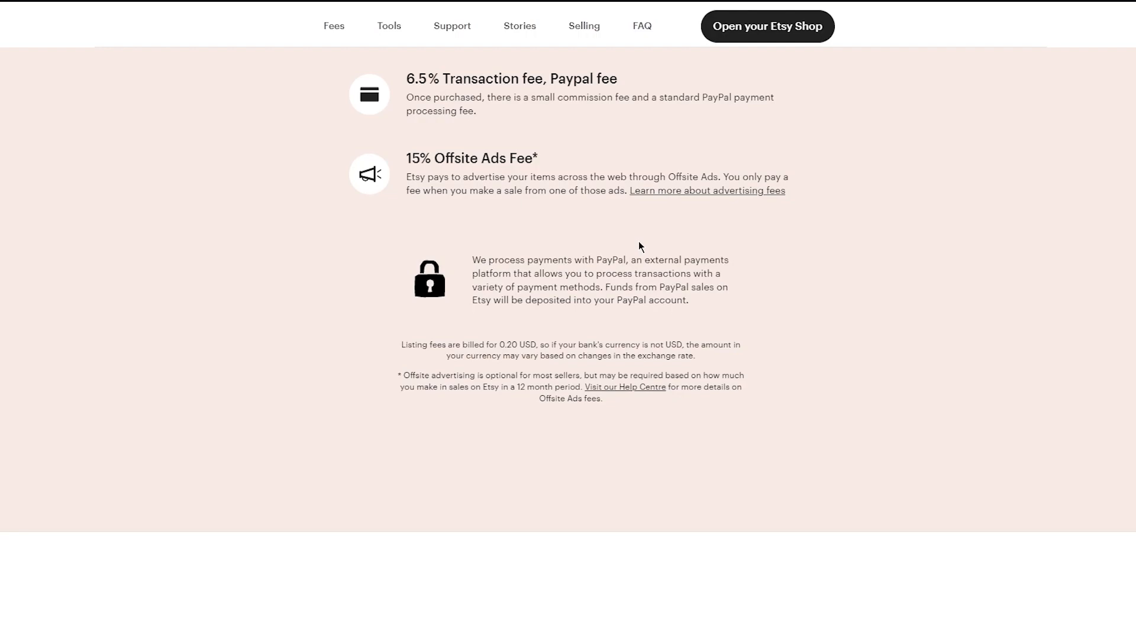
pyautogui.scroll(-2, 638, 243)
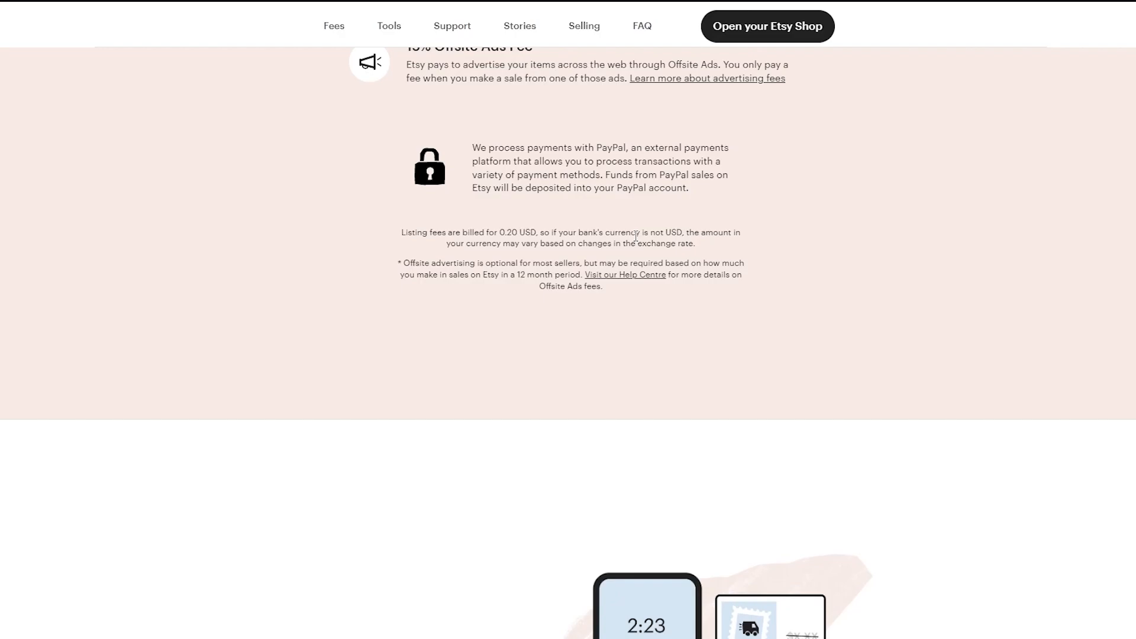
# - Review the seller tools, the Standard and Plus packages, and the features included in Etsy Plus
pyautogui.scroll(-8, 635, 236)
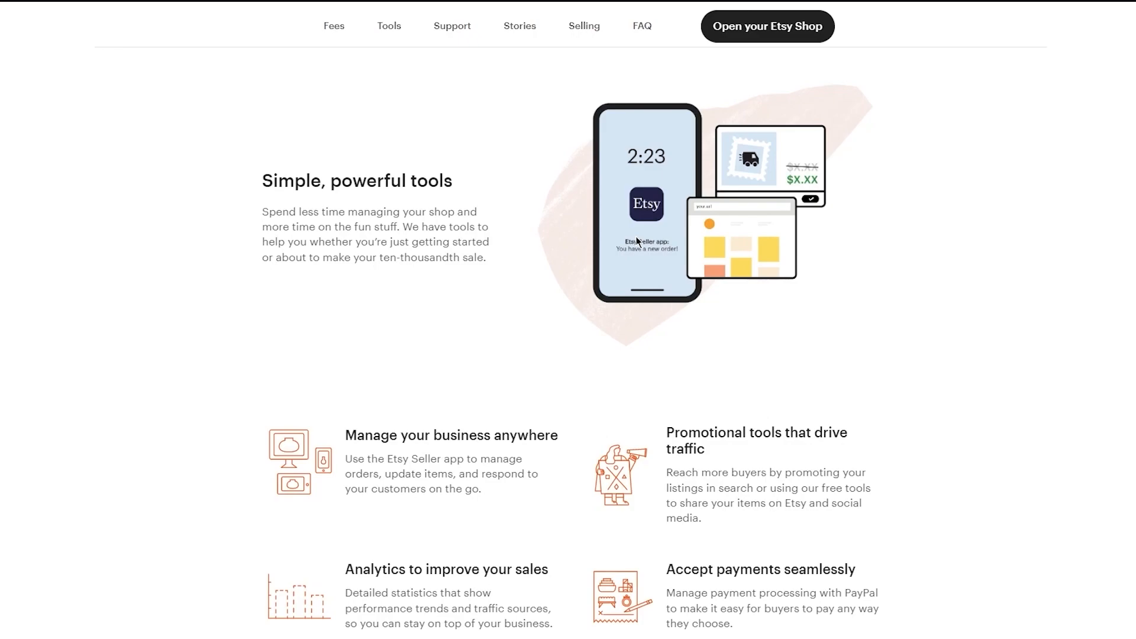
pyautogui.scroll(-5, 637, 241)
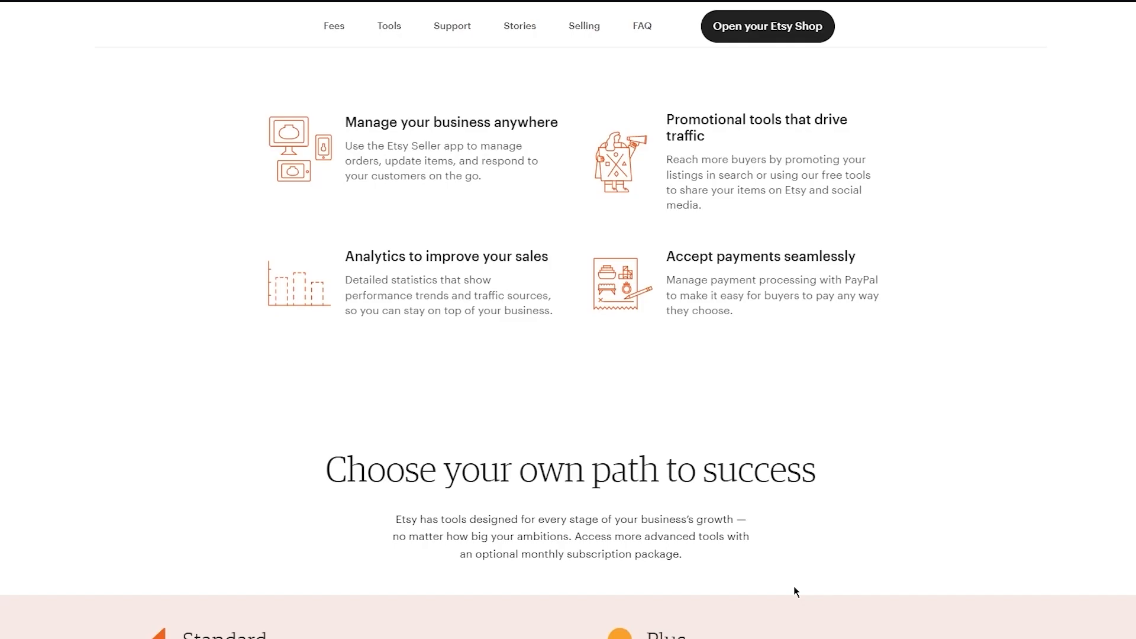
pyautogui.scroll(-5, 793, 585)
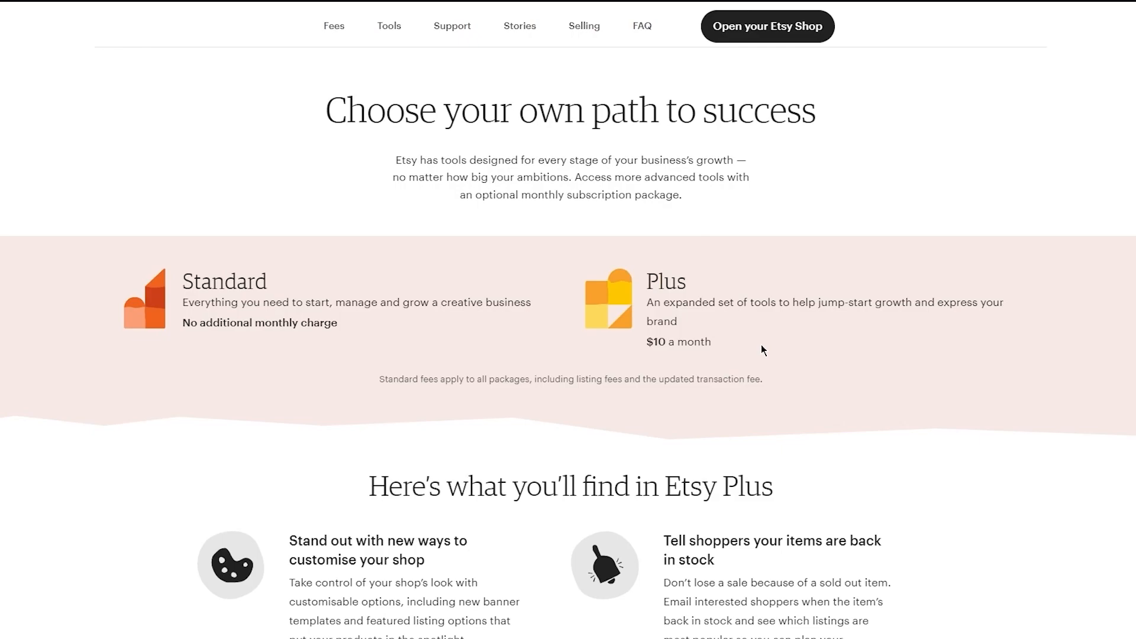
pyautogui.scroll(-3, 762, 349)
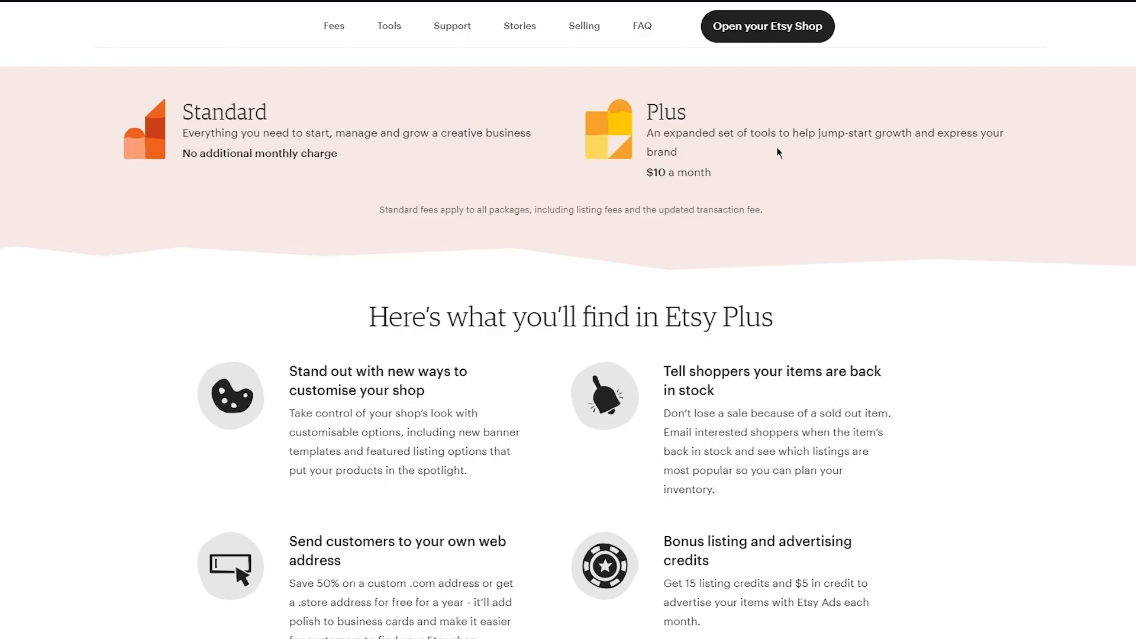
pyautogui.scroll(-1, 778, 153)
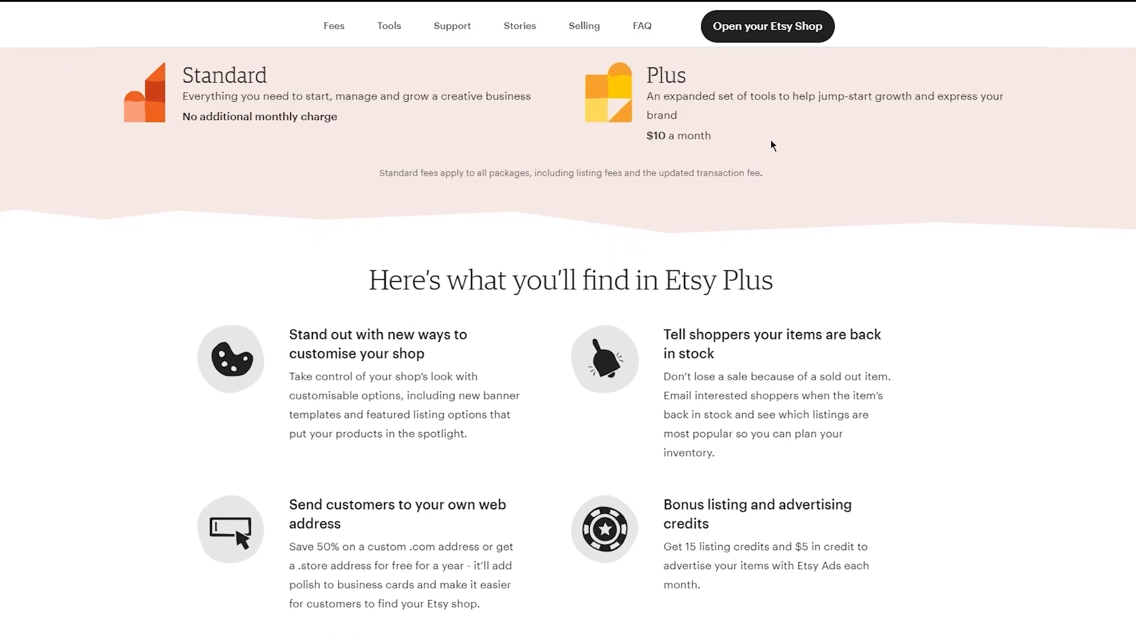
pyautogui.scroll(-1, 772, 145)
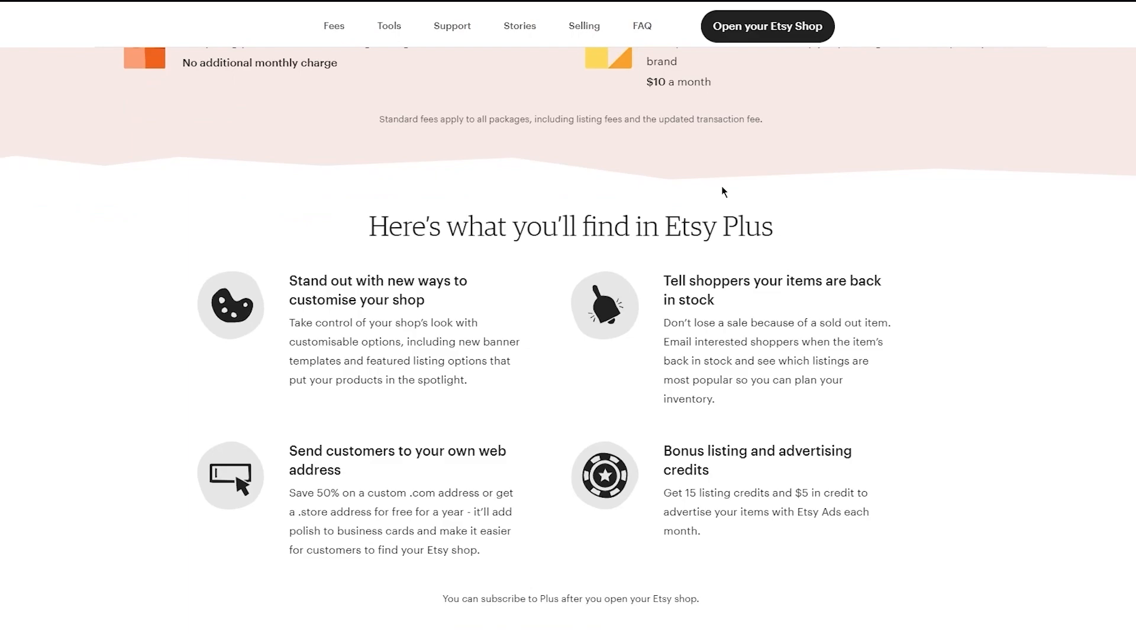
pyautogui.scroll(-1, 723, 191)
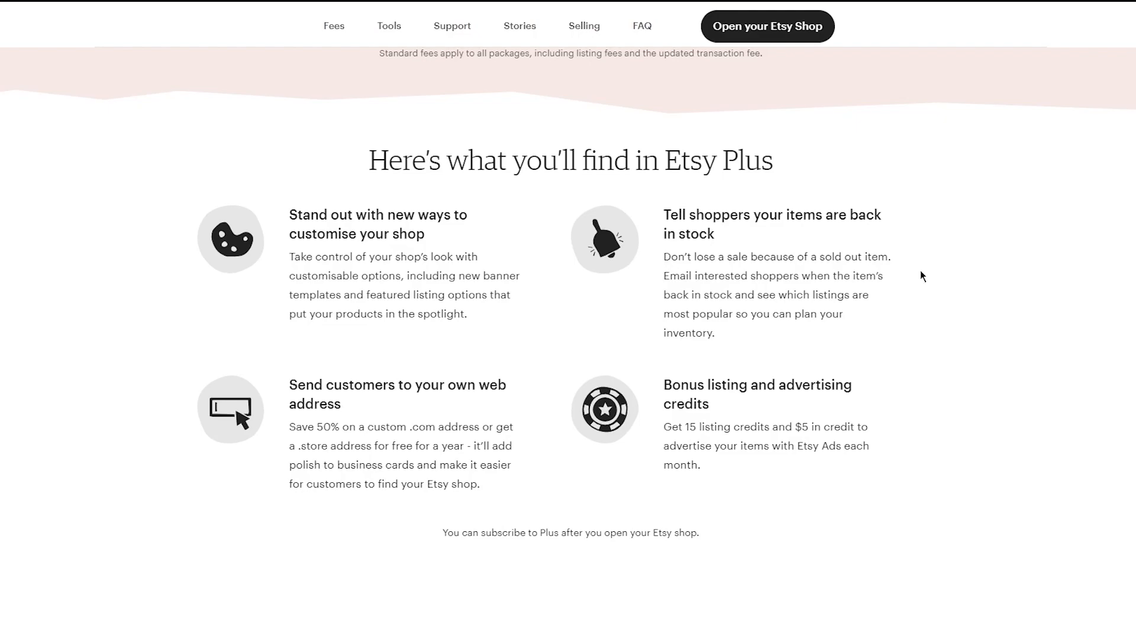
# - Review the remaining Etsy Plus features, the seller help options and the Seller Stories section of the selling page
pyautogui.scroll(-2, 921, 275)
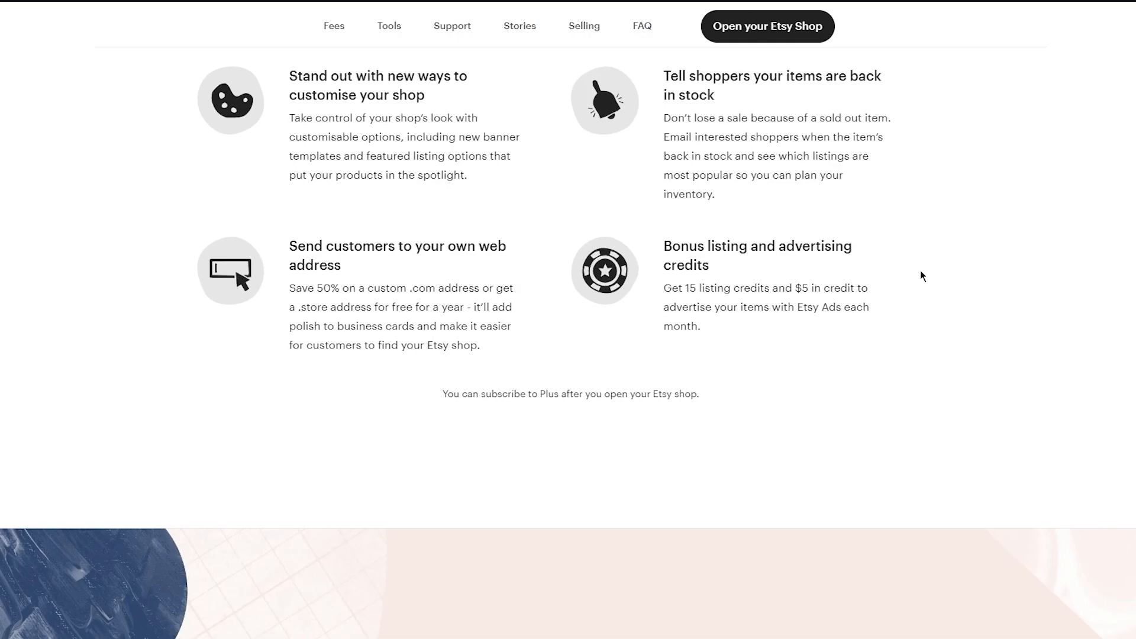
pyautogui.scroll(-5, 921, 276)
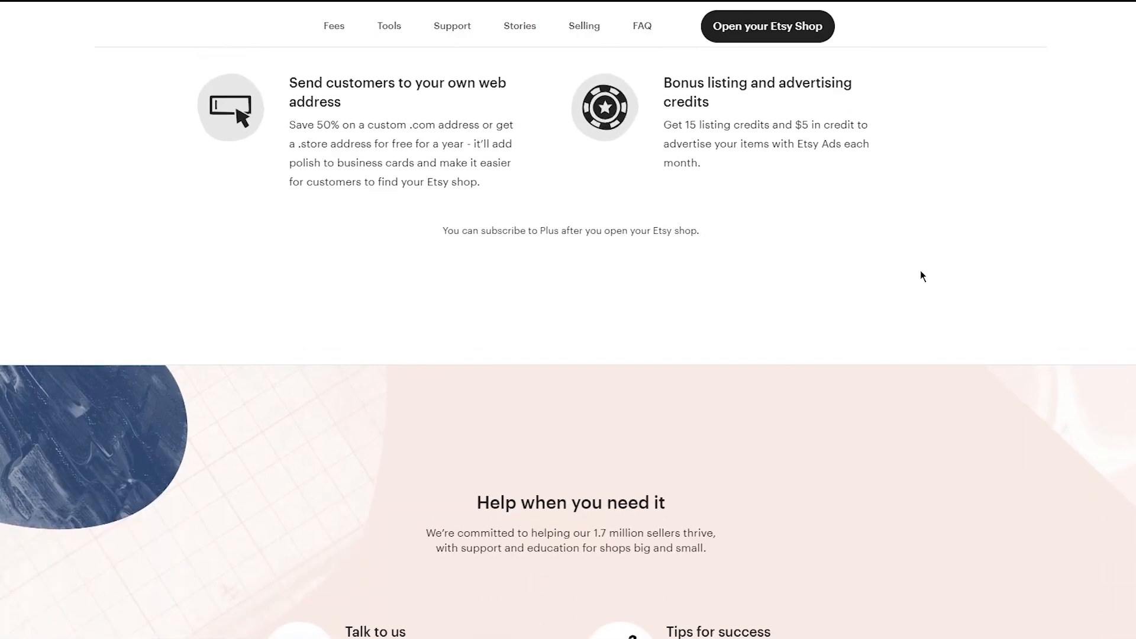
pyautogui.scroll(-3, 921, 276)
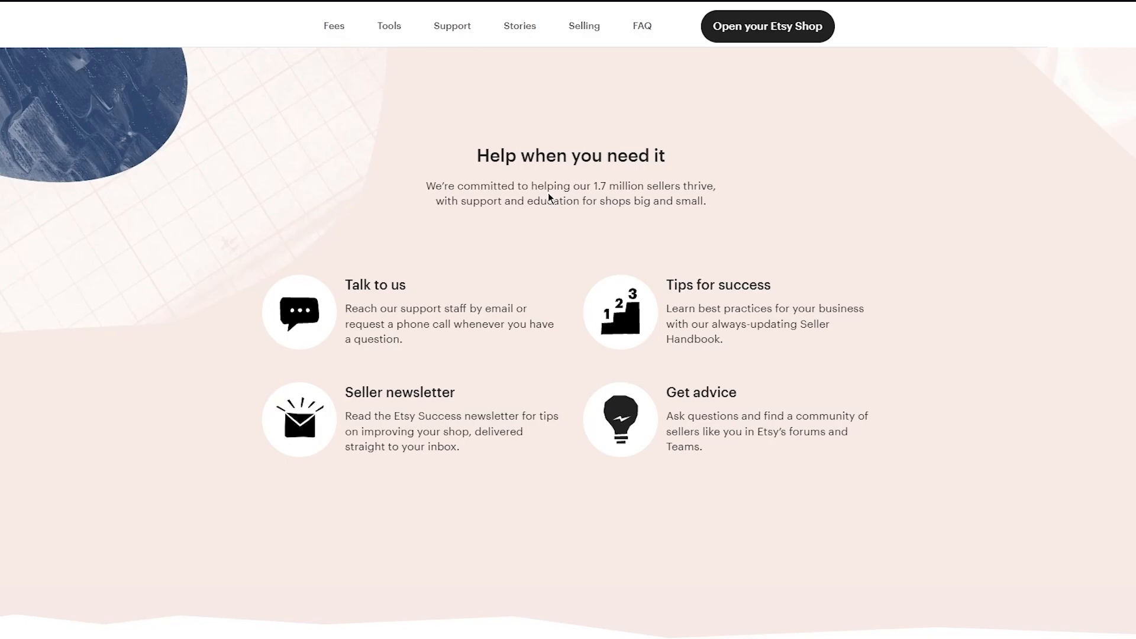
pyautogui.scroll(-3, 547, 193)
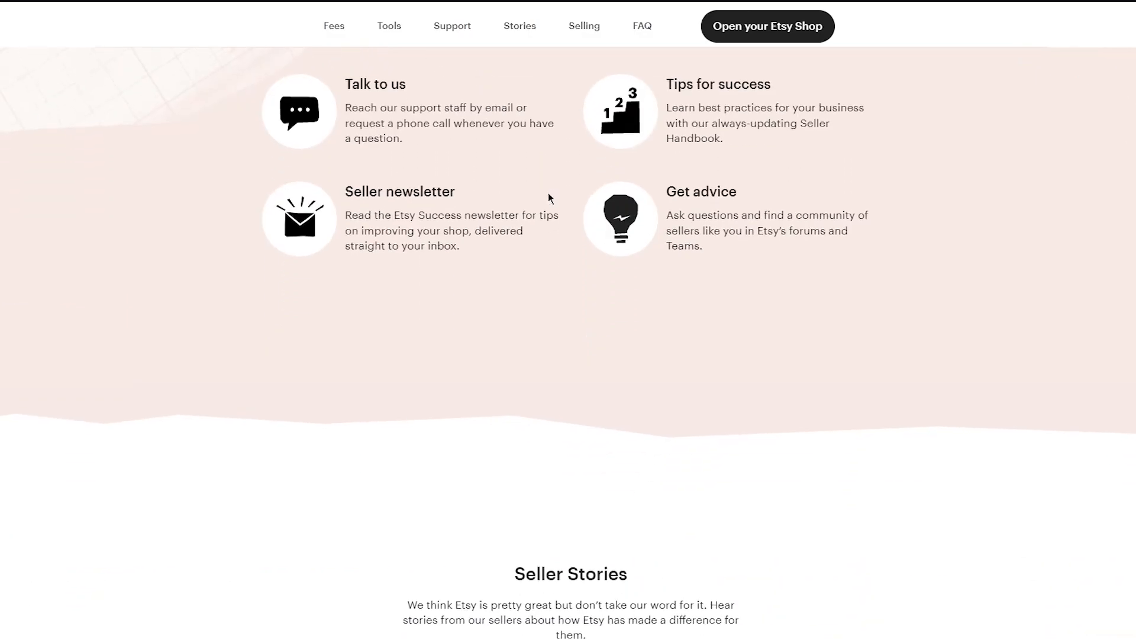
pyautogui.scroll(-3, 765, 237)
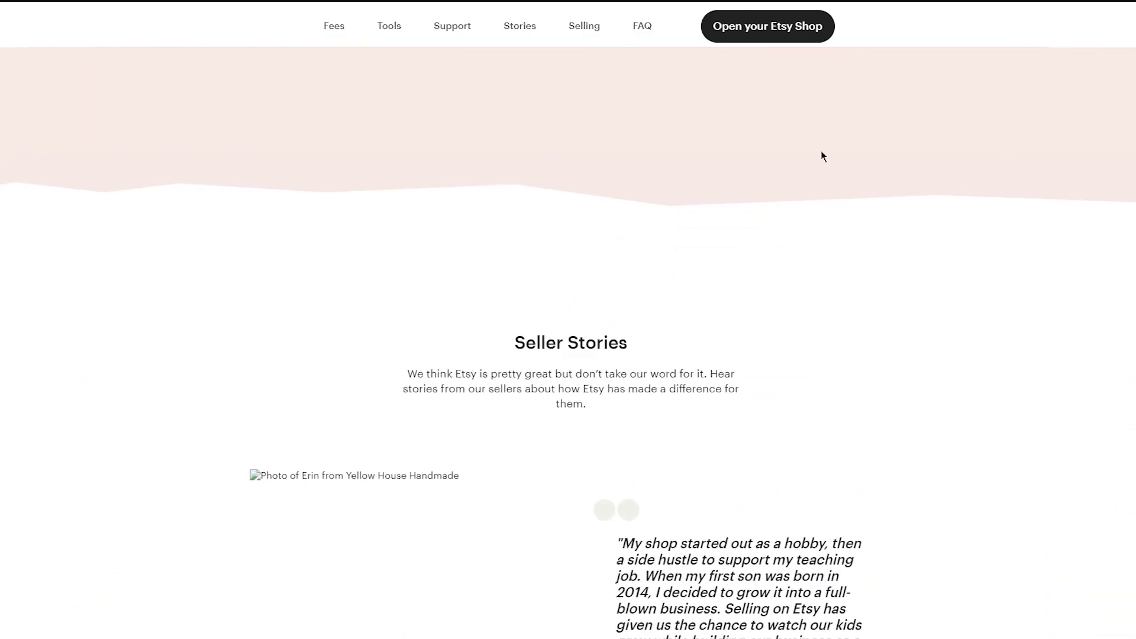
pyautogui.scroll(-3, 817, 159)
pyautogui.scroll(-4, 821, 150)
pyautogui.scroll(-15, 821, 150)
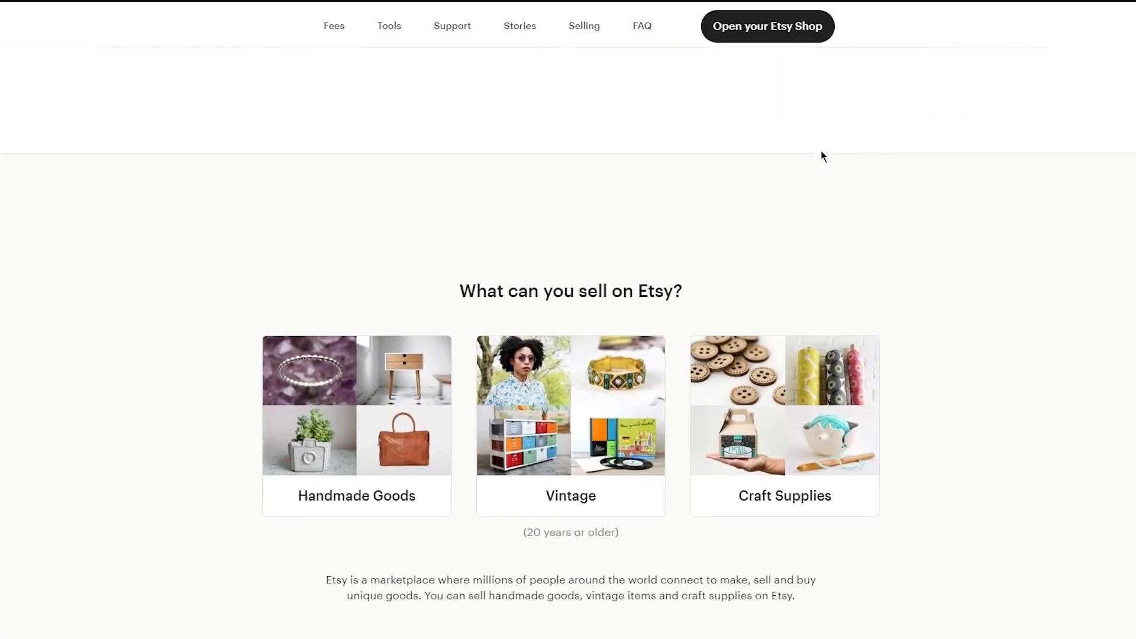
# - Examine the section on what can be sold on Etsy, covering handmade goods, vintage items and craft supplies
pyautogui.scroll(-3, 821, 150)
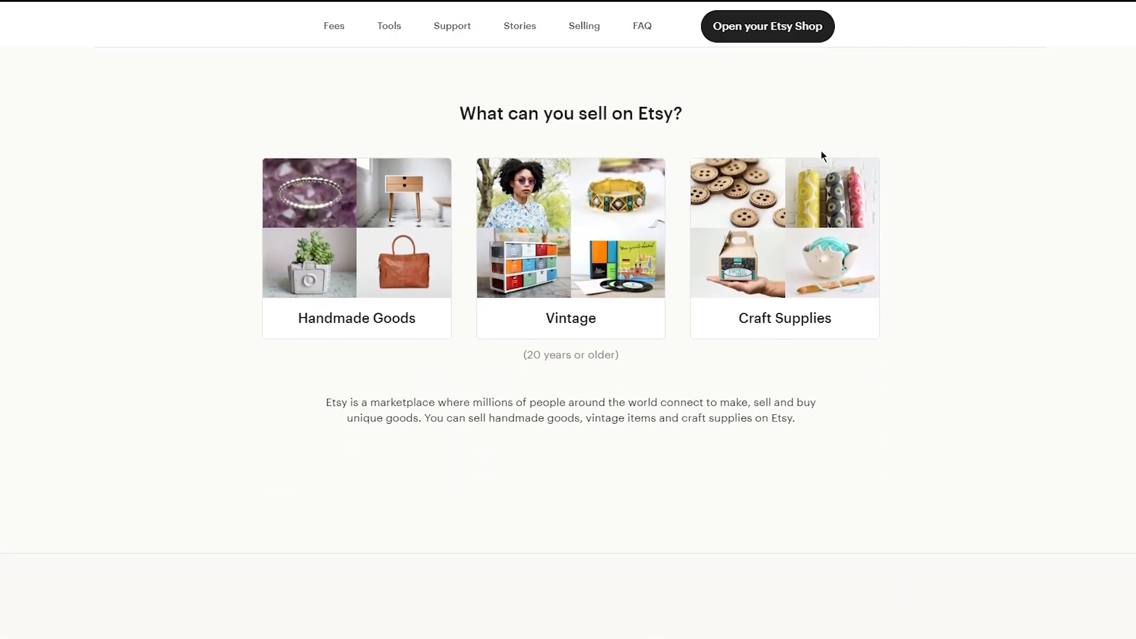
pyautogui.scroll(-1, 821, 150)
pyautogui.scroll(2, 821, 155)
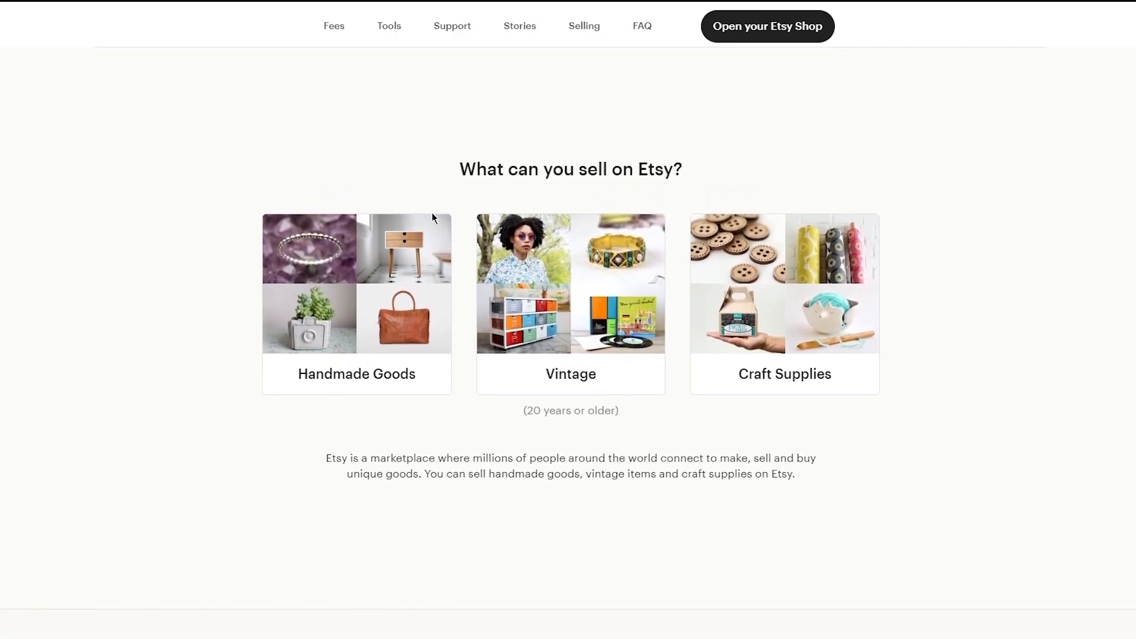
pyautogui.scroll(-1, 434, 218)
pyautogui.scroll(-2, 434, 218)
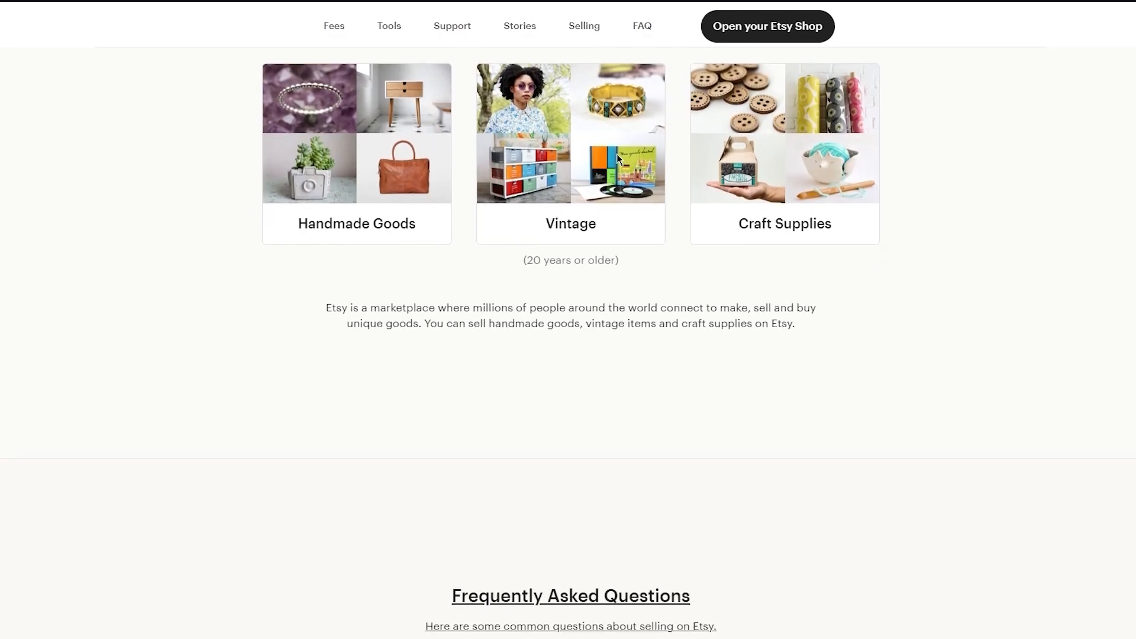
# - Read the Frequently Asked Questions about fees, creating a shop, getting paid, card requirements and permitted items
pyautogui.scroll(-7, 729, 146)
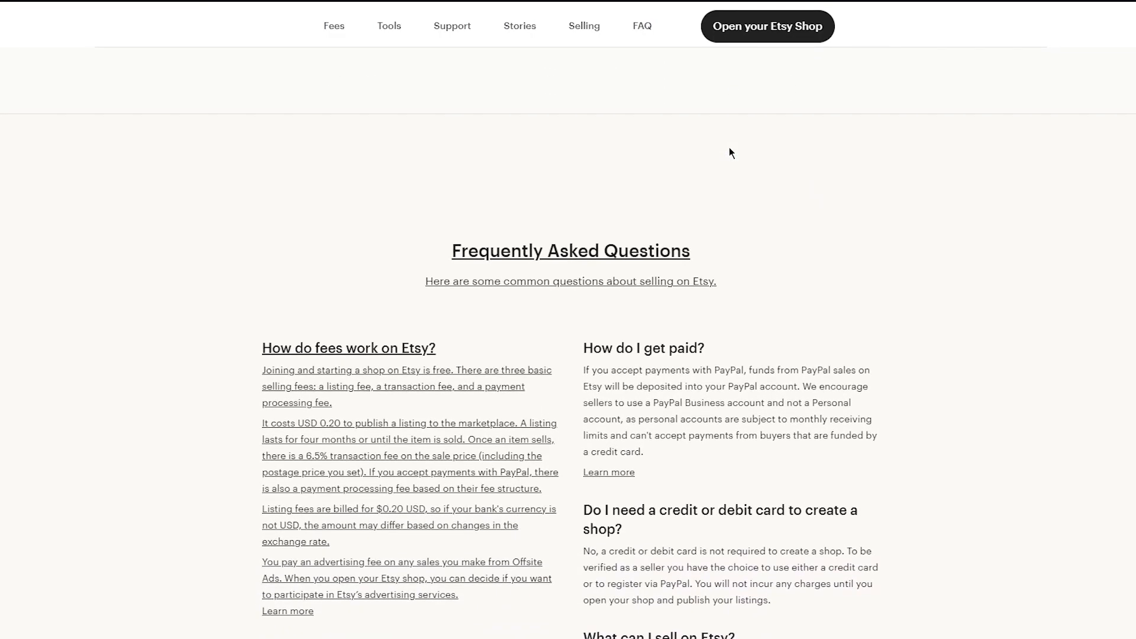
pyautogui.scroll(-3, 729, 151)
pyautogui.scroll(1, 730, 153)
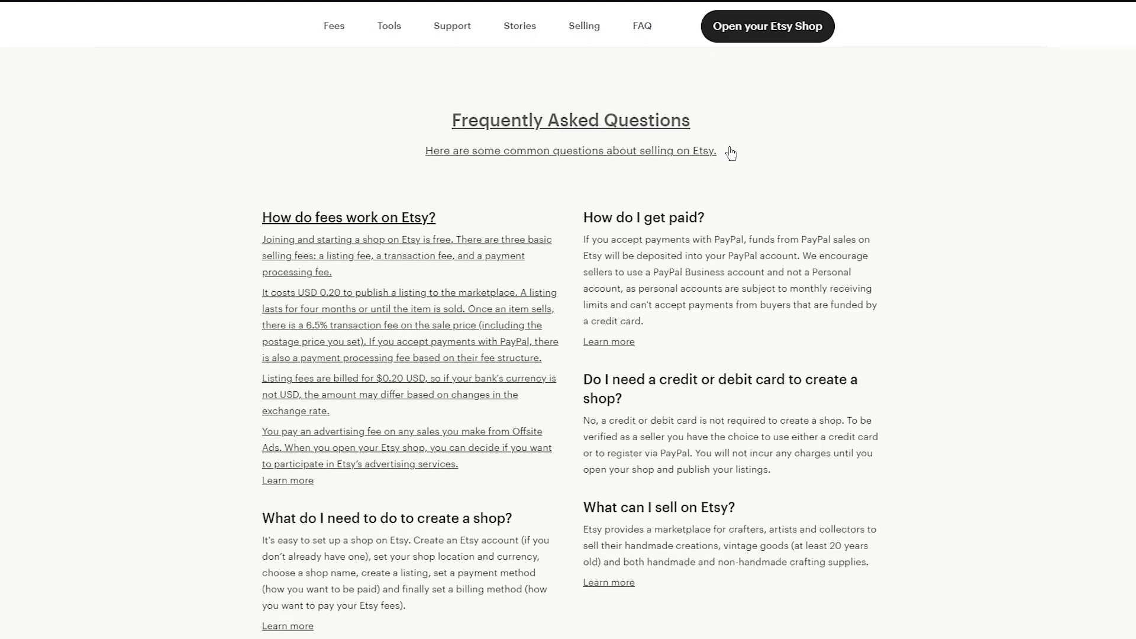
pyautogui.scroll(-2, 729, 151)
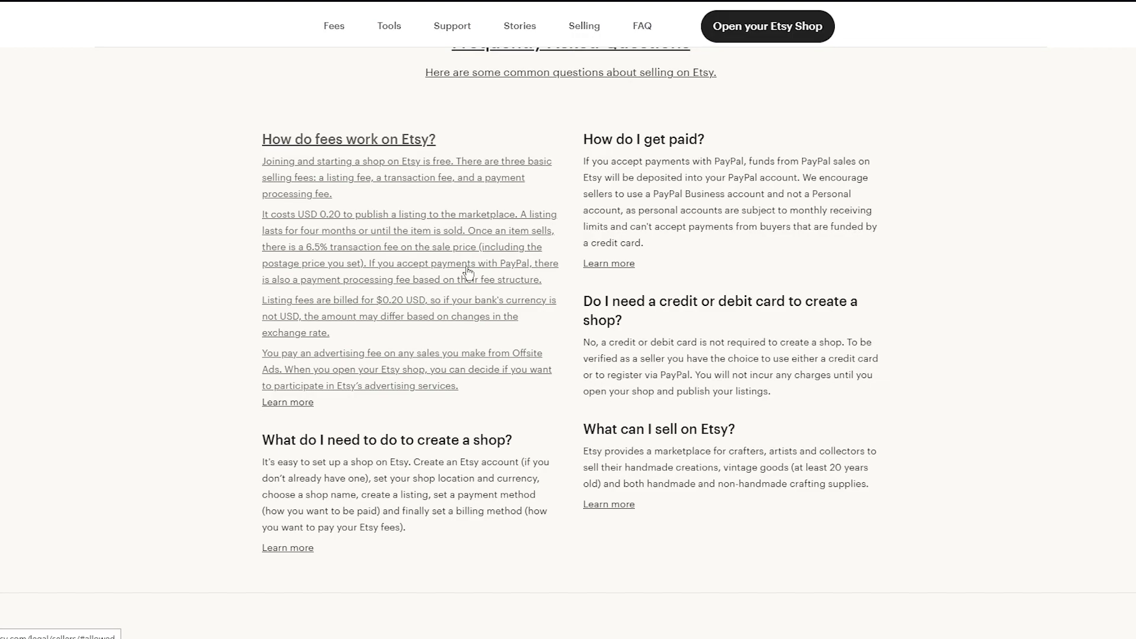
pyautogui.scroll(-1, 589, 275)
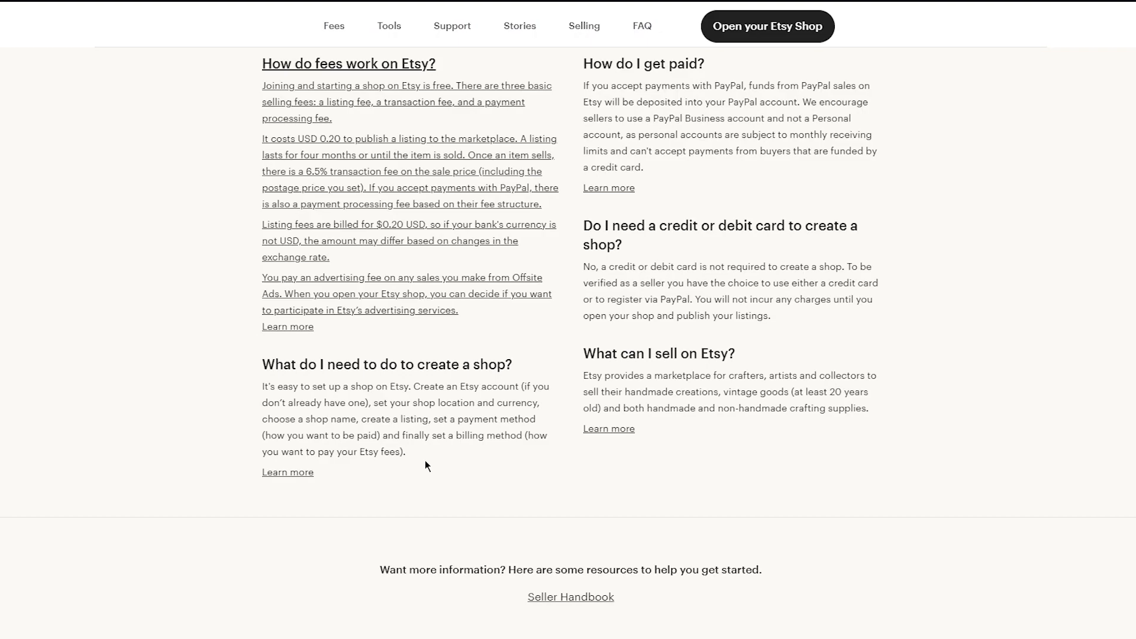
pyautogui.scroll(2, 551, 408)
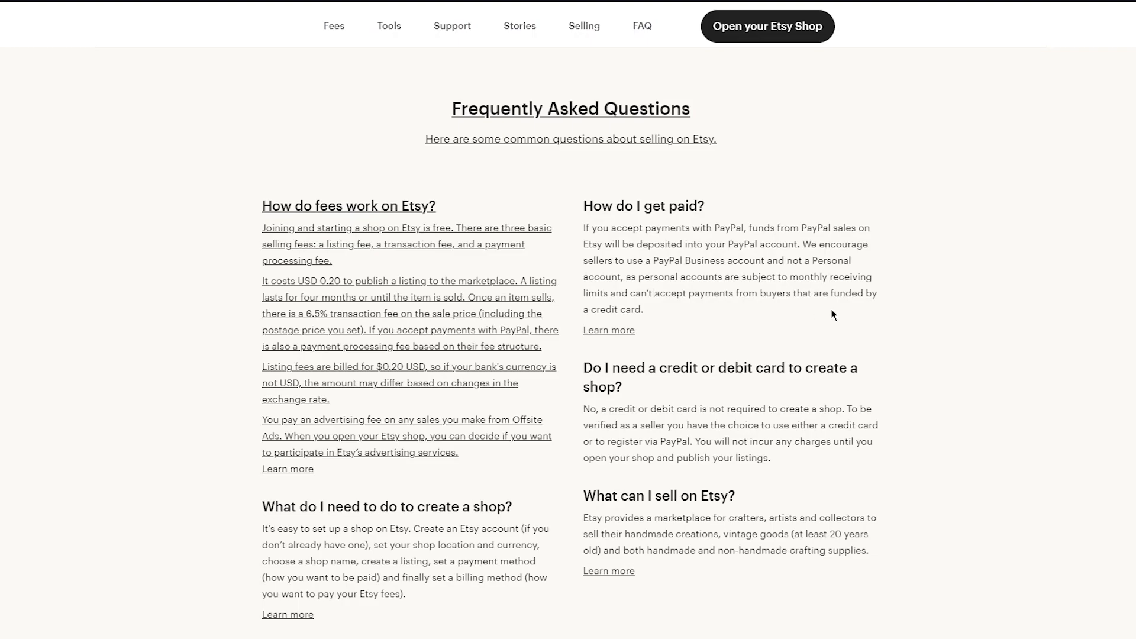
pyautogui.scroll(-3, 833, 315)
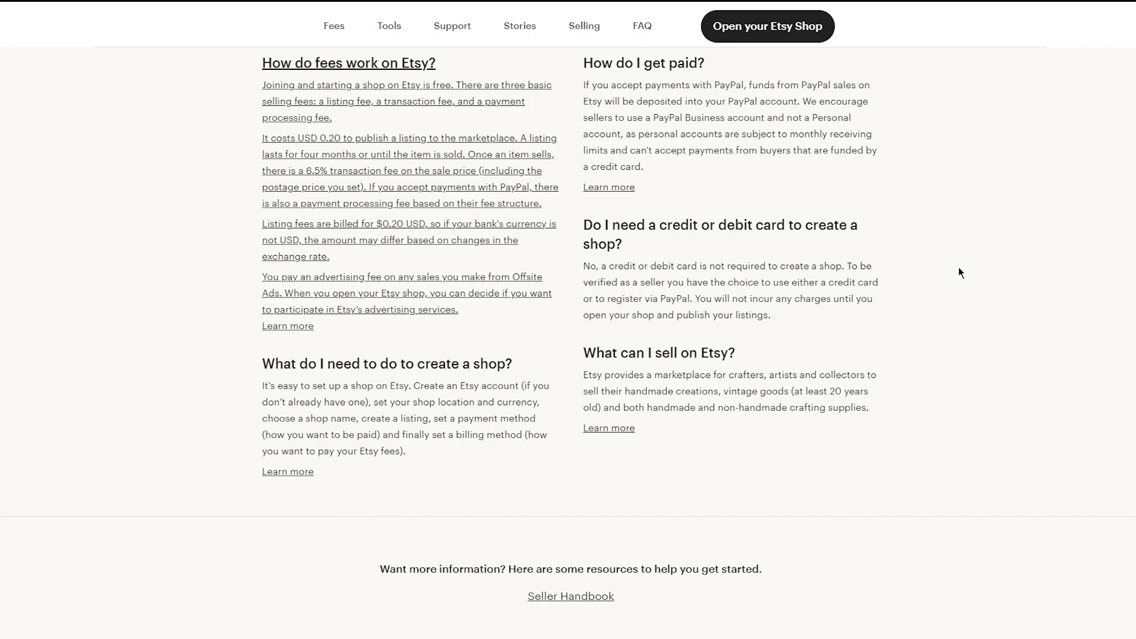
# - Finish looking over the selling page and get started with opening a shop from its introduction
pyautogui.scroll(-9, 960, 273)
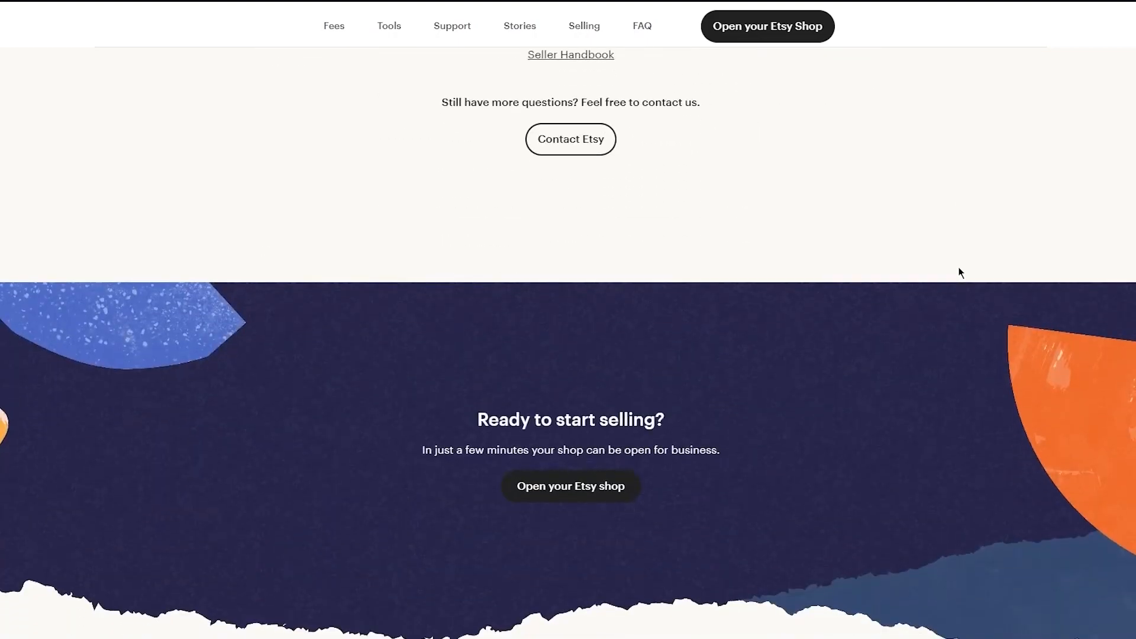
pyautogui.scroll(-6, 960, 273)
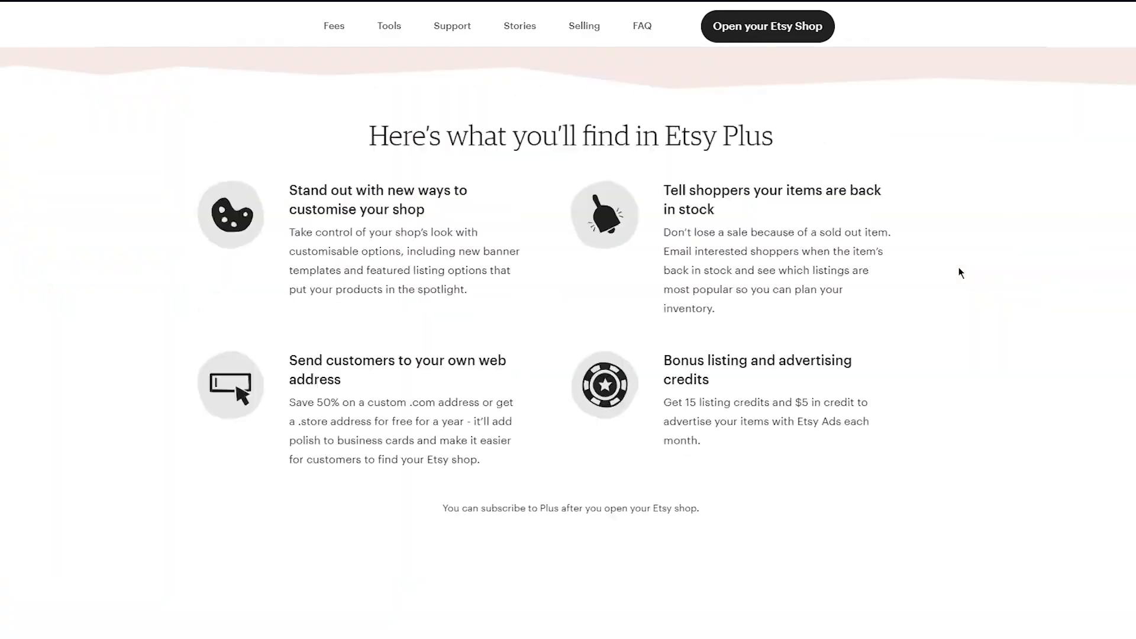
pyautogui.scroll(15, 960, 273)
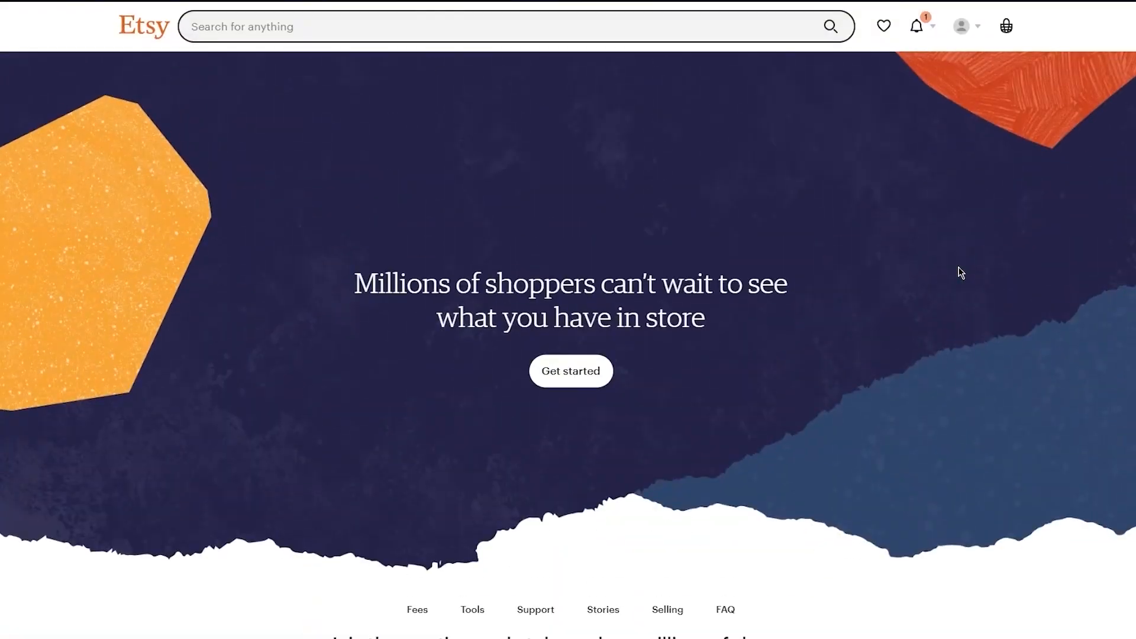
pyautogui.scroll(-2, 960, 273)
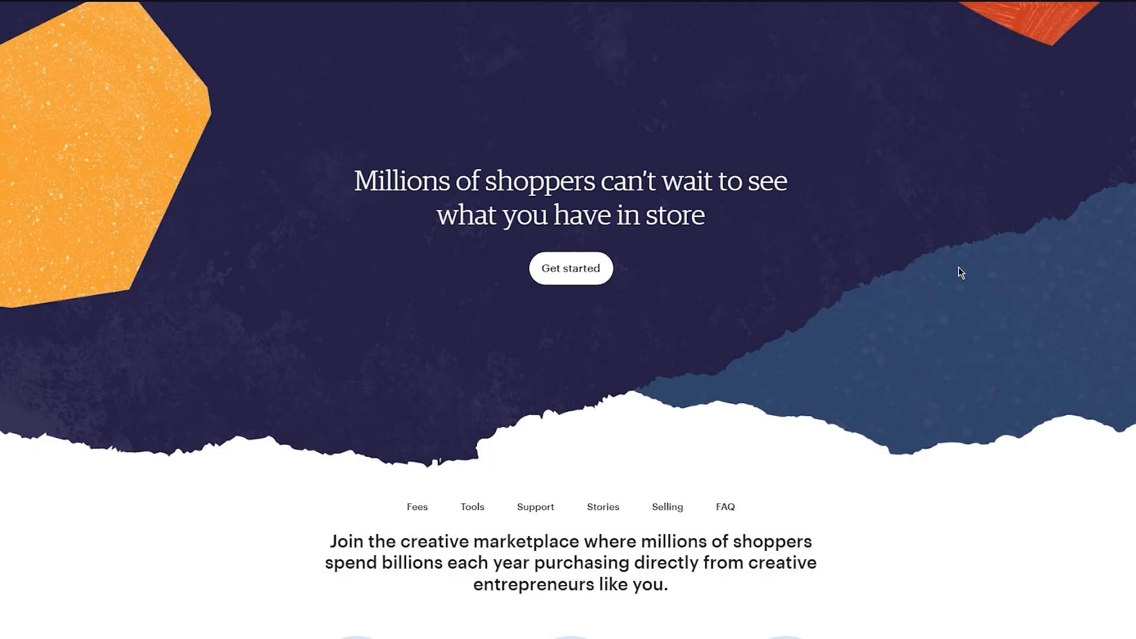
pyautogui.scroll(2, 960, 273)
pyautogui.scroll(1, 935, 349)
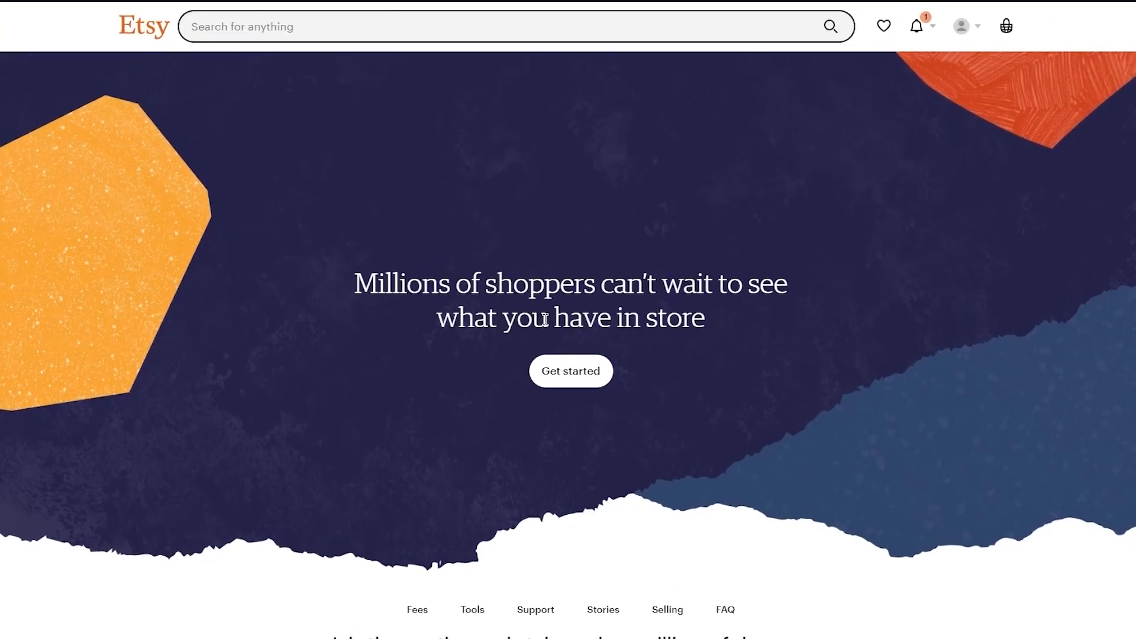
pyautogui.click(569, 375)
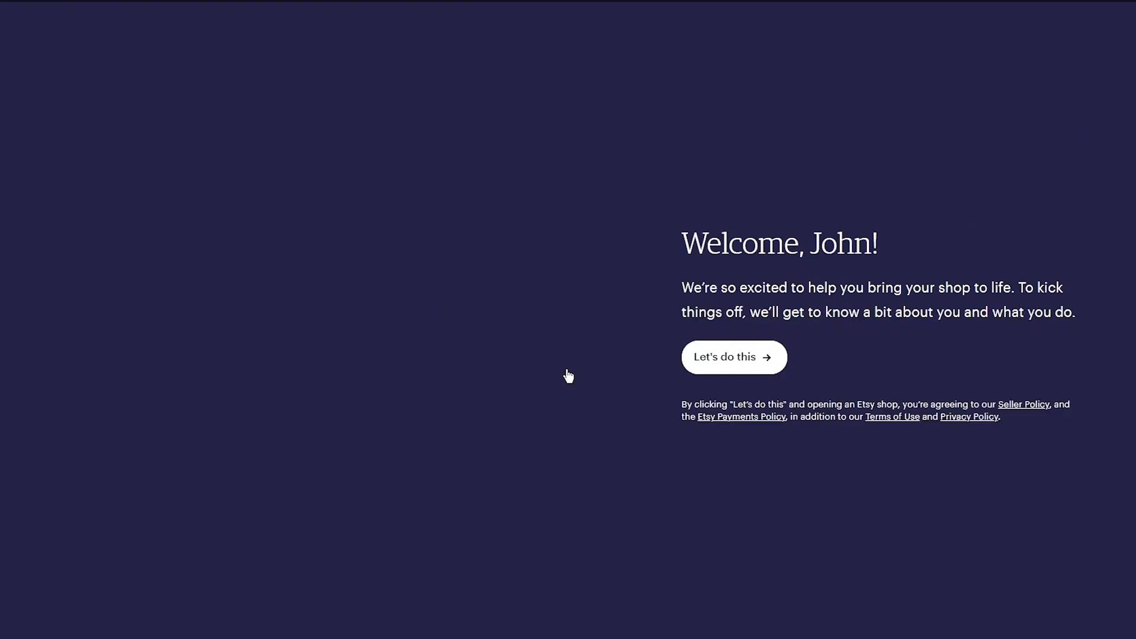
# - Begin the seller questionnaire and answer the first question with "I have a business and want to sell online for the first time"
pyautogui.click(753, 364)
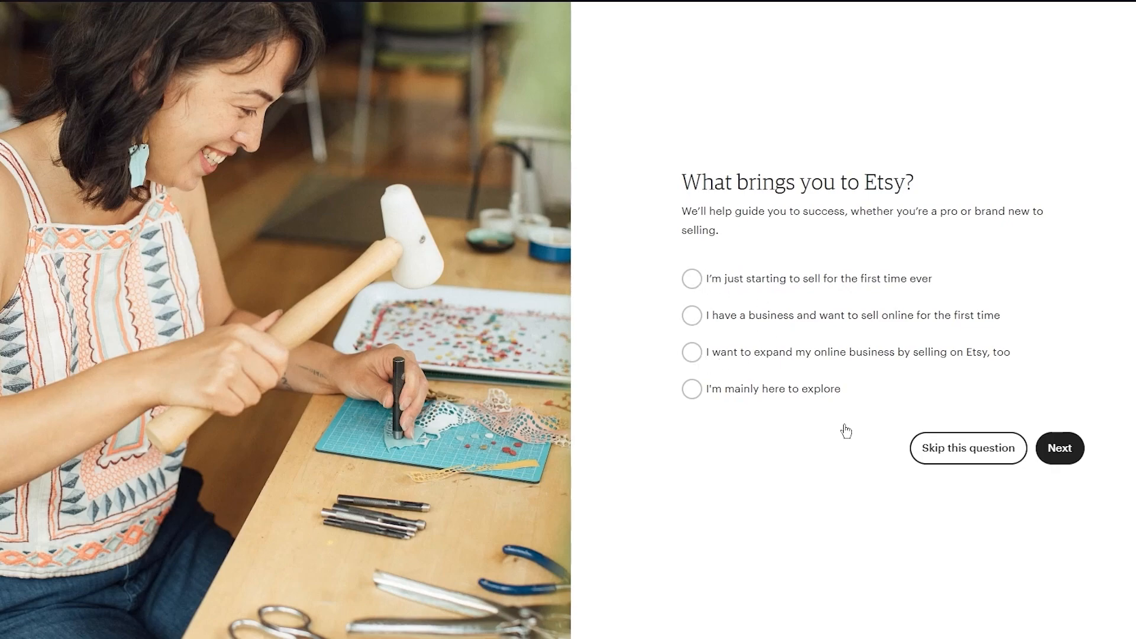
pyautogui.click(695, 321)
pyautogui.click(1063, 455)
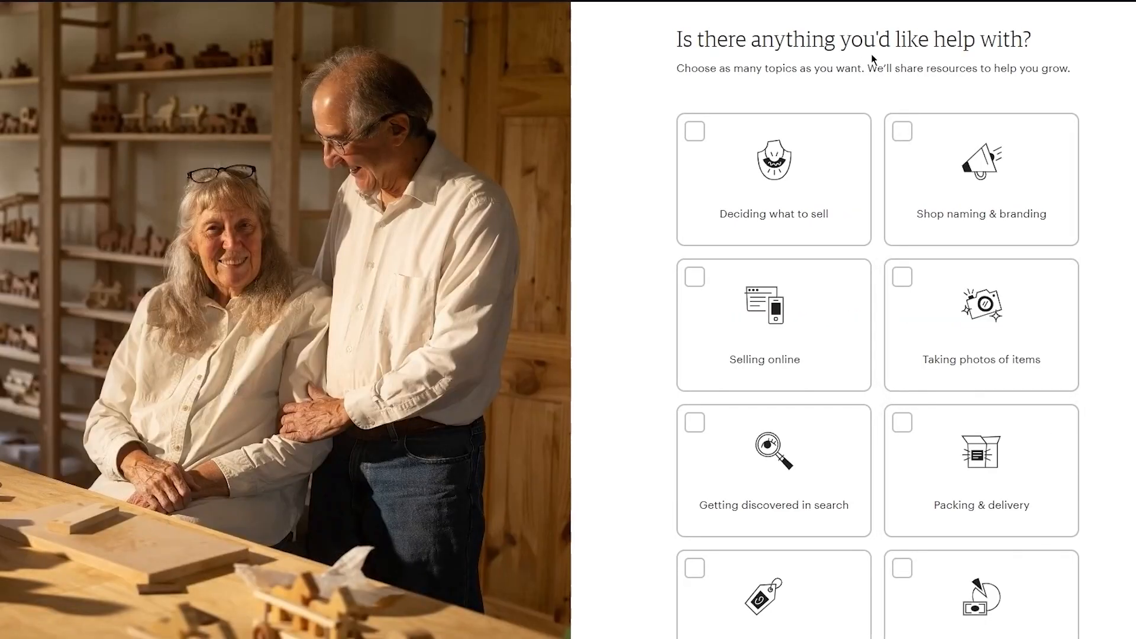
# - Choose Packing & delivery, Marketing to new audiences, Moving existing listings to Etsy and Selling internationally as help topics, and submit the answer
pyautogui.moveTo(1095, 218); pyautogui.dragTo(832, 202)
pyautogui.click(1092, 219)
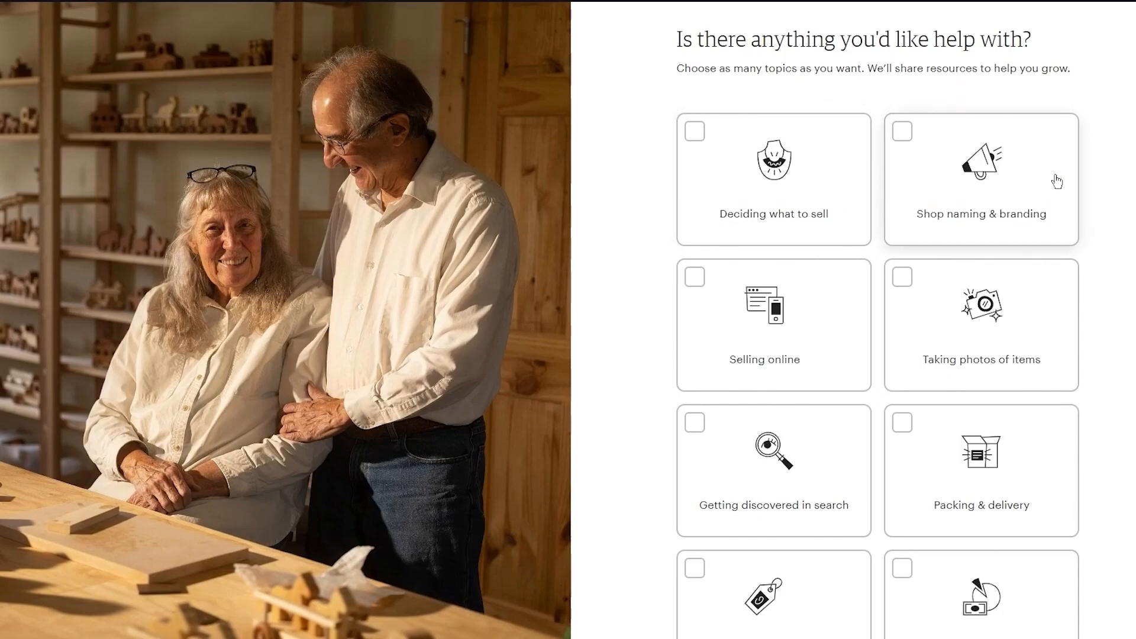
pyautogui.scroll(-2, 1117, 213)
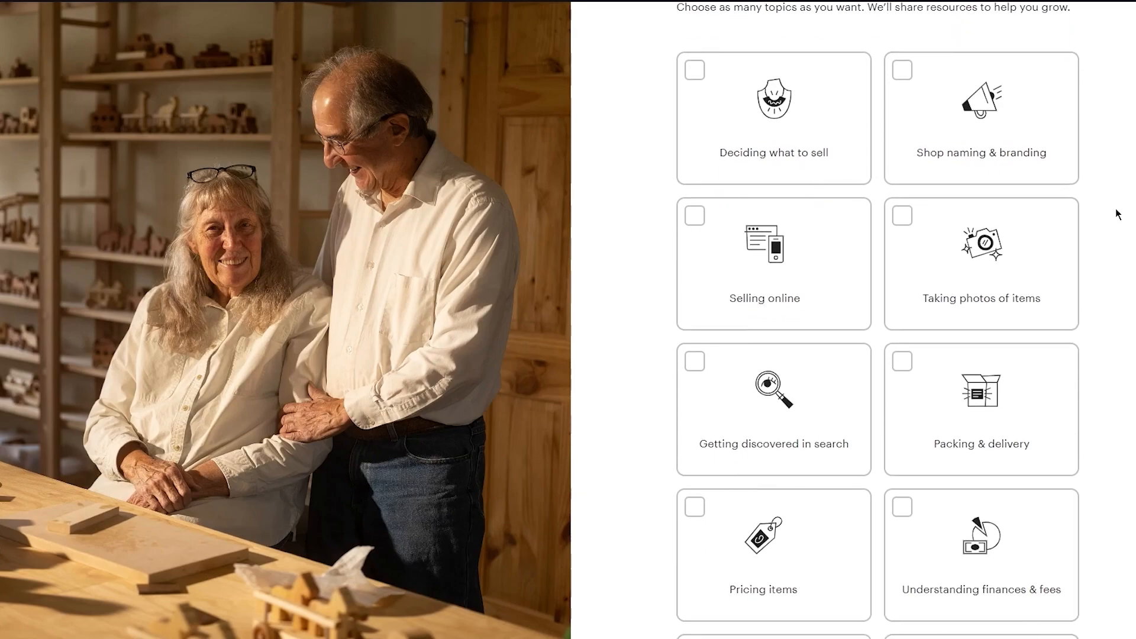
pyautogui.scroll(-2, 1005, 296)
pyautogui.click(1062, 256)
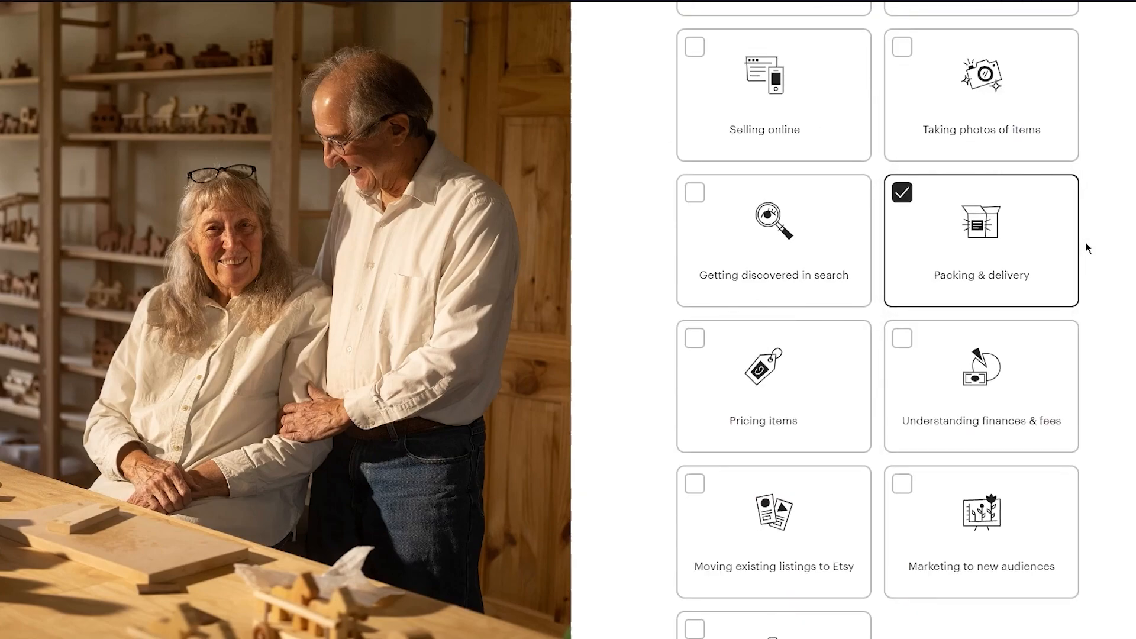
pyautogui.scroll(-3, 1086, 244)
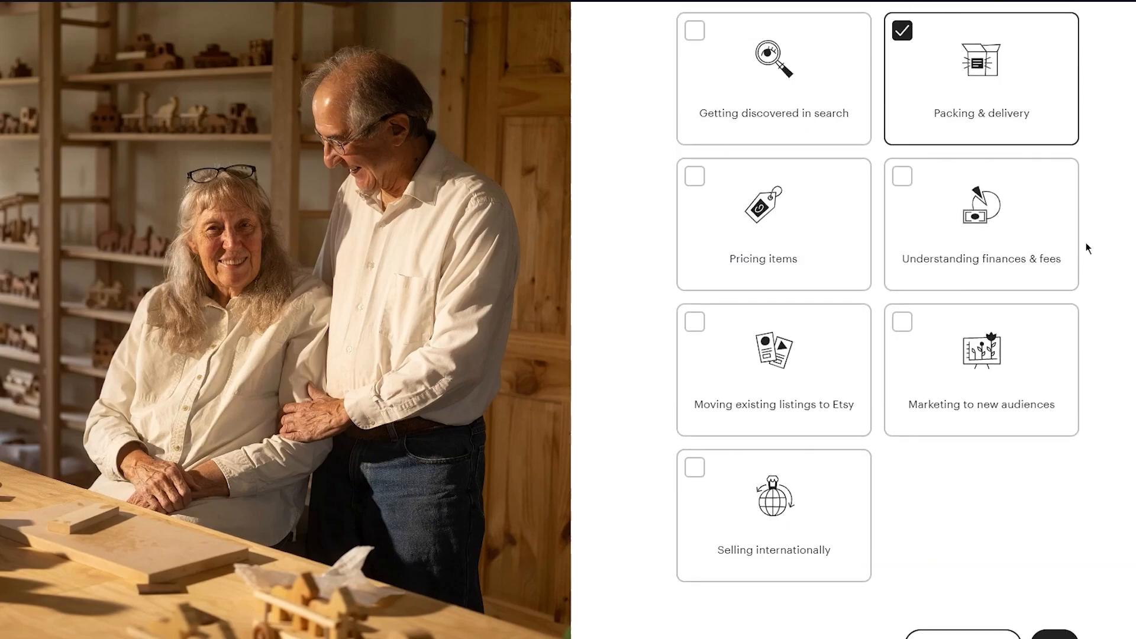
pyautogui.scroll(-1, 1085, 361)
pyautogui.click(982, 317)
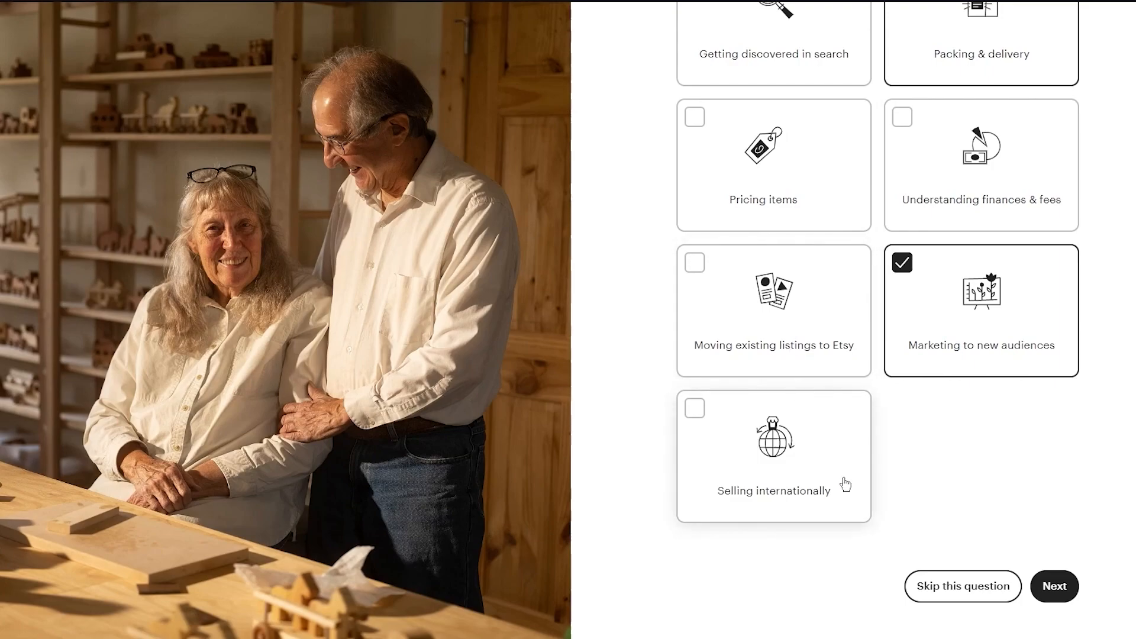
pyautogui.click(796, 362)
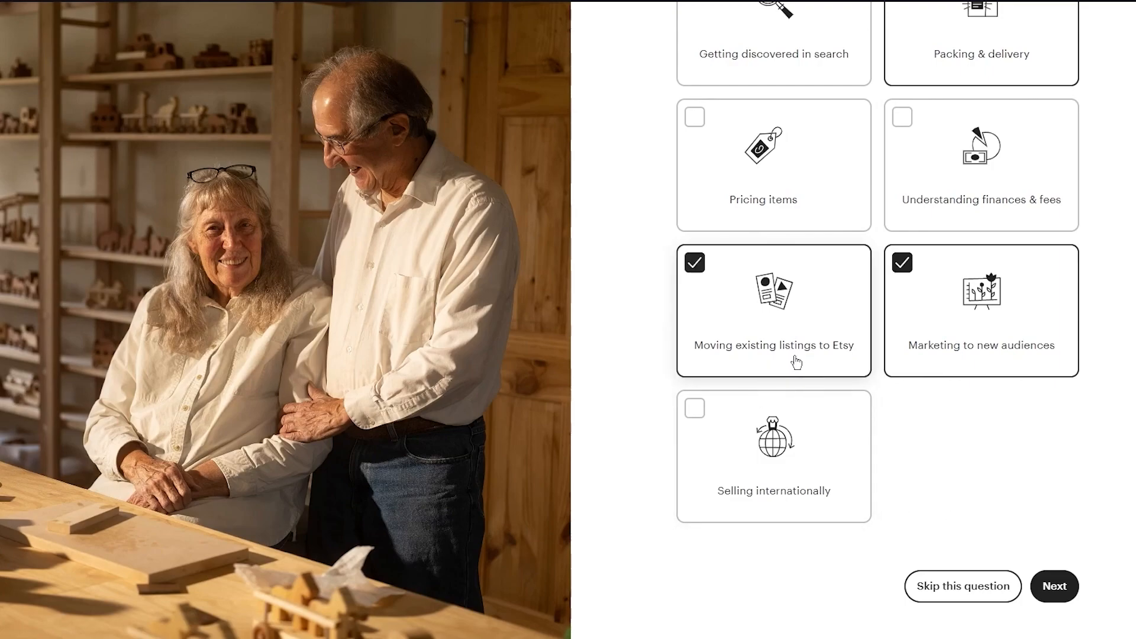
pyautogui.click(735, 467)
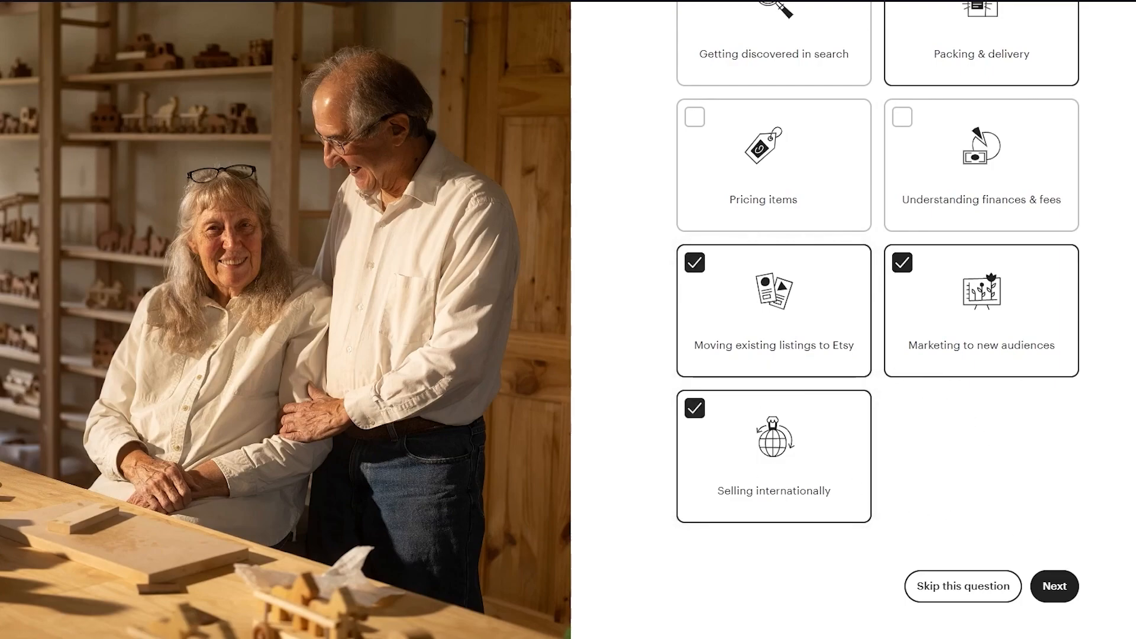
pyautogui.click(1067, 600)
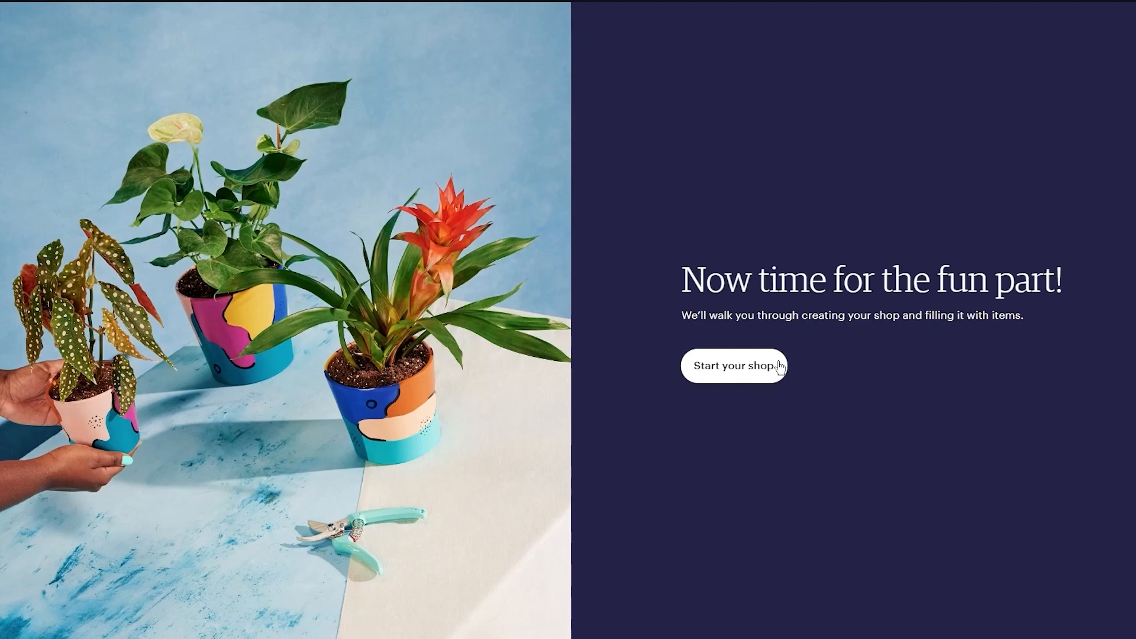
# - Start the shop and set the shop language to English in the shop preferences
pyautogui.click(778, 366)
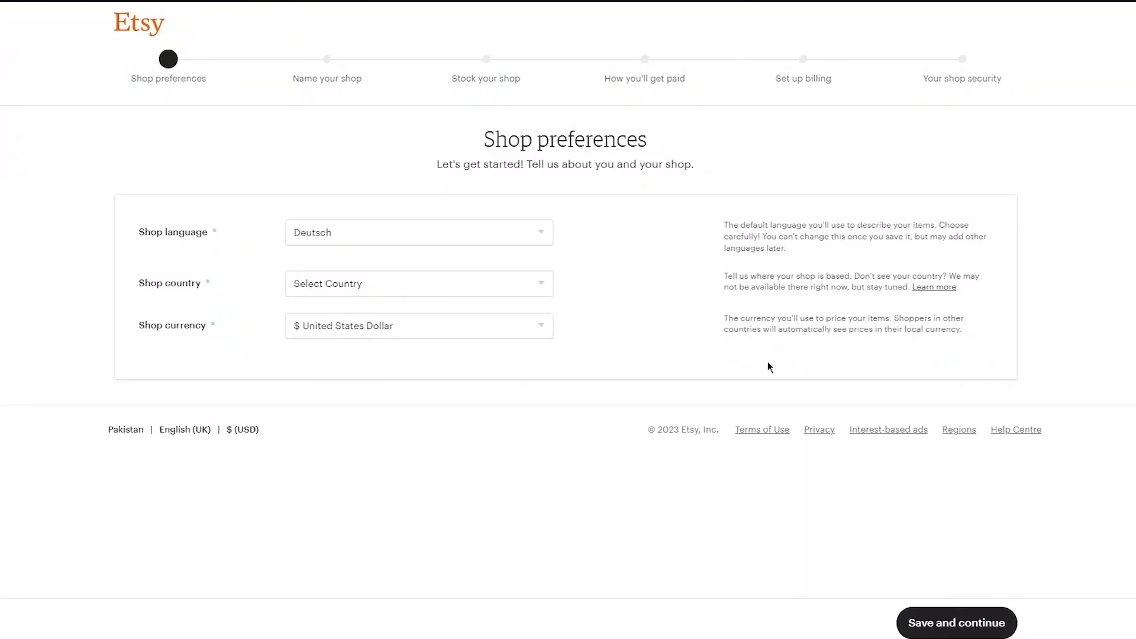
pyautogui.click(502, 242)
pyautogui.click(425, 275)
# - View the choices offered for the shop country and shop currency, leaving both selections as they are
pyautogui.click(426, 280)
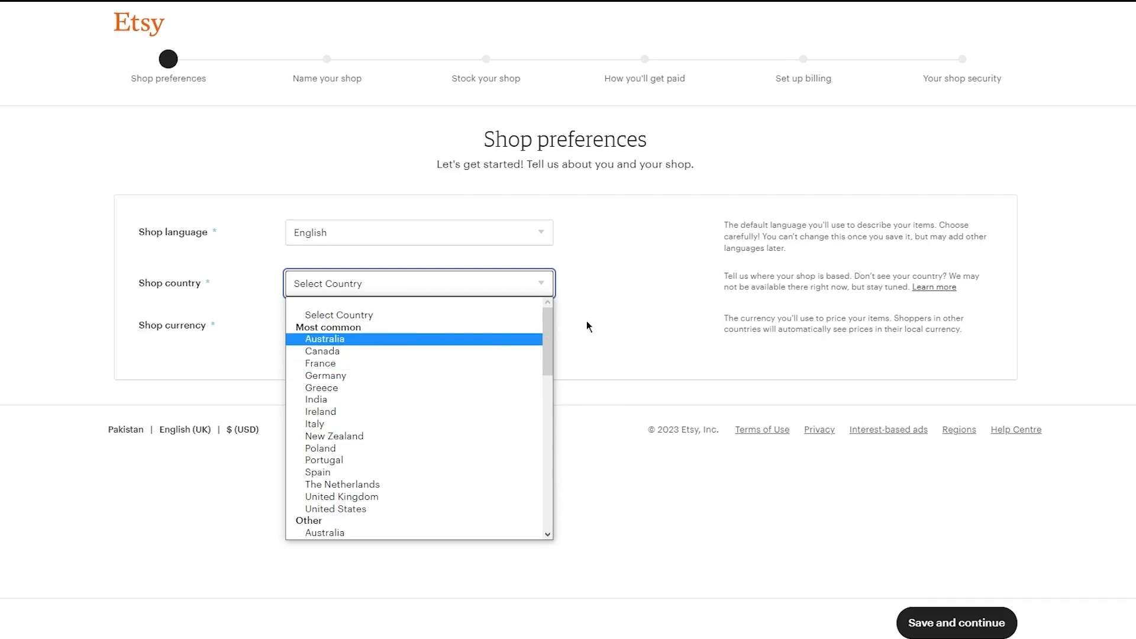
pyautogui.click(605, 314)
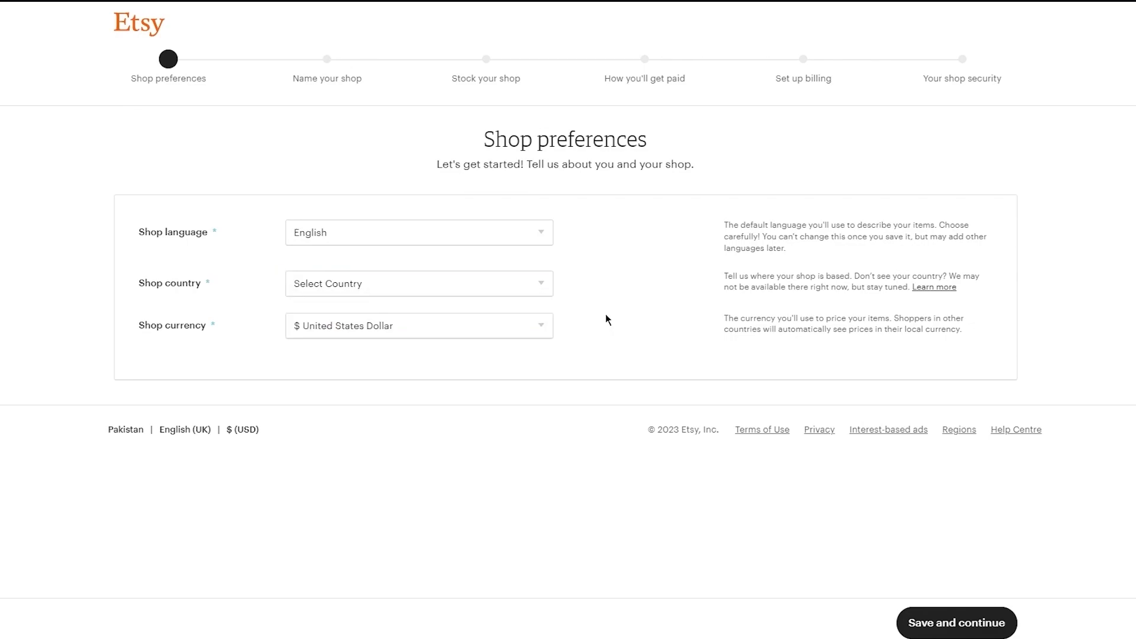
pyautogui.click(502, 332)
pyautogui.click(502, 332)
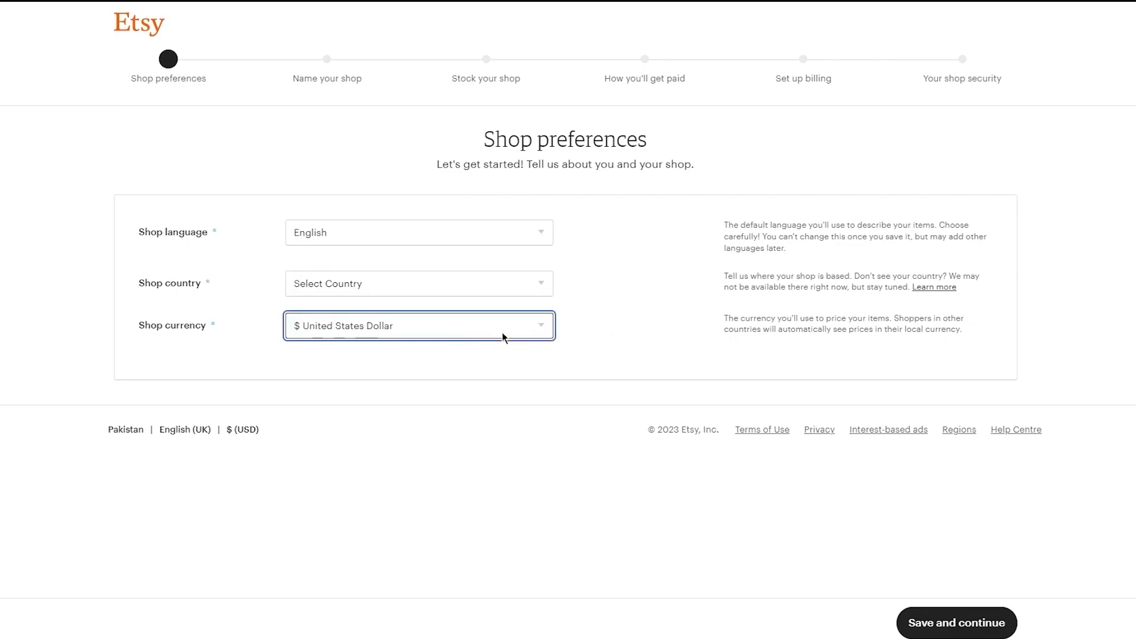
# - Set the shop country to Canada and save the shop preferences with United States Dollar as the currency
pyautogui.click(473, 281)
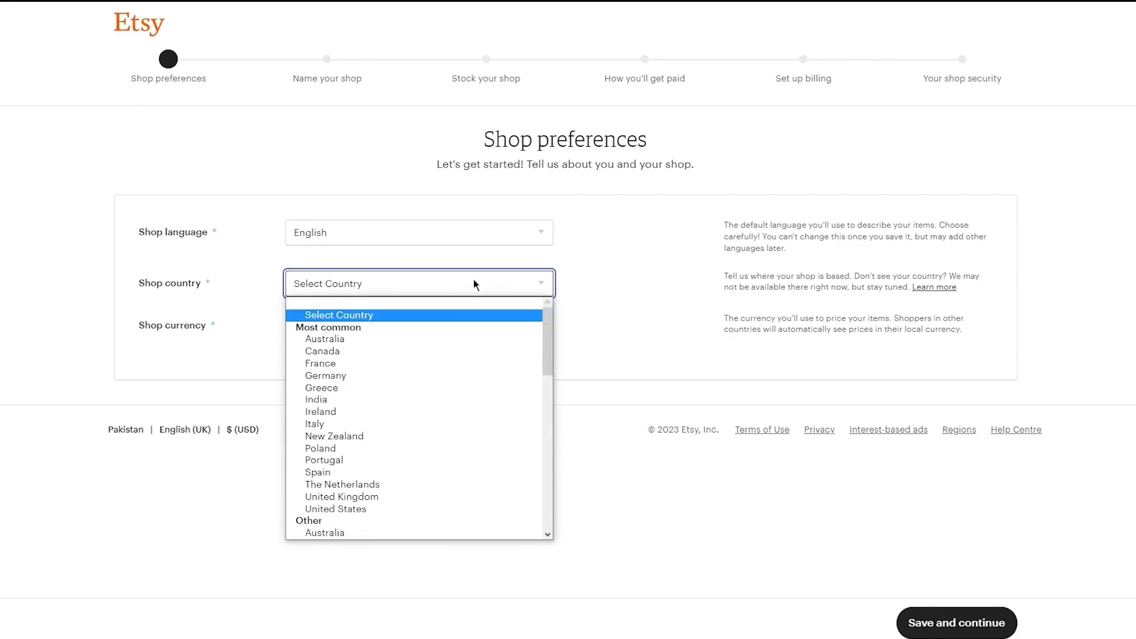
pyautogui.click(395, 353)
pyautogui.click(658, 308)
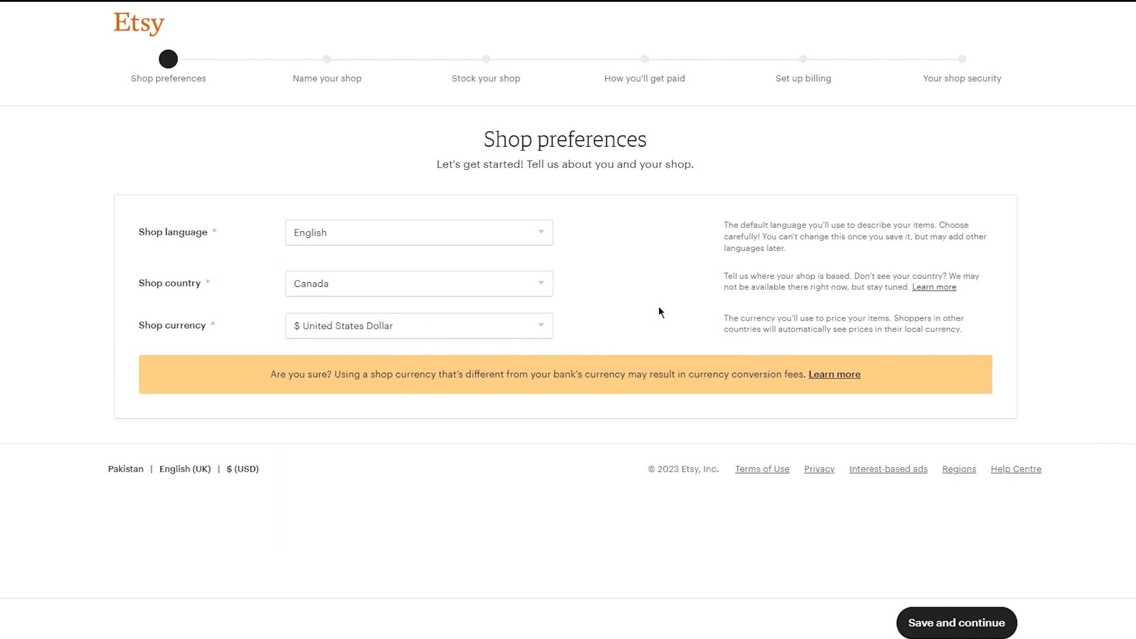
pyautogui.click(991, 626)
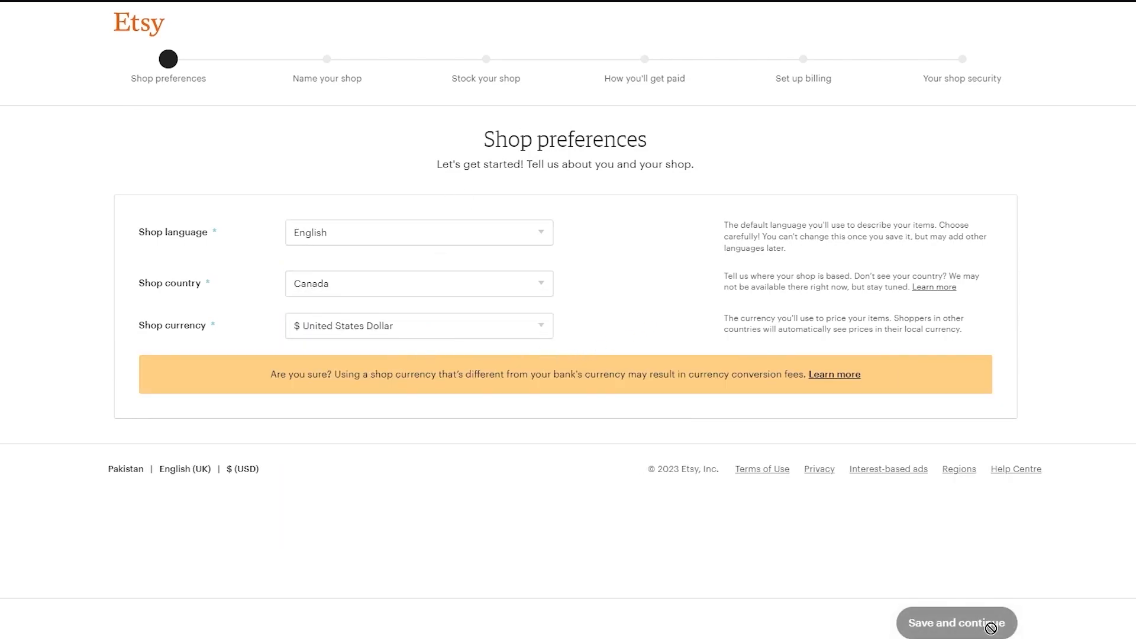
# - Name the shop "sdasdqwdzxc" and save it to continue to stocking the shop
pyautogui.click(644, 268)
pyautogui.write('sdasdqwdzxc')
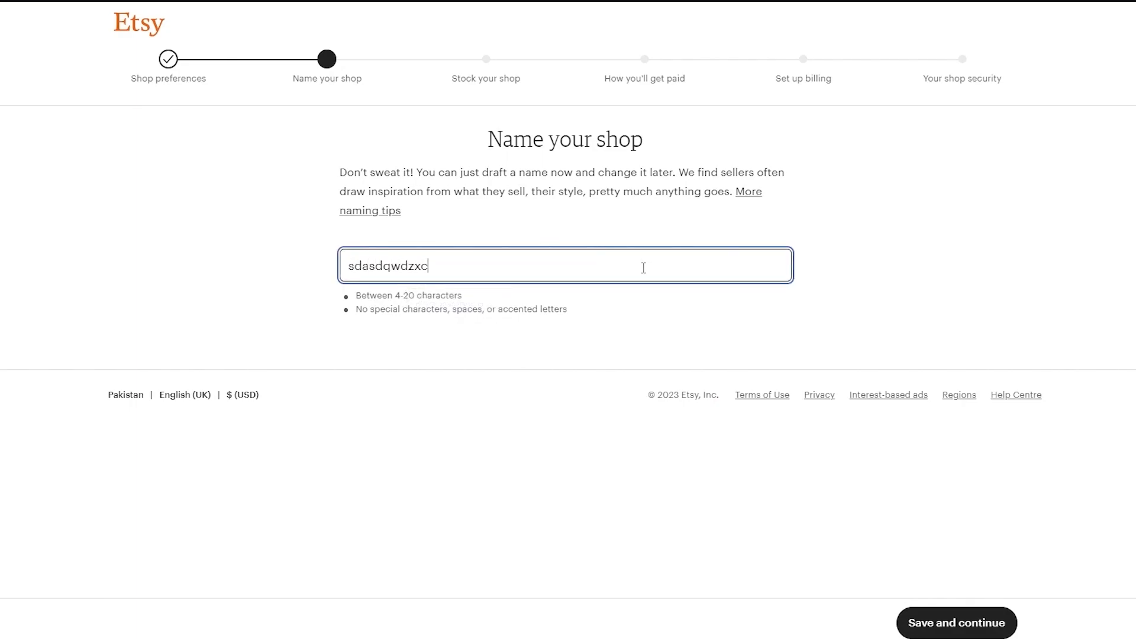
pyautogui.click(930, 619)
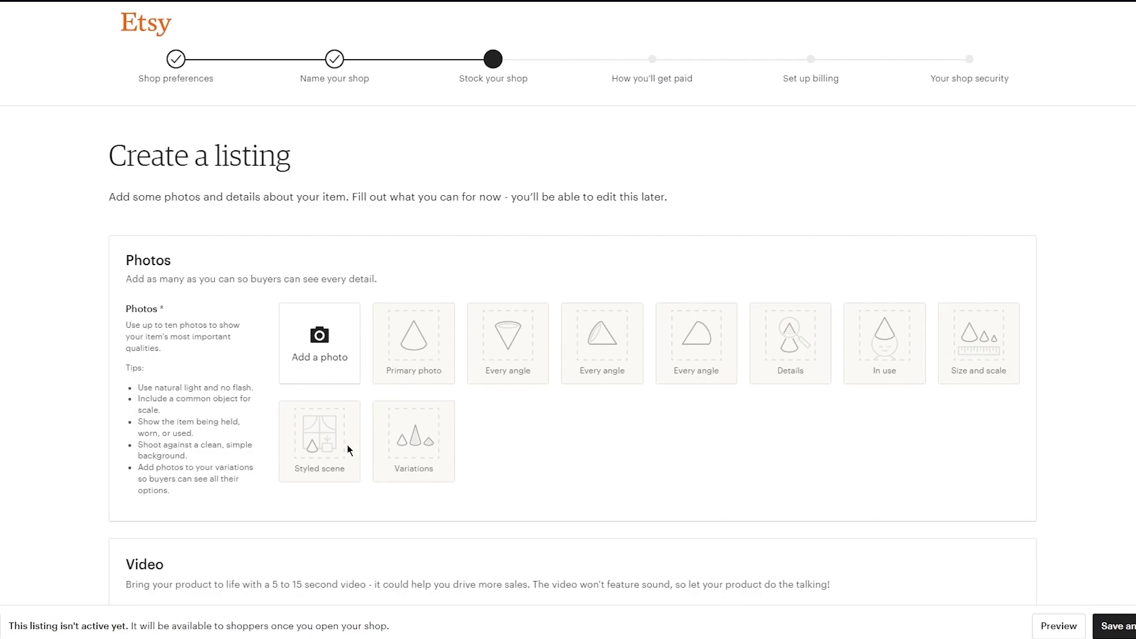
# - Review the photo, video and listing details sections of the new listing form, including the title field
pyautogui.scroll(-5, 431, 458)
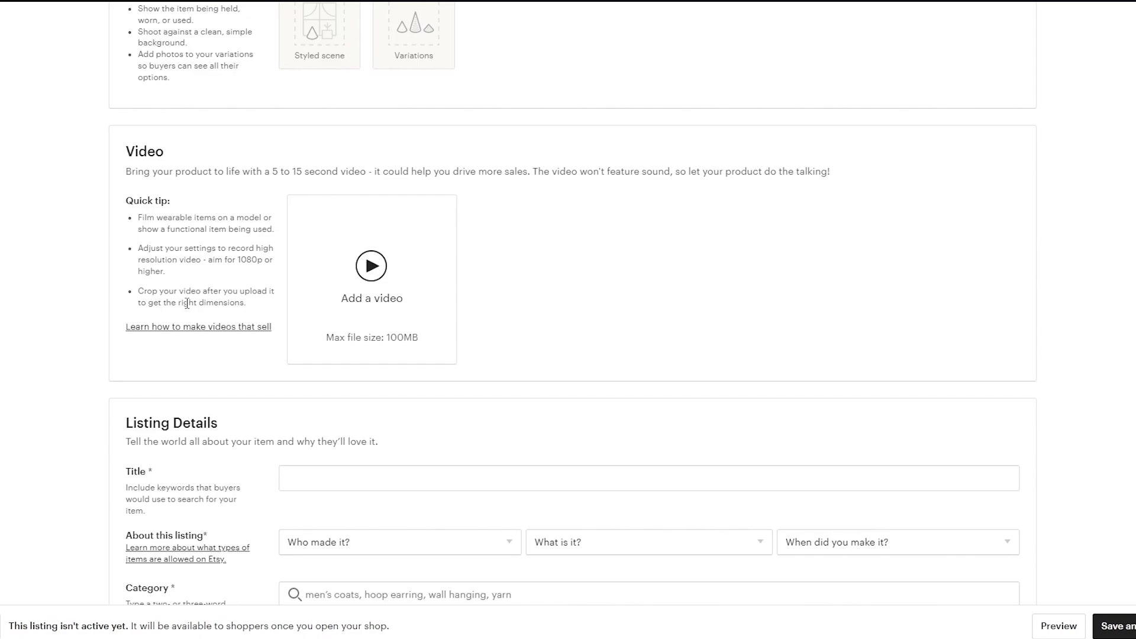
pyautogui.scroll(-3, 185, 300)
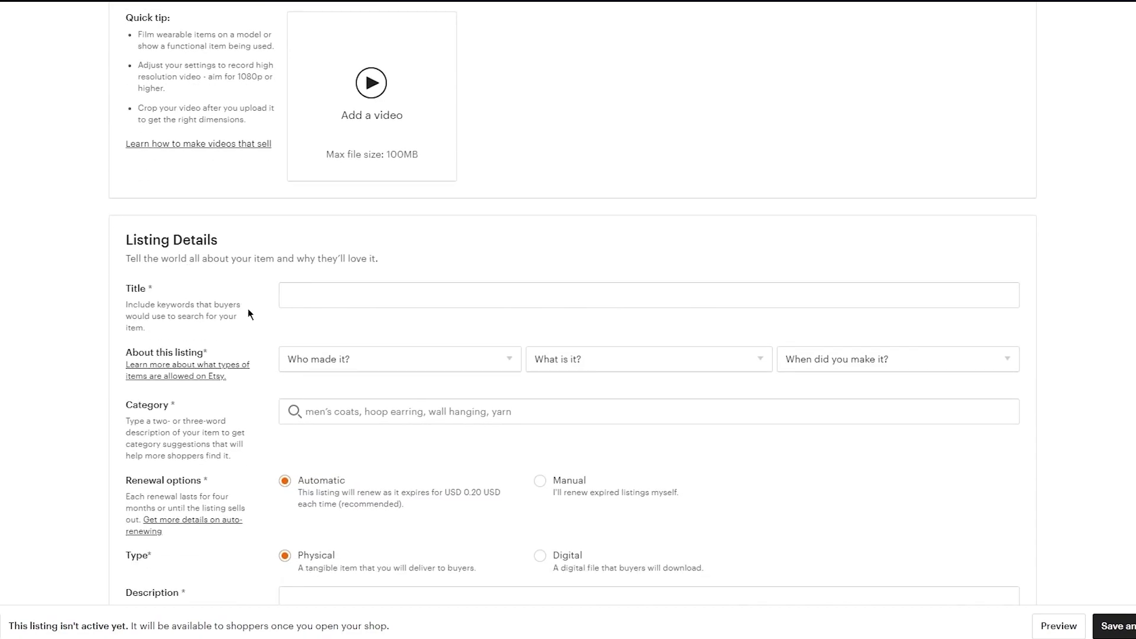
pyautogui.scroll(-3, 248, 314)
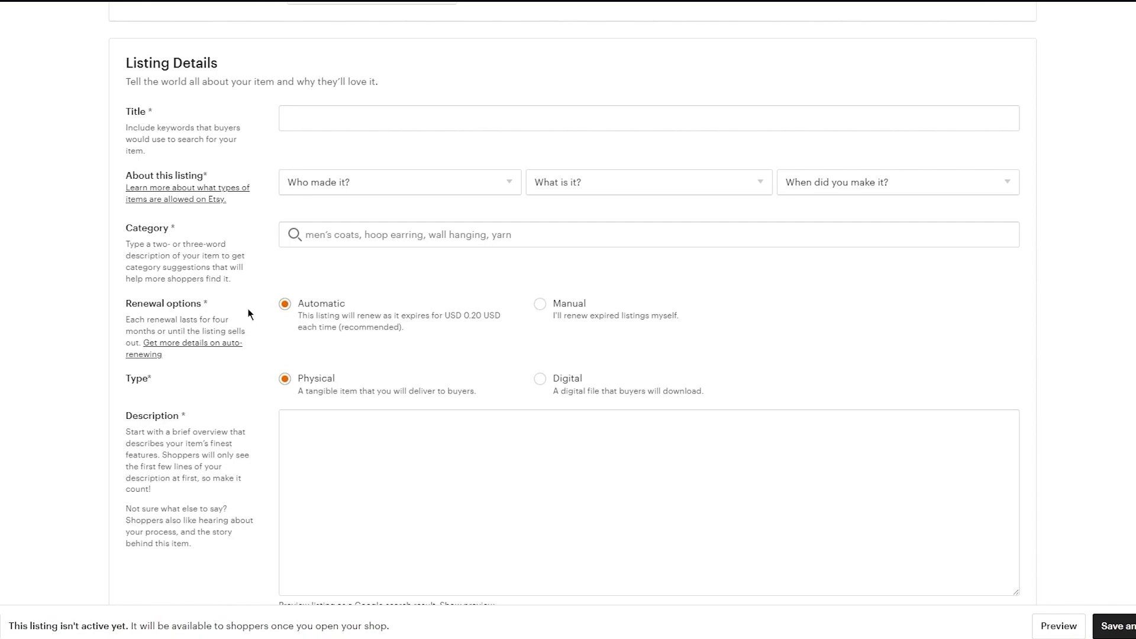
pyautogui.scroll(-2, 248, 314)
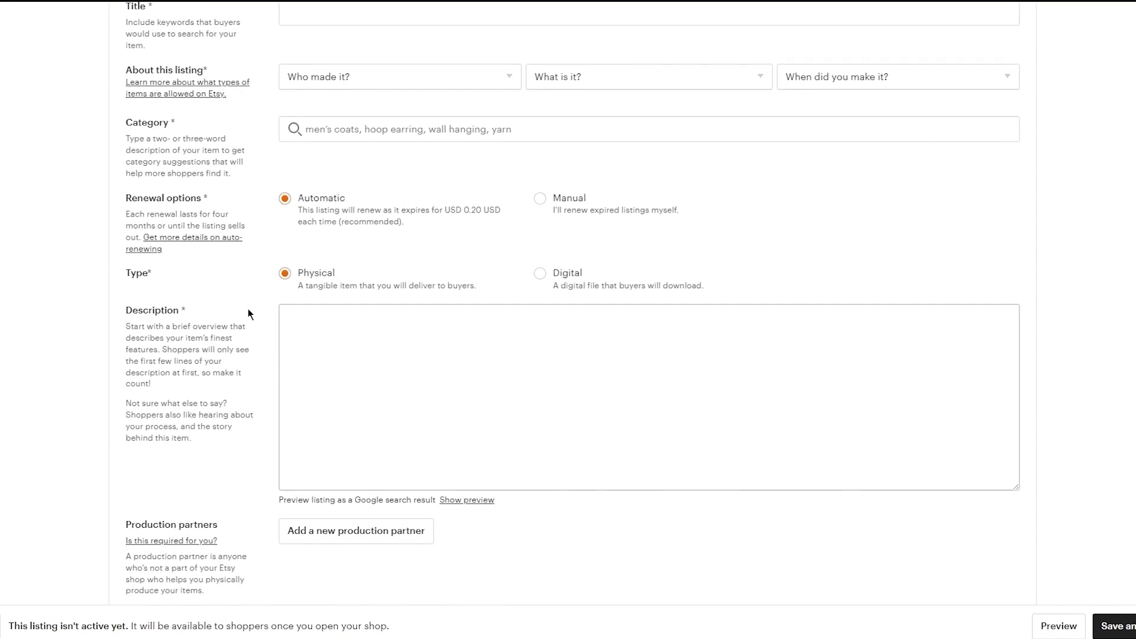
pyautogui.scroll(1, 249, 315)
pyautogui.click(313, 101)
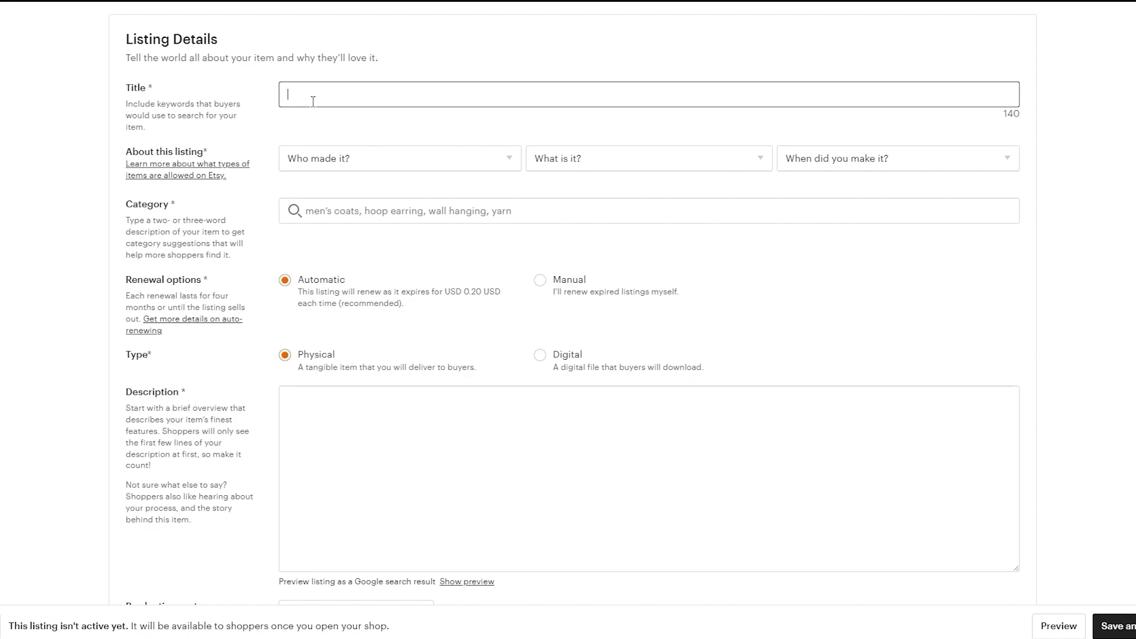
pyautogui.scroll(-1, 314, 101)
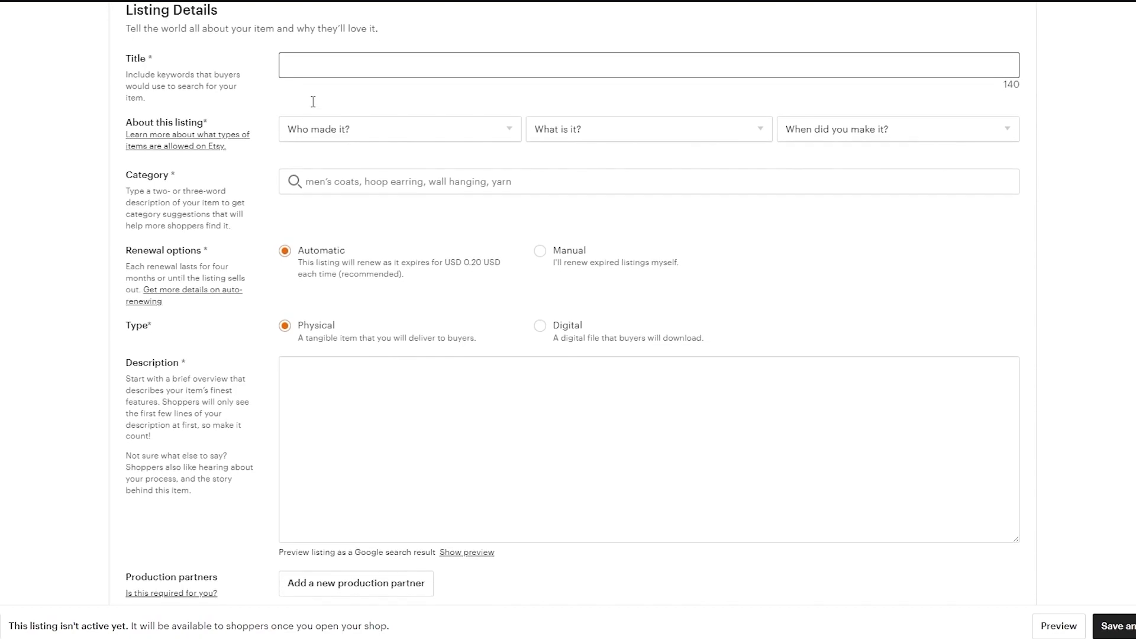
# - View the choices for who made the item, what it is and when it was made, leaving all three unset
pyautogui.click(345, 124)
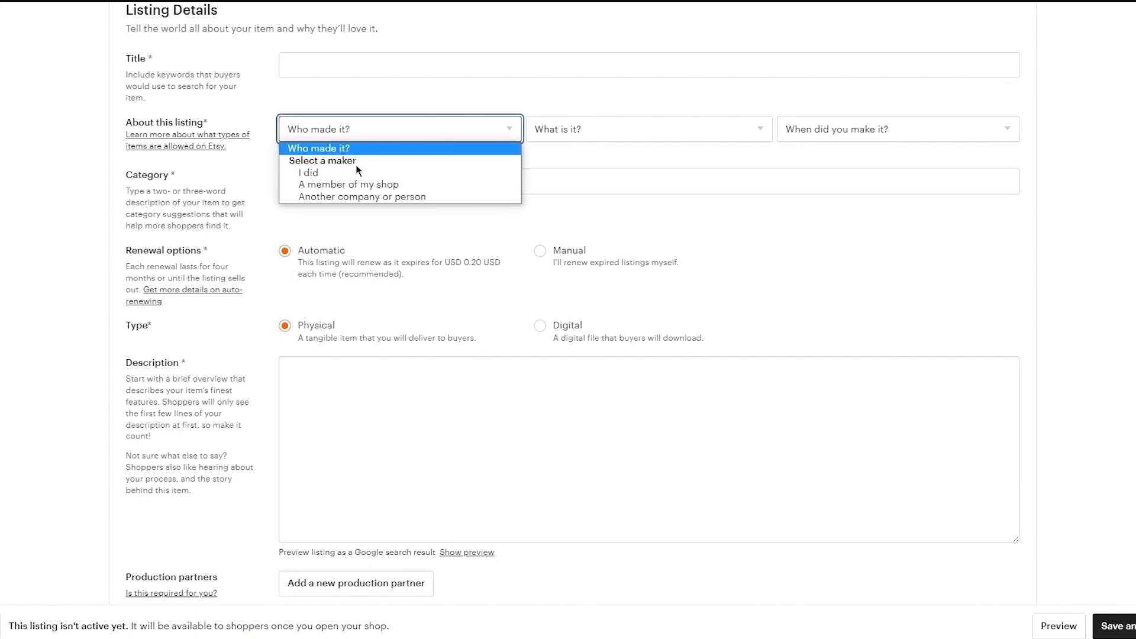
pyautogui.click(346, 84)
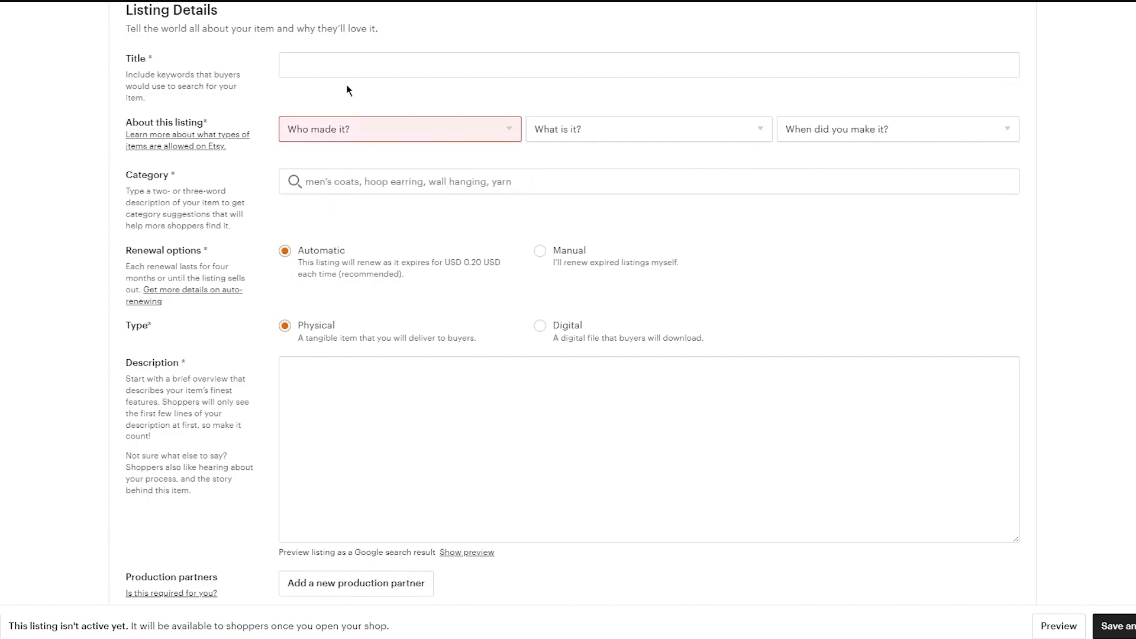
pyautogui.click(685, 137)
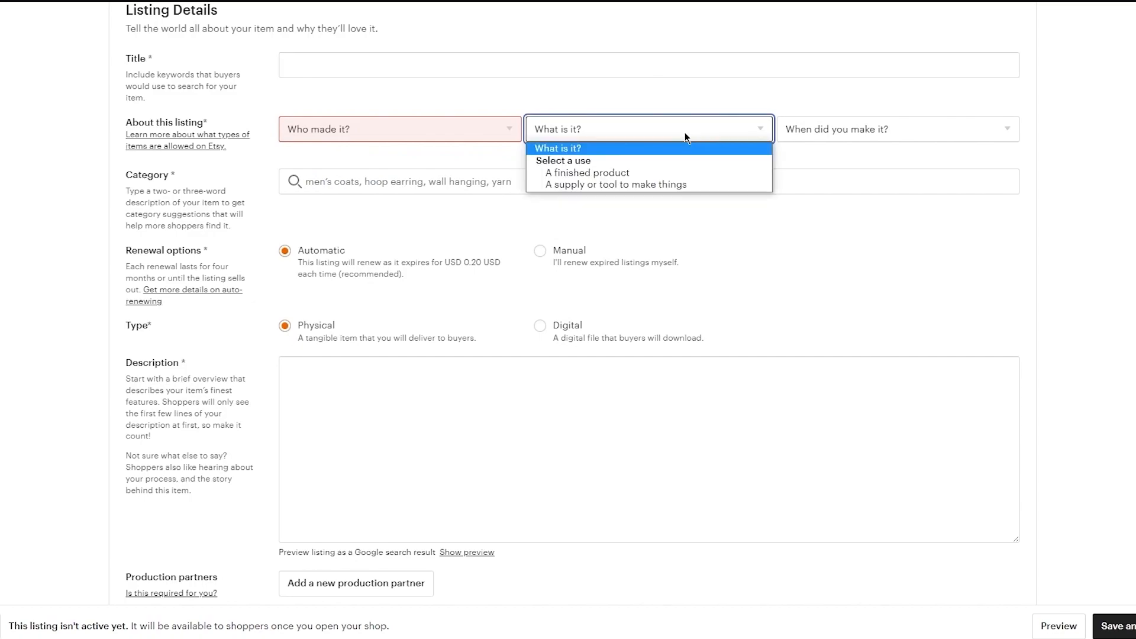
pyautogui.click(827, 135)
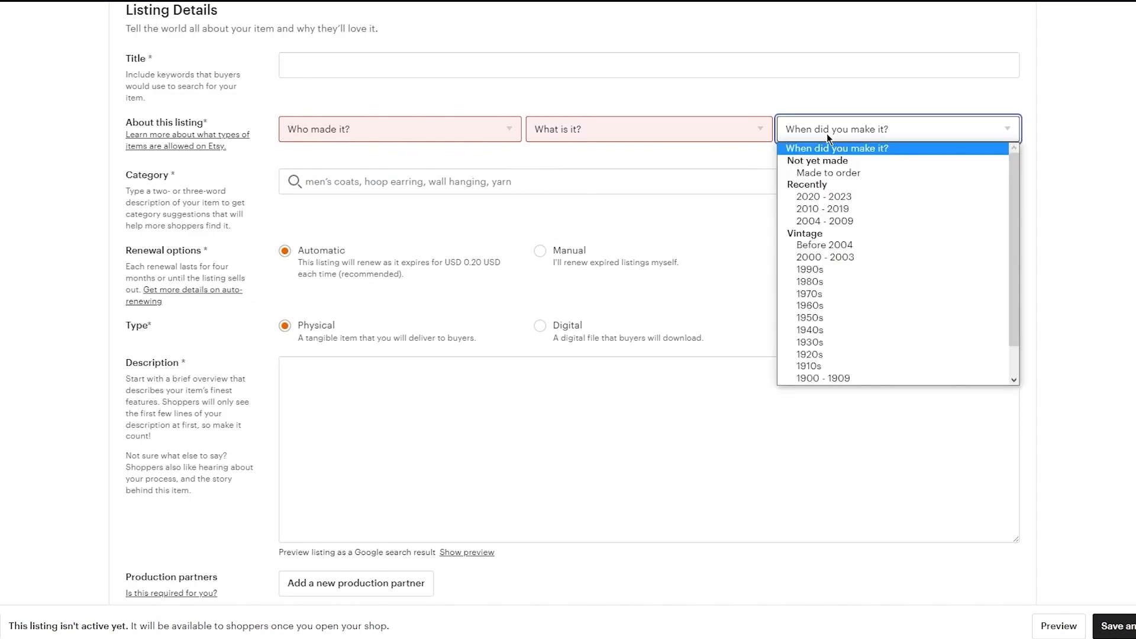
pyautogui.click(752, 89)
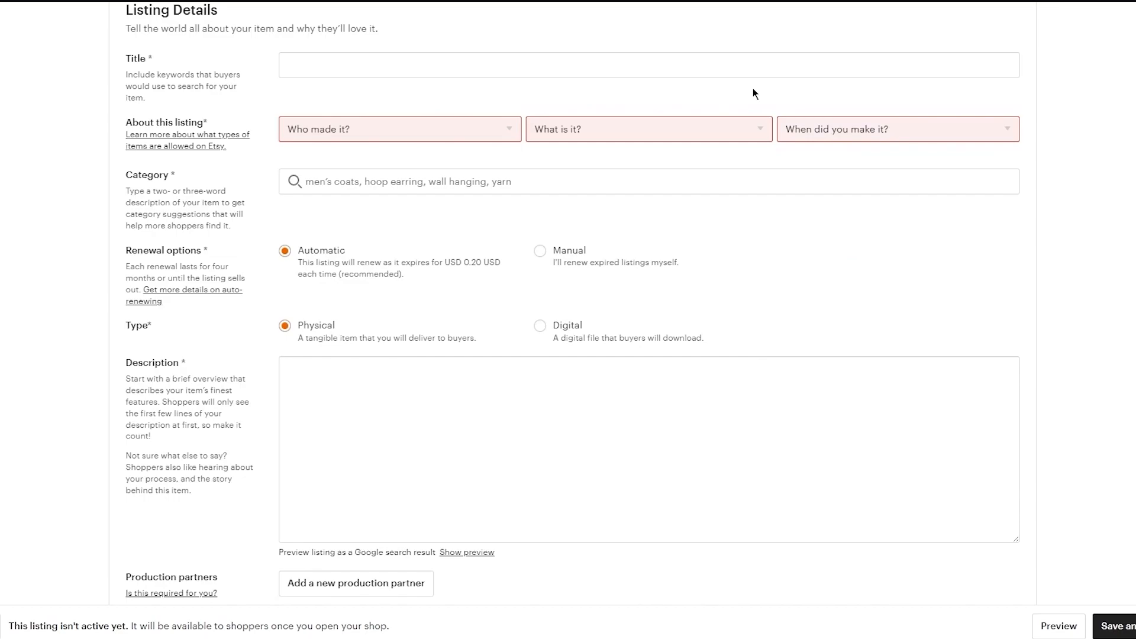
# - Examine the category, renewal, type, description, production partner, section, tags and materials fields without filling them in
pyautogui.scroll(-2, 752, 89)
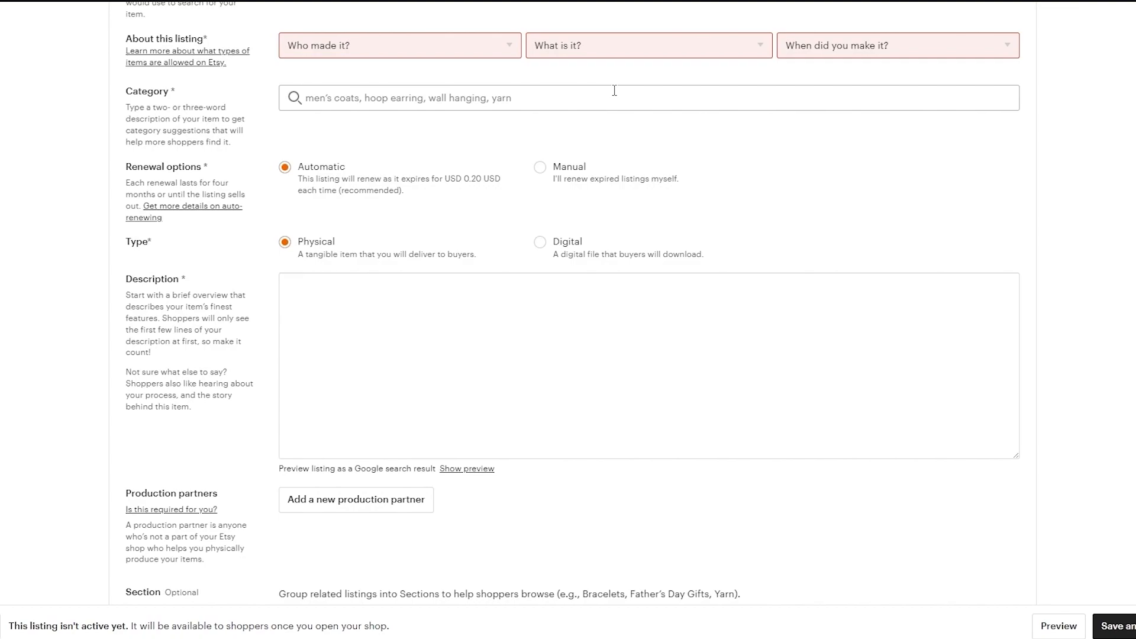
pyautogui.scroll(-2, 614, 90)
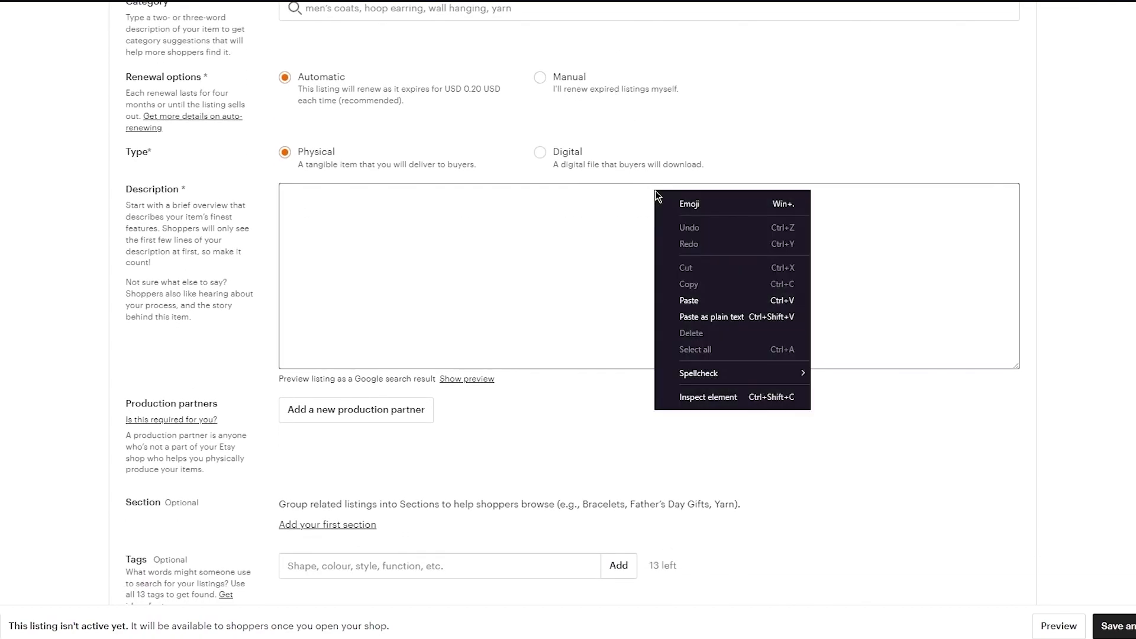
pyautogui.click(526, 230)
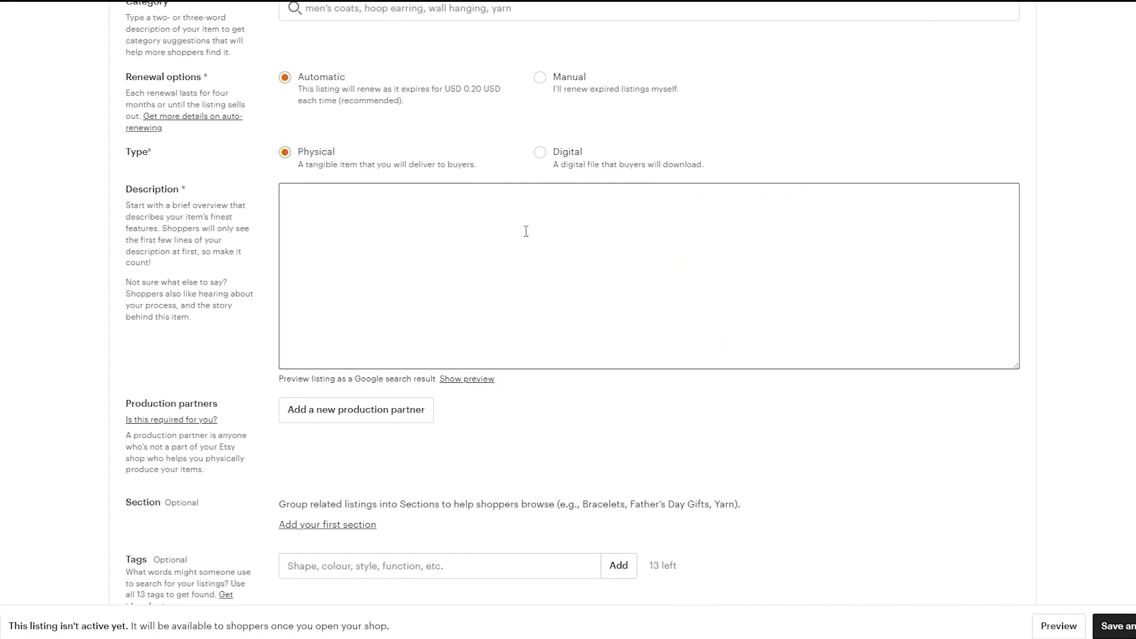
pyautogui.scroll(-5, 526, 231)
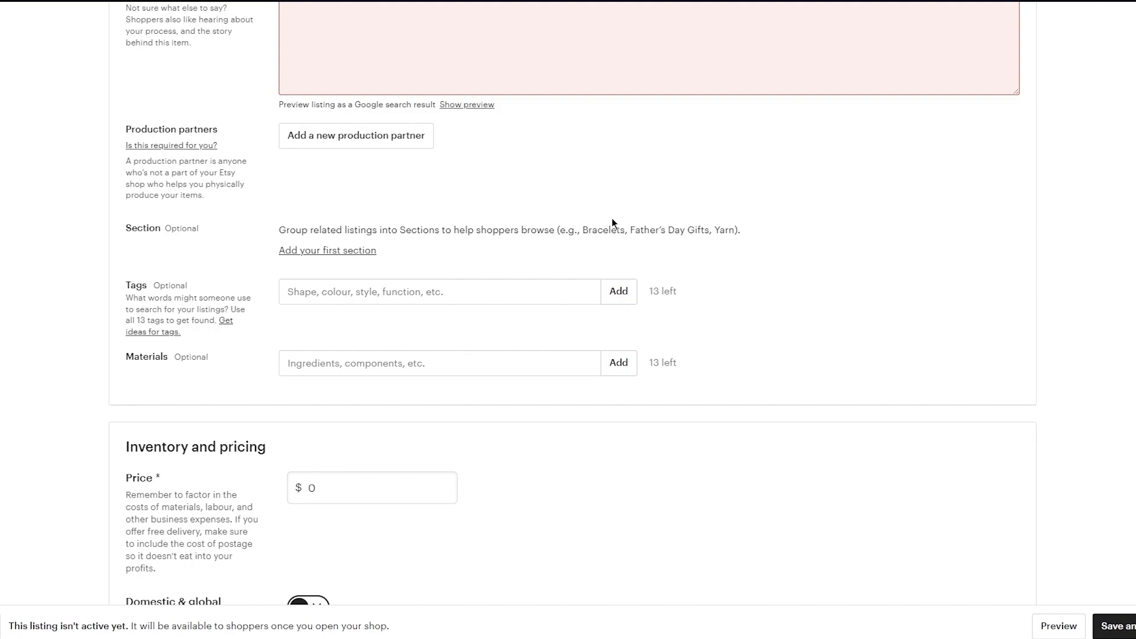
pyautogui.click(544, 294)
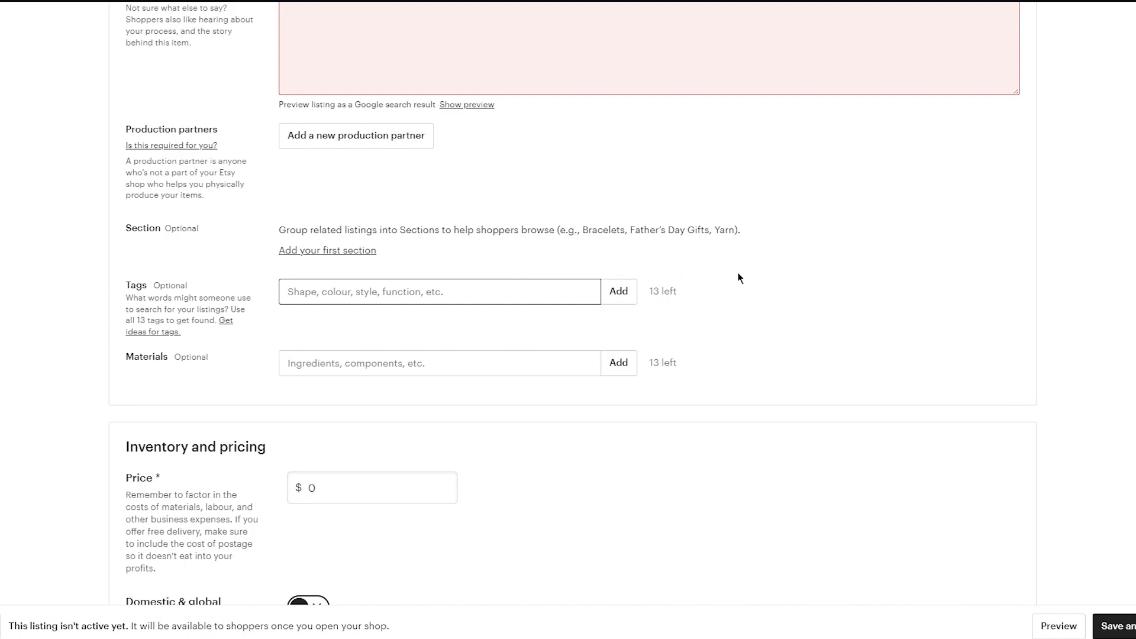
pyautogui.scroll(-3, 738, 278)
pyautogui.click(534, 223)
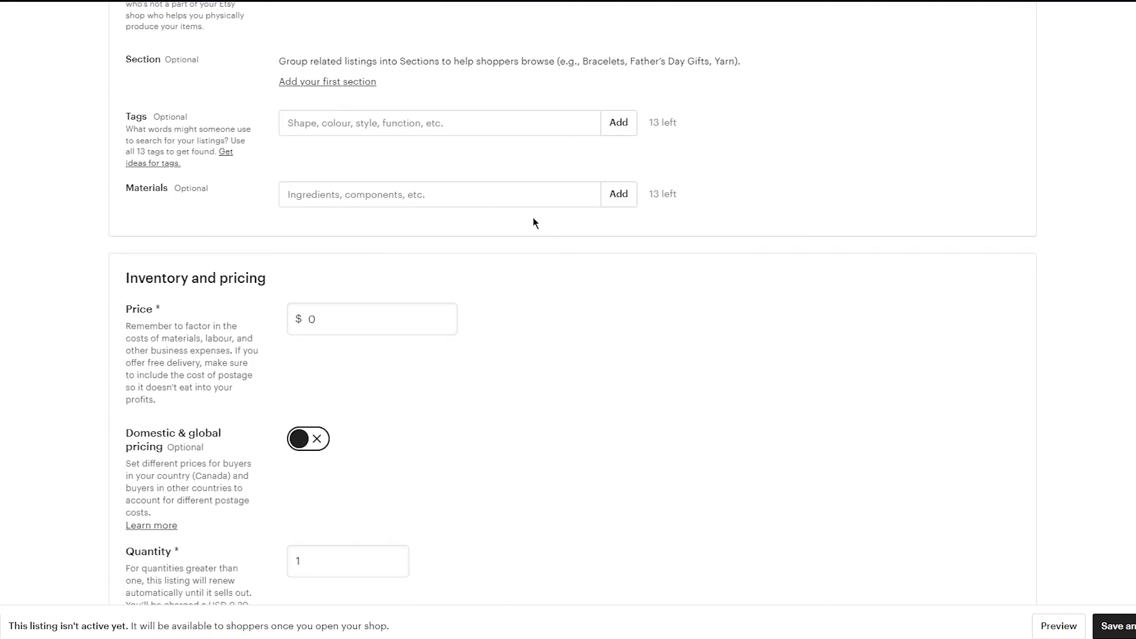
# - Review the inventory and pricing fields: price, domestic and global pricing, quantity and SKU
pyautogui.scroll(-1, 639, 253)
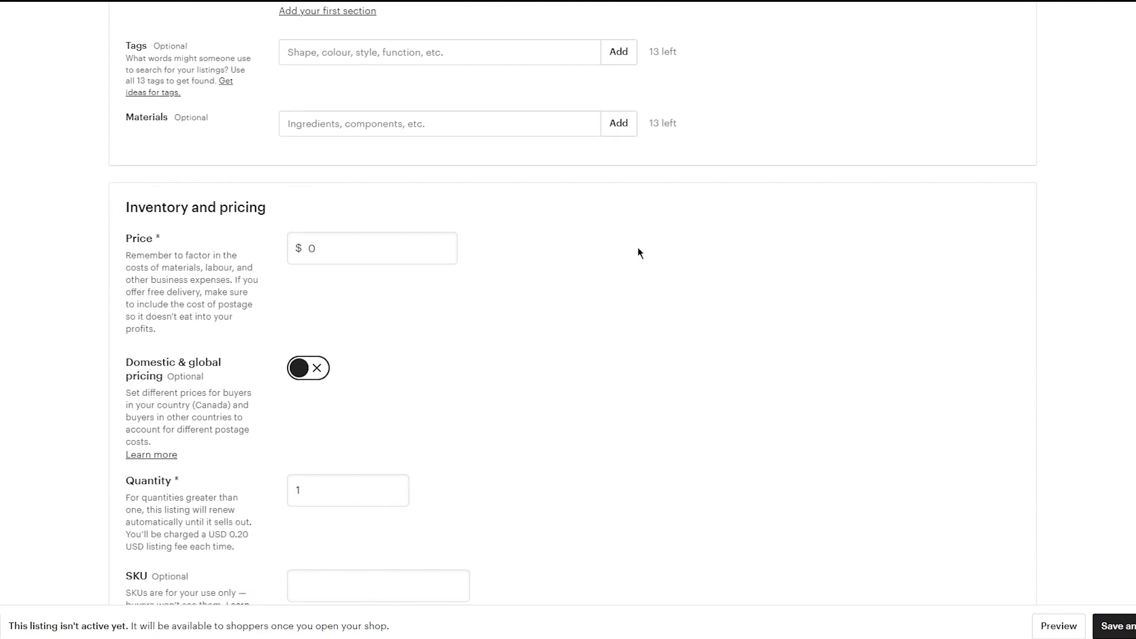
pyautogui.scroll(-2, 638, 252)
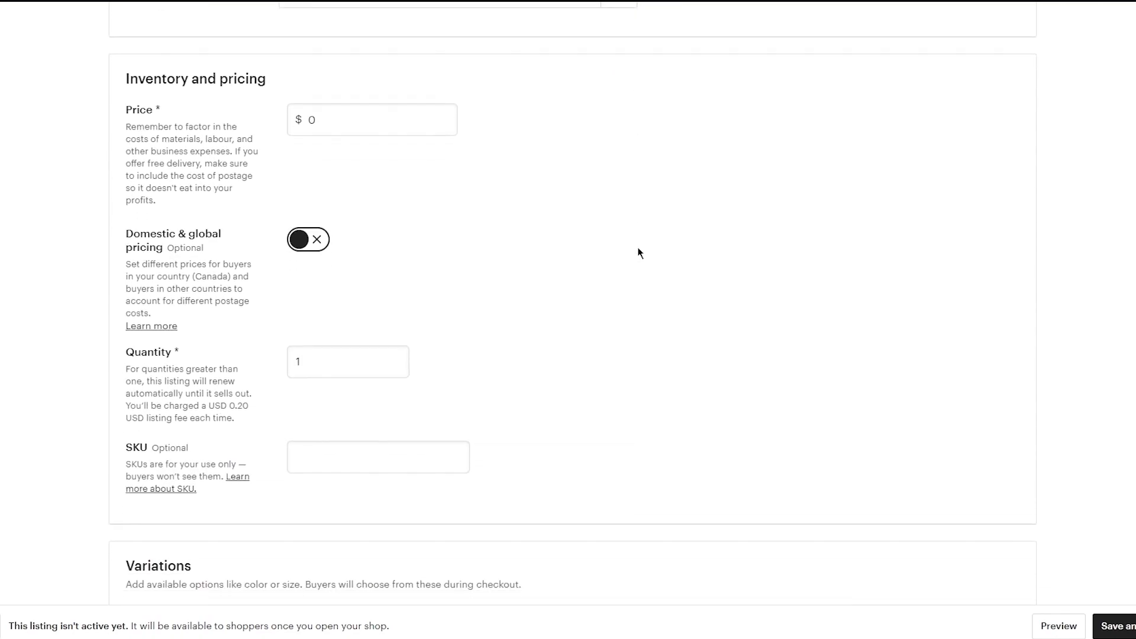
pyautogui.scroll(-1, 639, 253)
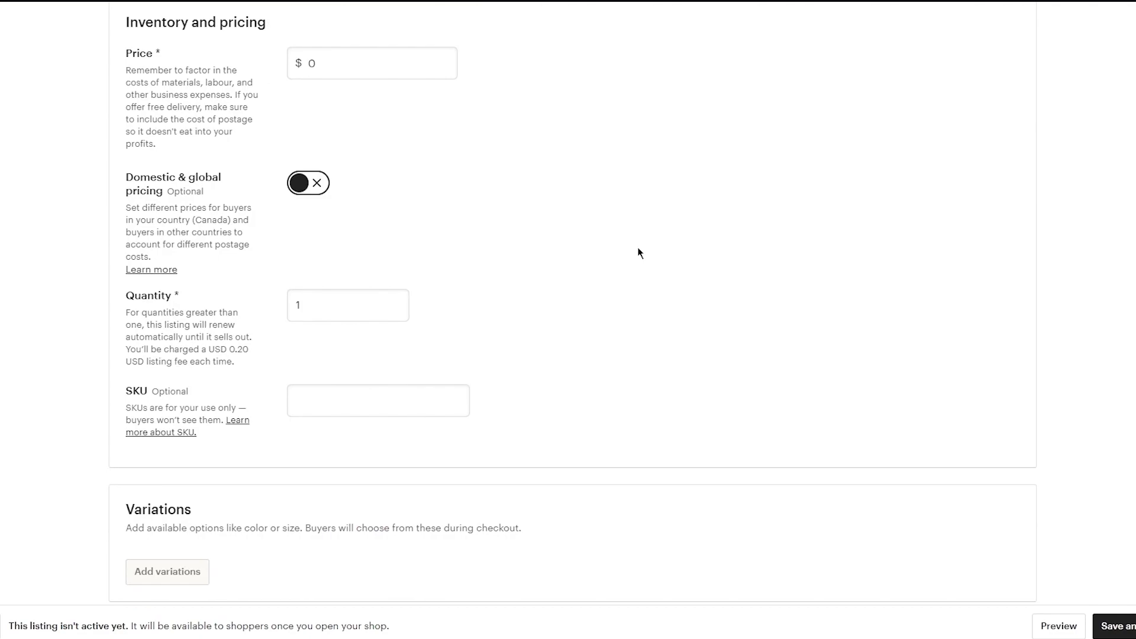
pyautogui.scroll(-1, 639, 253)
pyautogui.scroll(-1, 638, 252)
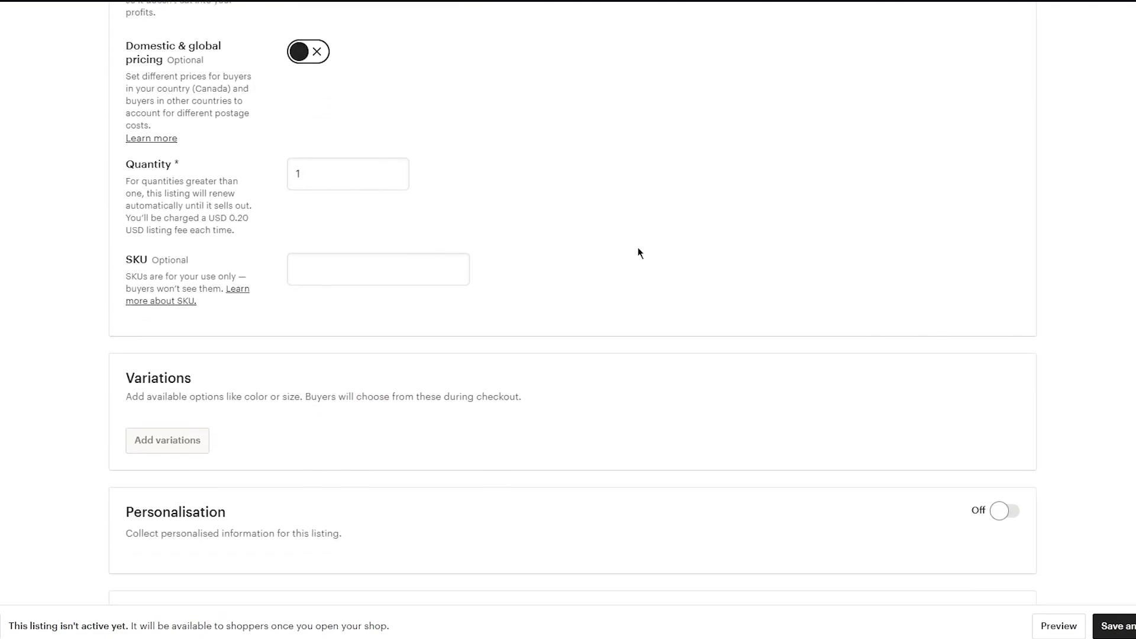
# - Review the variations, personalisation, delivery, item weight and size, and returns sections, then return to the start of the form
pyautogui.scroll(-3, 460, 357)
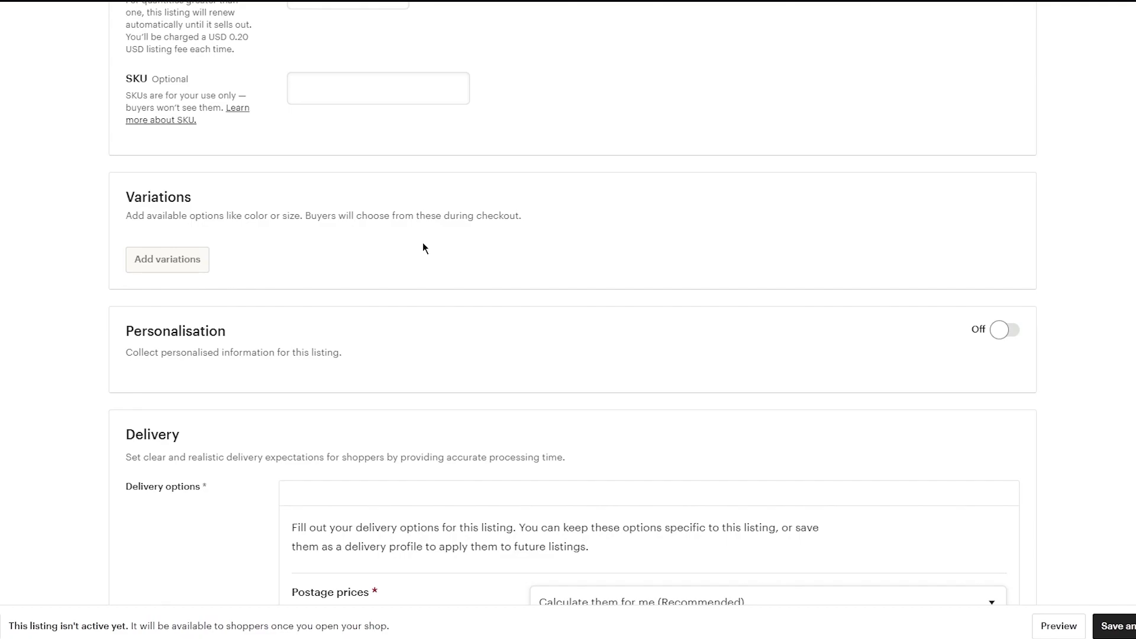
pyautogui.scroll(-3, 422, 247)
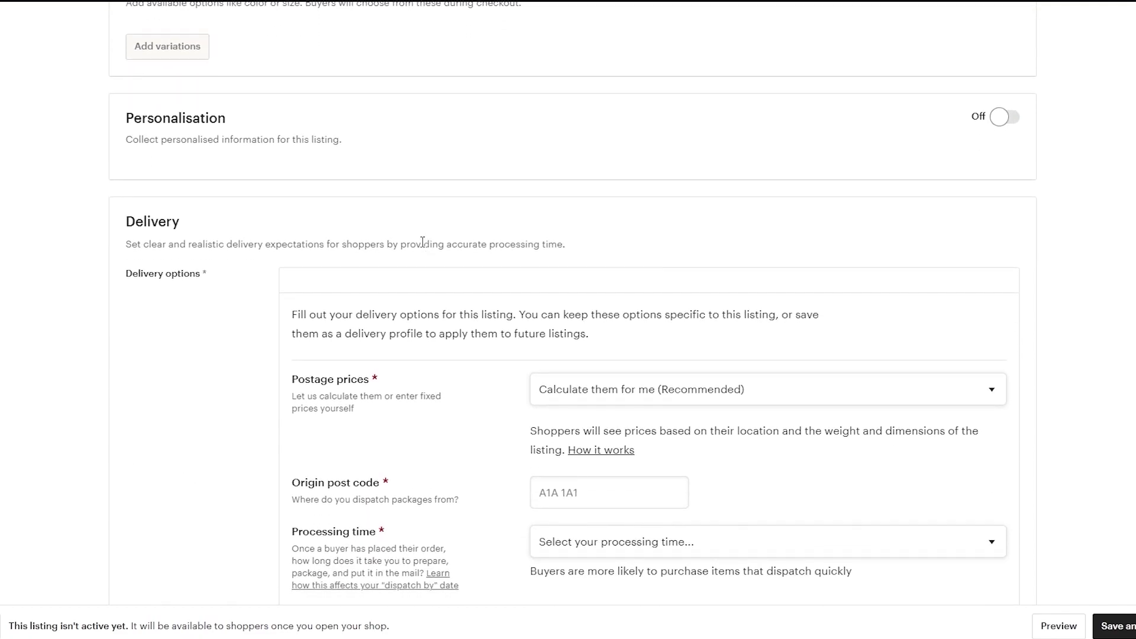
pyautogui.scroll(-5, 423, 243)
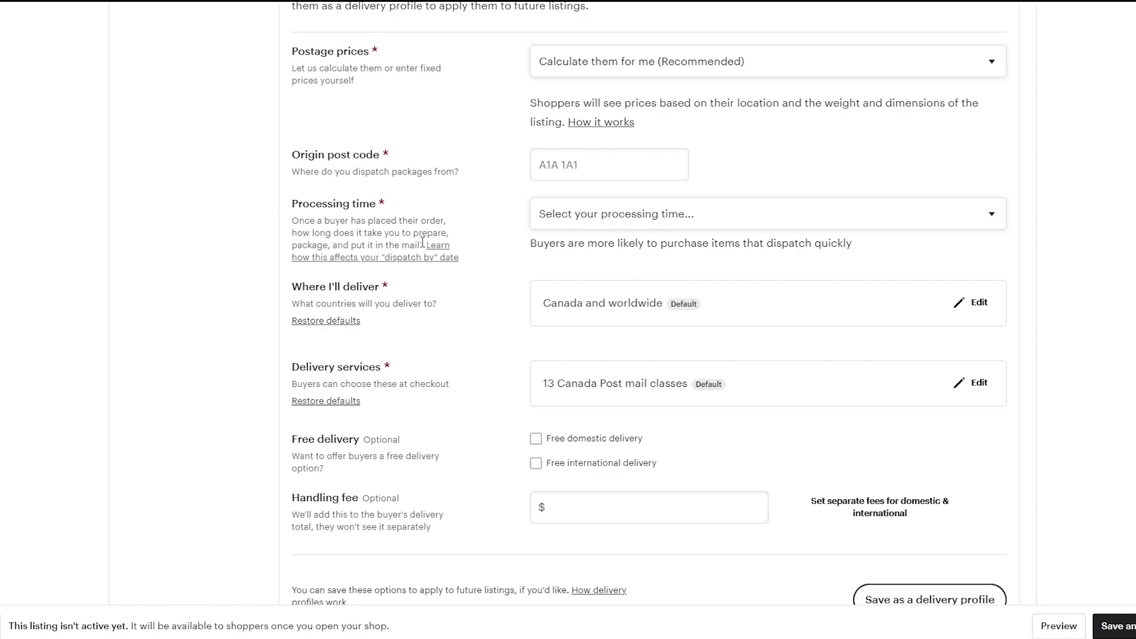
pyautogui.scroll(-6, 422, 243)
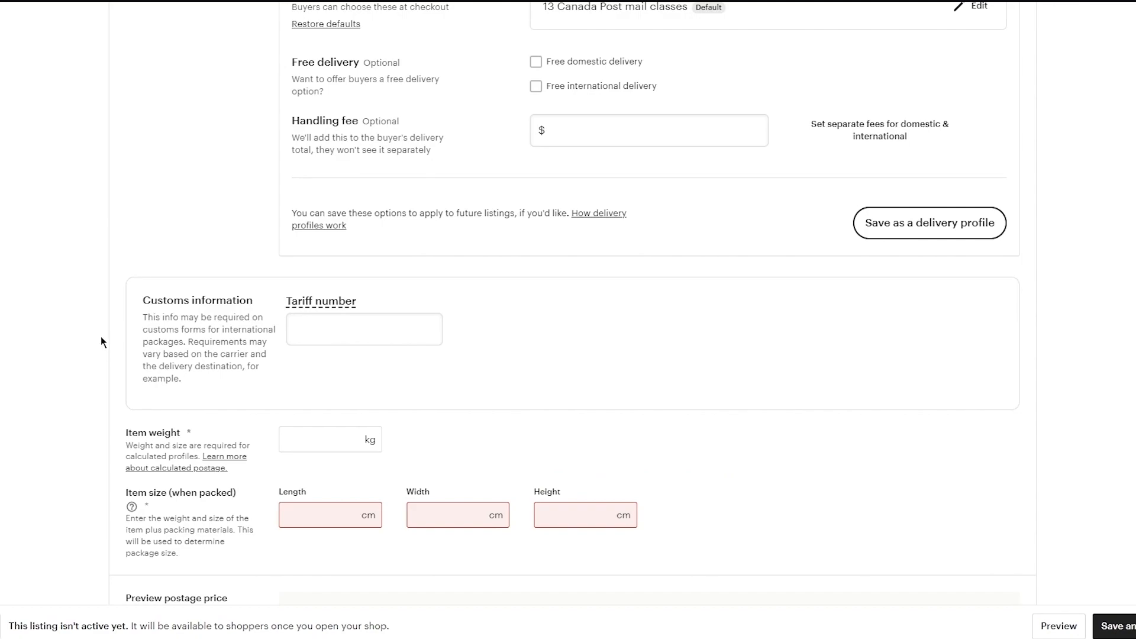
pyautogui.scroll(-5, 126, 257)
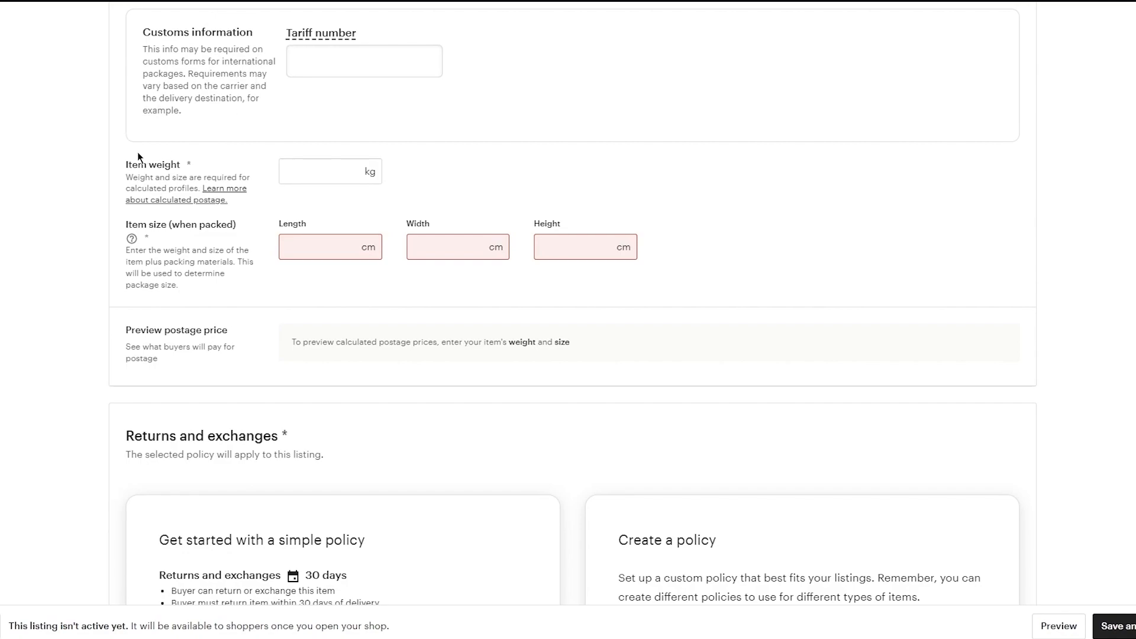
pyautogui.scroll(-3, 137, 152)
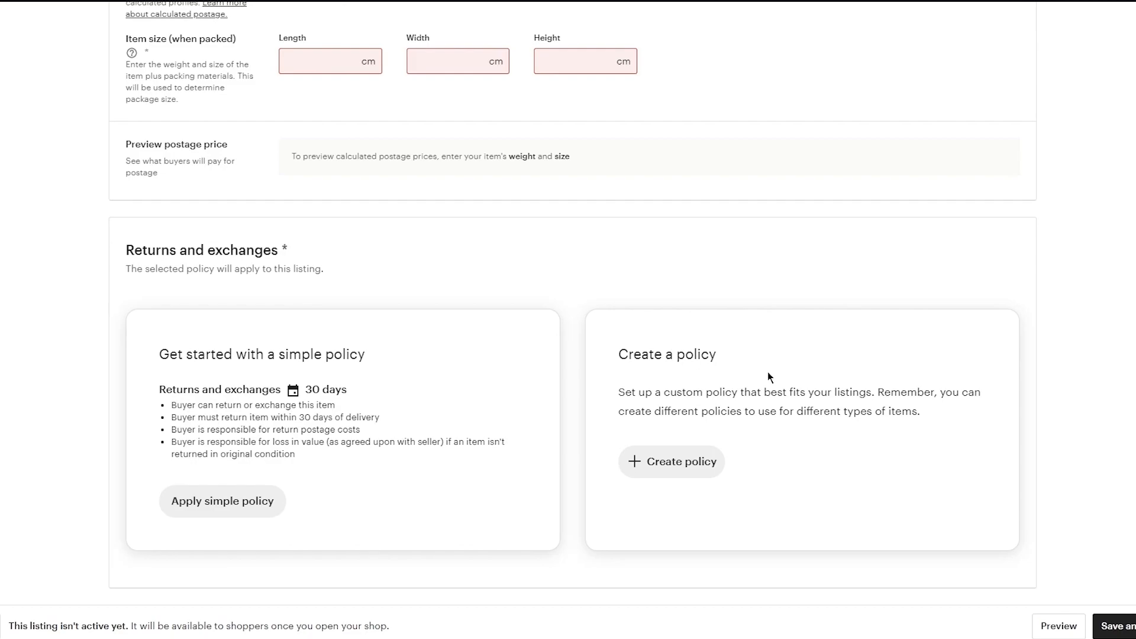
pyautogui.scroll(20, 768, 377)
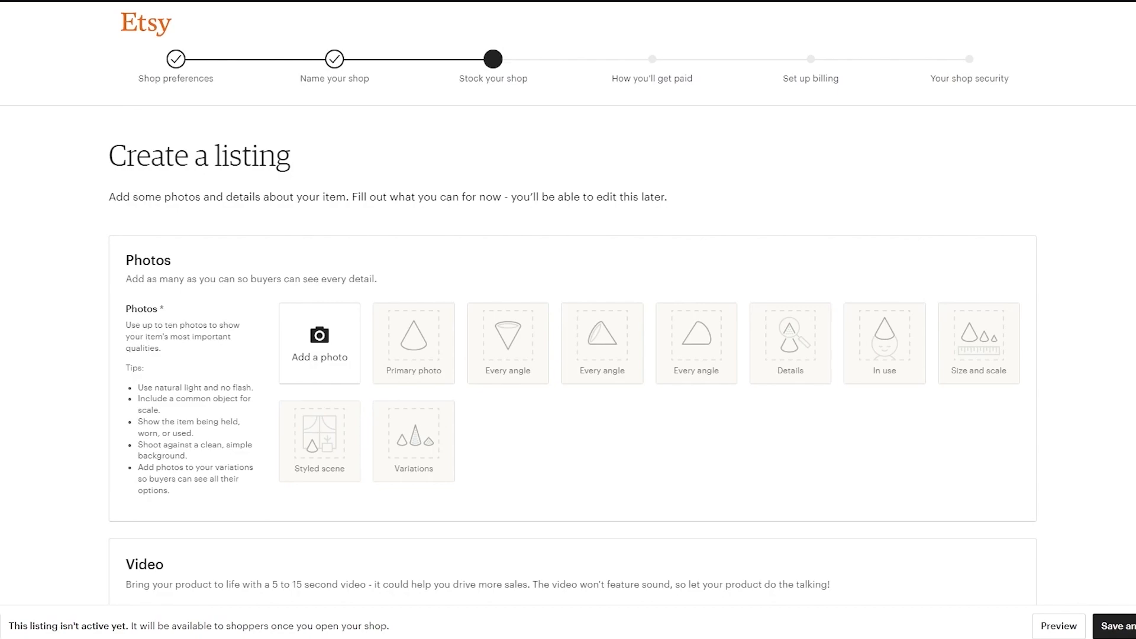
# - Switch back to Printify's sales channel page and start connecting the store to Etsy
pyautogui.hotkey('alt', 'Left')
pyautogui.click(689, 42)
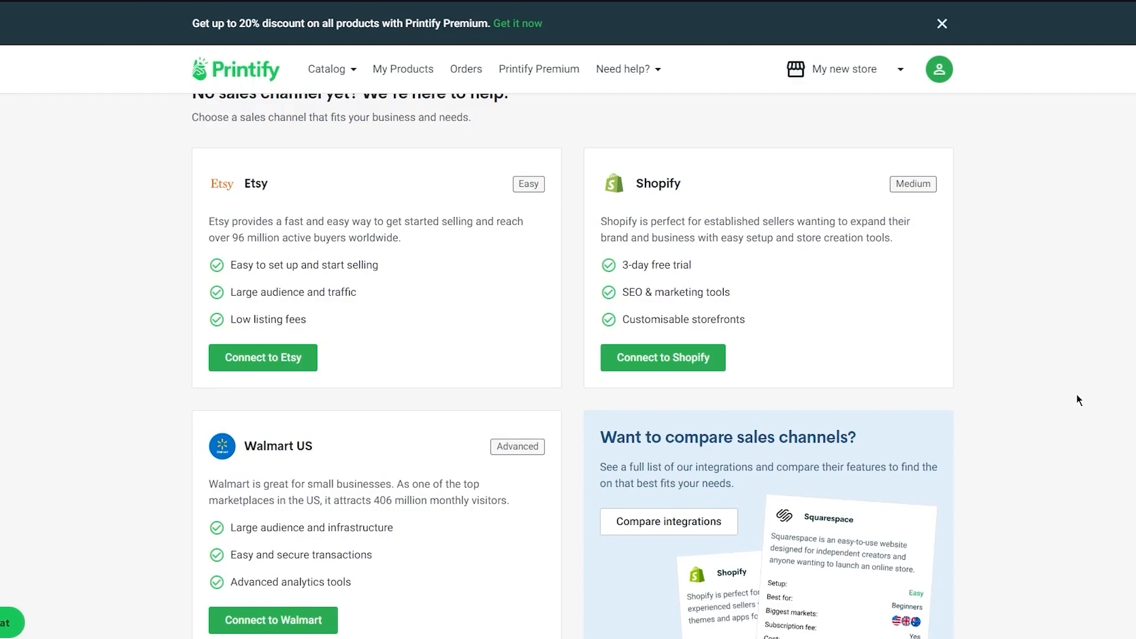
pyautogui.click(280, 349)
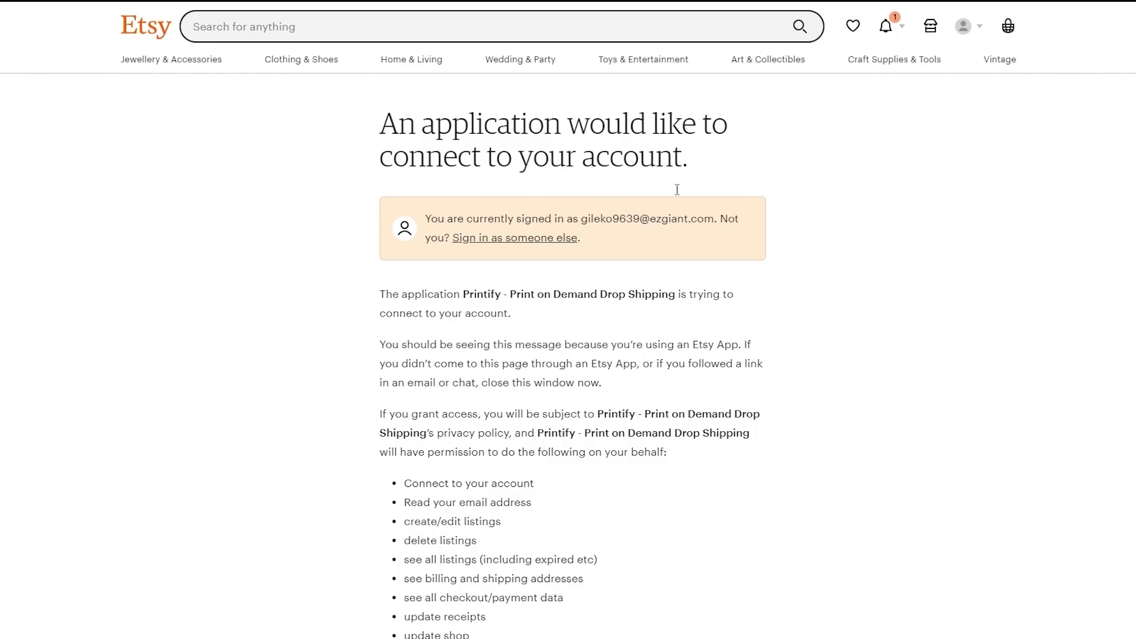
# - Read the requested permissions, grant Printify access to the Etsy account, and dismiss the connection confirmation
pyautogui.scroll(-2, 708, 228)
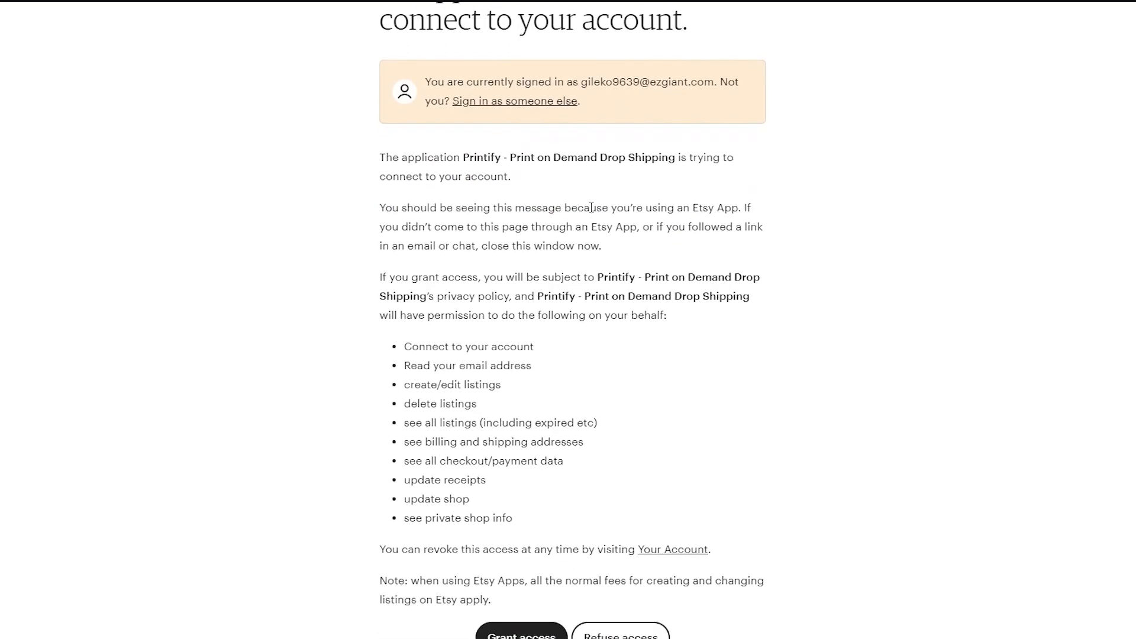
pyautogui.scroll(2, 591, 207)
pyautogui.scroll(-3, 591, 208)
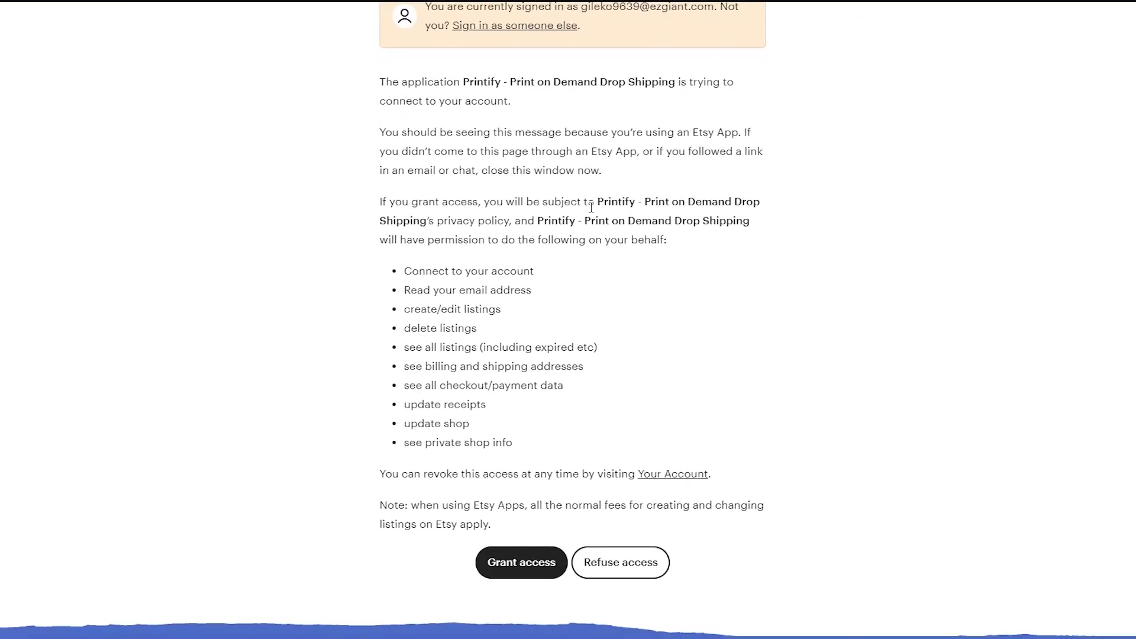
pyautogui.scroll(-2, 590, 208)
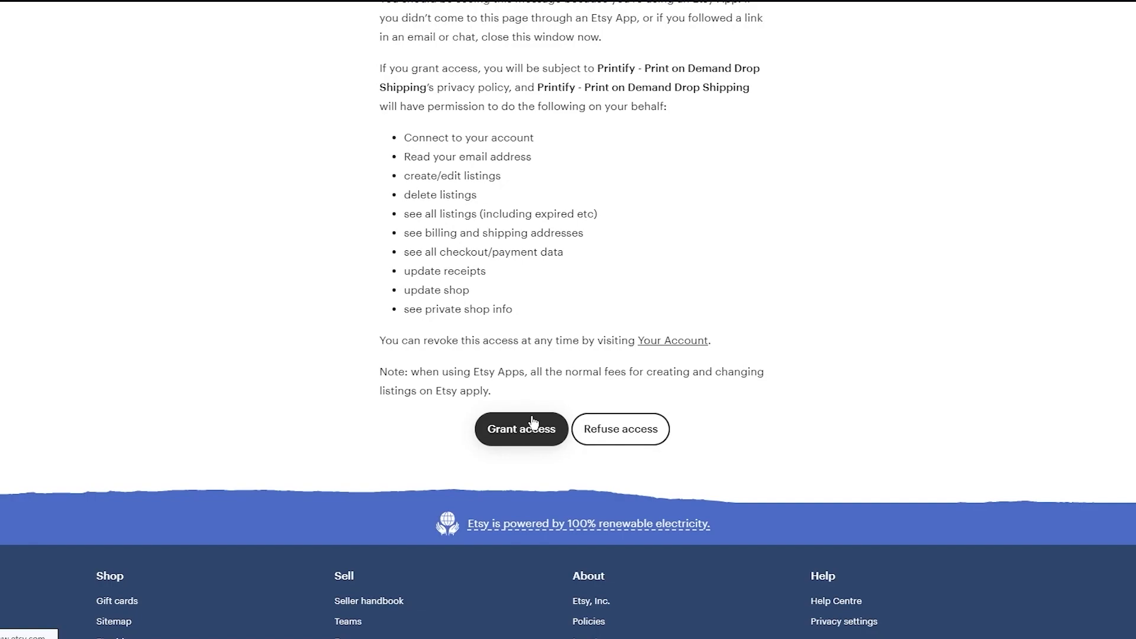
pyautogui.click(532, 418)
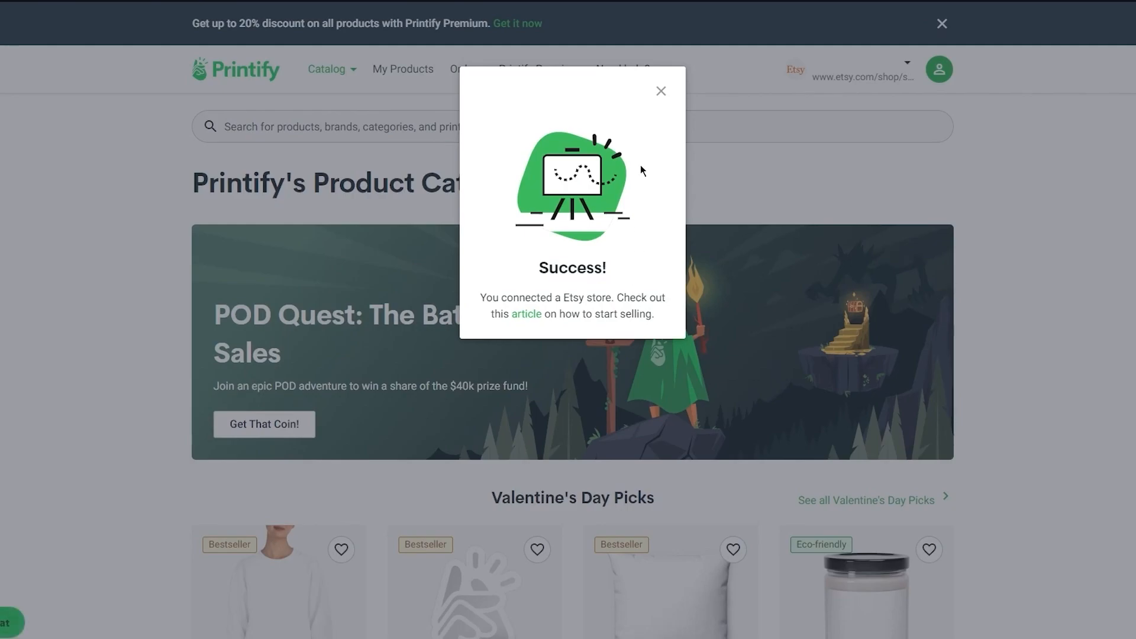
pyautogui.click(659, 91)
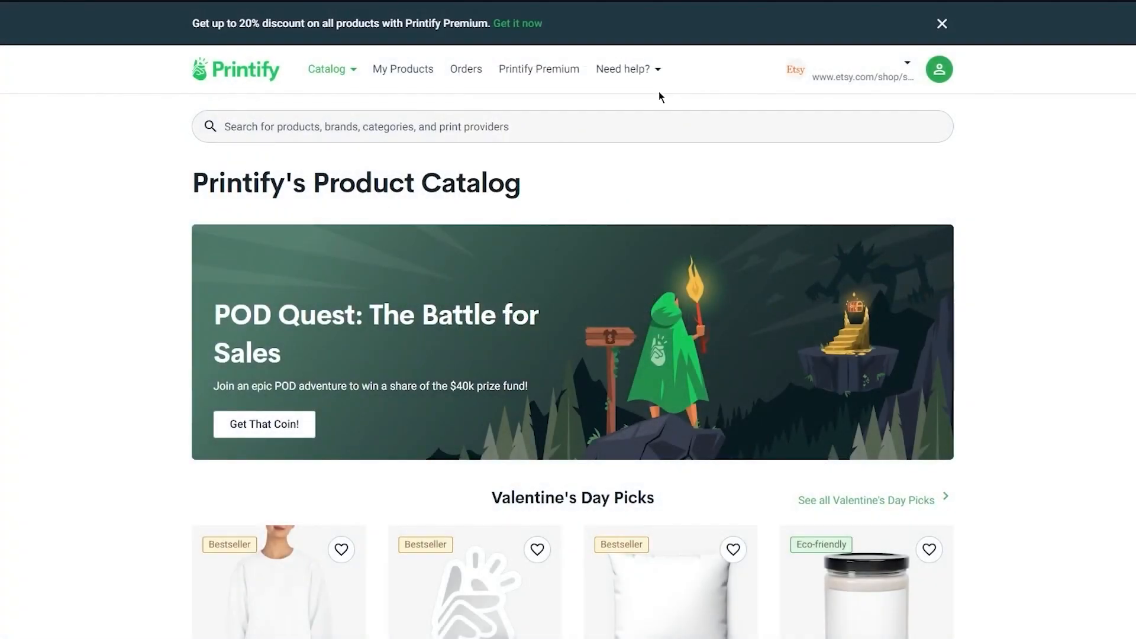
# - Look over the product catalog, then open the Printify dashboard and review the store setup checklist
pyautogui.scroll(-6, 659, 92)
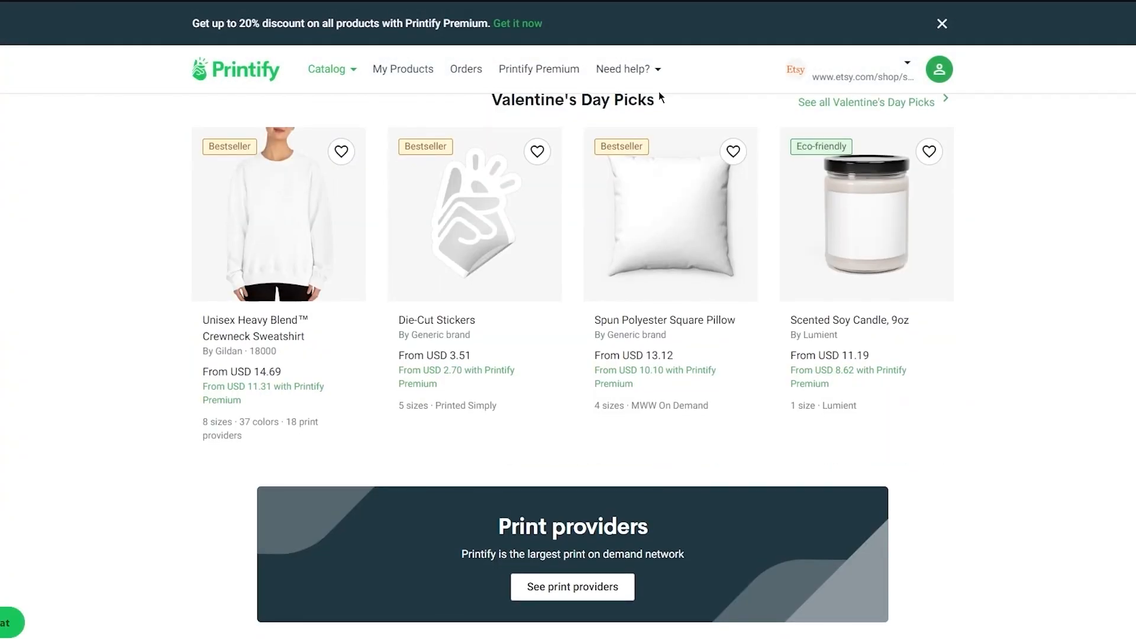
pyautogui.click(938, 76)
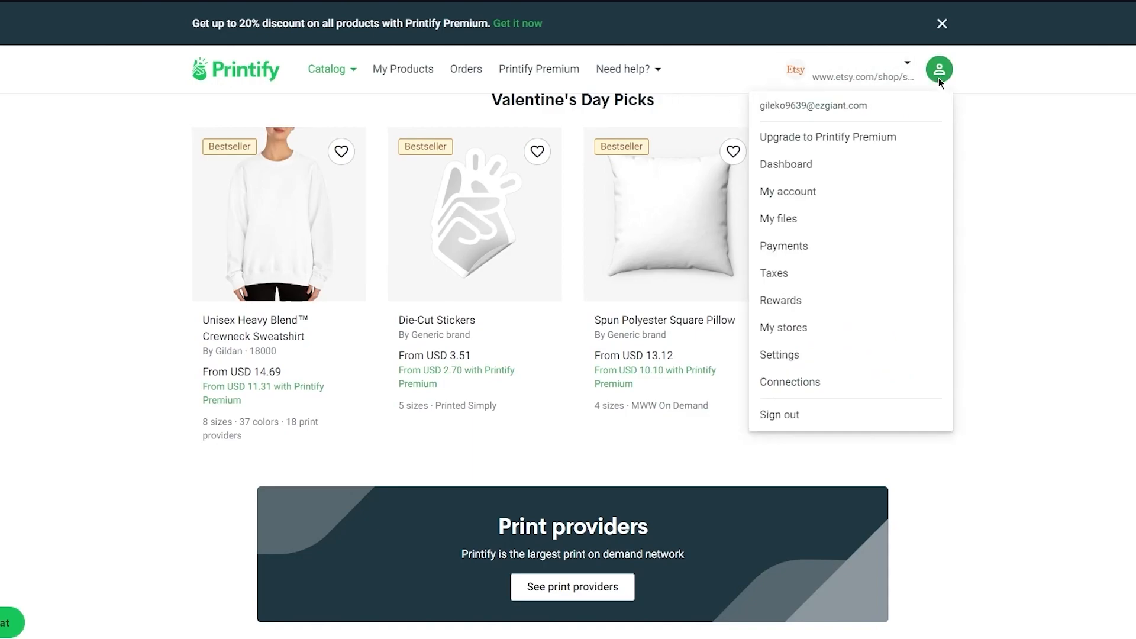
pyautogui.click(790, 166)
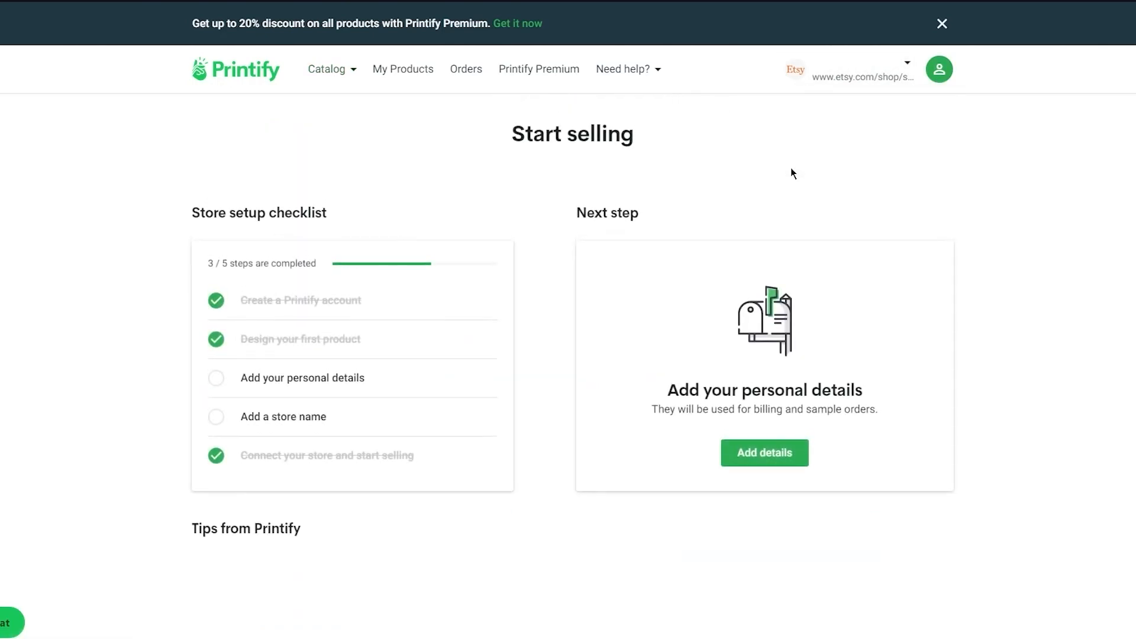
pyautogui.scroll(-2, 791, 169)
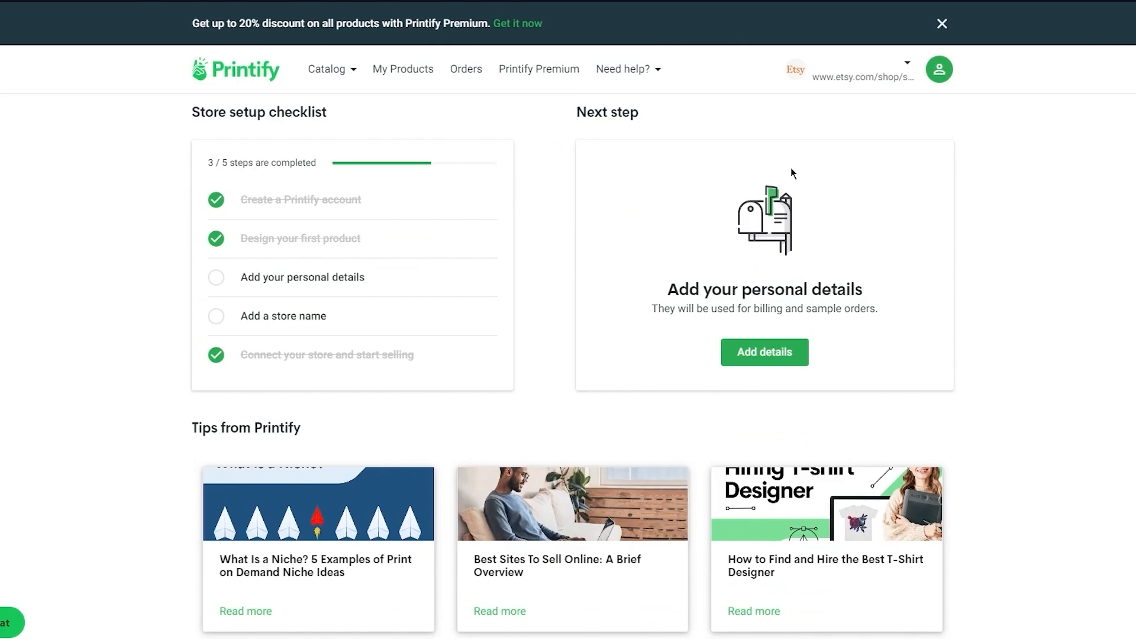
# - Open the Valentine's Day crewneck sweatshirt from My Products, publish it to the Etsy store, and dismiss the automated order routing notice
pyautogui.click(385, 73)
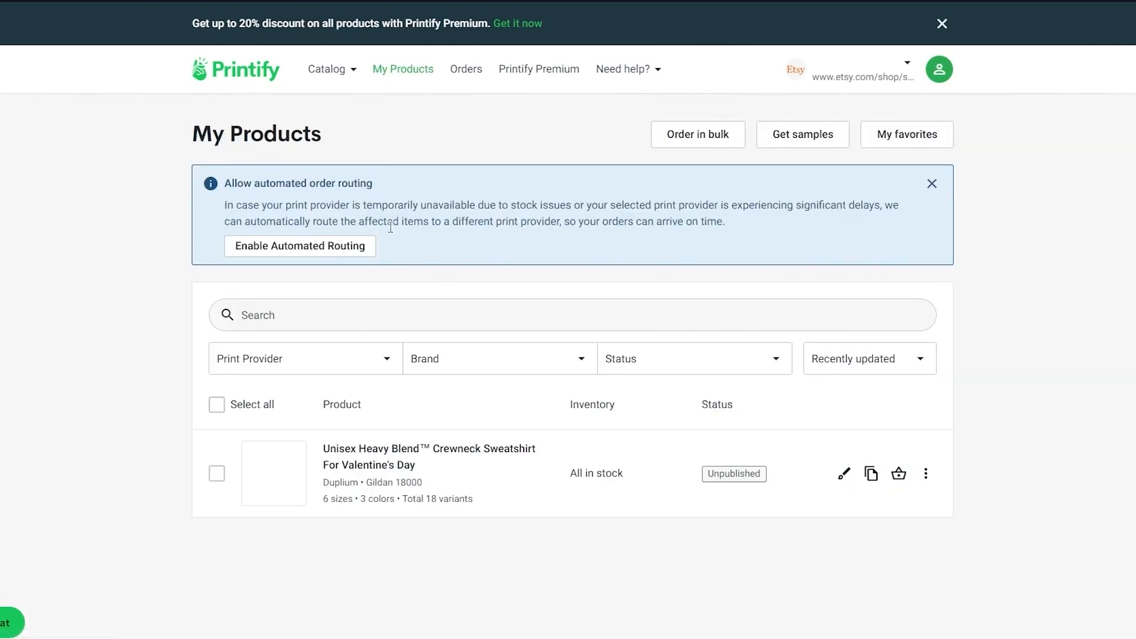
pyautogui.click(455, 460)
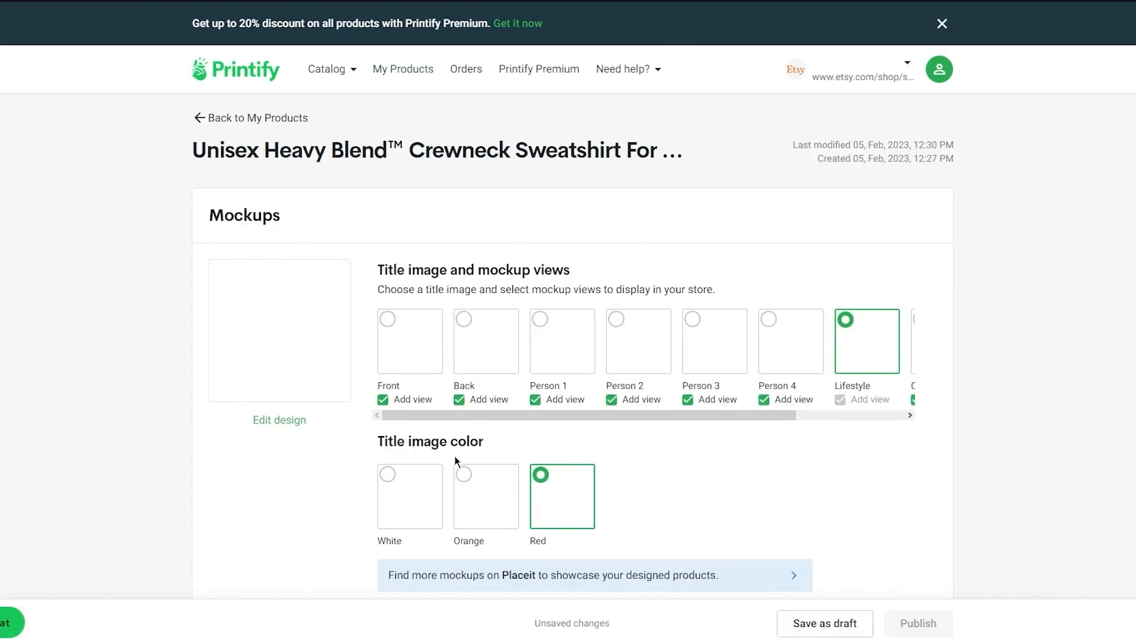
pyautogui.scroll(-20, 454, 456)
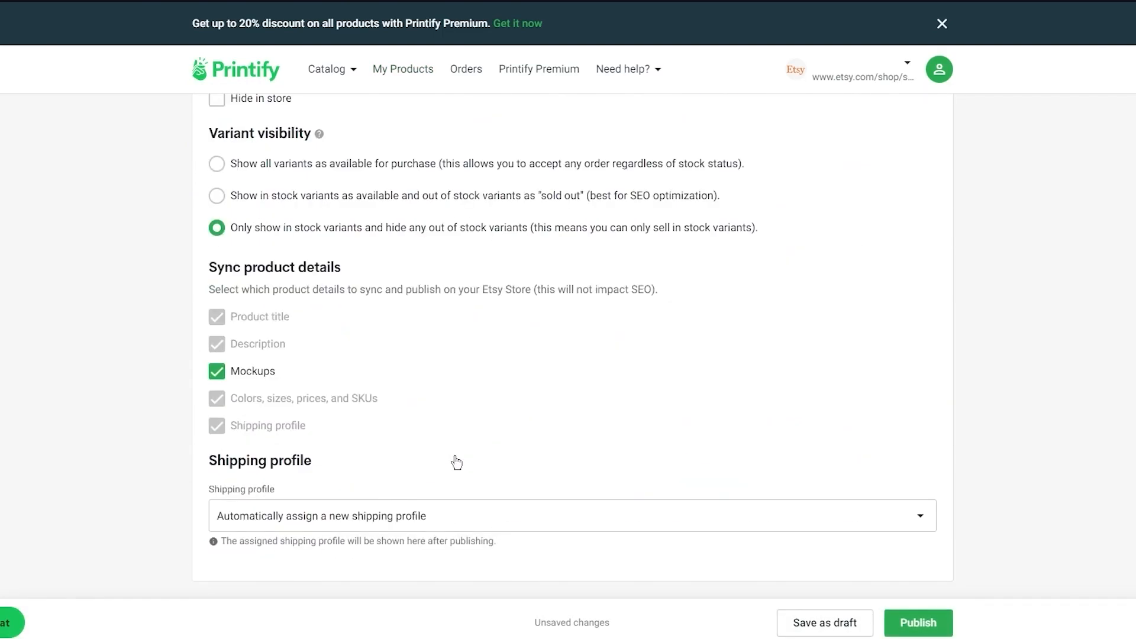
pyautogui.scroll(20, 454, 459)
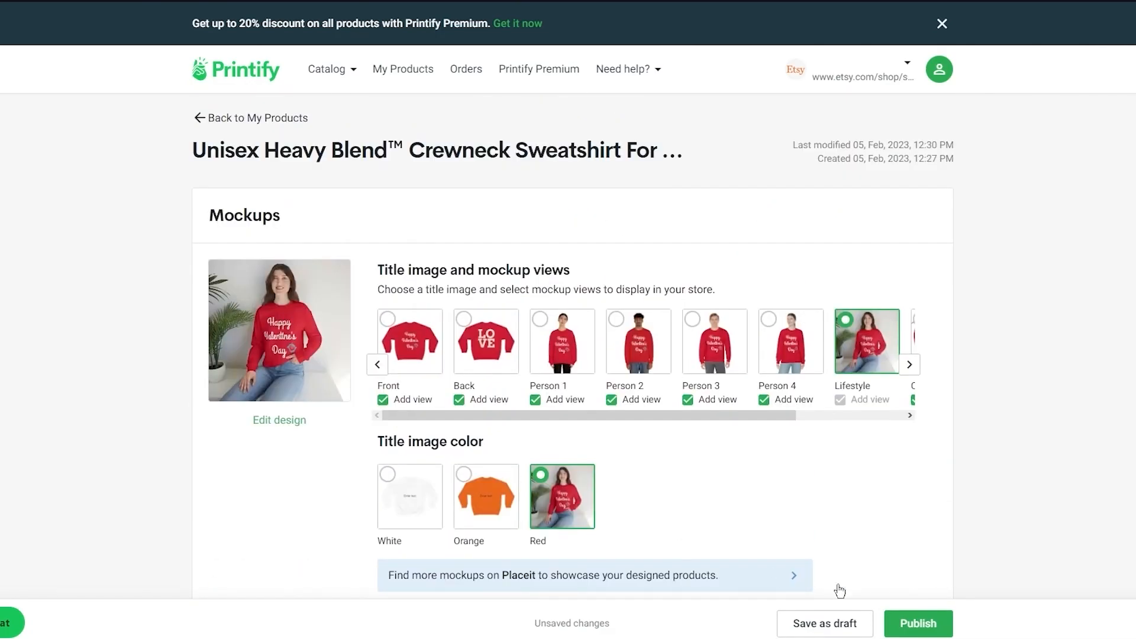
pyautogui.click(917, 627)
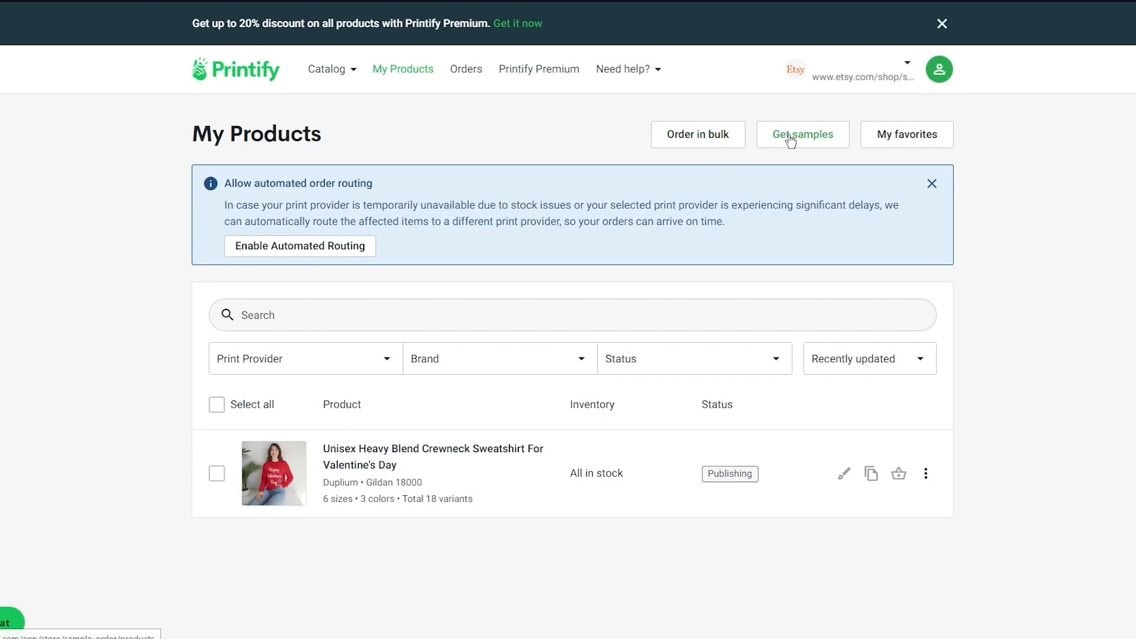
pyautogui.click(932, 184)
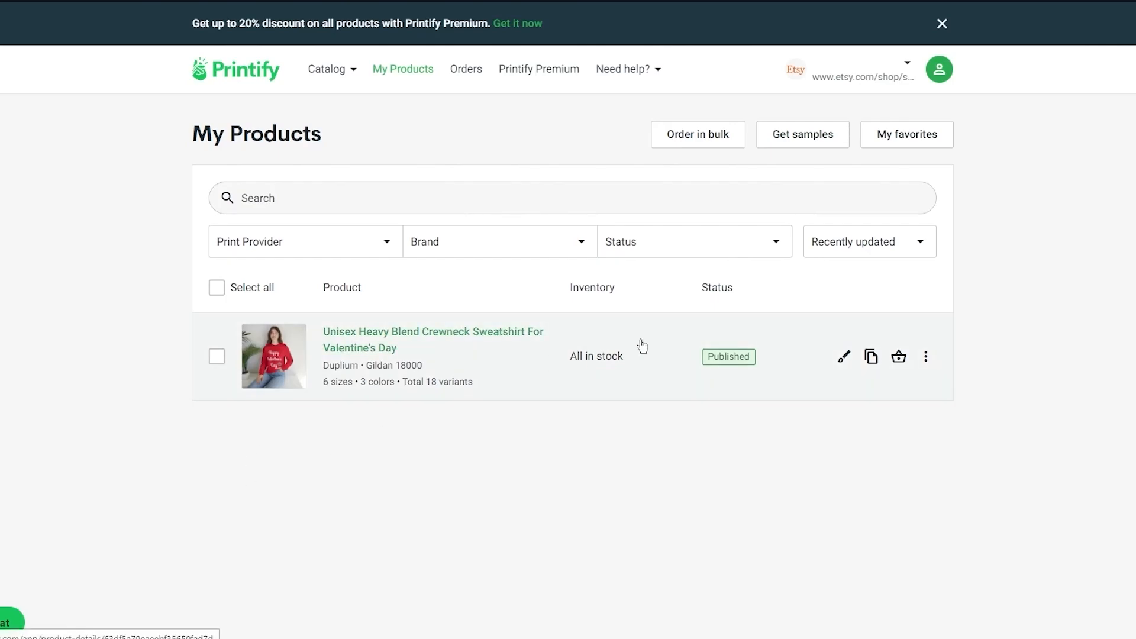
# - Open the published sweatshirt's details and look through its mockup views, variant visibility and sync options
pyautogui.click(674, 340)
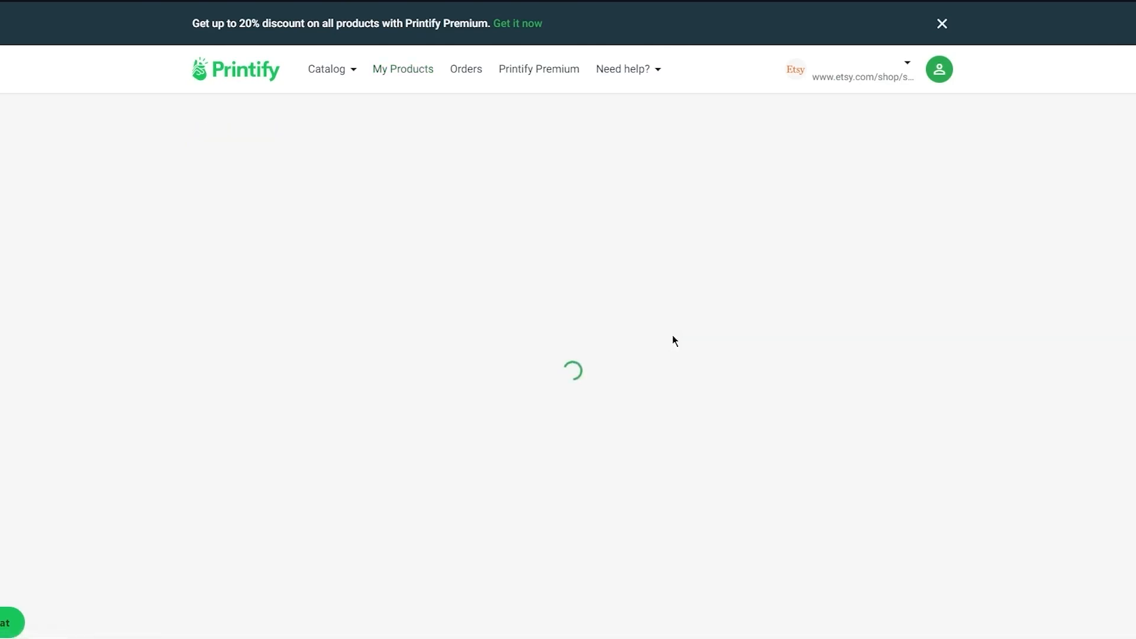
pyautogui.hscroll(2, 673, 340)
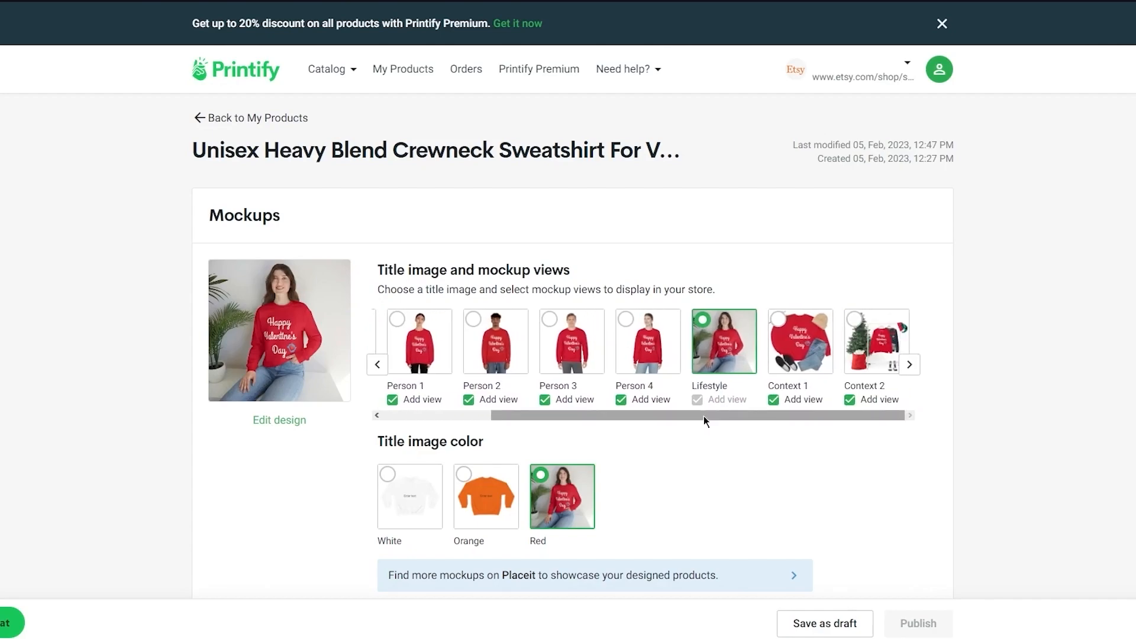
pyautogui.scroll(-20, 703, 419)
pyautogui.scroll(-2, 704, 421)
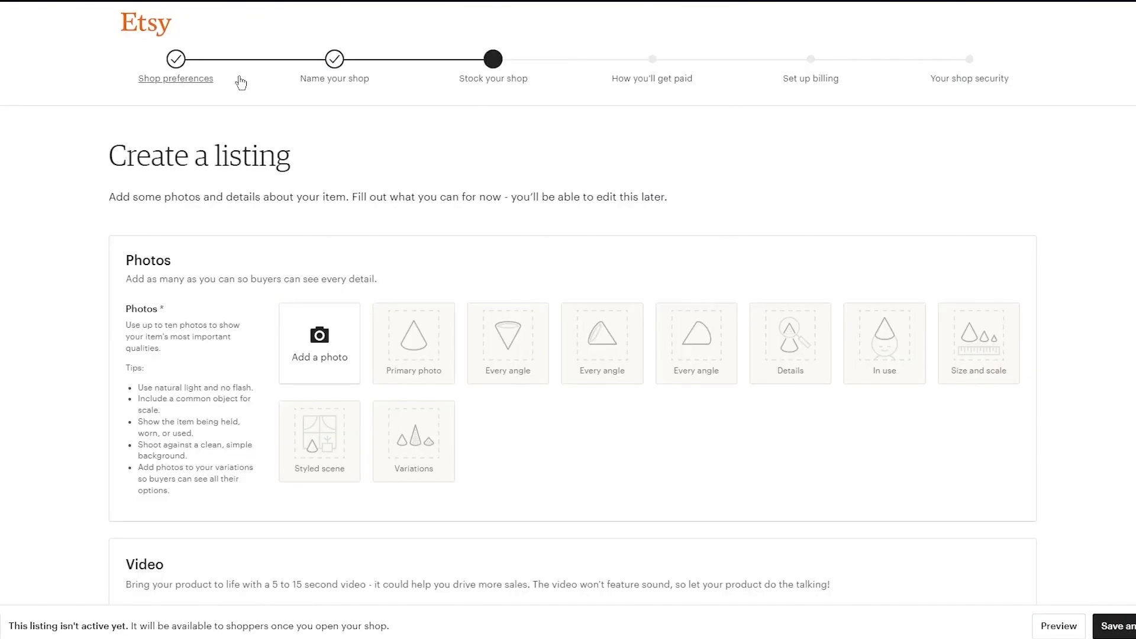
# - Switch to Etsy, leave the listing form, check the account updates and Shop Manager, then return to the homepage
pyautogui.click(160, 33)
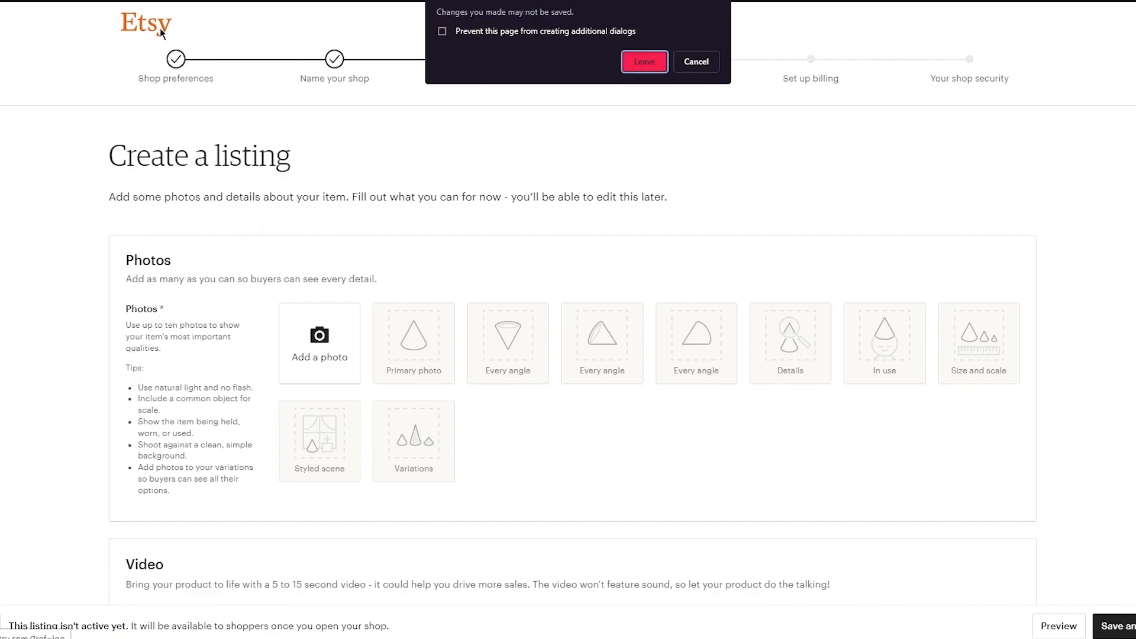
pyautogui.click(679, 64)
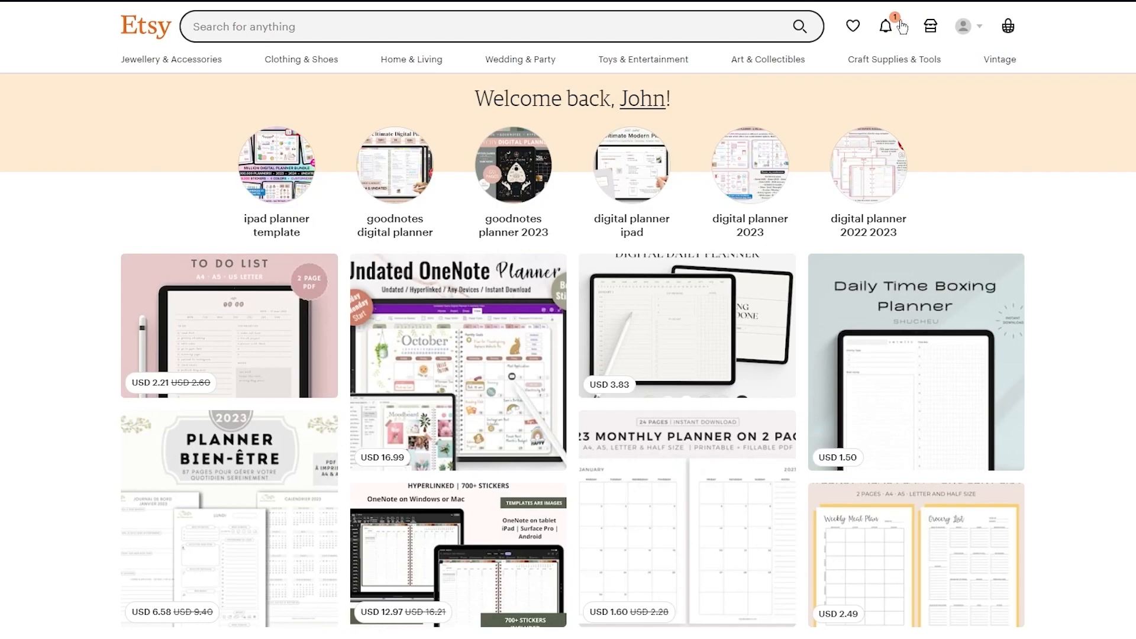
pyautogui.click(901, 26)
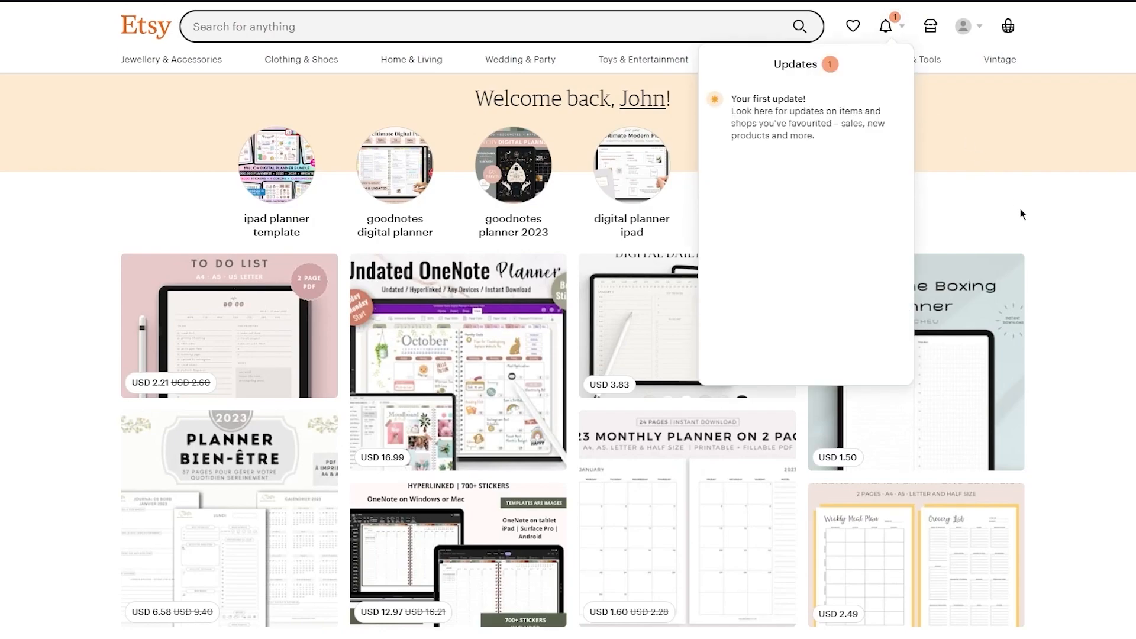
pyautogui.click(936, 101)
pyautogui.click(934, 35)
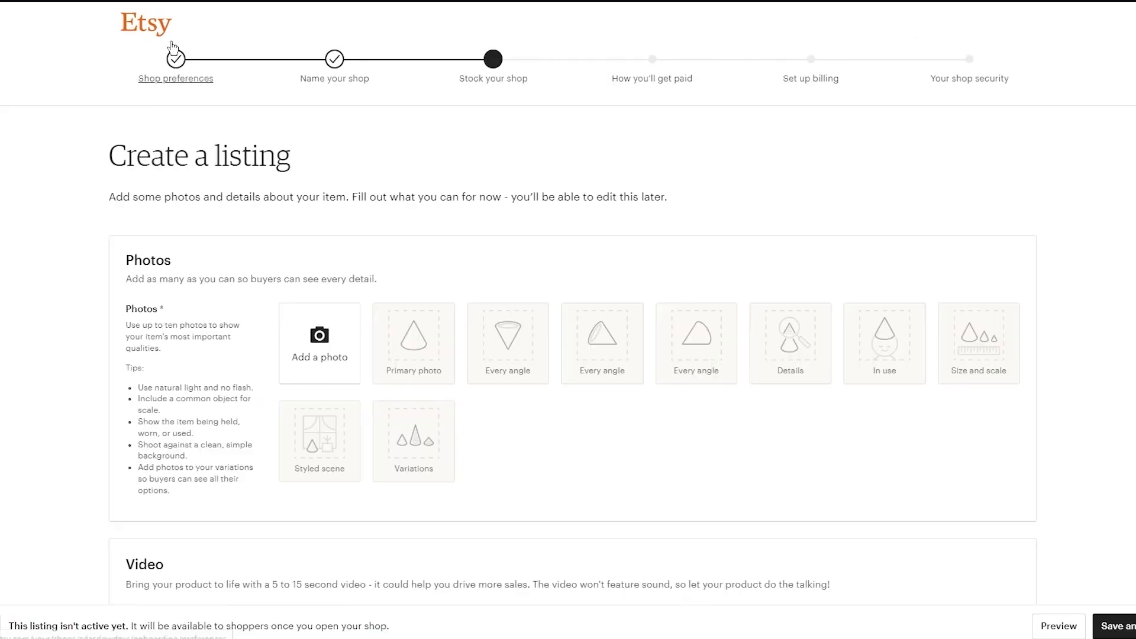
pyautogui.click(155, 37)
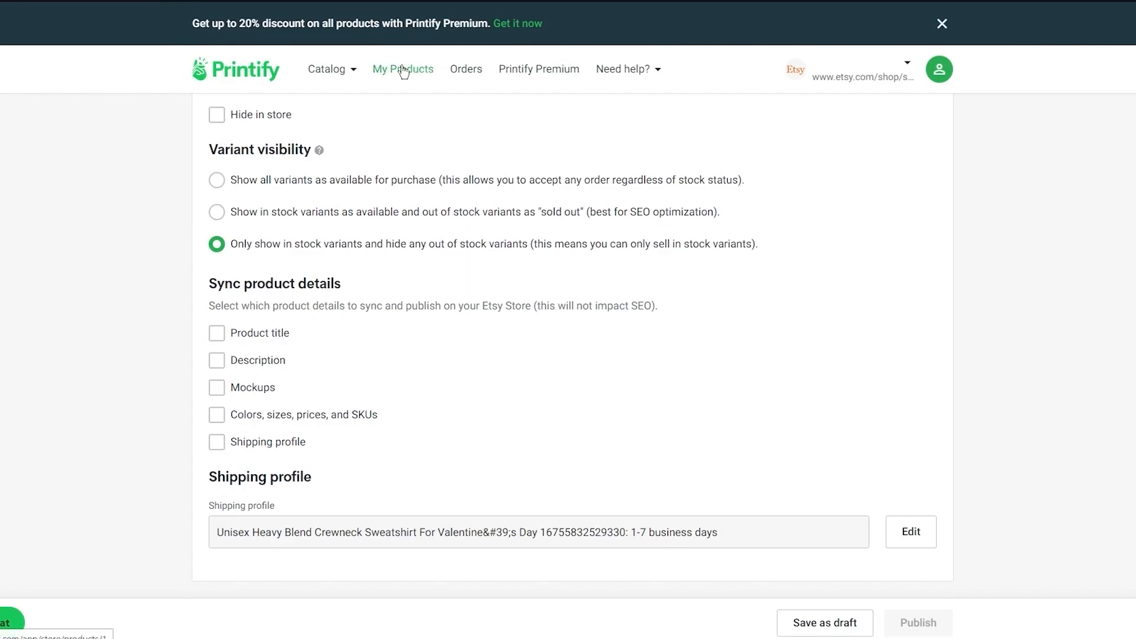
# - Review the published sweatshirt's mockups, description and variant pricing in Printify, and browse the Etsy homepage
pyautogui.scroll(18, 403, 72)
pyautogui.scroll(-18, 403, 72)
pyautogui.scroll(15, 265, 342)
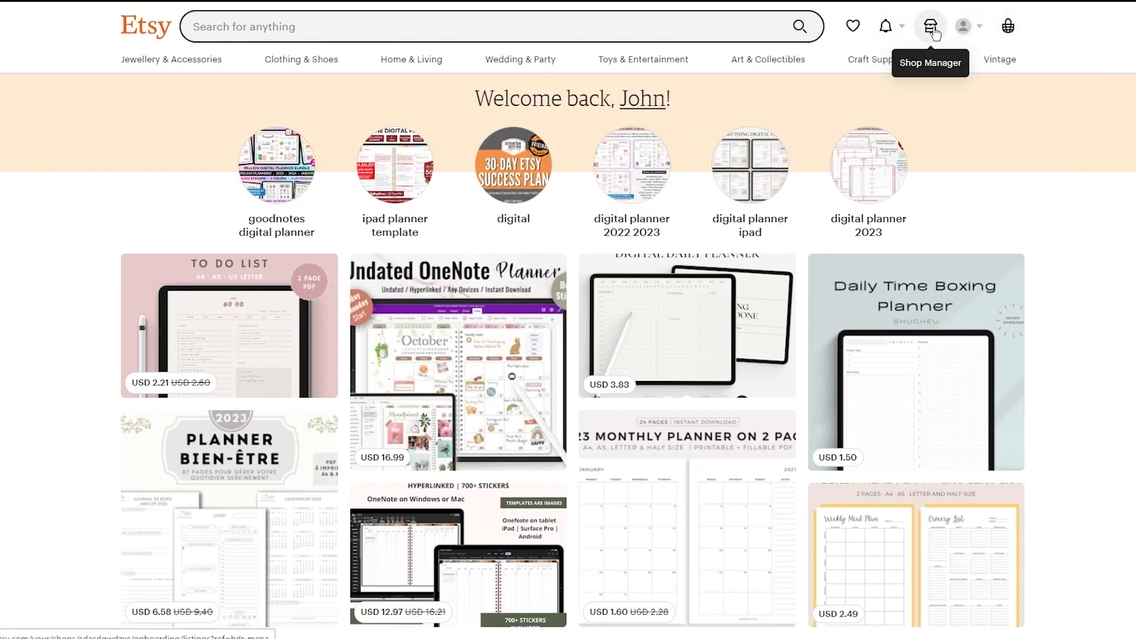
pyautogui.scroll(-15, 631, 91)
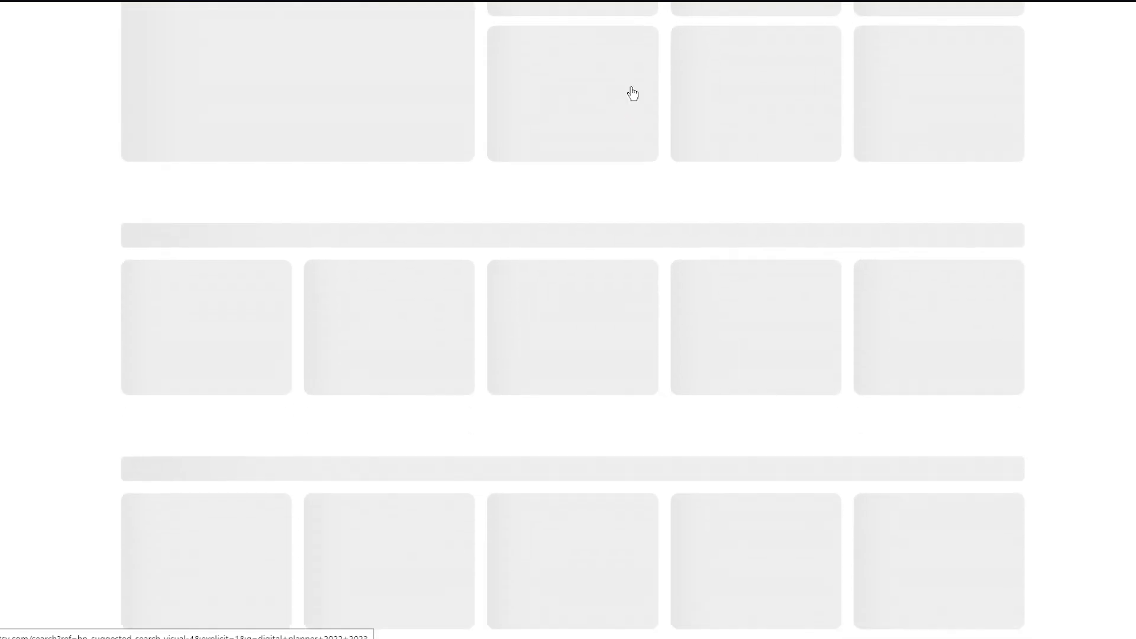
pyautogui.scroll(15, 630, 92)
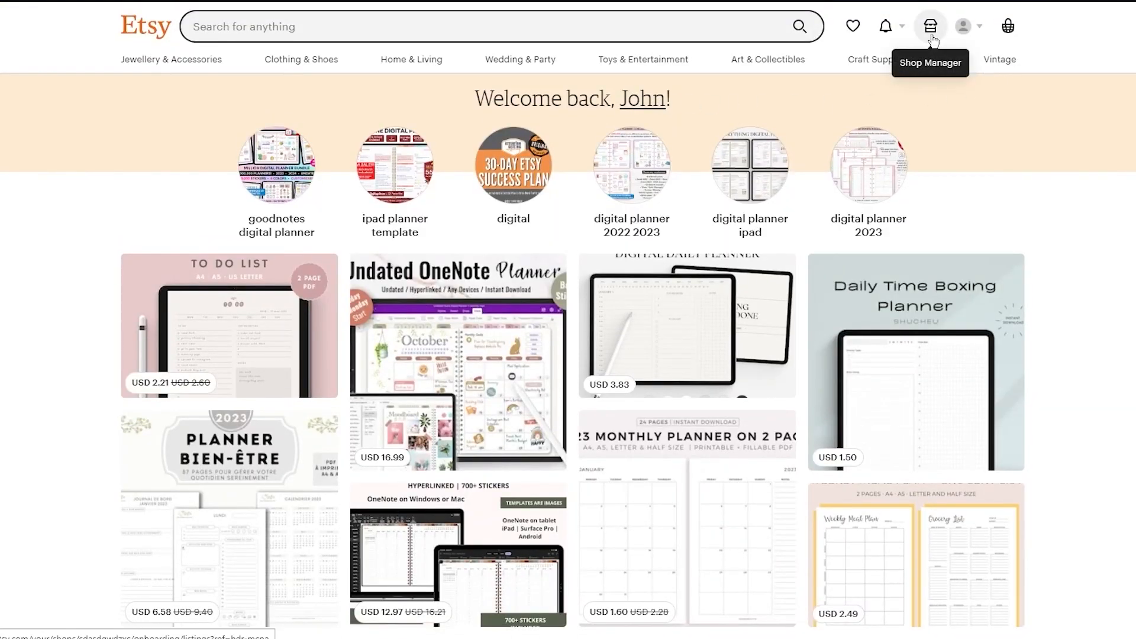
pyautogui.scroll(-6, 755, 317)
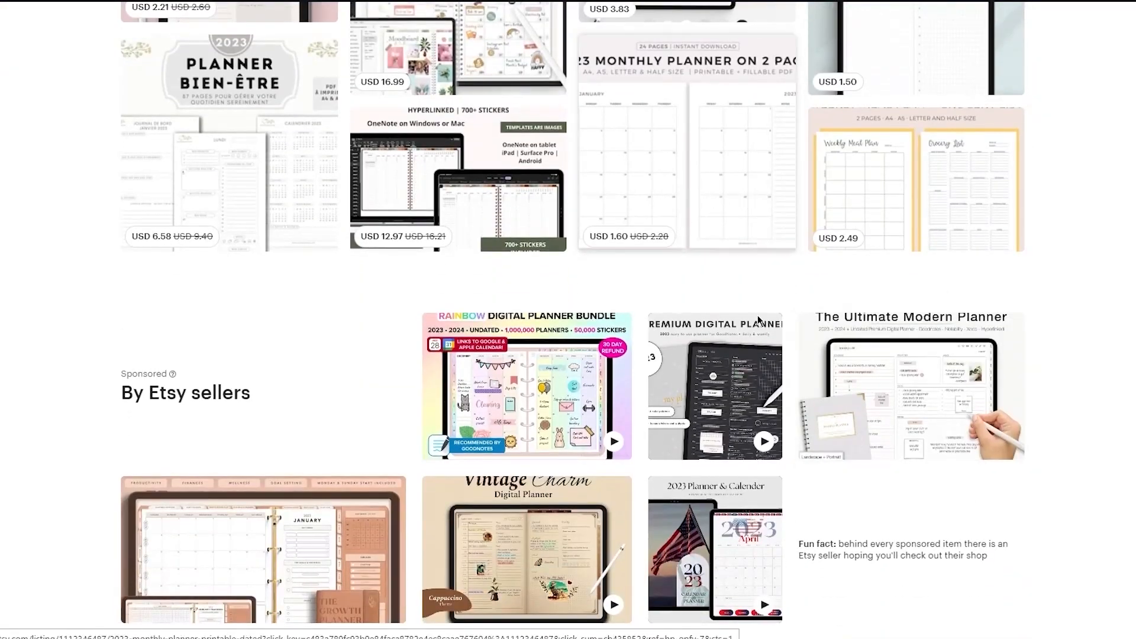
pyautogui.scroll(6, 538, 253)
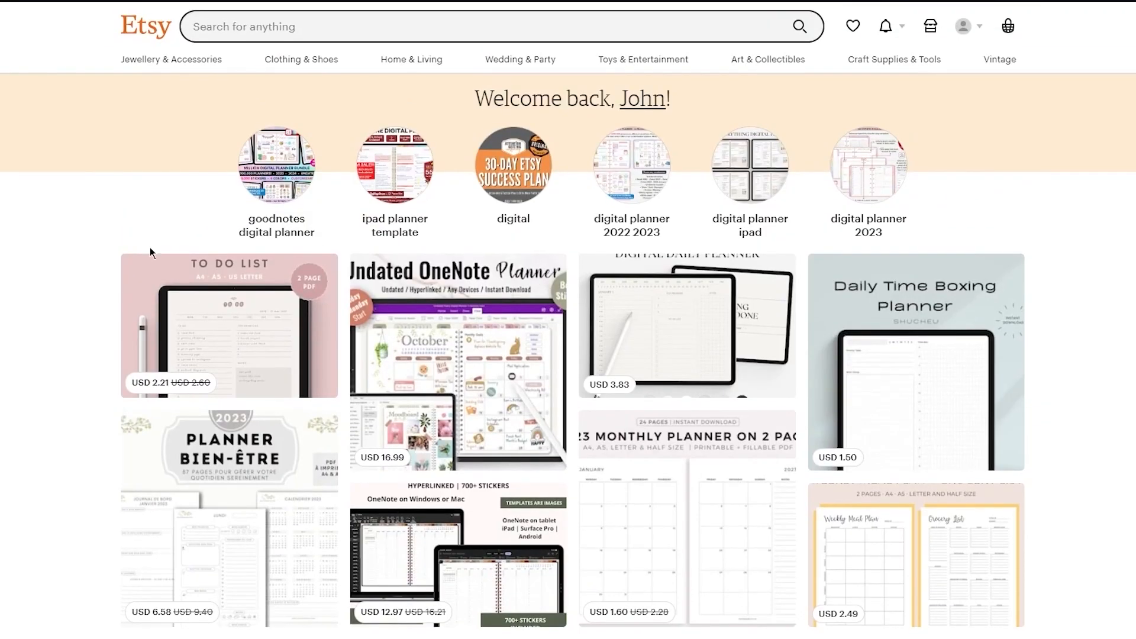
pyautogui.scroll(-10, 146, 302)
pyautogui.scroll(-18, 146, 303)
pyautogui.scroll(20, 145, 303)
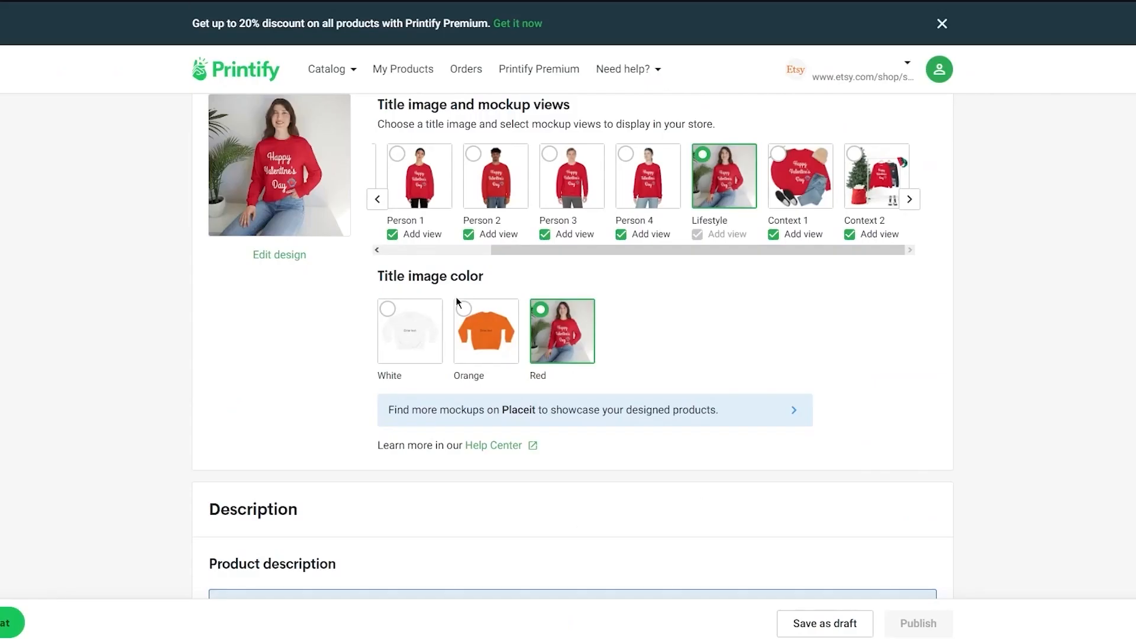
pyautogui.scroll(-15, 456, 296)
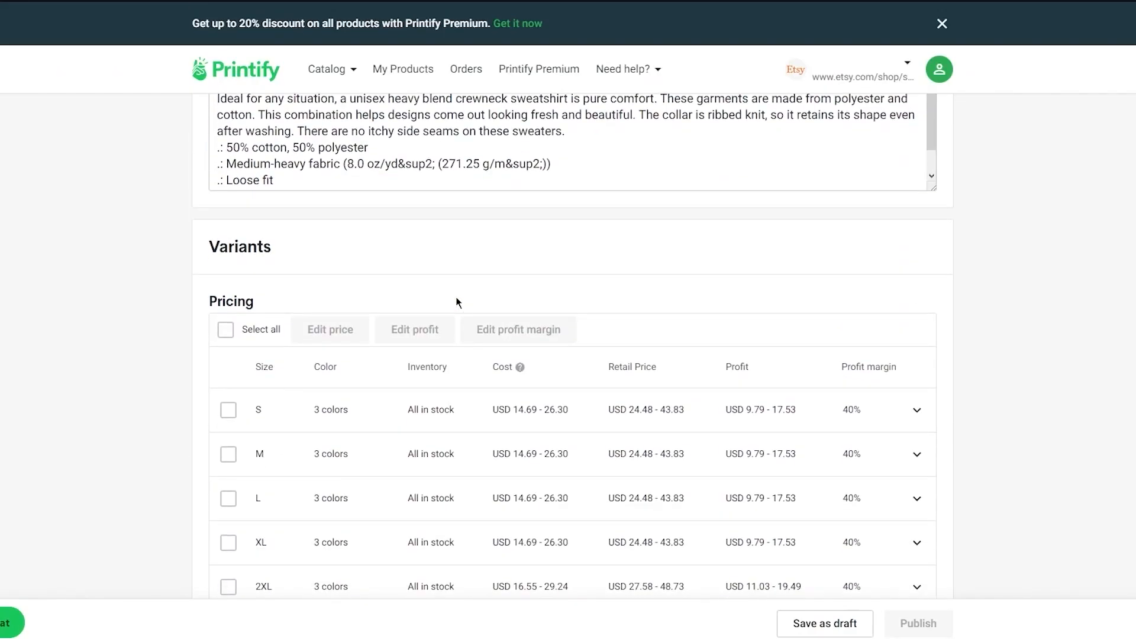
pyautogui.scroll(18, 455, 297)
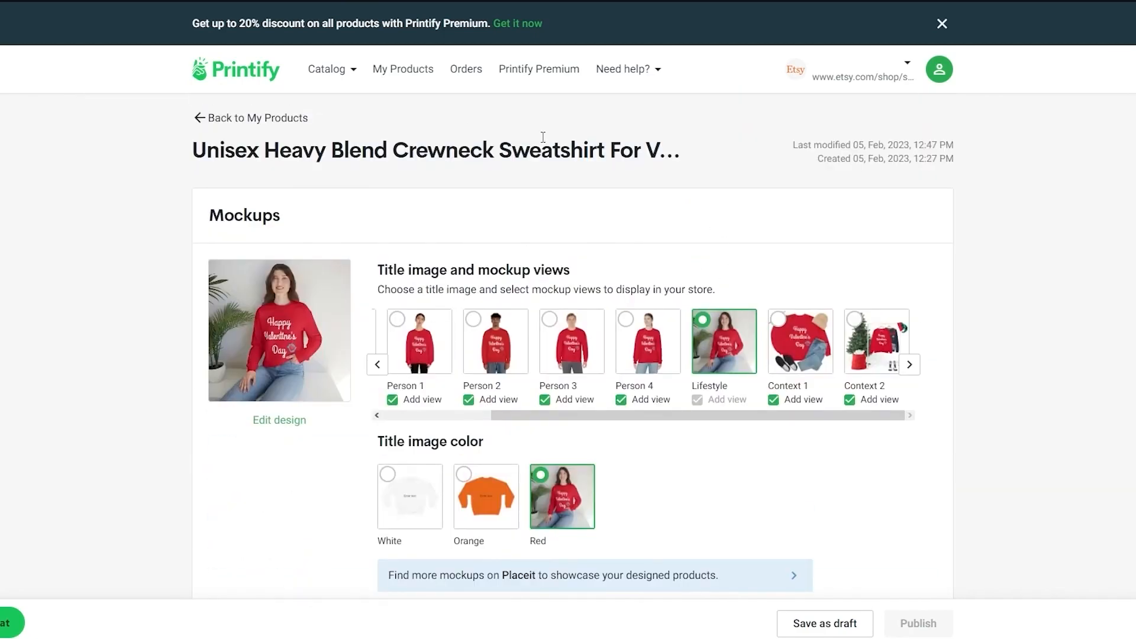
# - Return to the Printify dashboard, glance over the checklist and the Etsy homepage, and open the Printify orders page
pyautogui.click(259, 74)
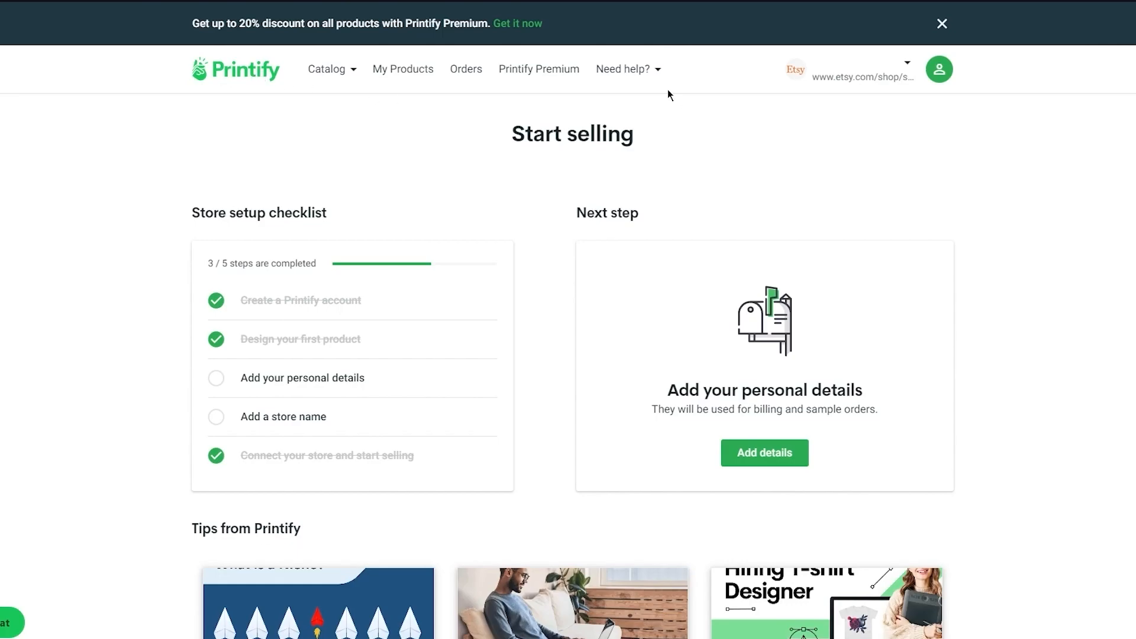
pyautogui.scroll(-2, 634, 115)
pyautogui.scroll(2, 634, 107)
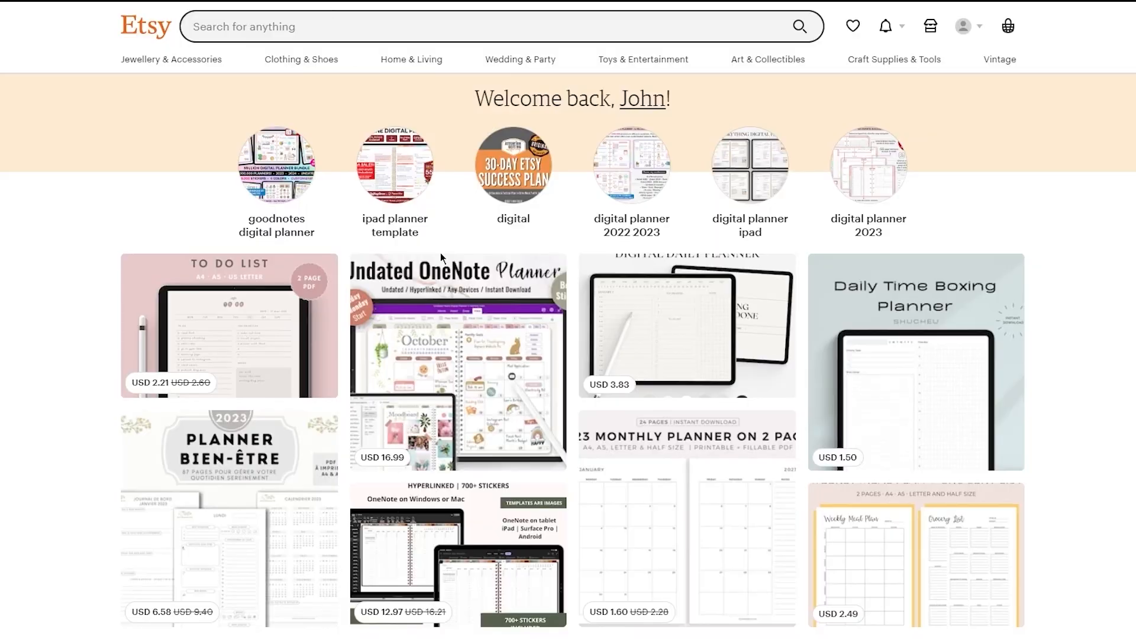
pyautogui.scroll(-6, 440, 253)
pyautogui.scroll(6, 440, 253)
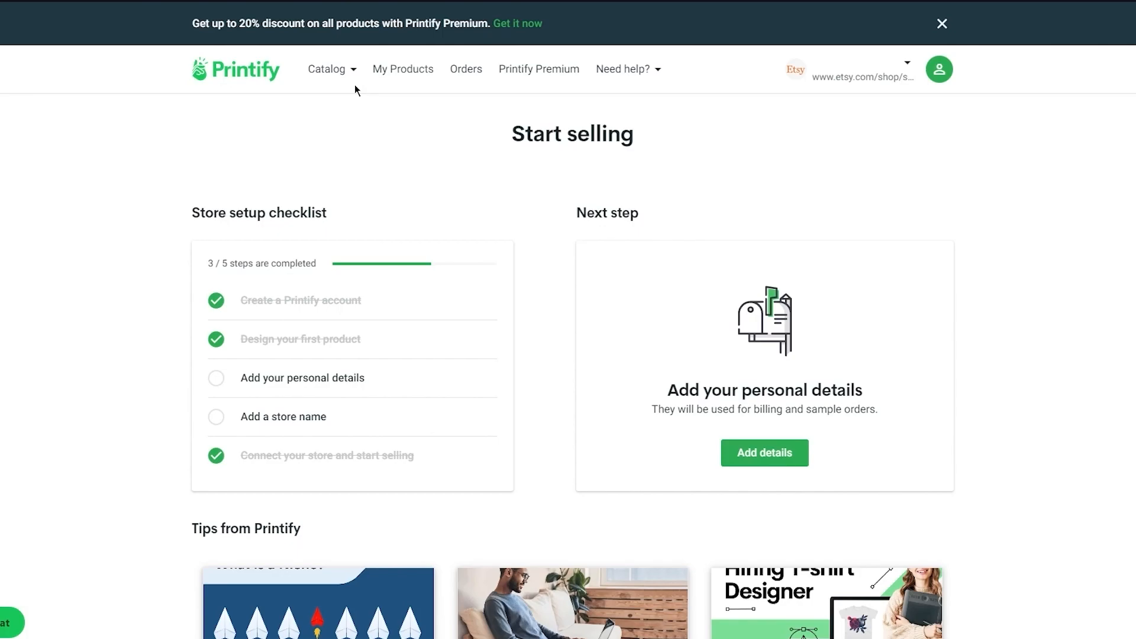
pyautogui.click(464, 77)
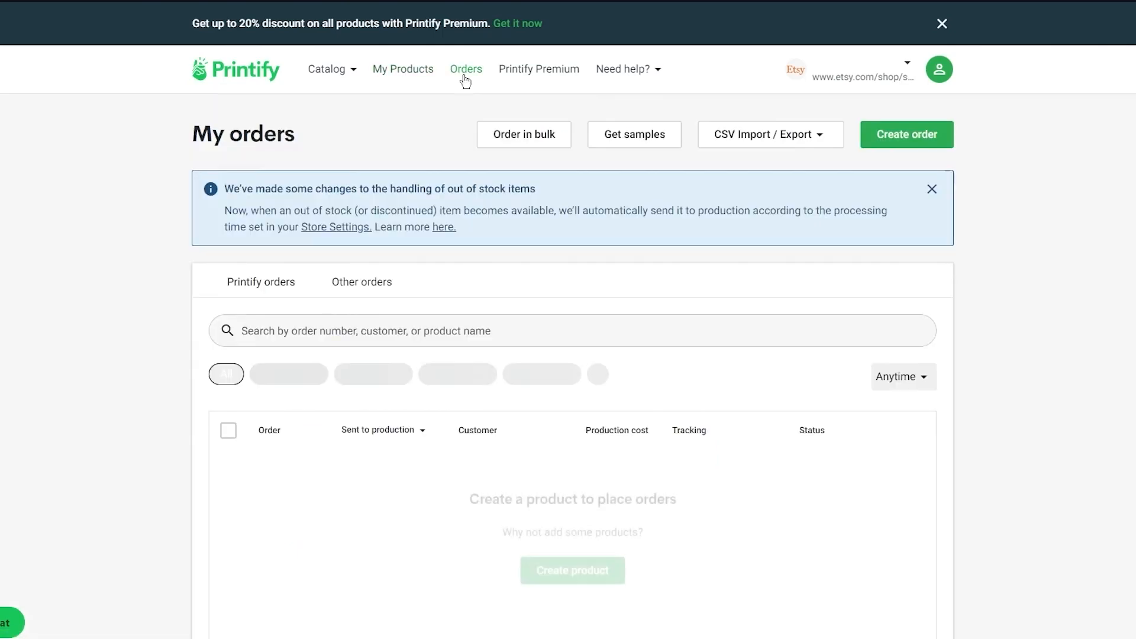
# - Look over the orders page with its status filters, order table columns and ordering options
pyautogui.moveTo(321, 88)
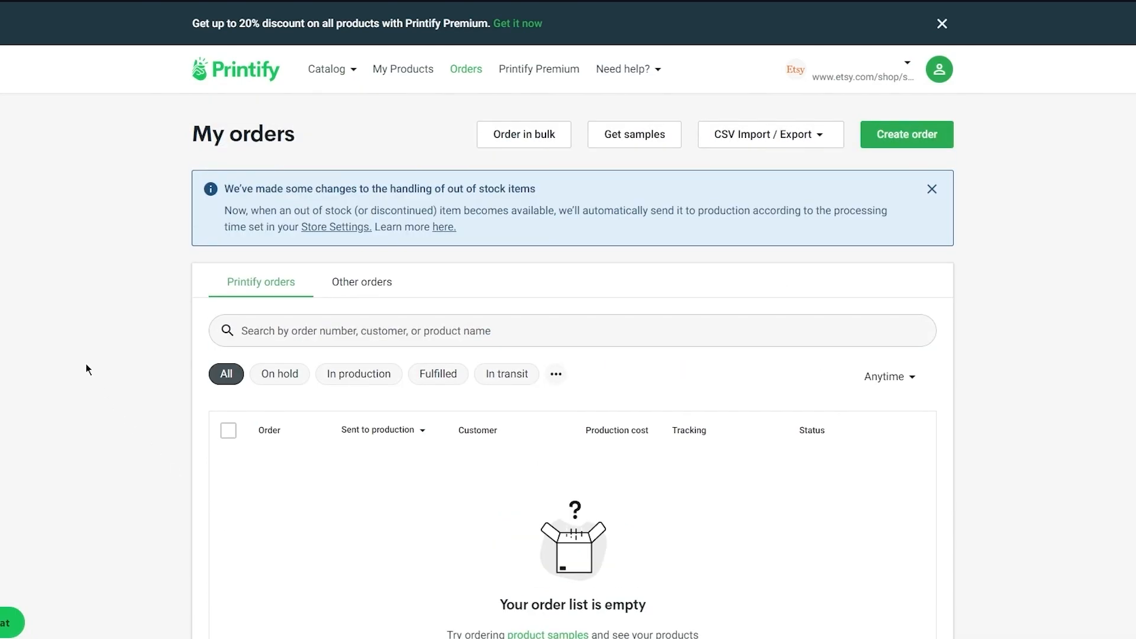
pyautogui.scroll(-2, 87, 364)
pyautogui.scroll(2, 86, 363)
pyautogui.scroll(-2, 459, 243)
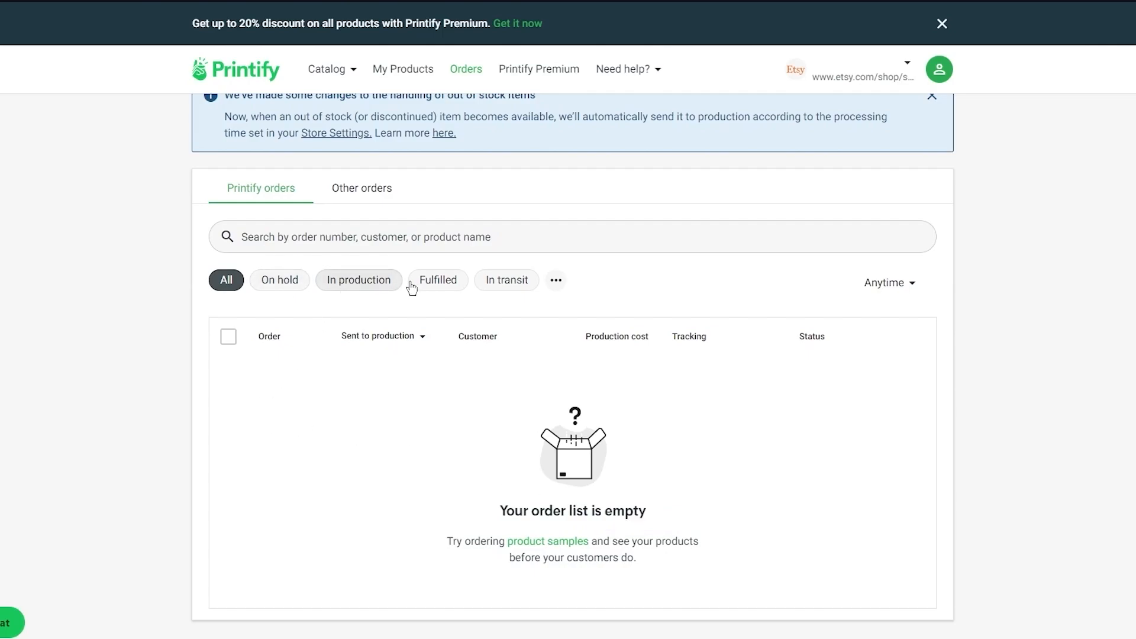
pyautogui.scroll(2, 525, 328)
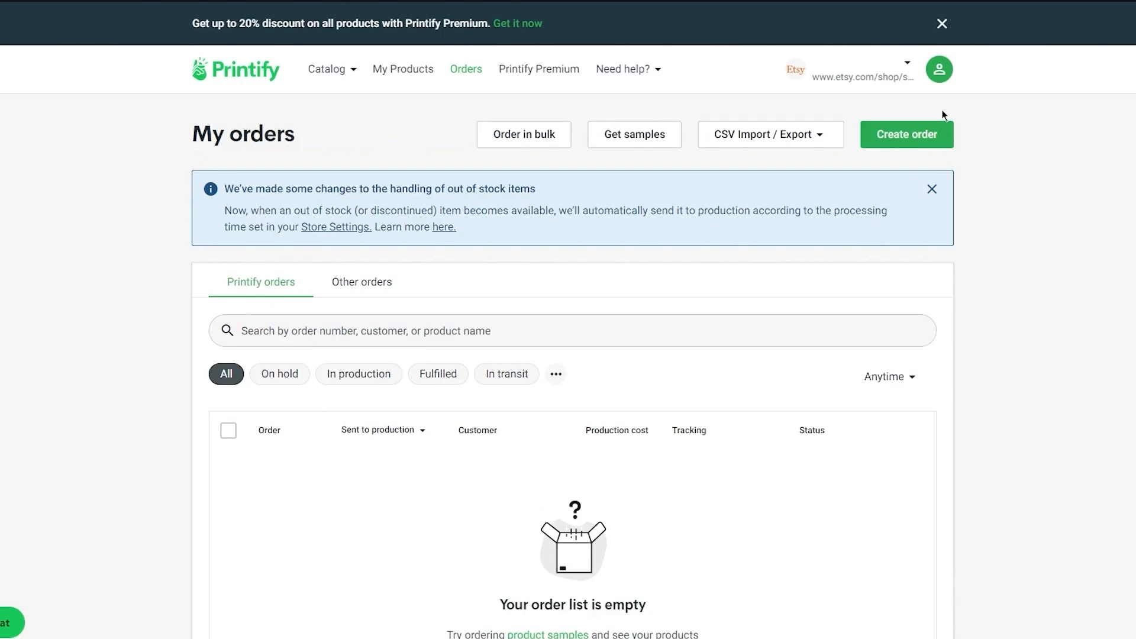
# - Start a new order, view the size choices for the Valentine's Day sweatshirt, and close the product picker without adding anything
pyautogui.click(885, 144)
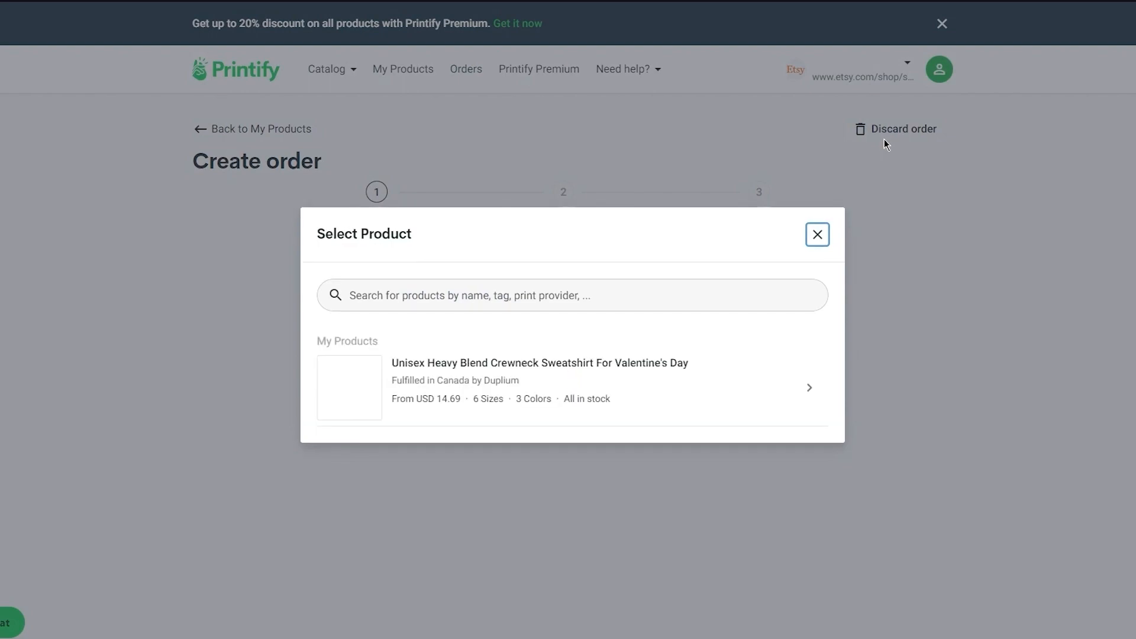
pyautogui.click(733, 394)
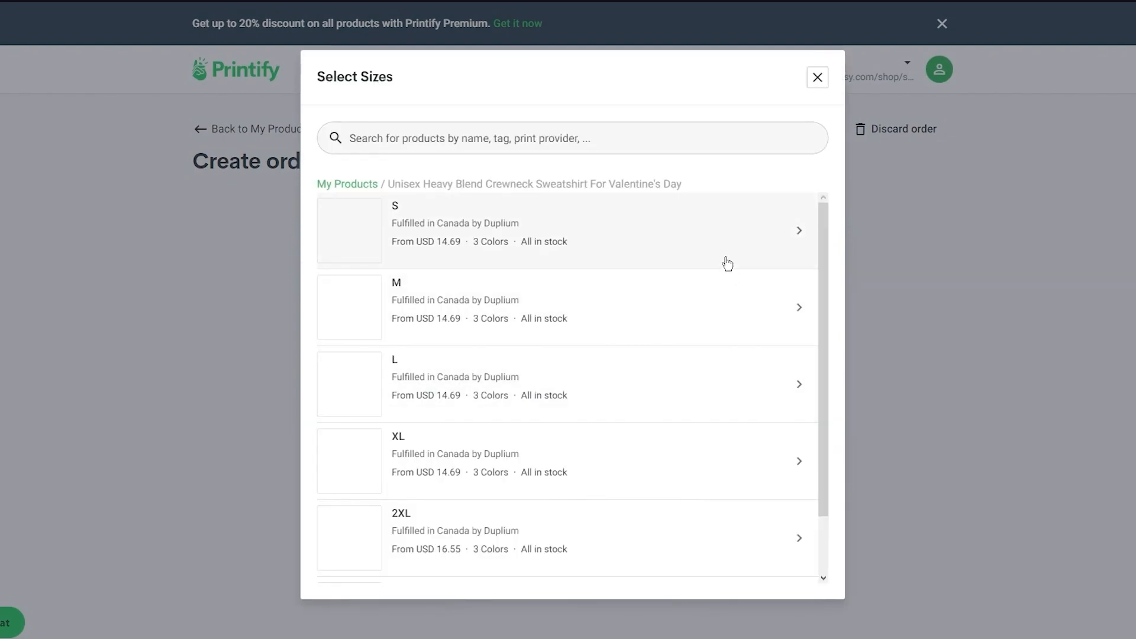
pyautogui.click(826, 85)
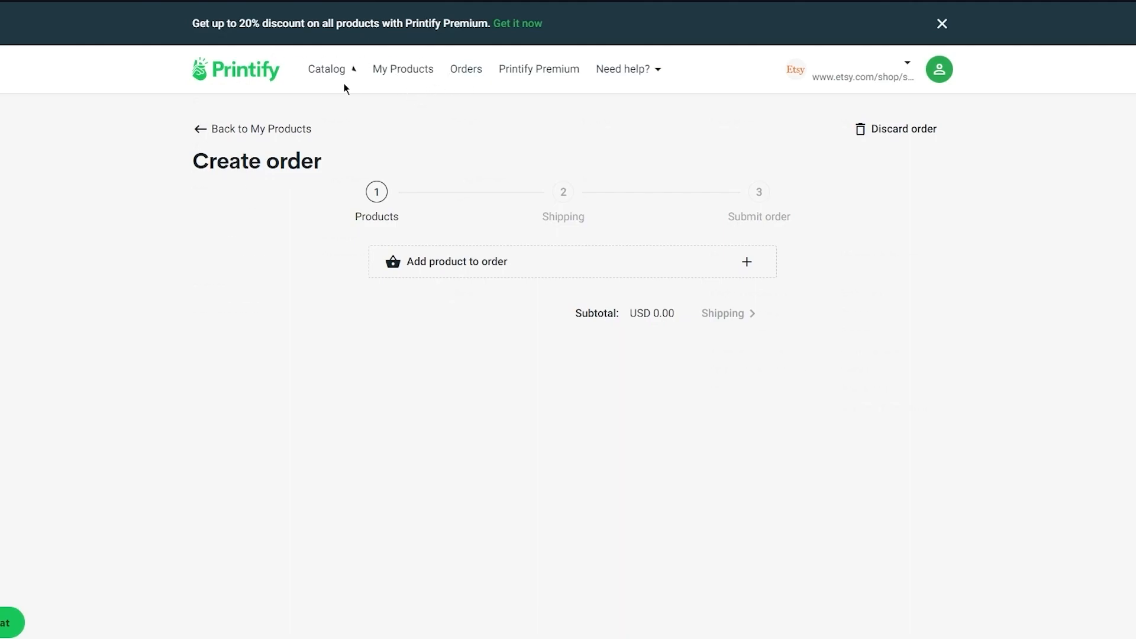
# - Open the men's hoodies catalog and start designing the Gildan 18500 Unisex Heavy Blend Hooded Sweatshirt fulfilled by Monster Digital
pyautogui.moveTo(342, 79)
pyautogui.click(349, 158)
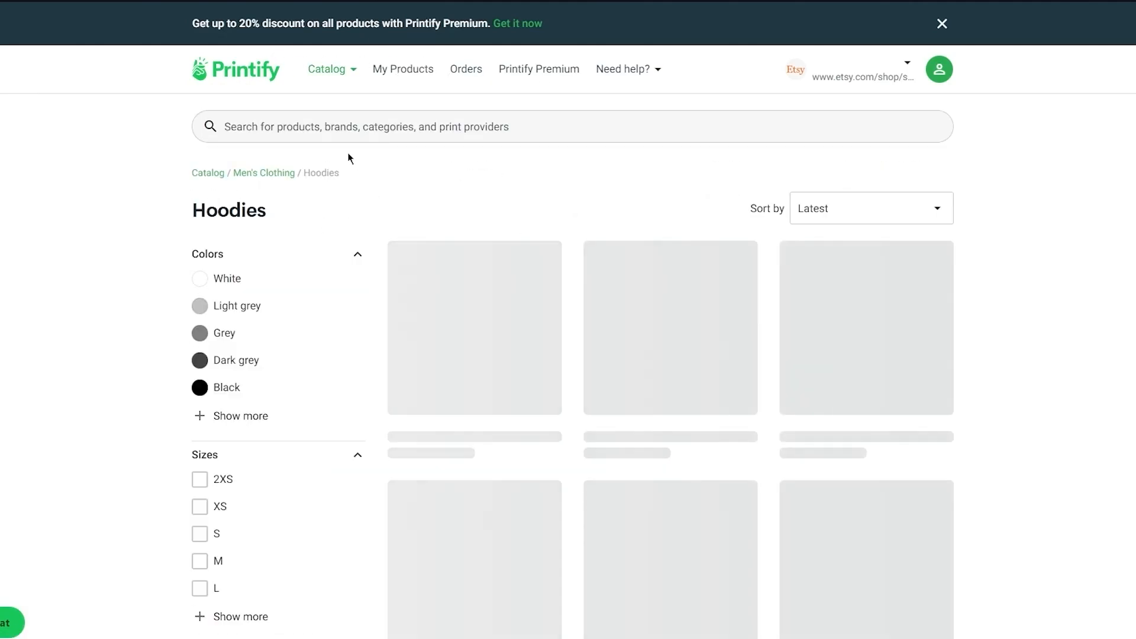
pyautogui.scroll(-3, 349, 157)
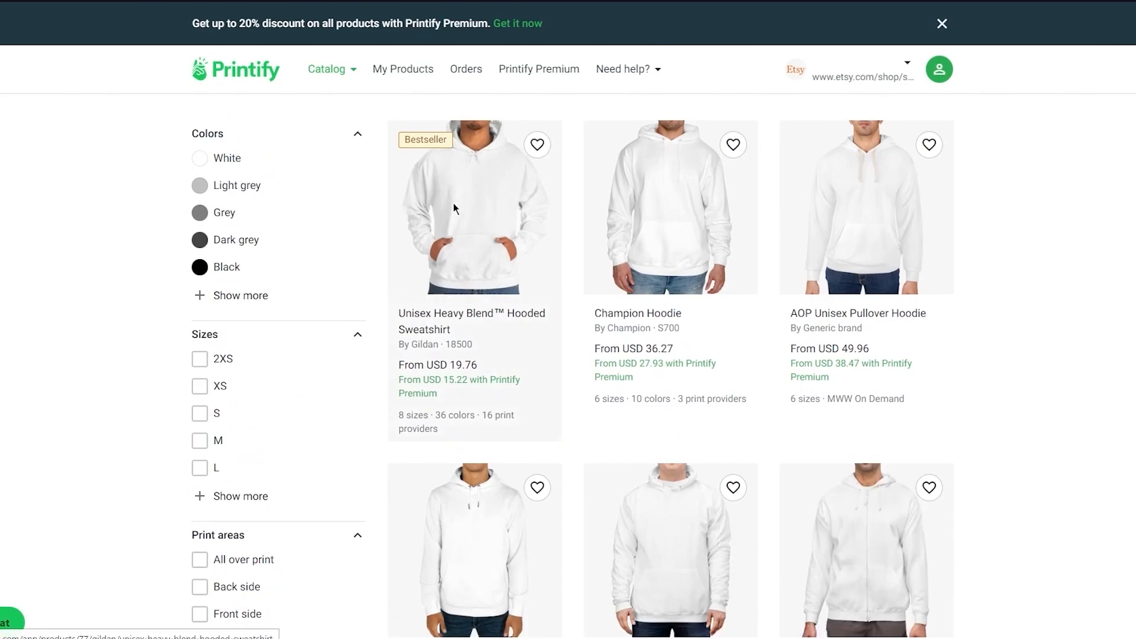
pyautogui.click(455, 209)
pyautogui.scroll(-2, 651, 290)
pyautogui.click(892, 184)
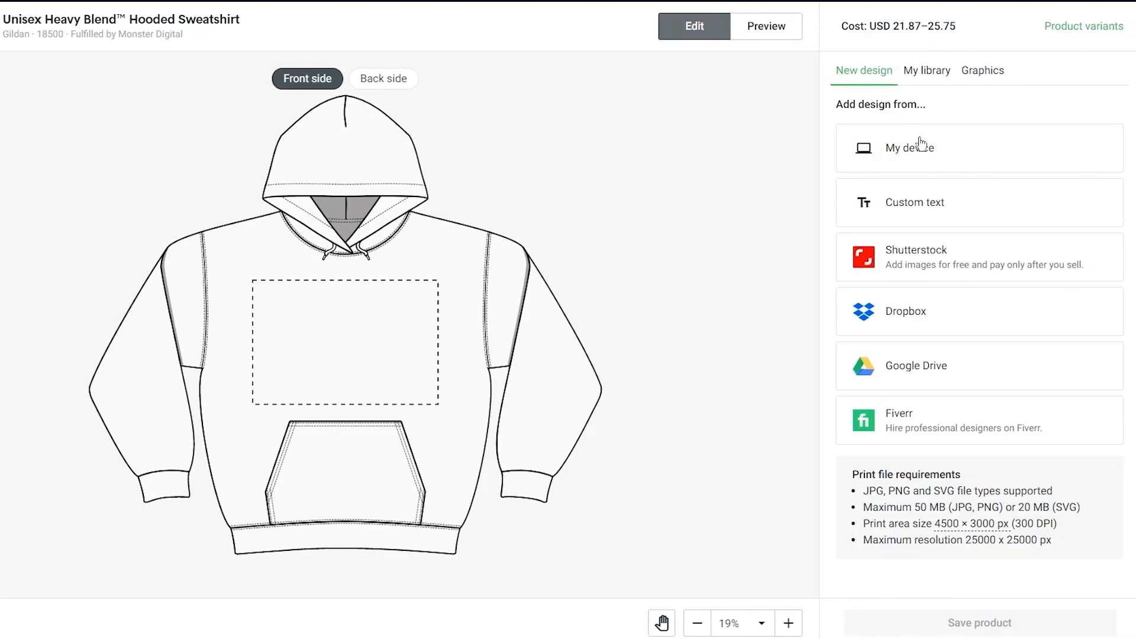
# - Add a custom text layer to the hoodie's front side and enable all 13 available hoodie colors
pyautogui.click(944, 210)
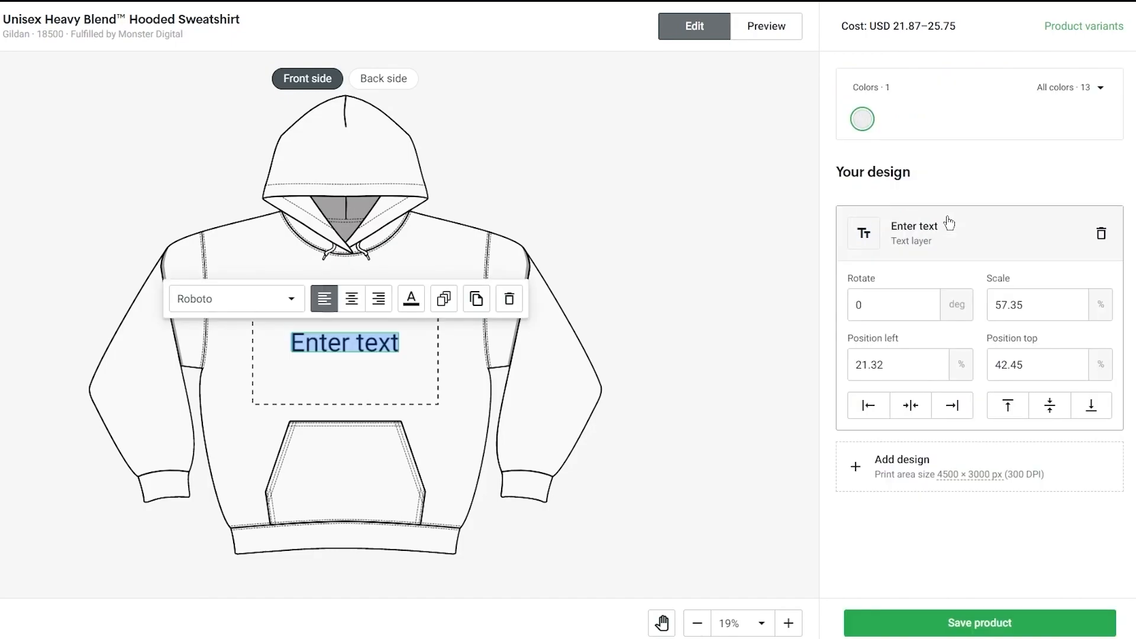
pyautogui.click(1100, 89)
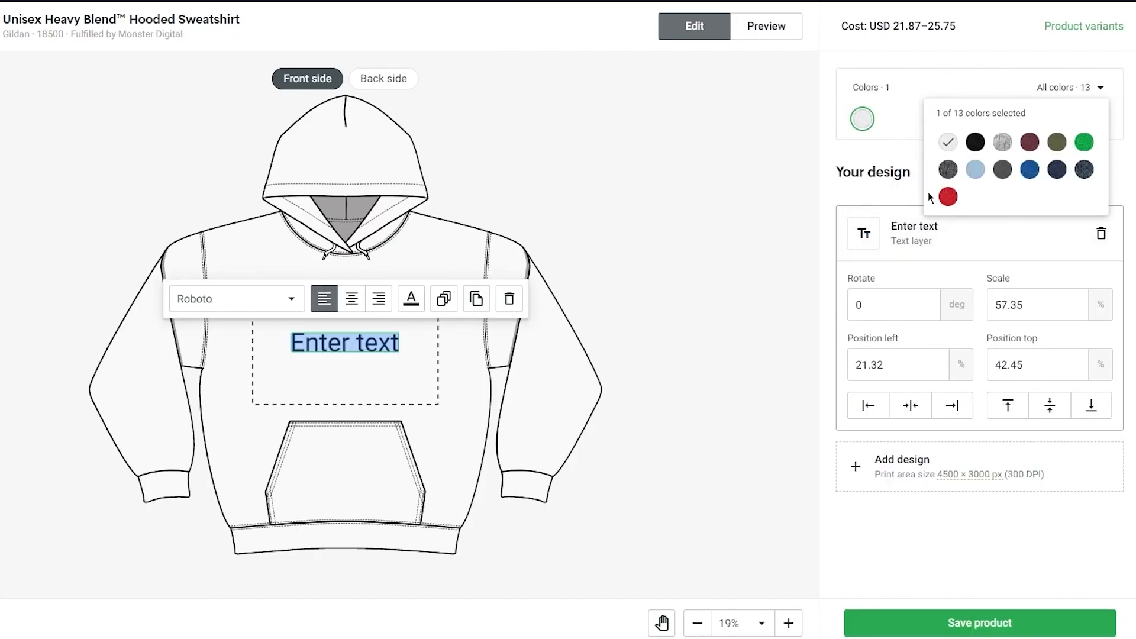
pyautogui.click(947, 170)
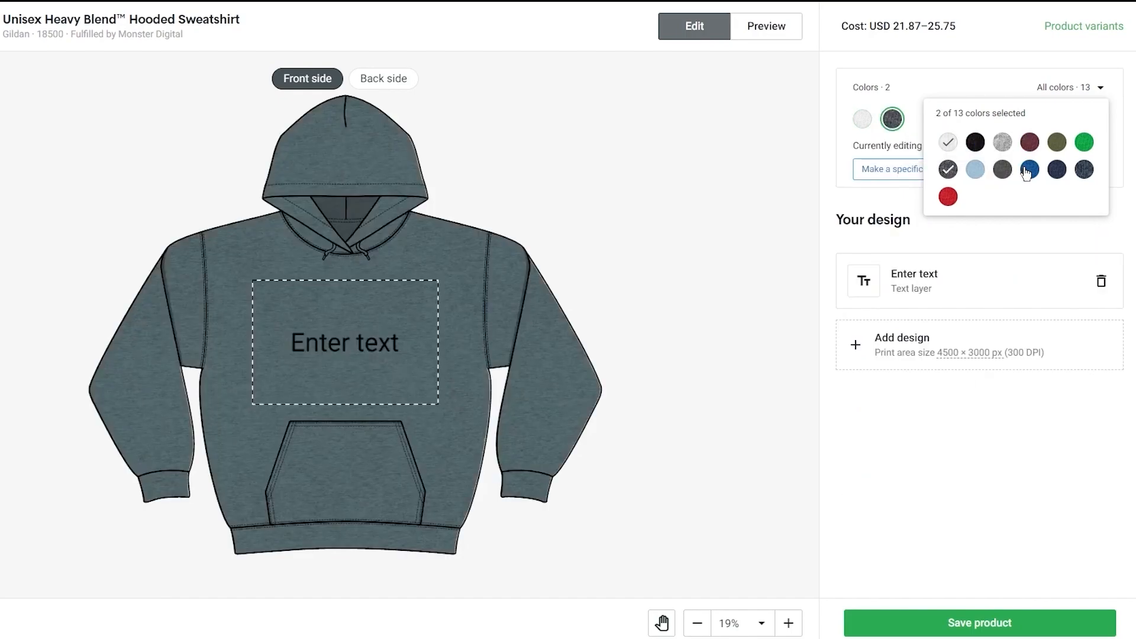
pyautogui.click(1029, 170)
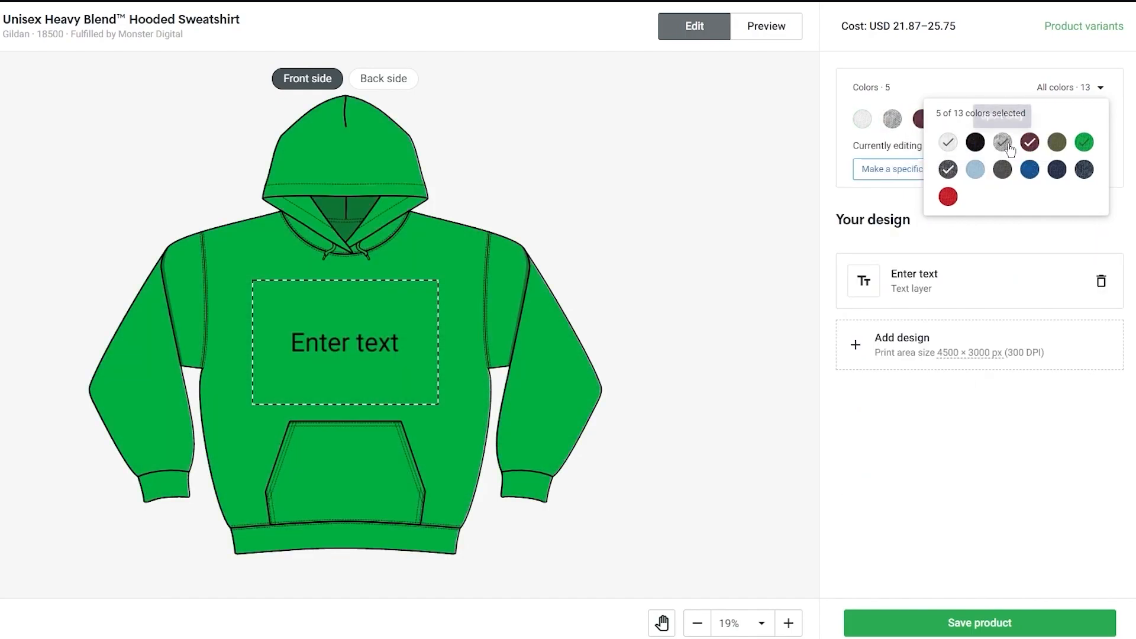
pyautogui.click(1003, 145)
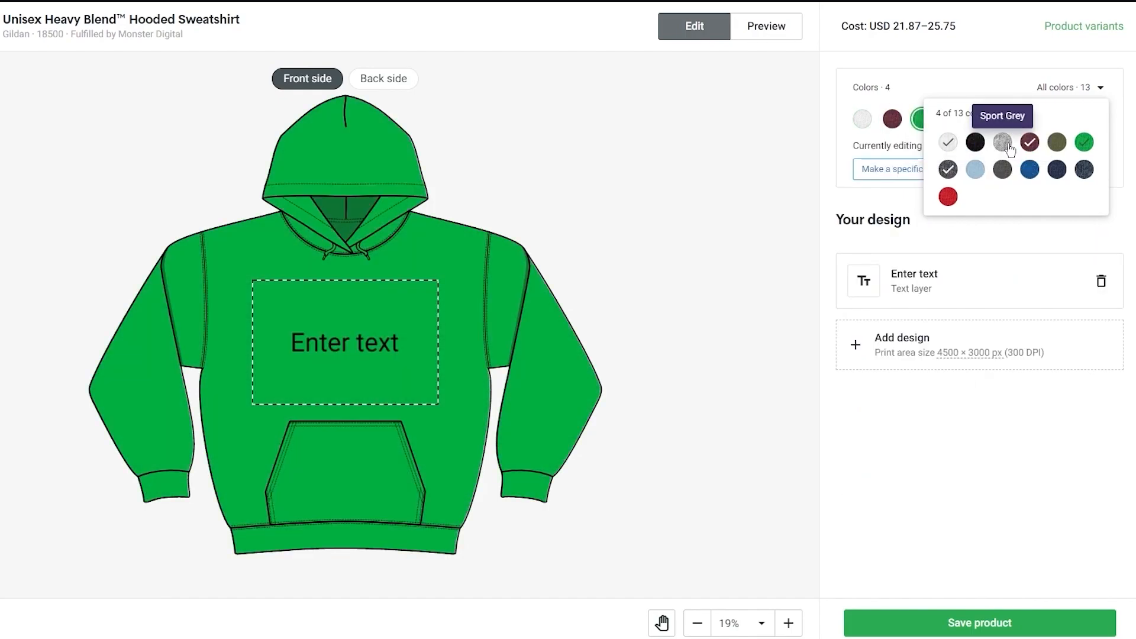
pyautogui.click(975, 170)
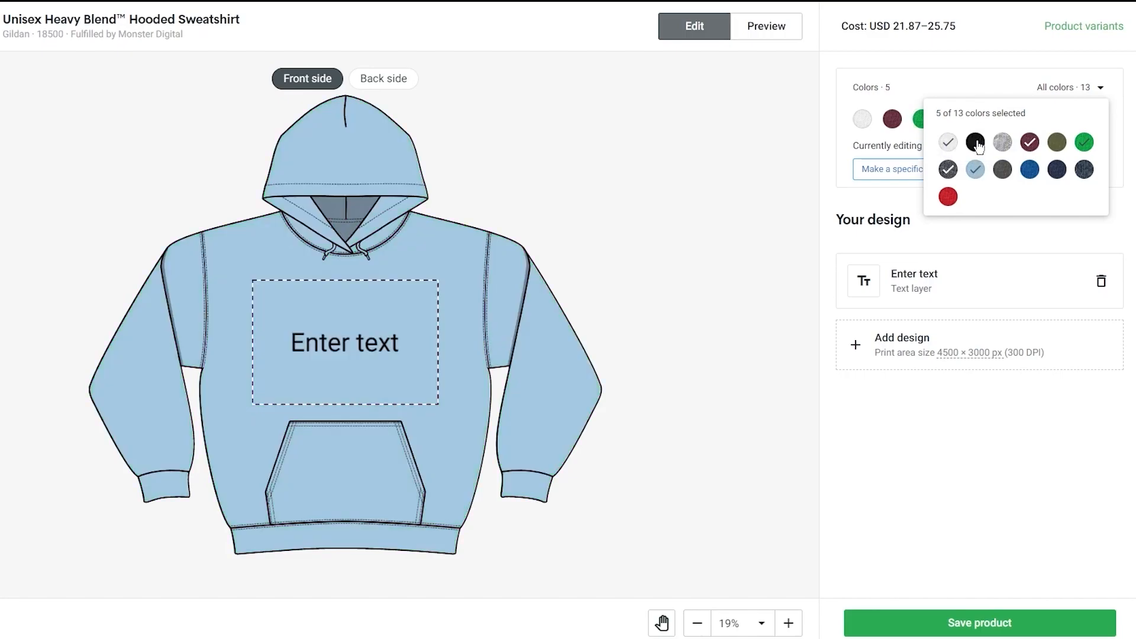
pyautogui.click(975, 143)
pyautogui.click(1002, 143)
pyautogui.click(1002, 170)
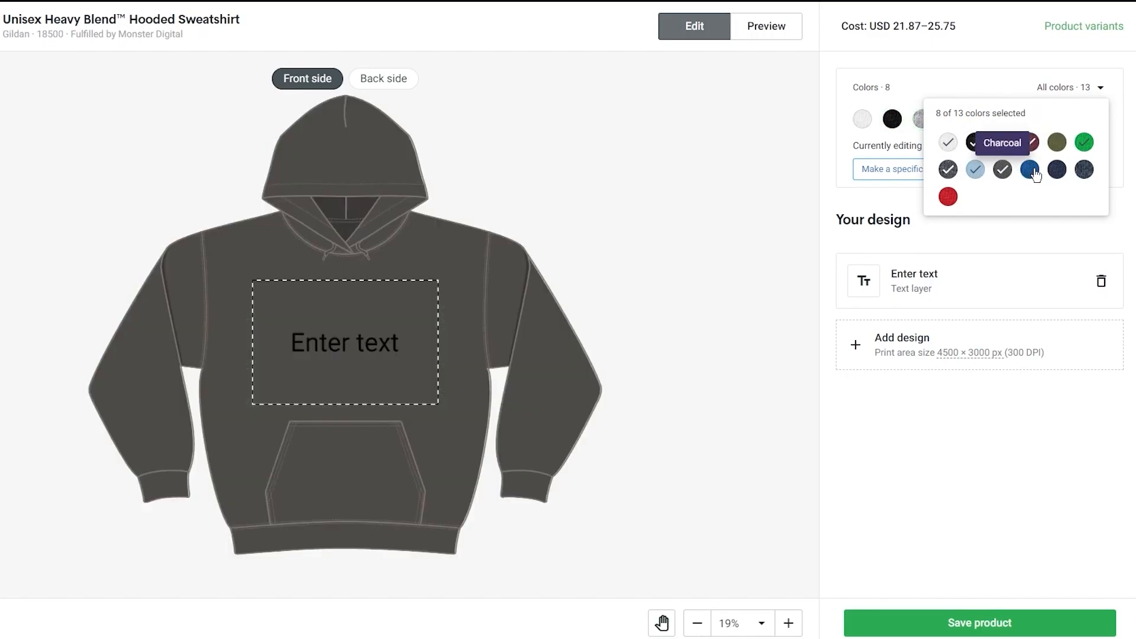
pyautogui.click(1029, 169)
pyautogui.click(1057, 171)
pyautogui.click(1084, 170)
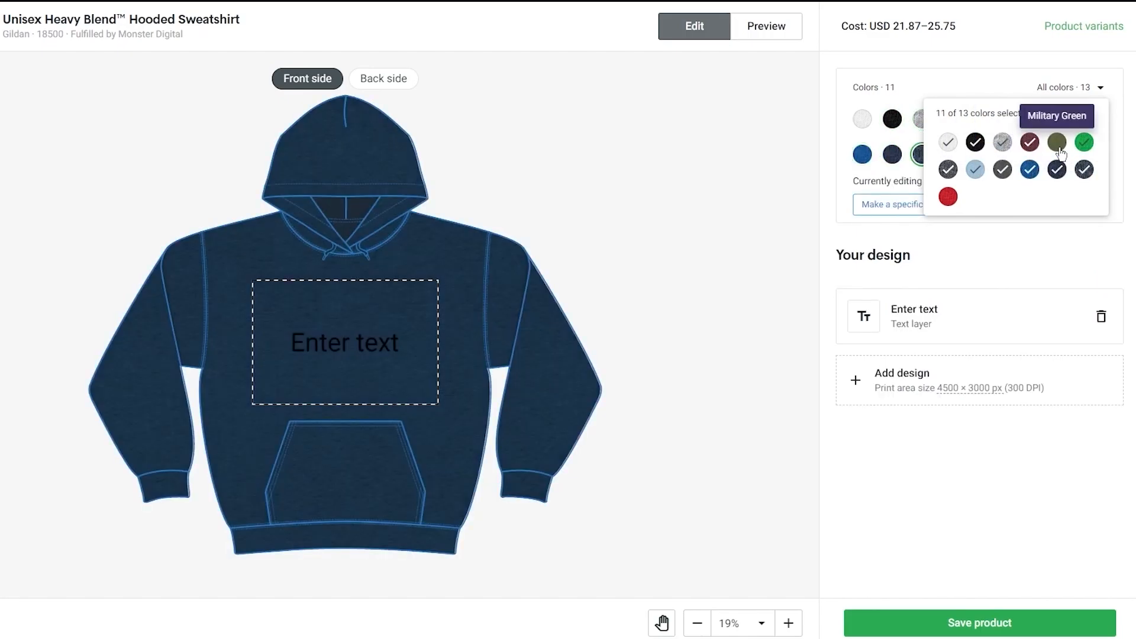
pyautogui.click(1056, 142)
pyautogui.click(947, 198)
pyautogui.click(992, 241)
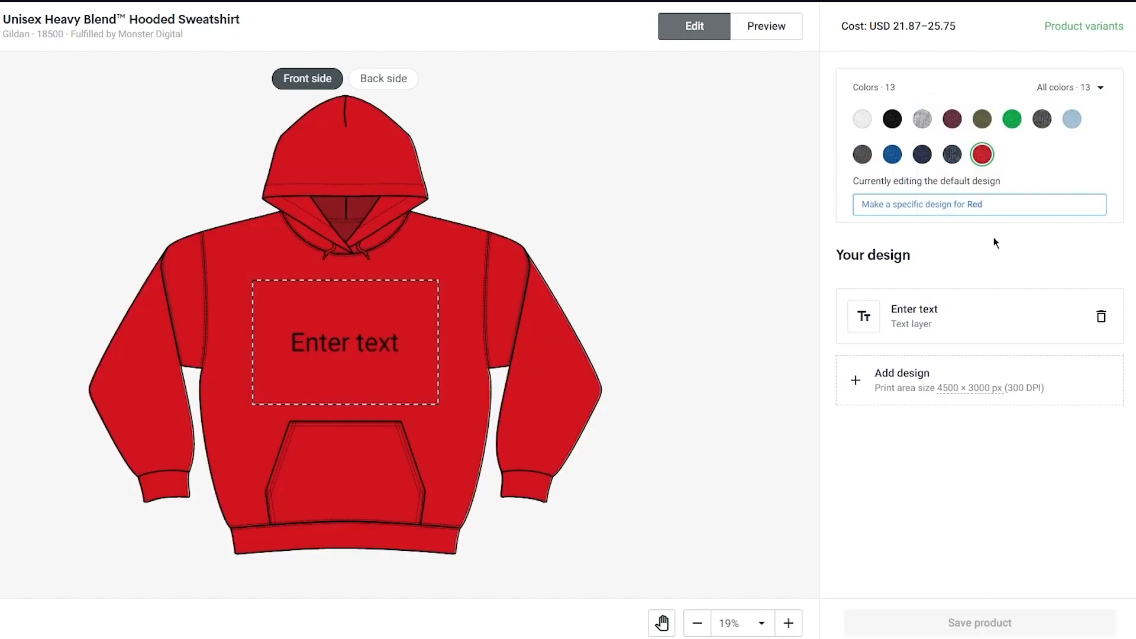
# - Show the hoodie in Royal and delete the placeholder text layer from the design
pyautogui.click(891, 155)
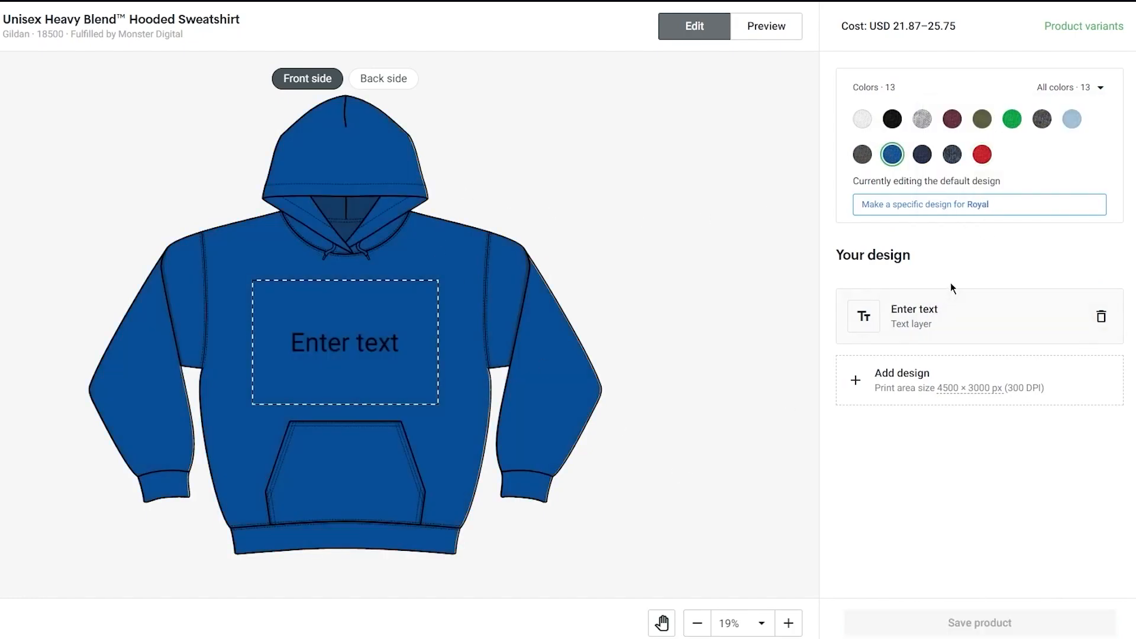
pyautogui.click(1102, 310)
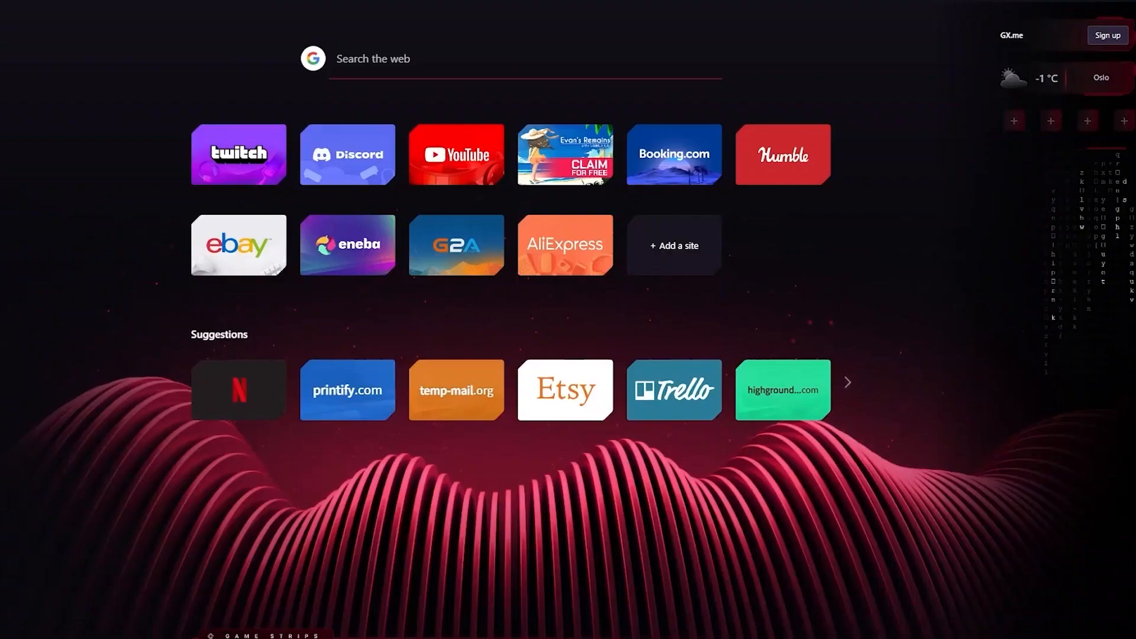
# - Switch to Canva, search for "t shirt" and open the T-Shirt template collection
pyautogui.write('canva')
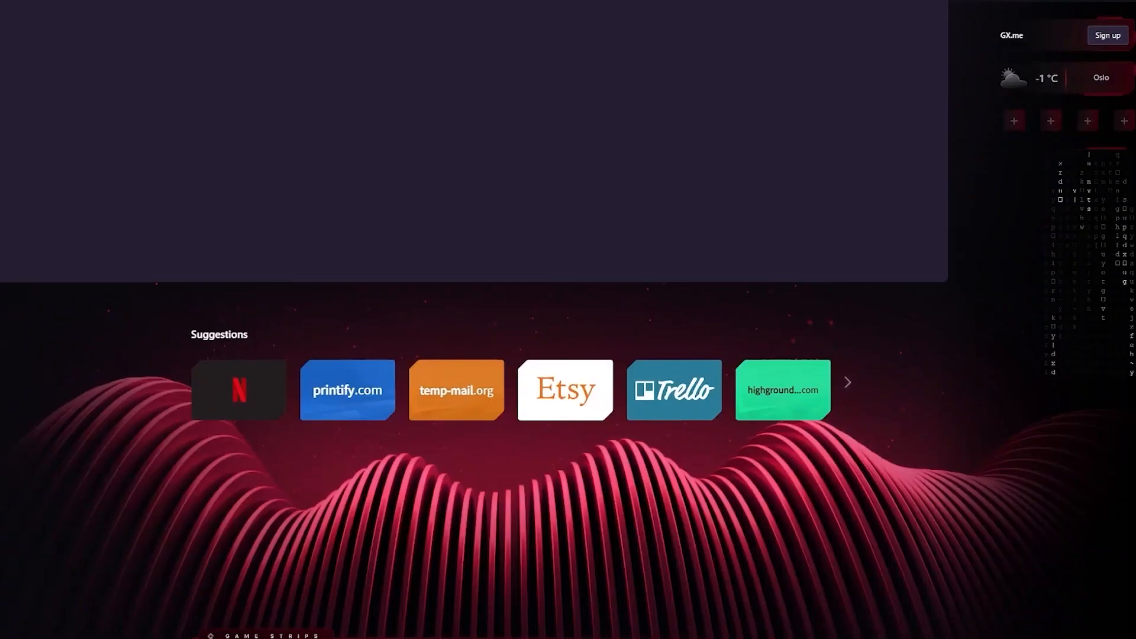
pyautogui.press('Return')
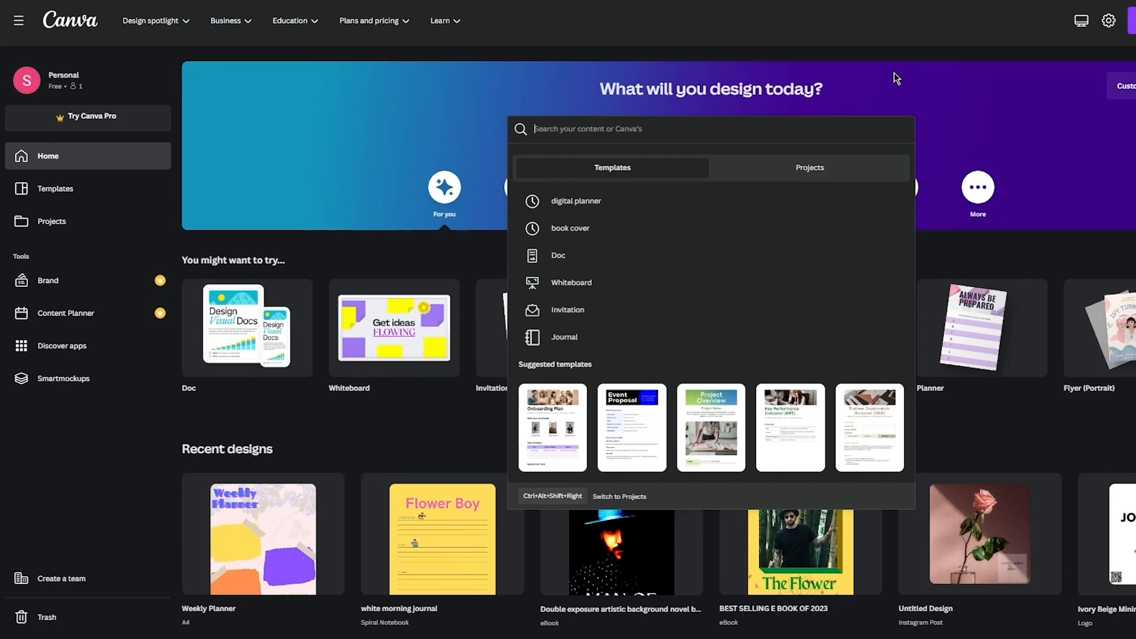
pyautogui.write('t shirt')
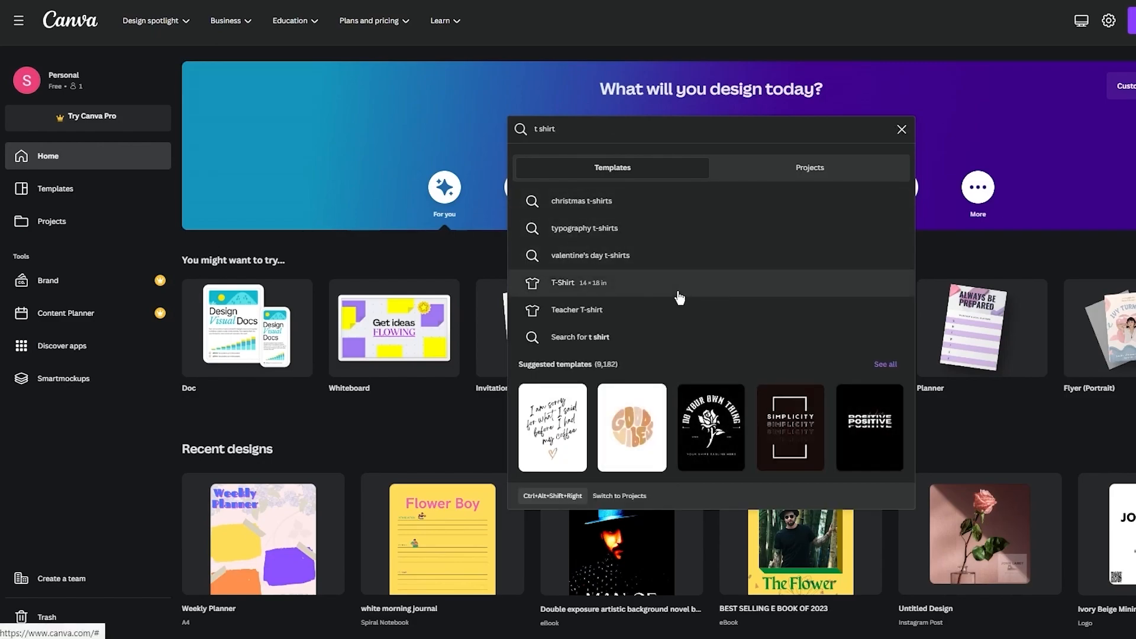
pyautogui.click(677, 291)
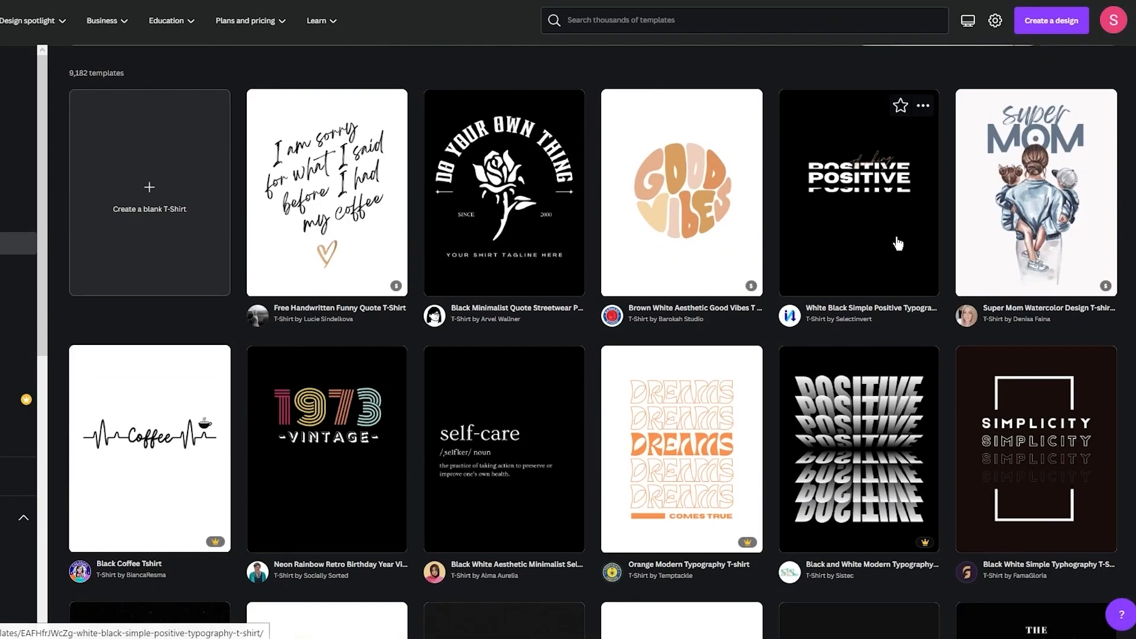
# - Browse the T-shirt templates and open the Black White Simple Typhography T-Shirt template for editing
pyautogui.scroll(-5, 897, 243)
pyautogui.scroll(3, 1032, 142)
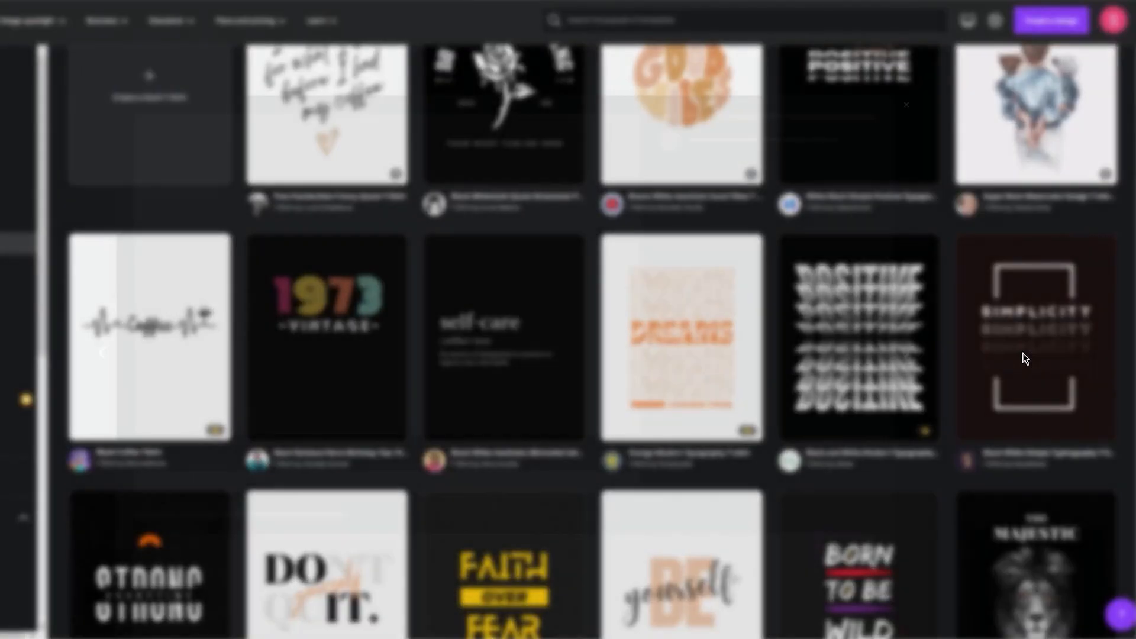
pyautogui.click(751, 120)
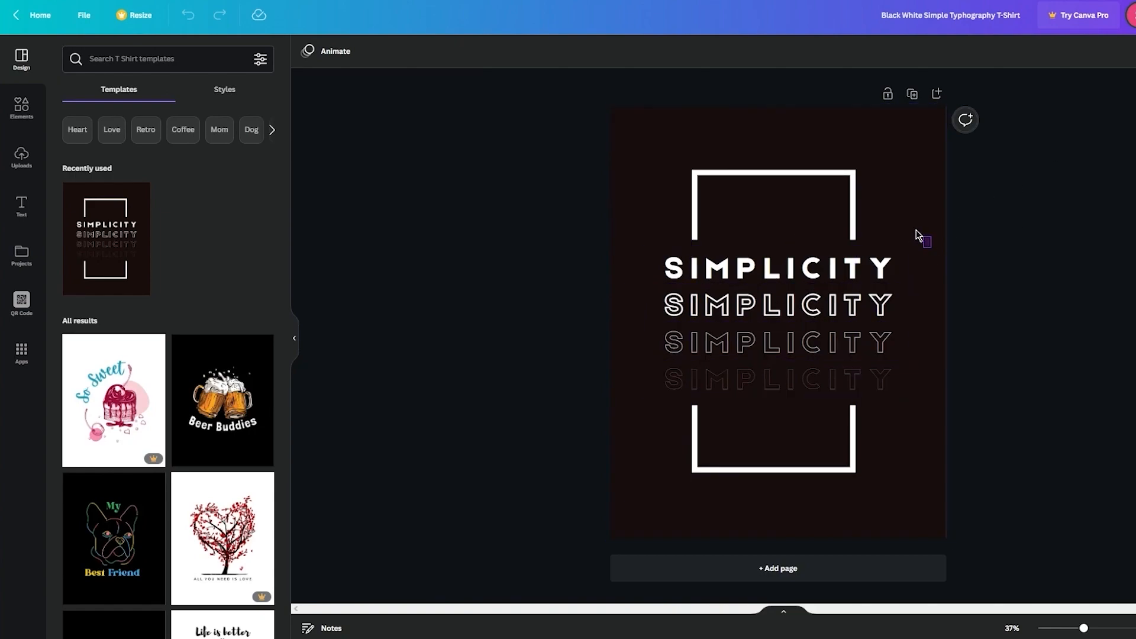
# - Change the template's background to the dark blue default color
pyautogui.click(902, 171)
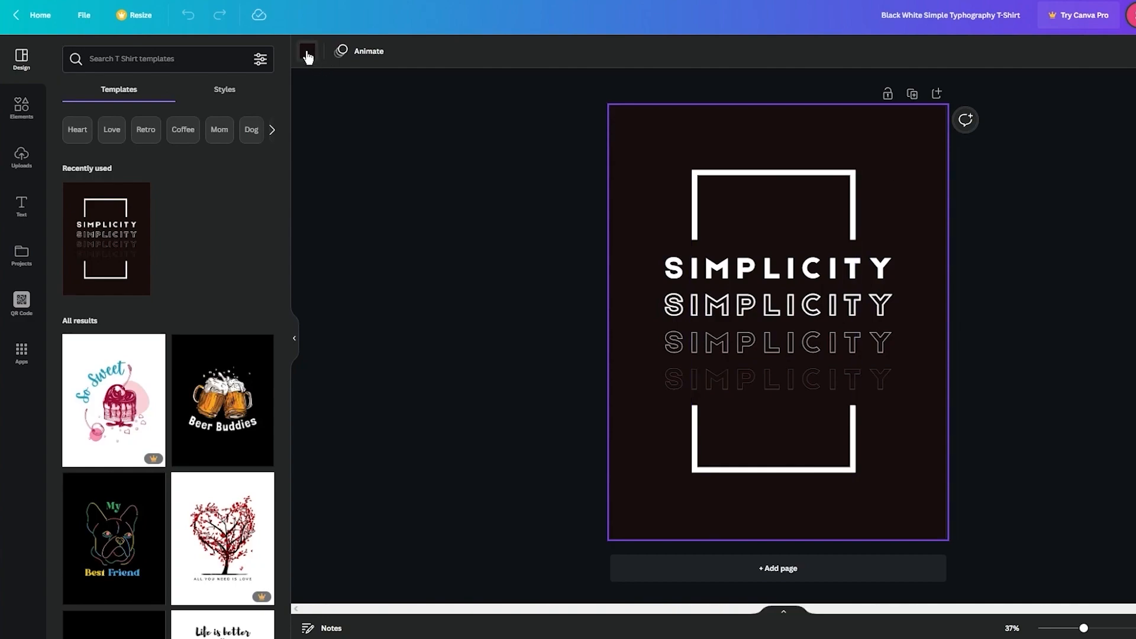
pyautogui.click(307, 54)
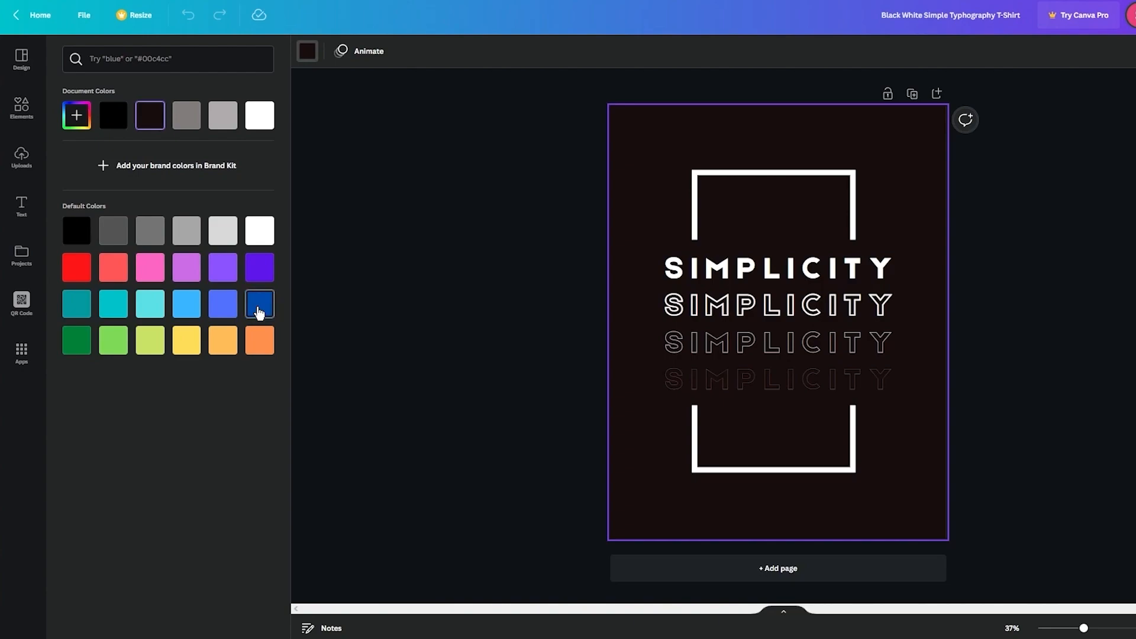
pyautogui.click(259, 313)
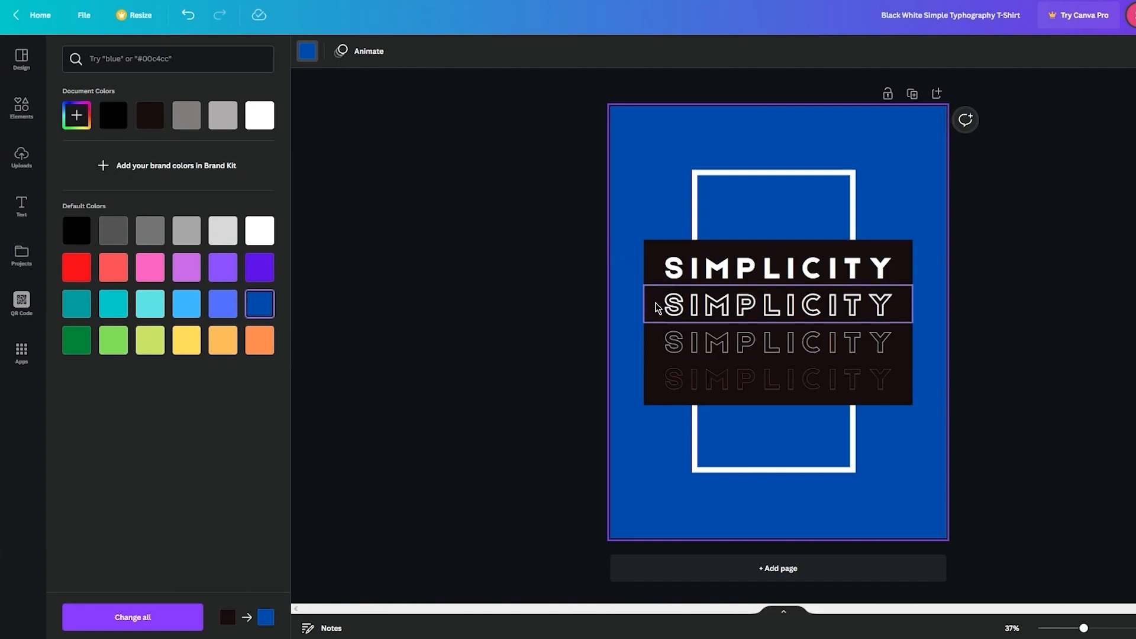
# - Try moving the top SIMPLICITY line down over the lowest one, undo it, and check the other text lines
pyautogui.moveTo(661, 264); pyautogui.dragTo(656, 392)
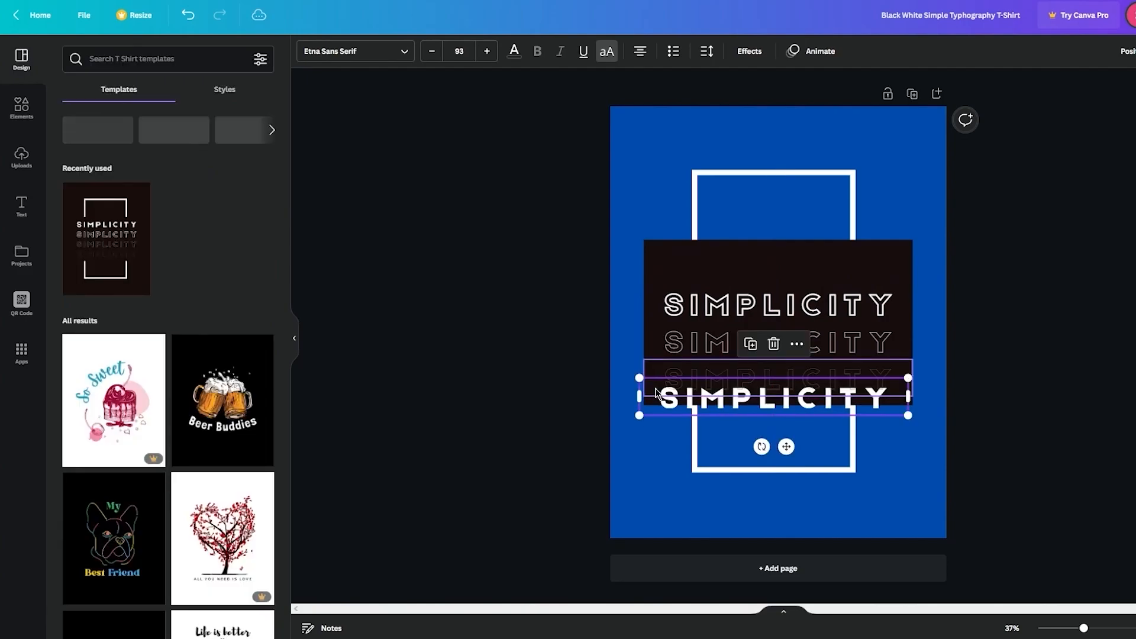
pyautogui.hotkey('ctrl', 'z')
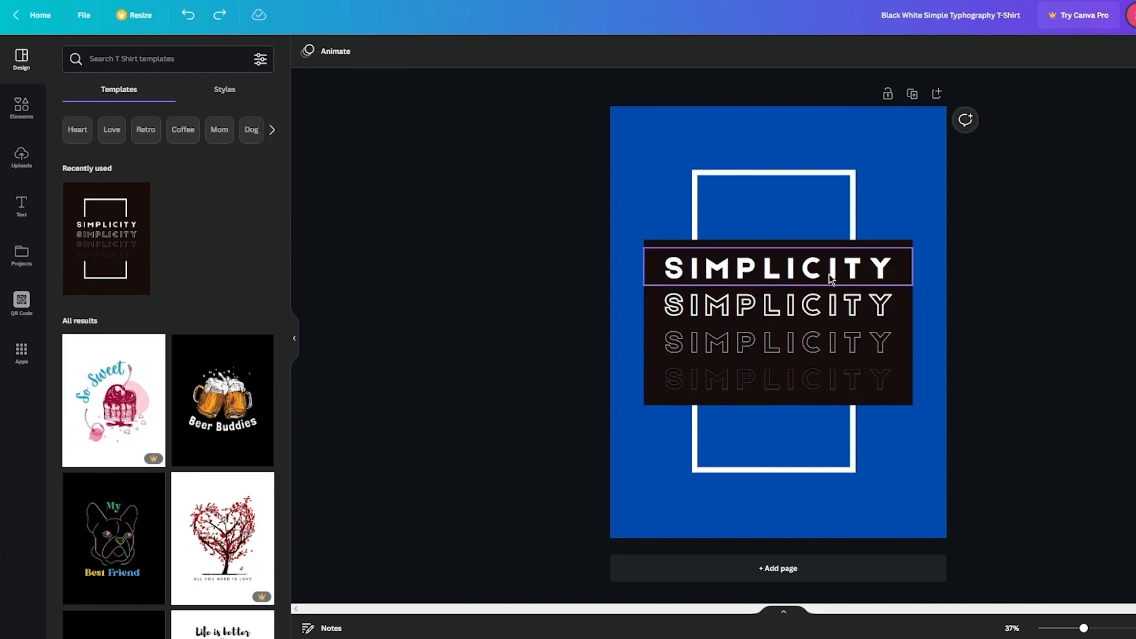
pyautogui.click(815, 311)
pyautogui.click(815, 311)
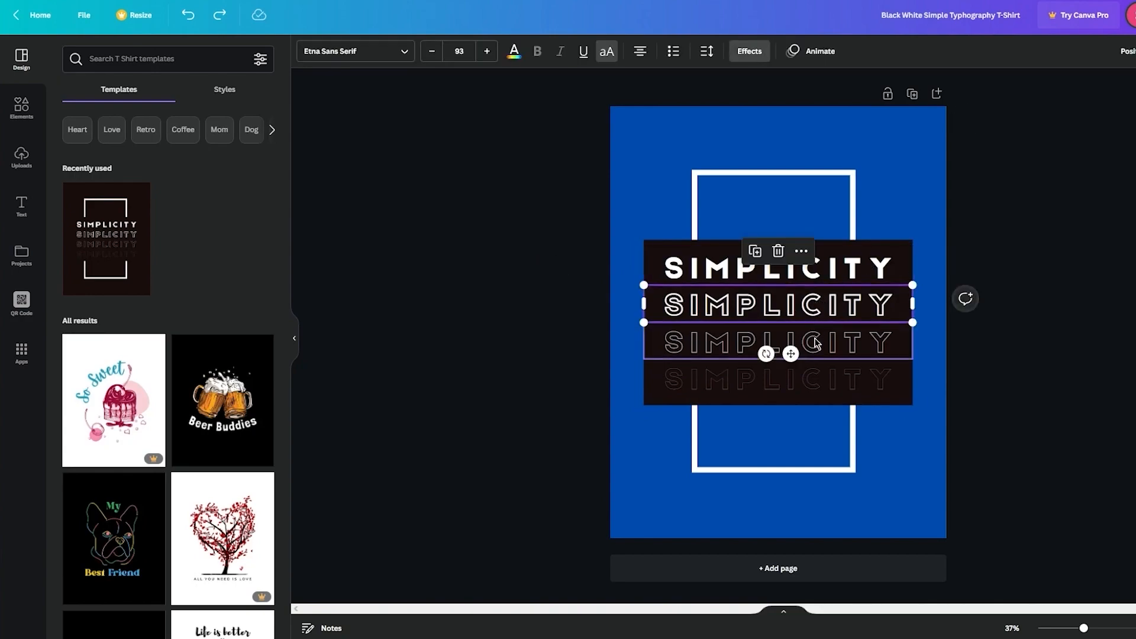
pyautogui.click(835, 387)
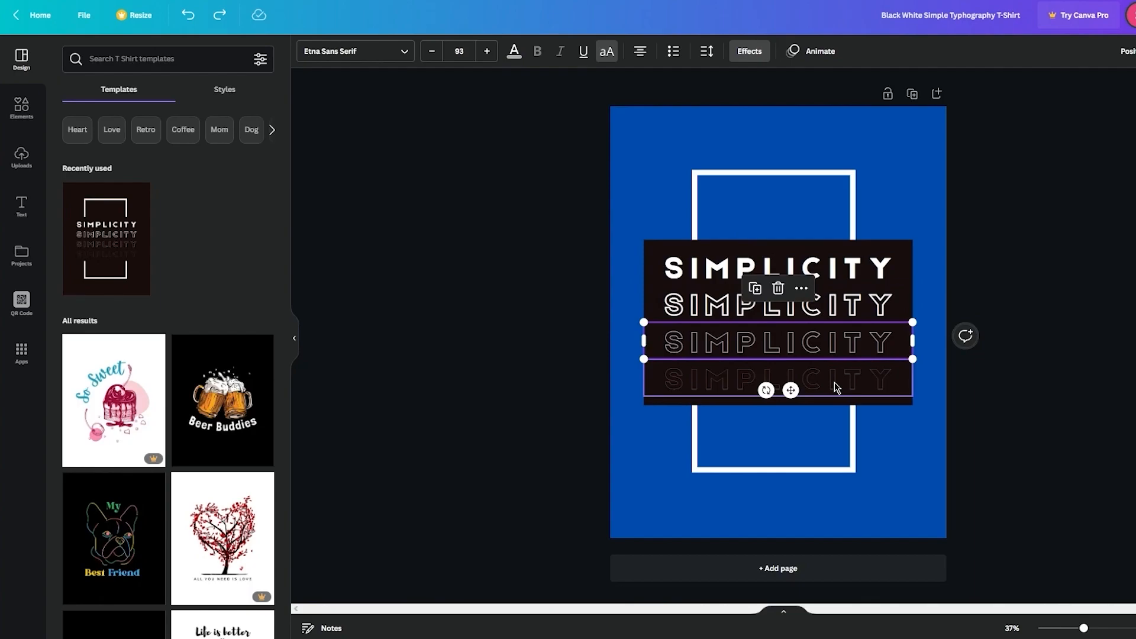
pyautogui.click(834, 382)
pyautogui.click(1125, 349)
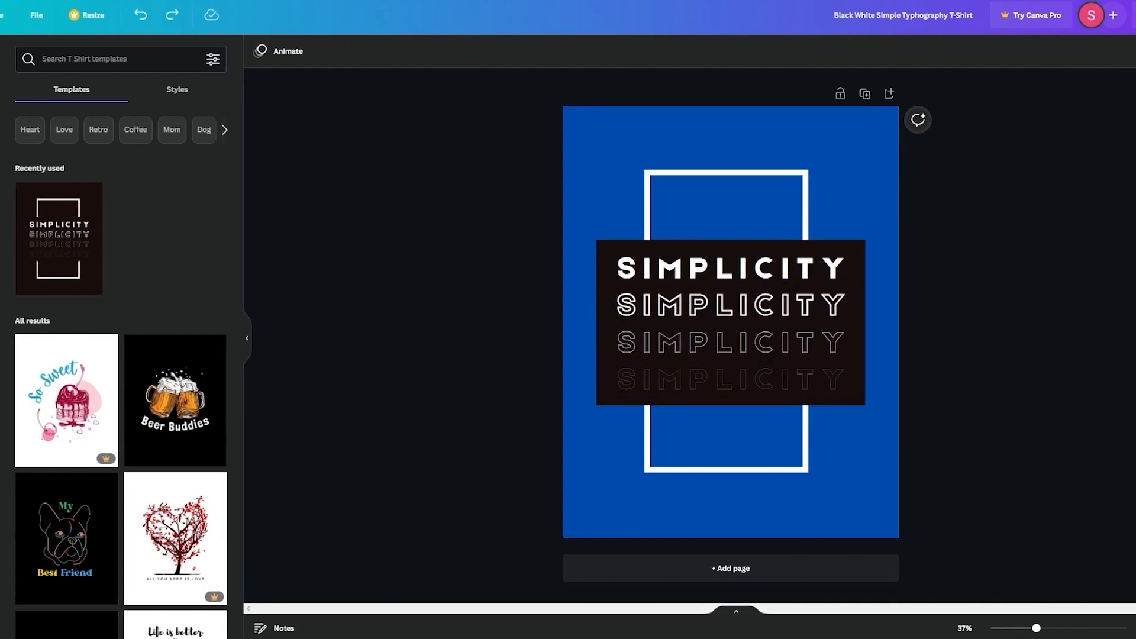
# - Download the finished T-shirt design as a PNG file
pyautogui.click(1106, 14)
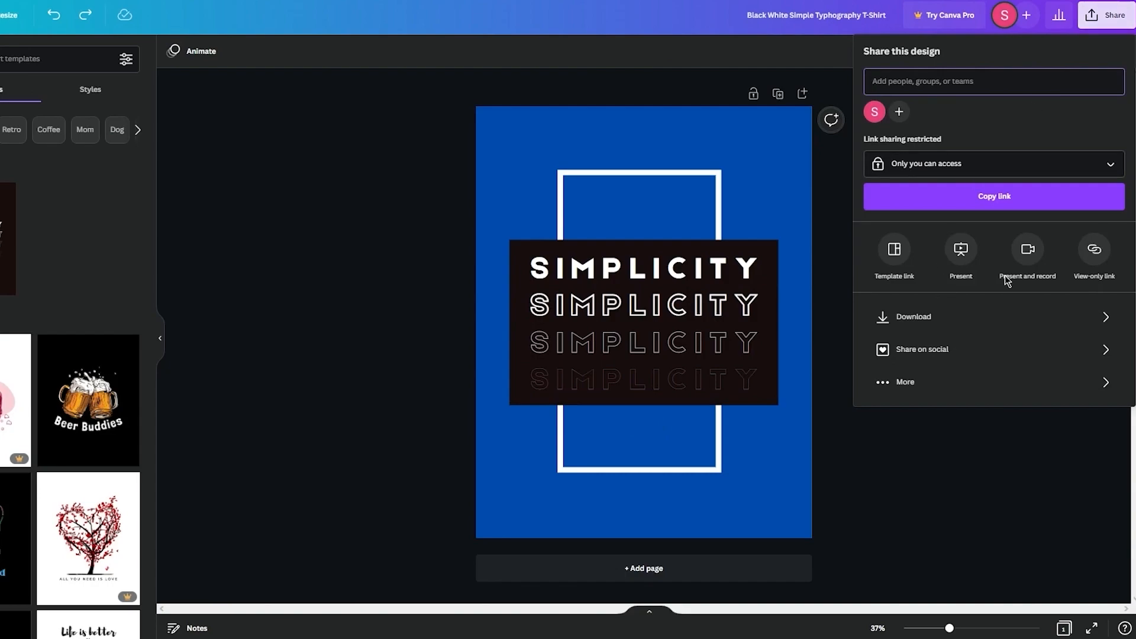
pyautogui.click(992, 330)
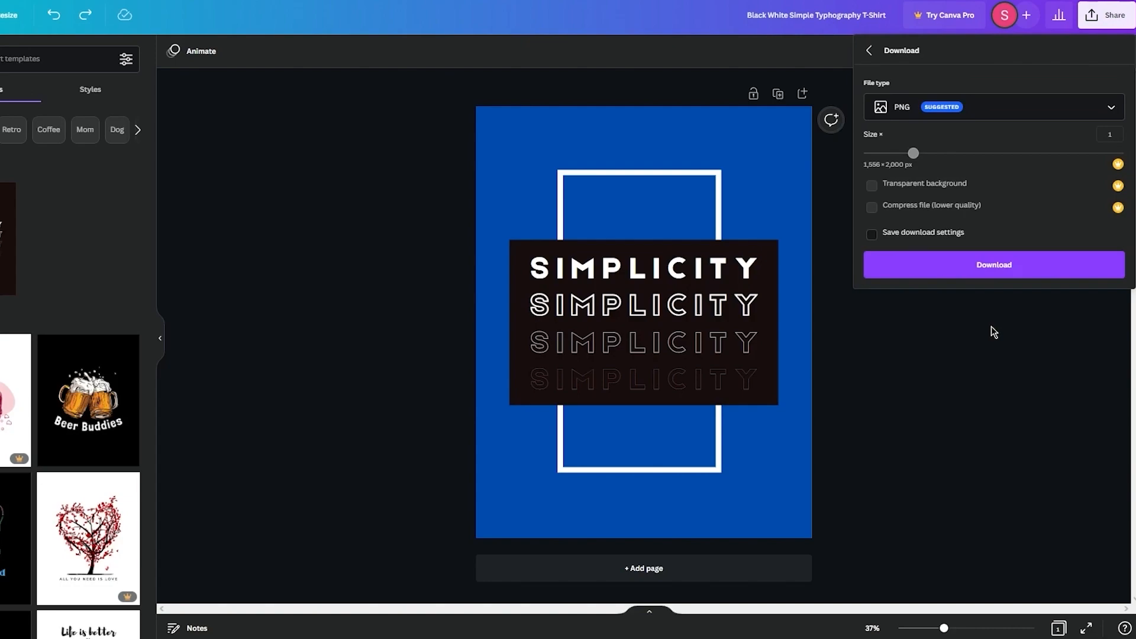
pyautogui.click(982, 275)
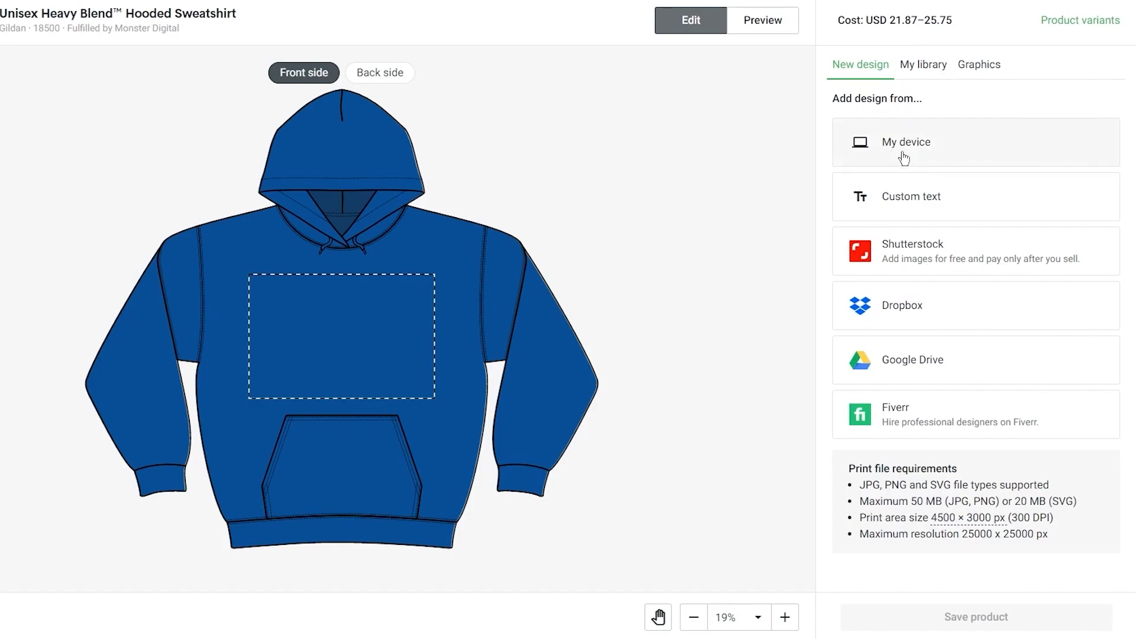
# - Switch back to Printify and upload the Black White Simple Typhography T-Shirt image from the device onto the hoodie's front
pyautogui.click(903, 158)
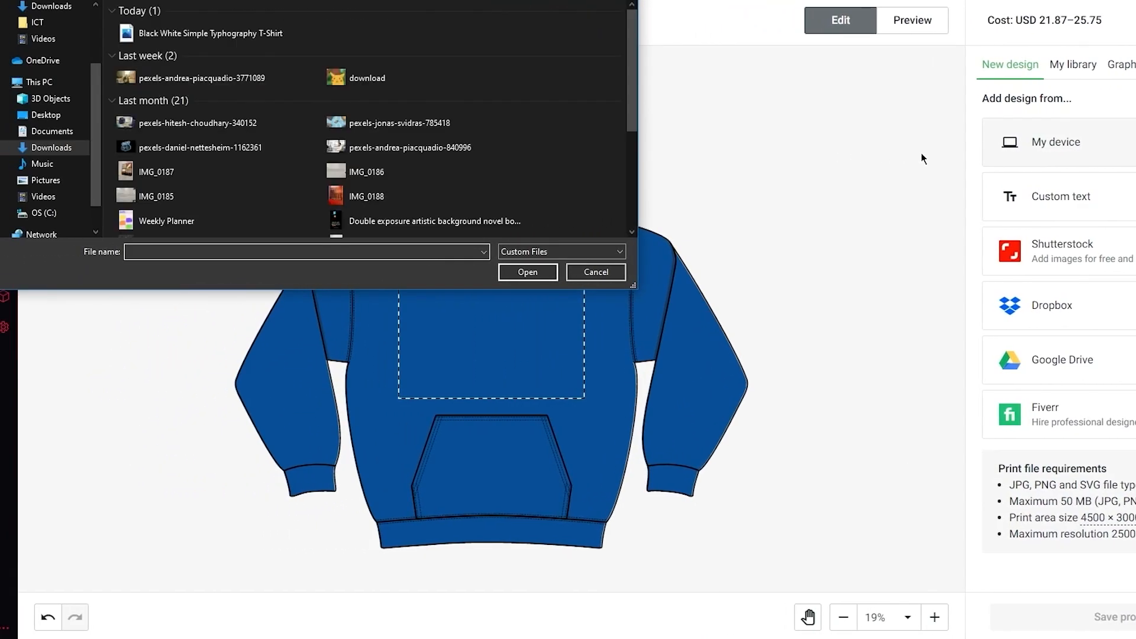
pyautogui.doubleClick(278, 34)
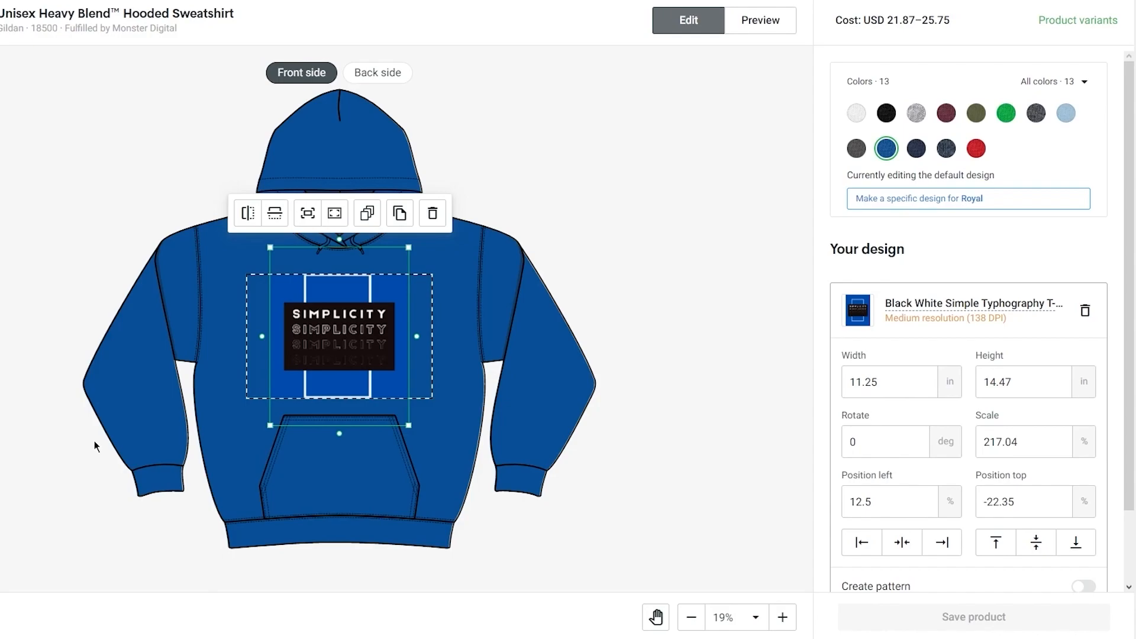
pyautogui.click(237, 418)
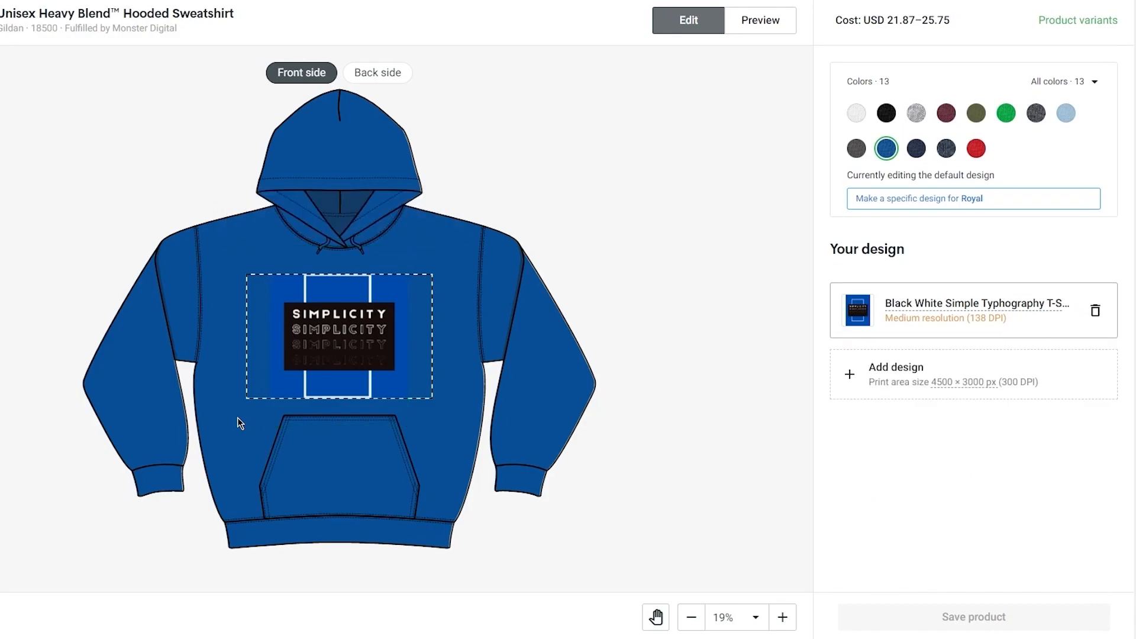